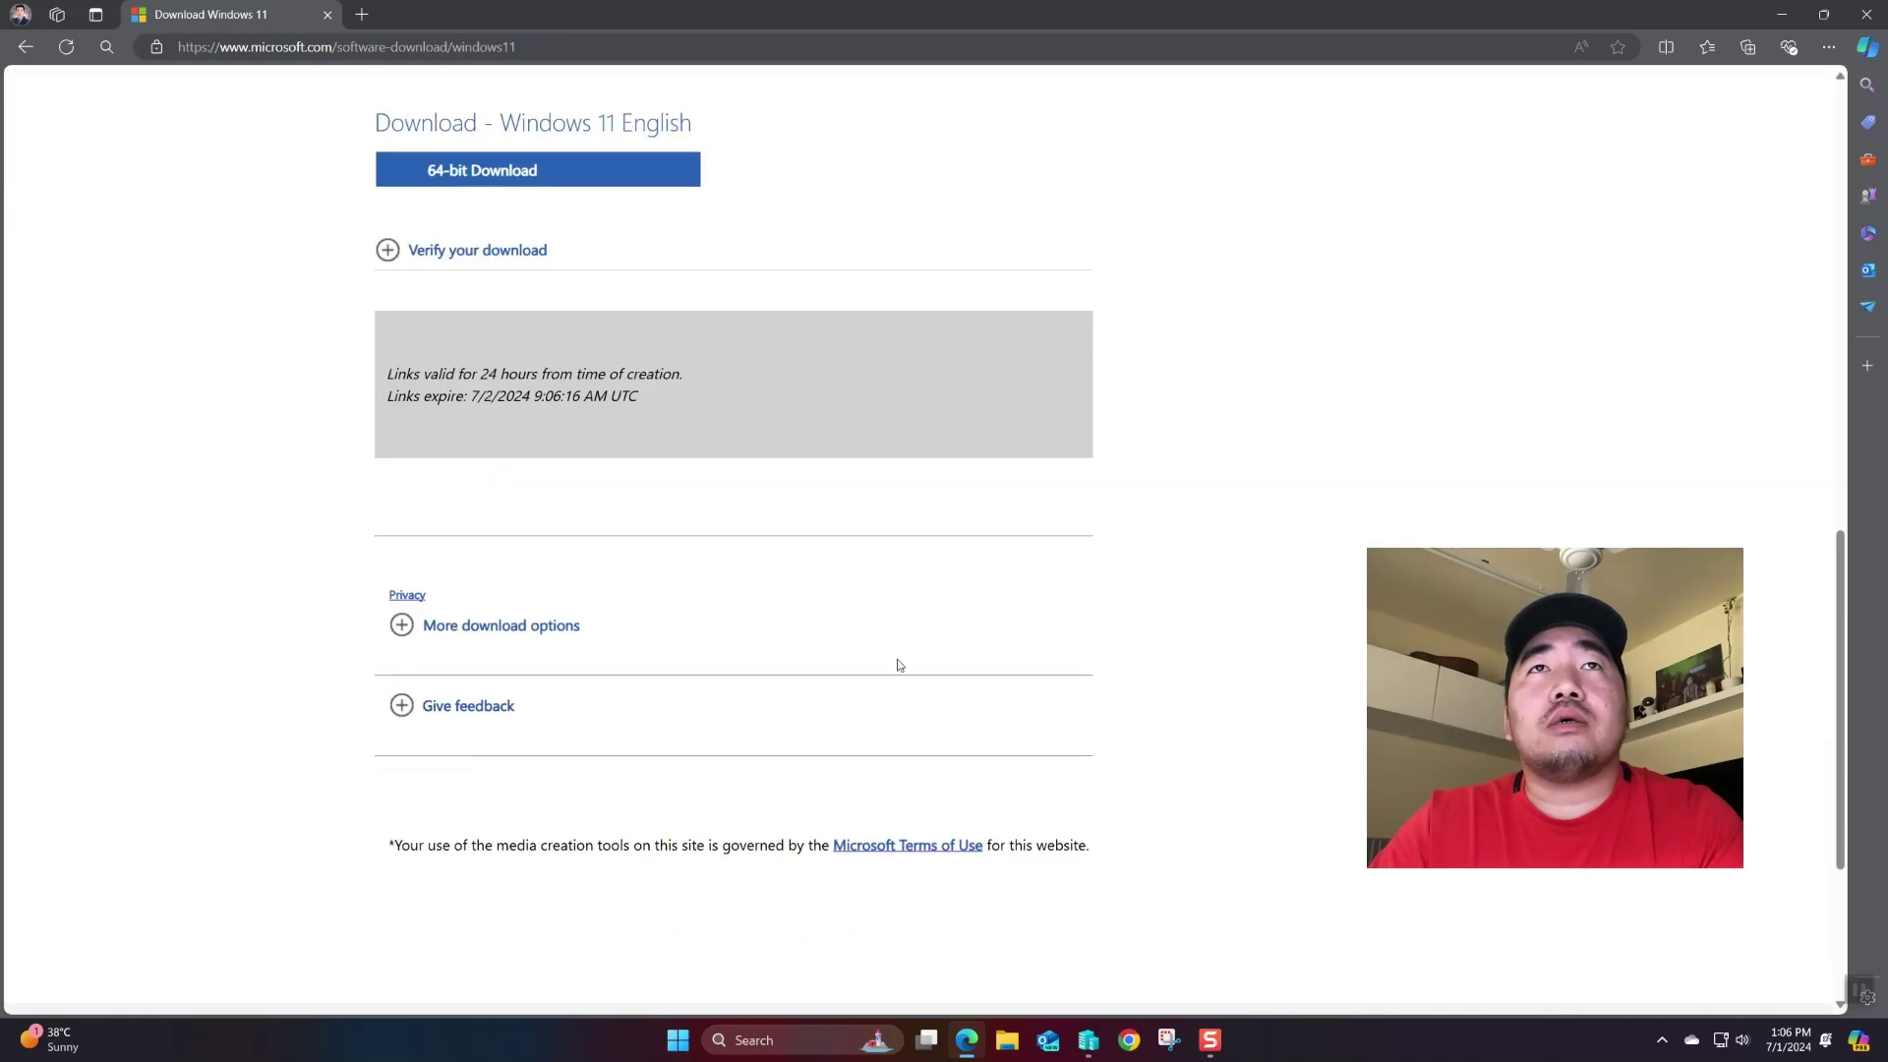
scroll(898, 665, "up", 5)
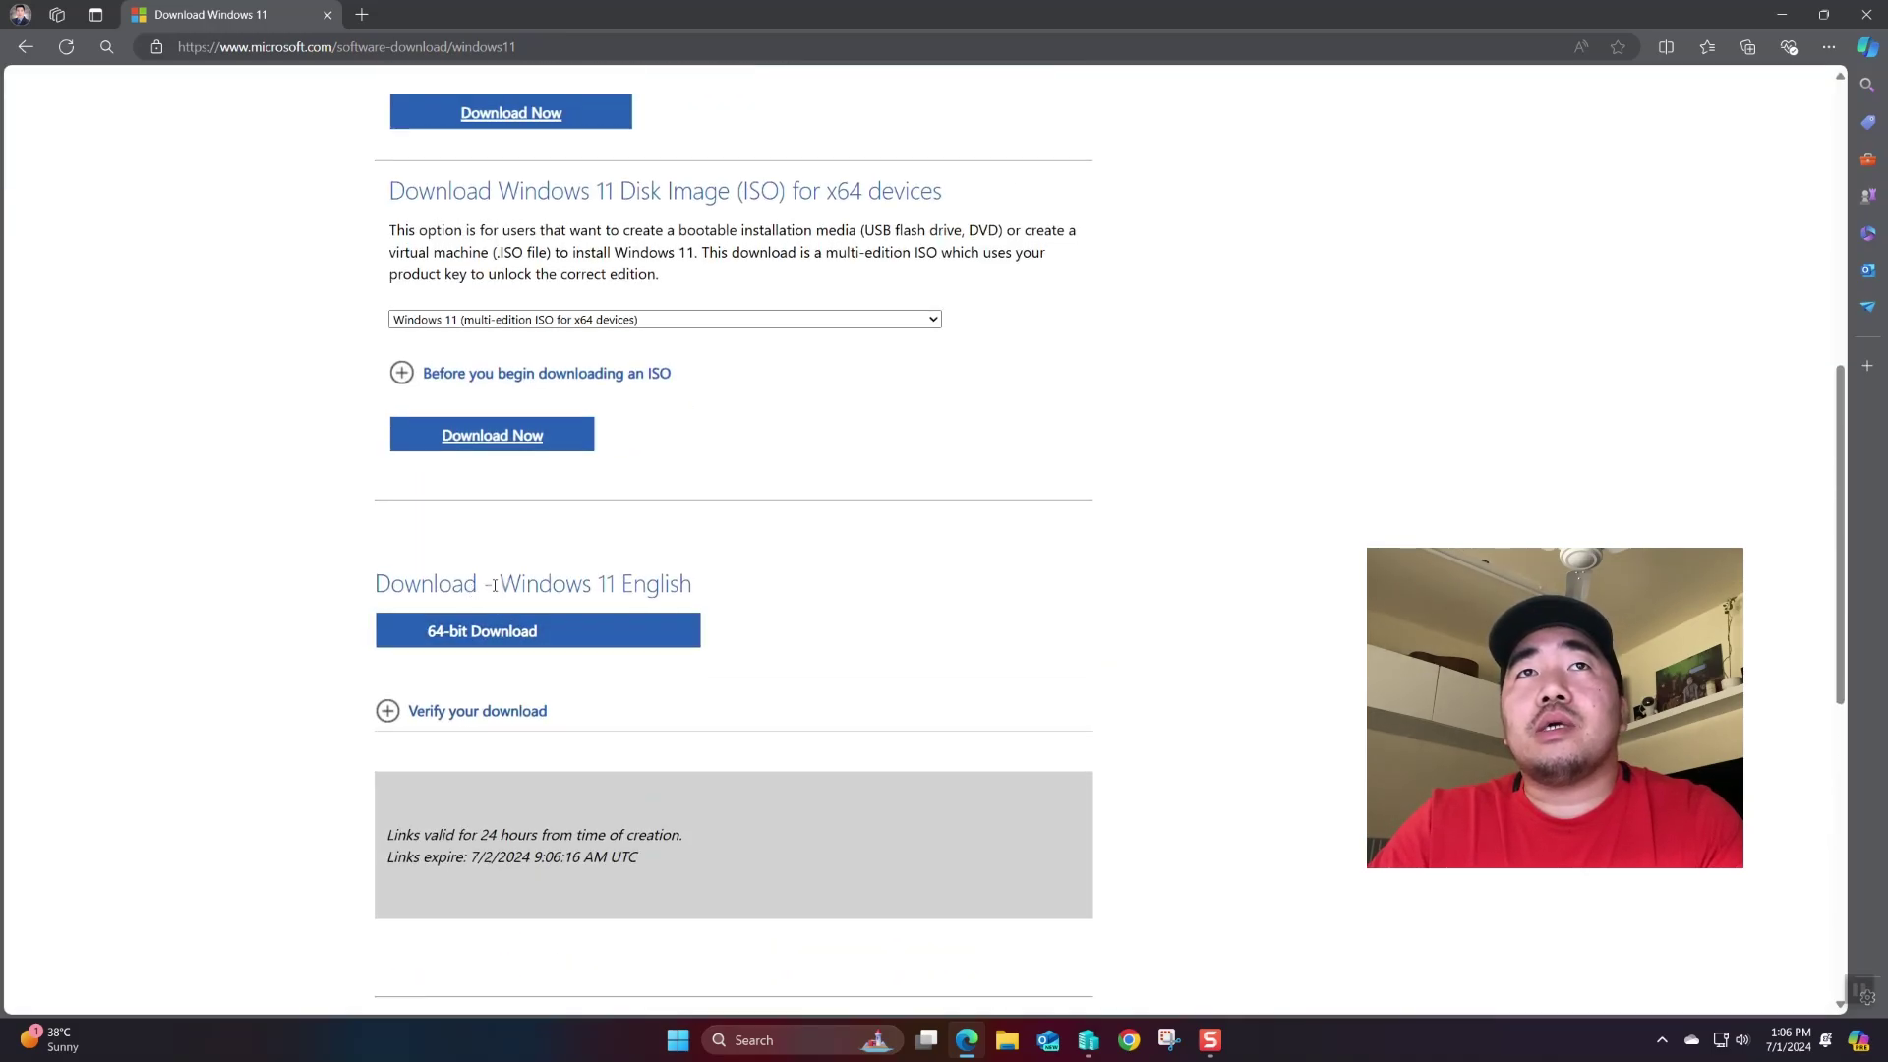
left_click_drag(385, 580, 758, 585)
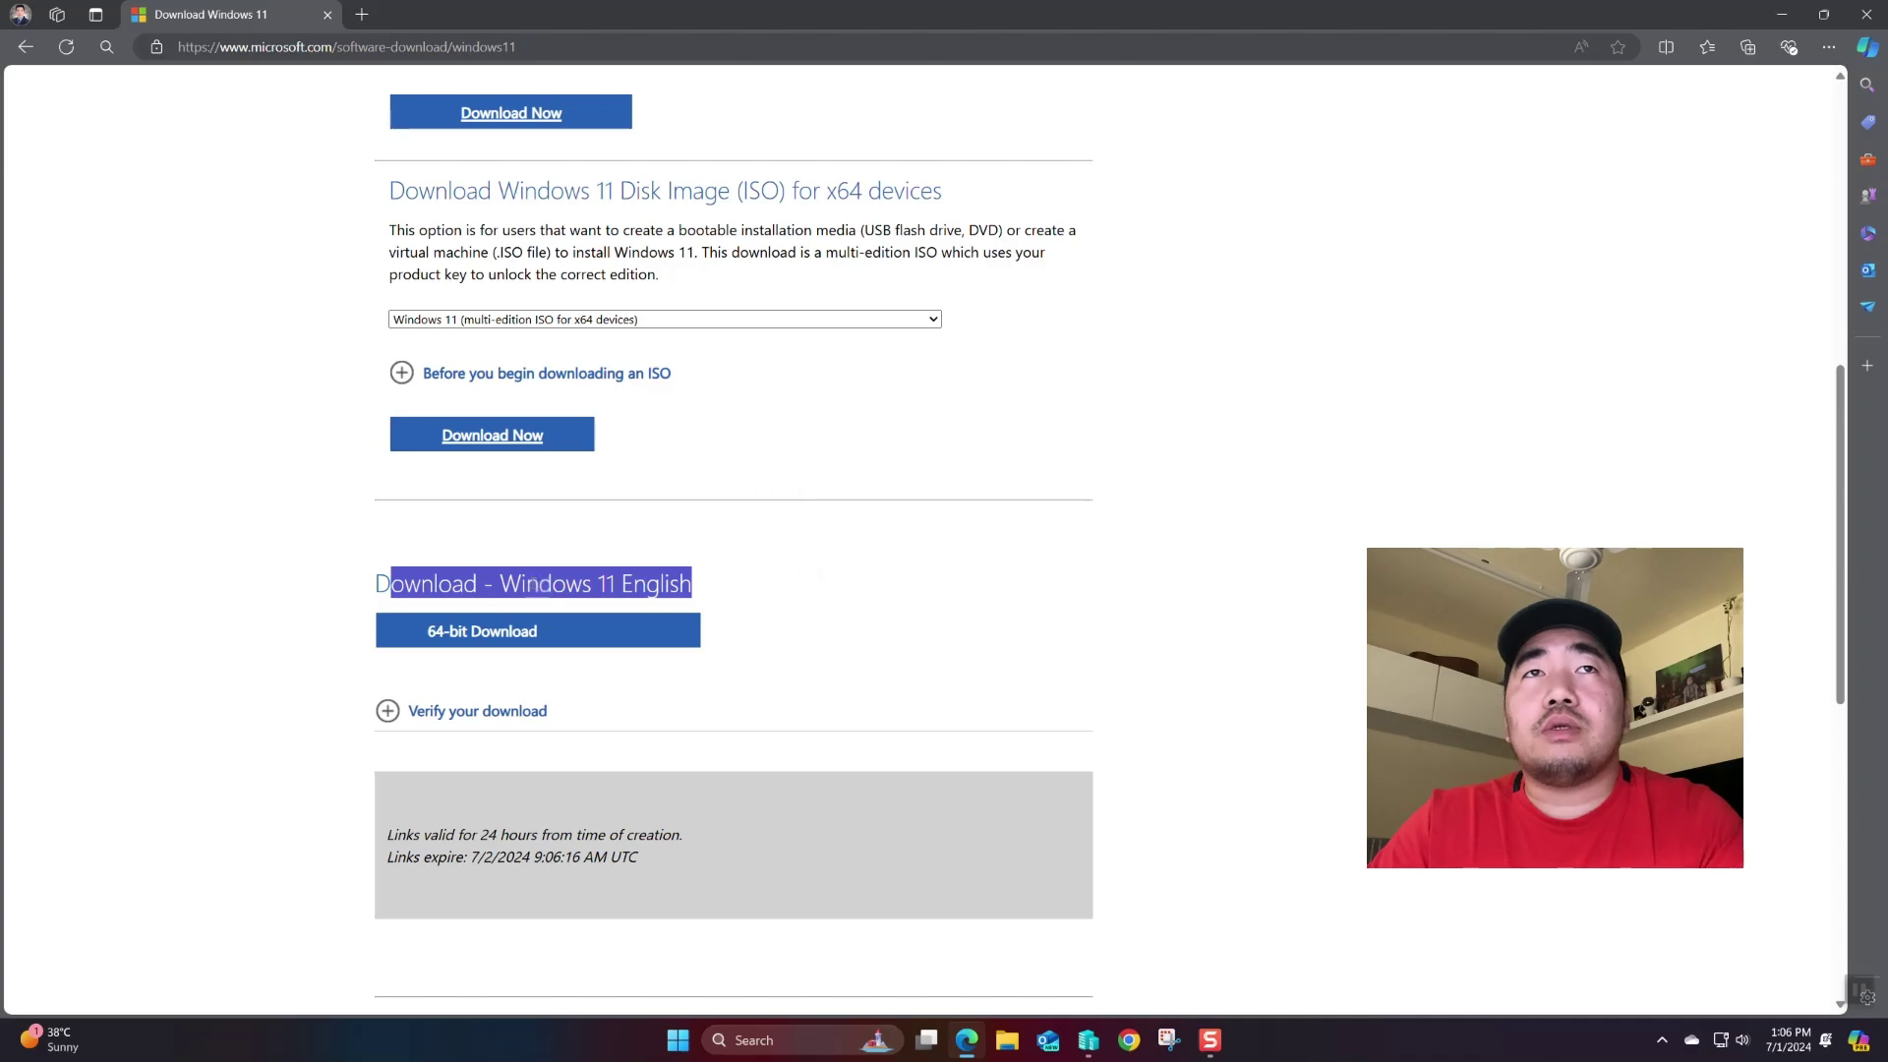
left_click(294, 647)
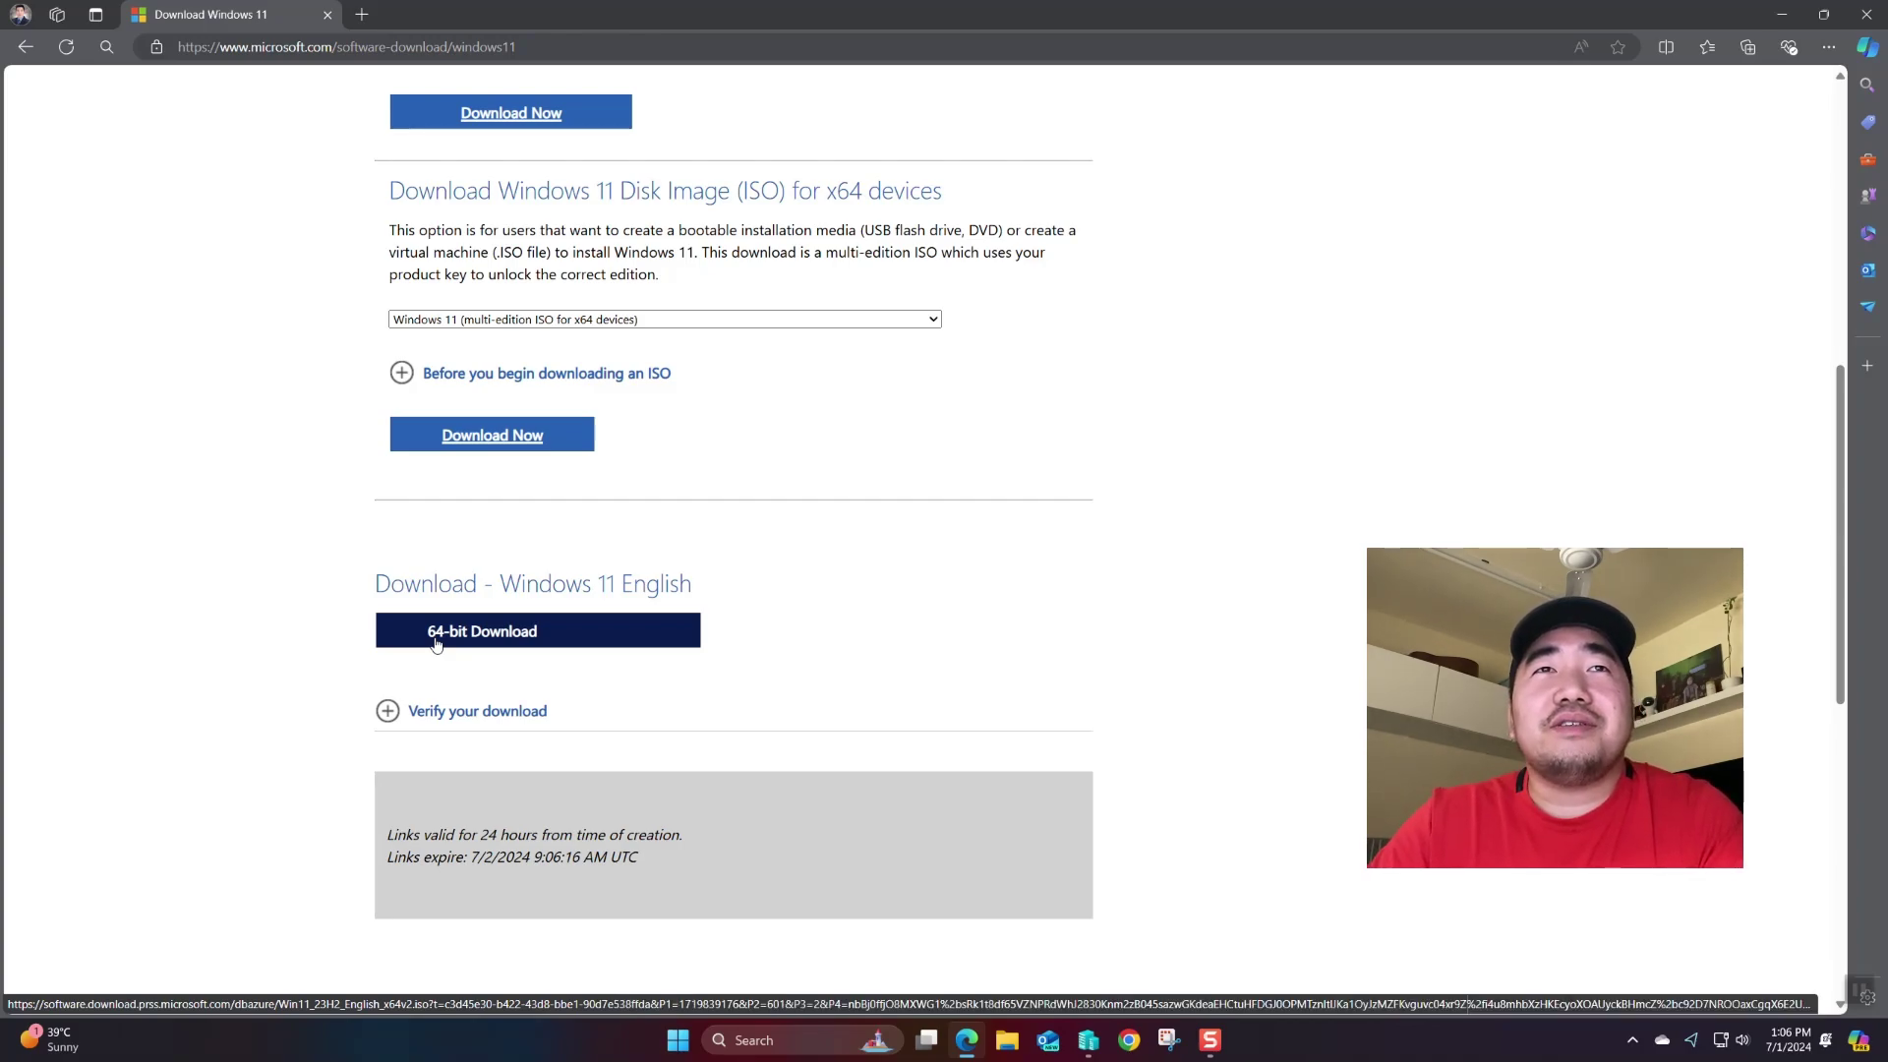
left_click(467, 645)
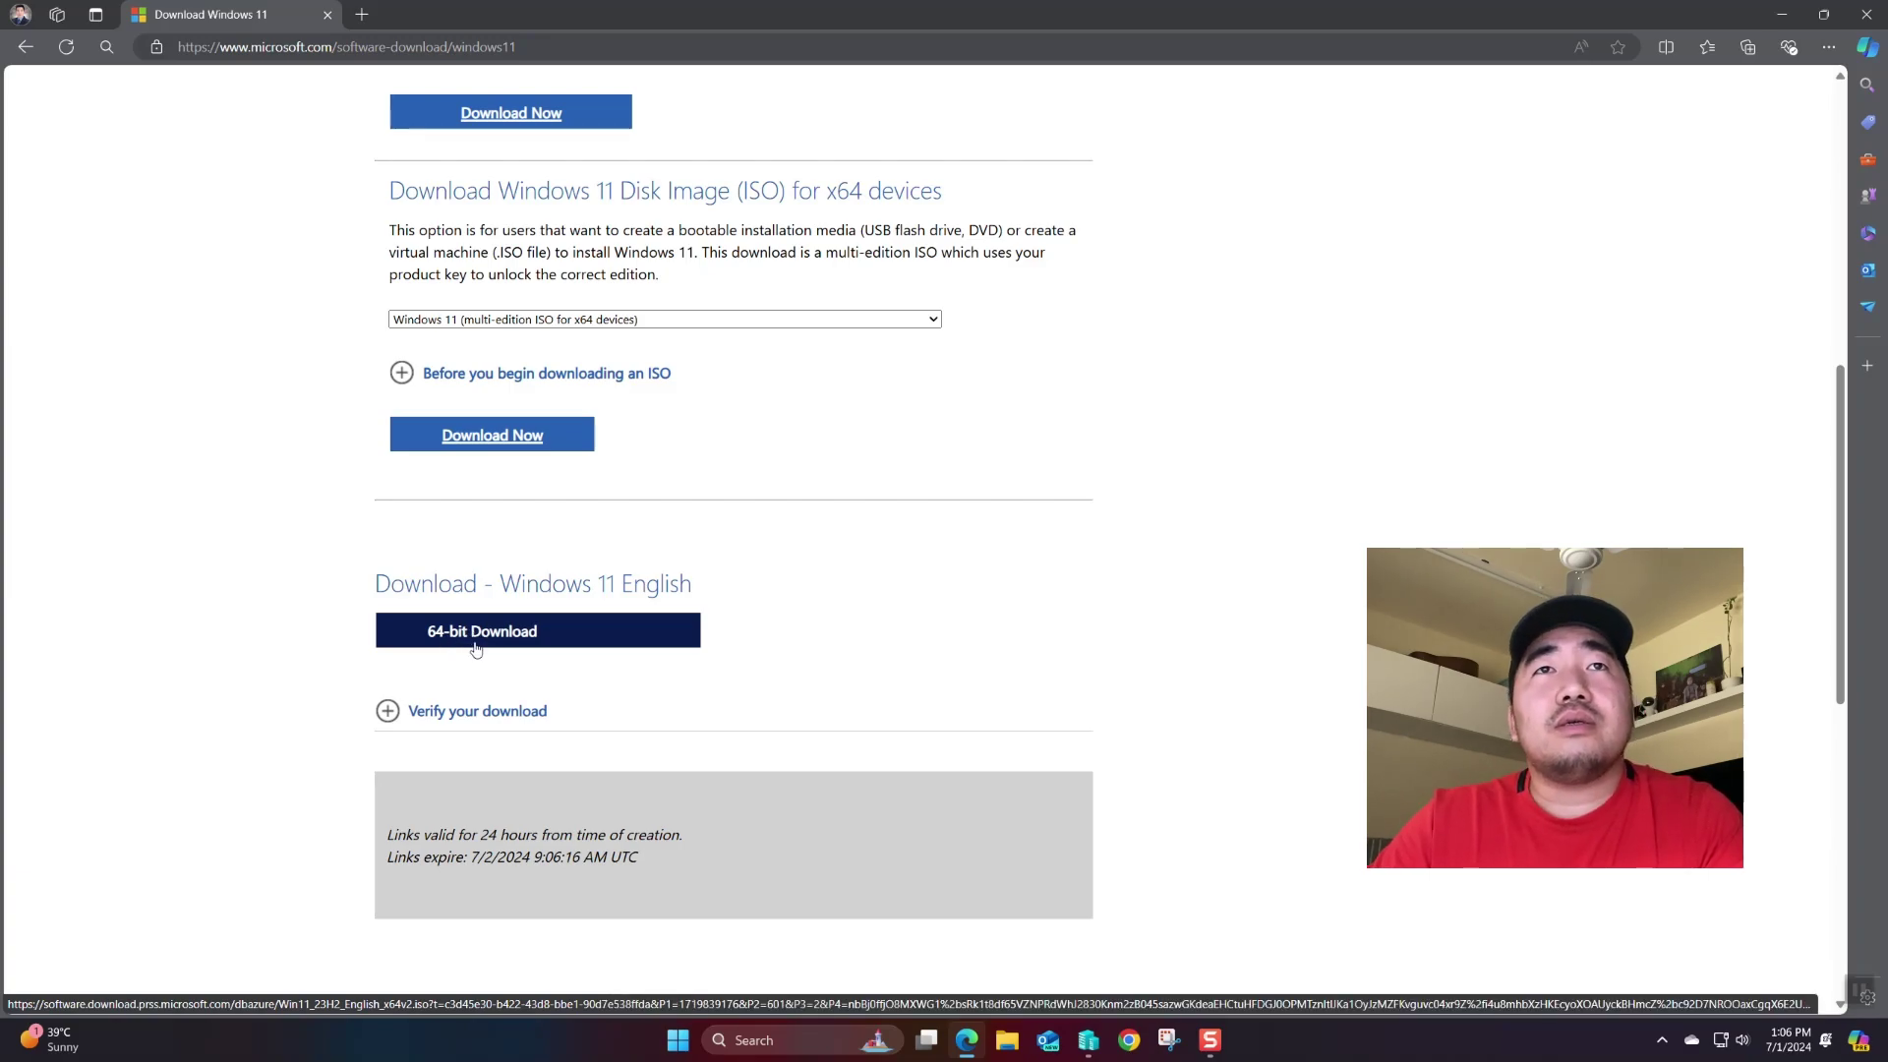
left_click(480, 651)
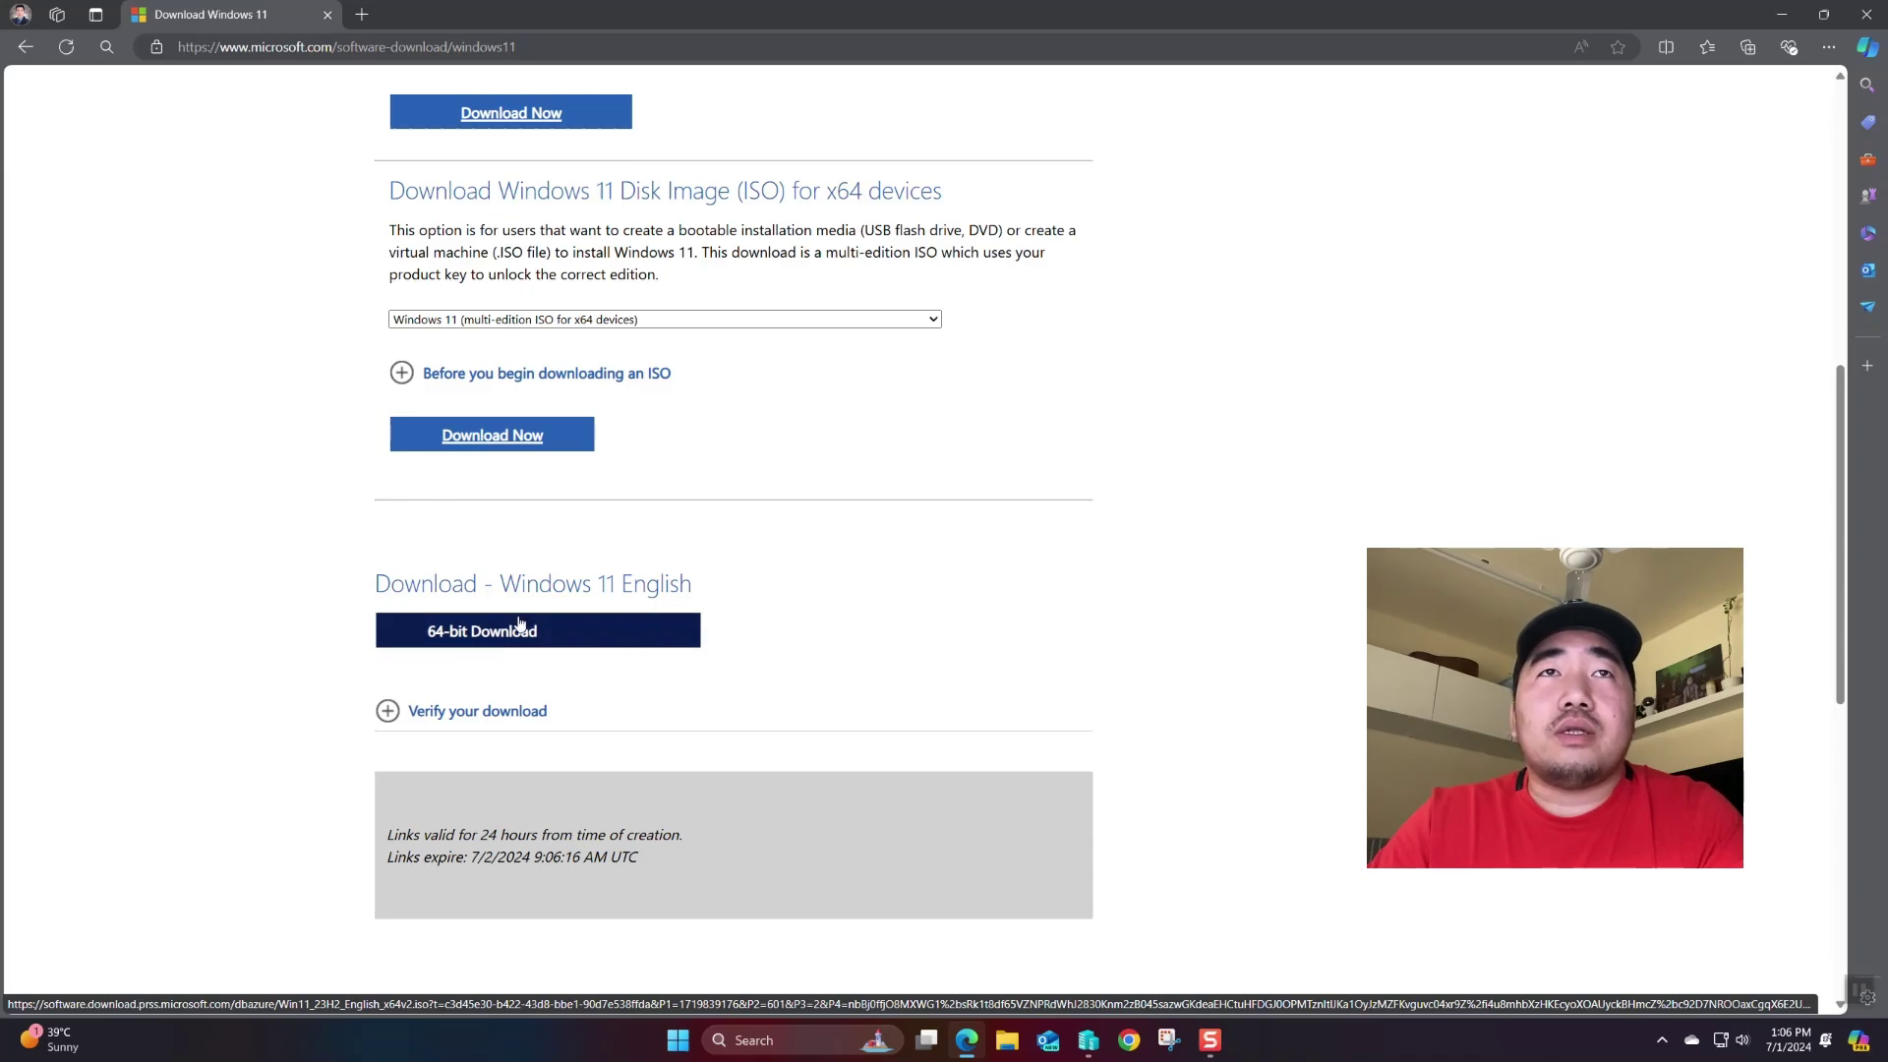
left_click(520, 628)
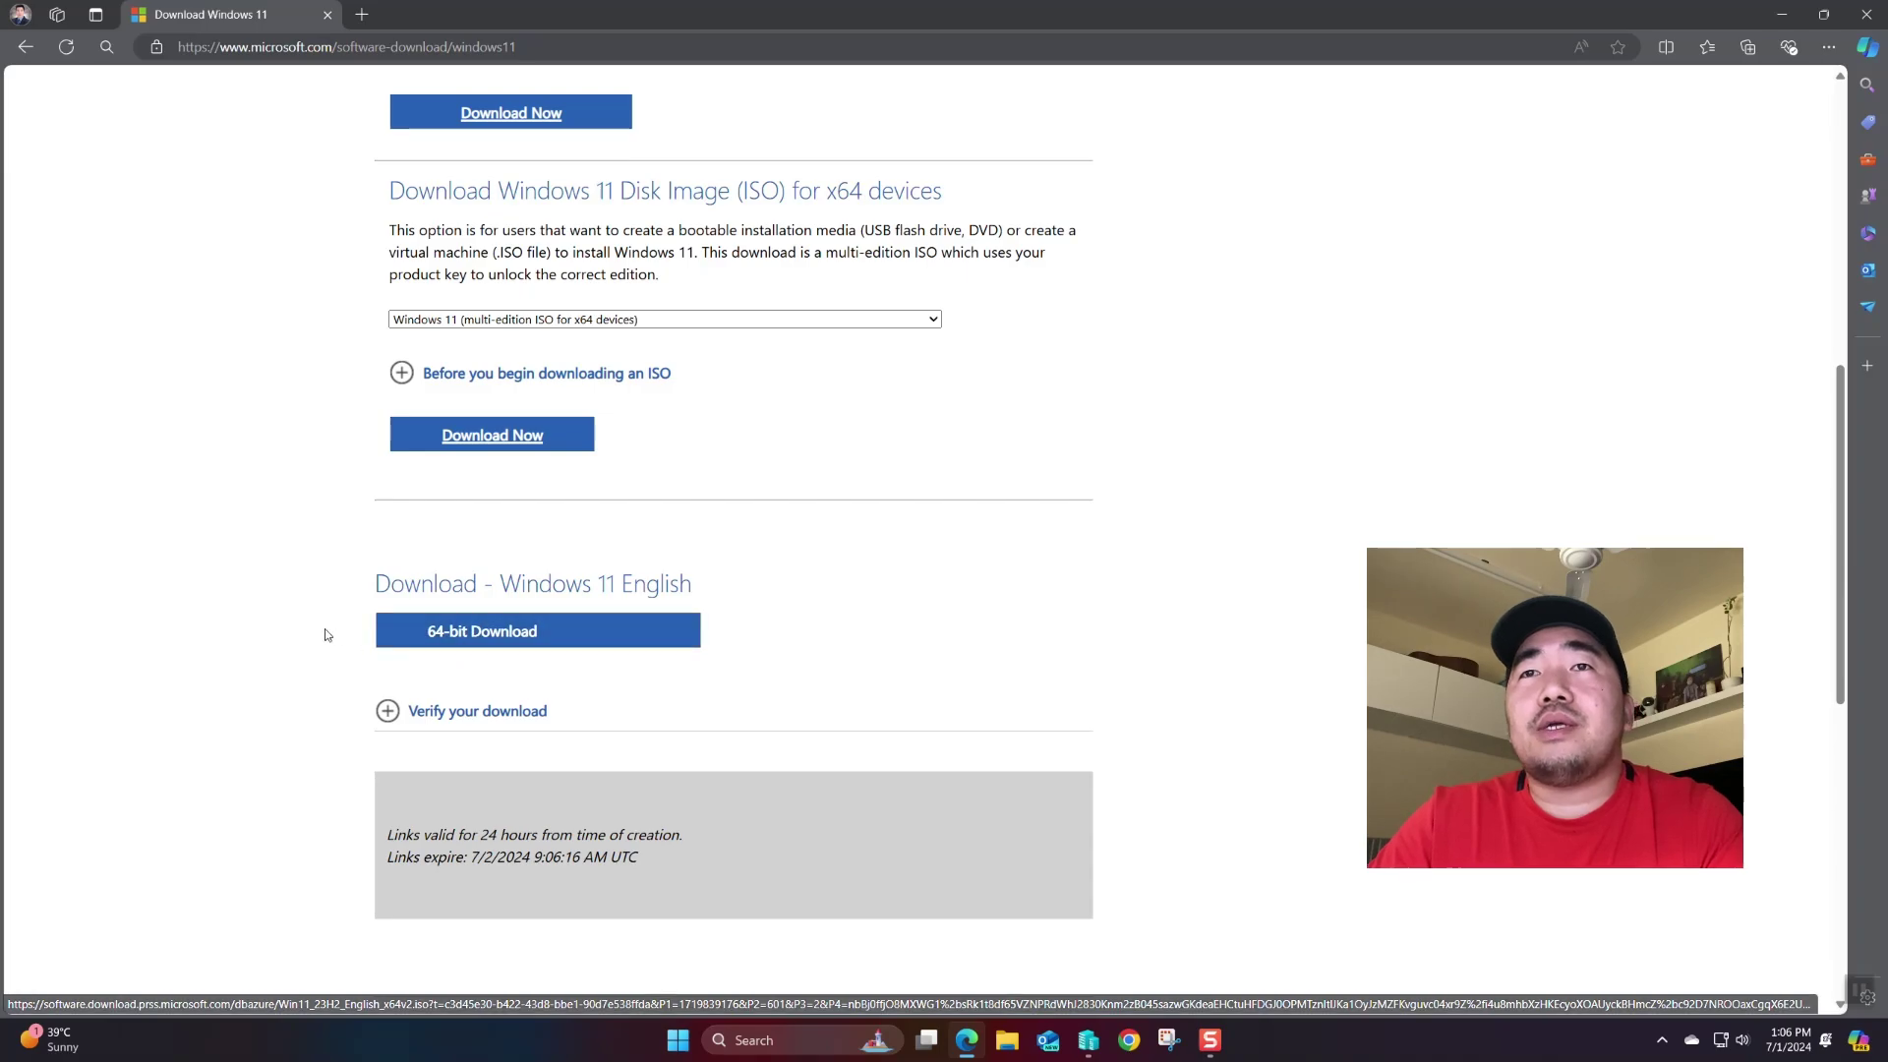
left_click(1007, 1040)
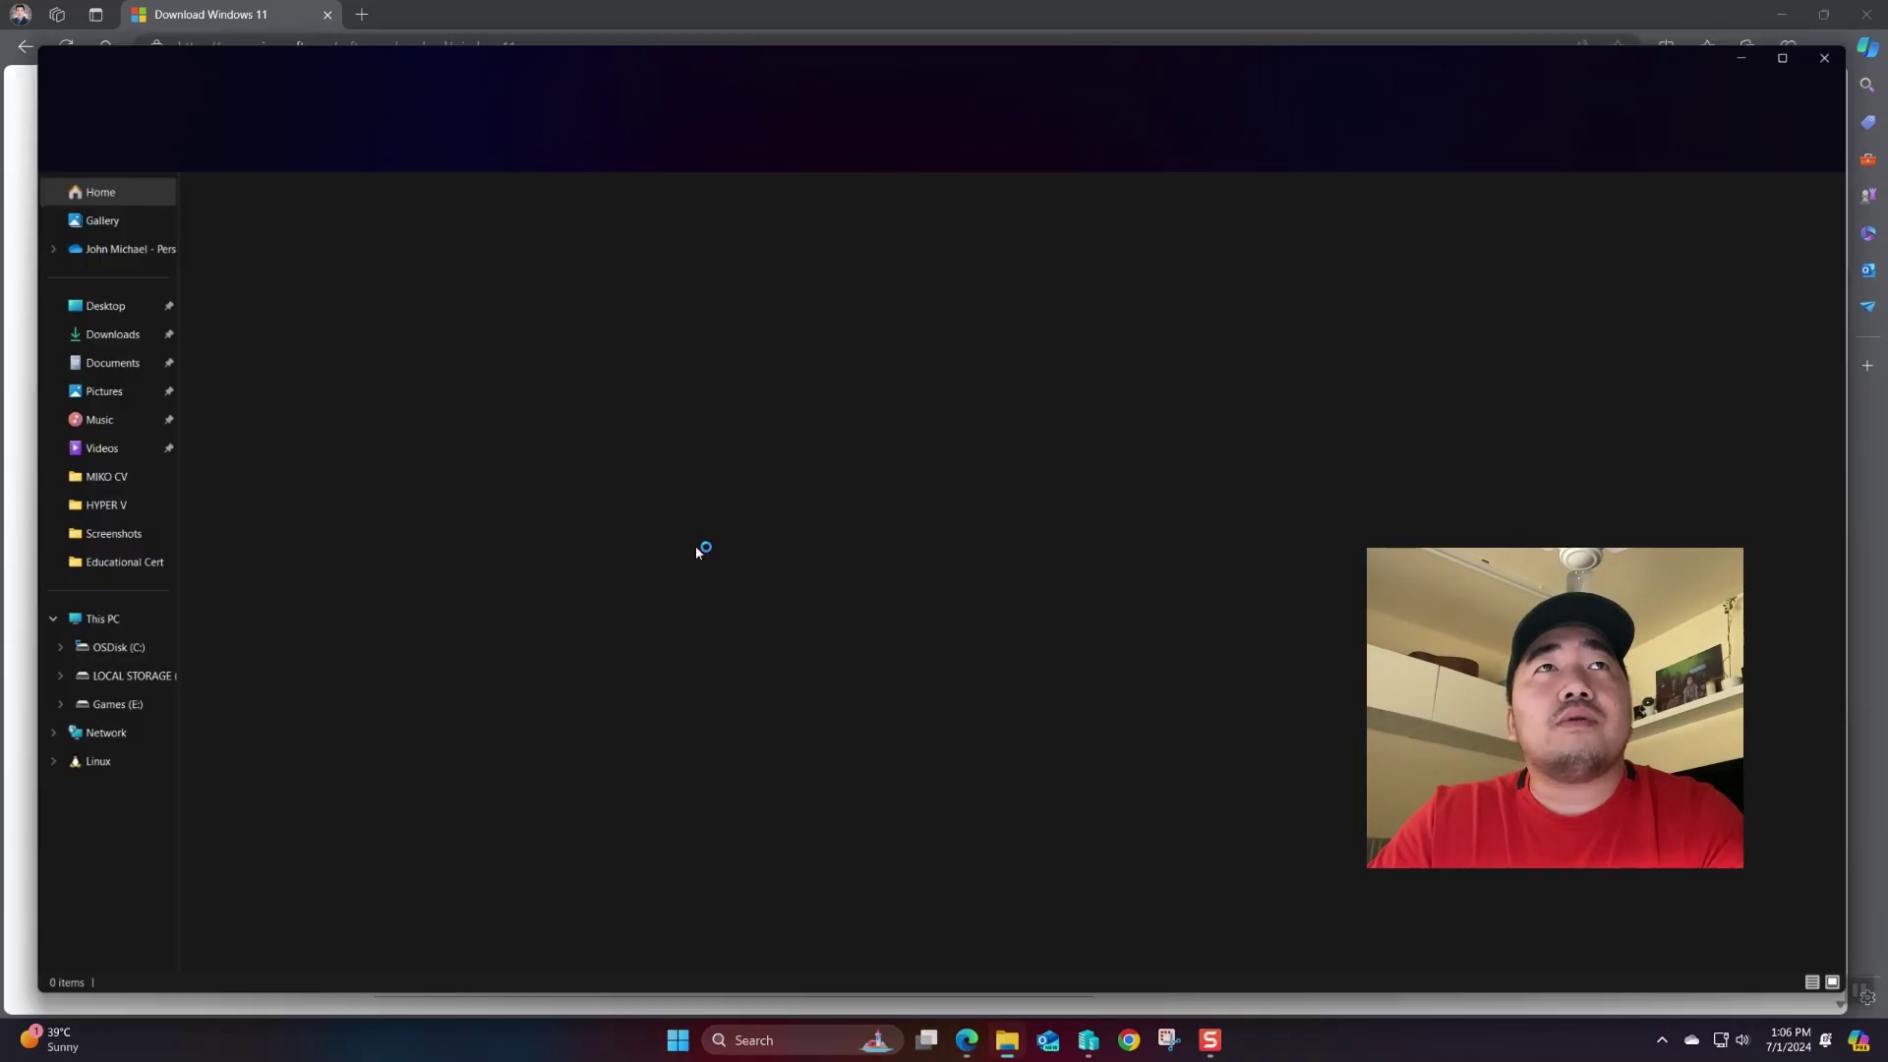
left_click(81, 333)
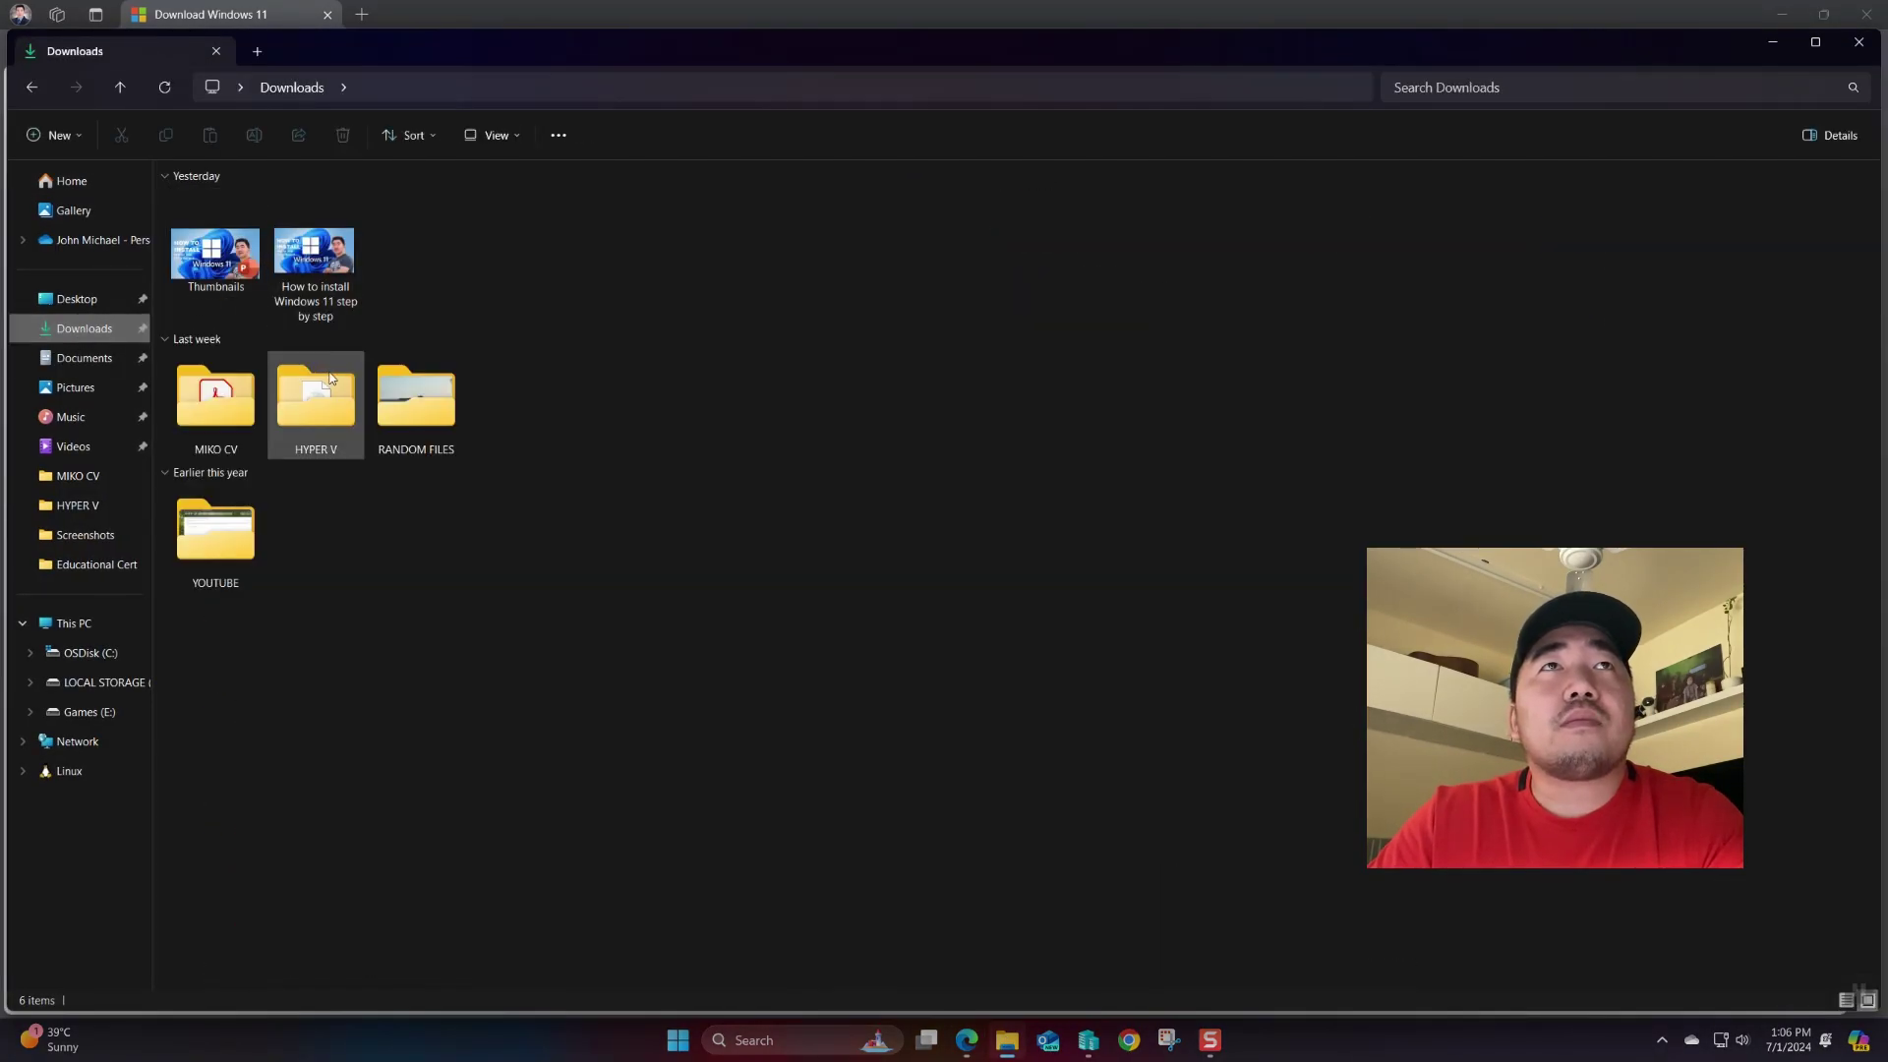
double_click(320, 393)
left_click(241, 279)
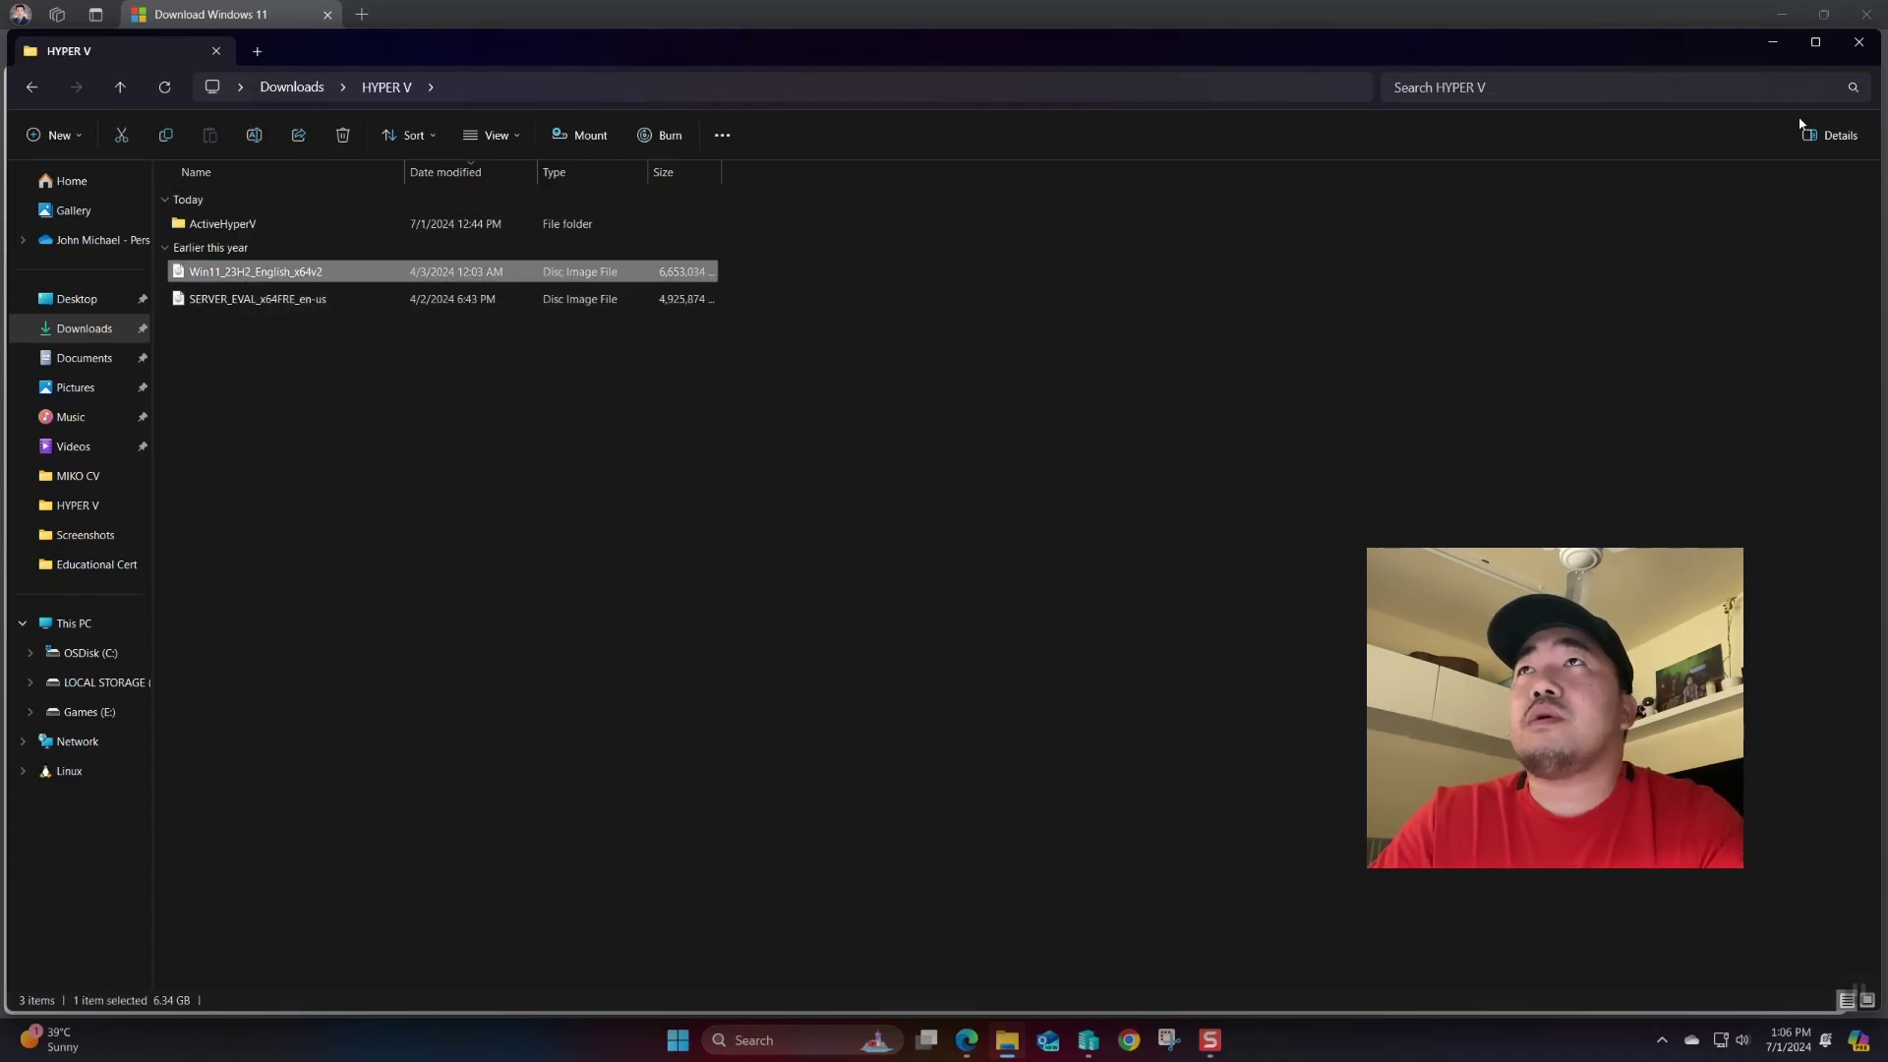
left_click(1862, 48)
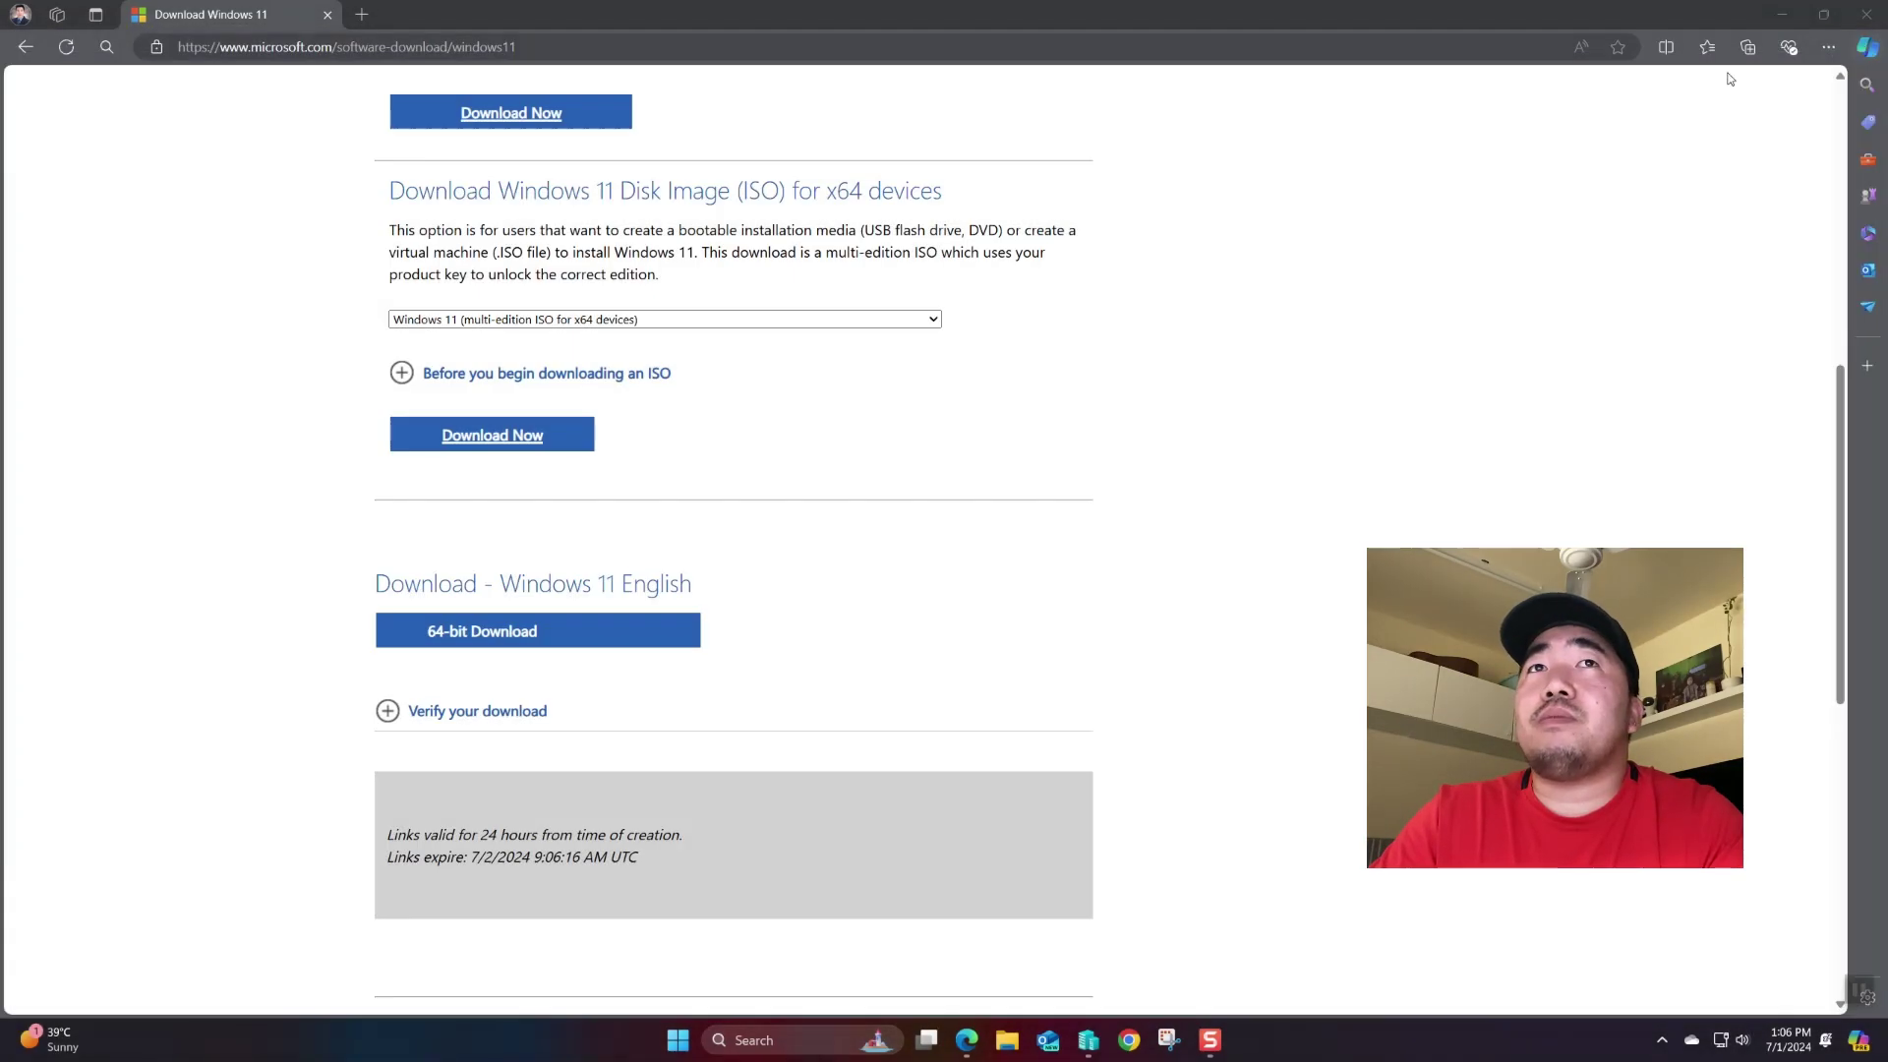
left_click(1781, 15)
- Bring up Hyper-V Manager and launch the New Virtual Machine Wizard past its intro page
left_click(1093, 1037)
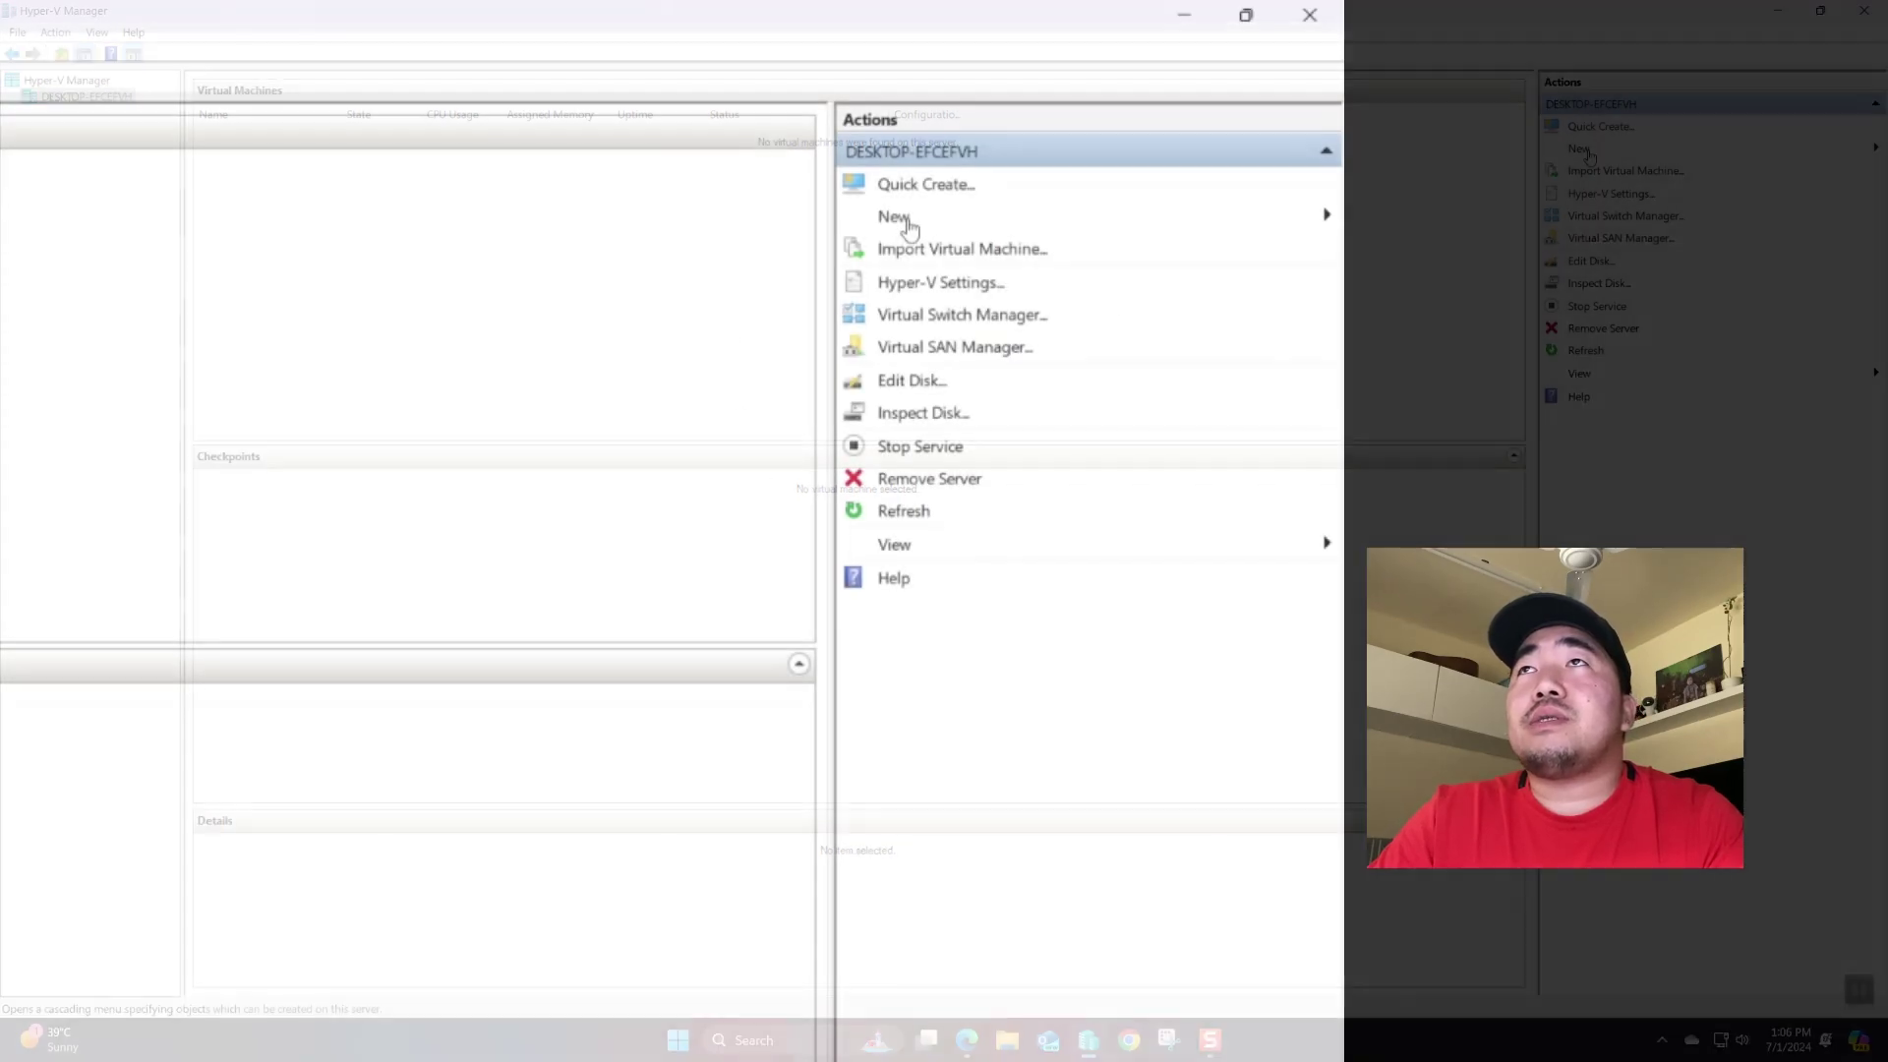
left_click(1590, 151)
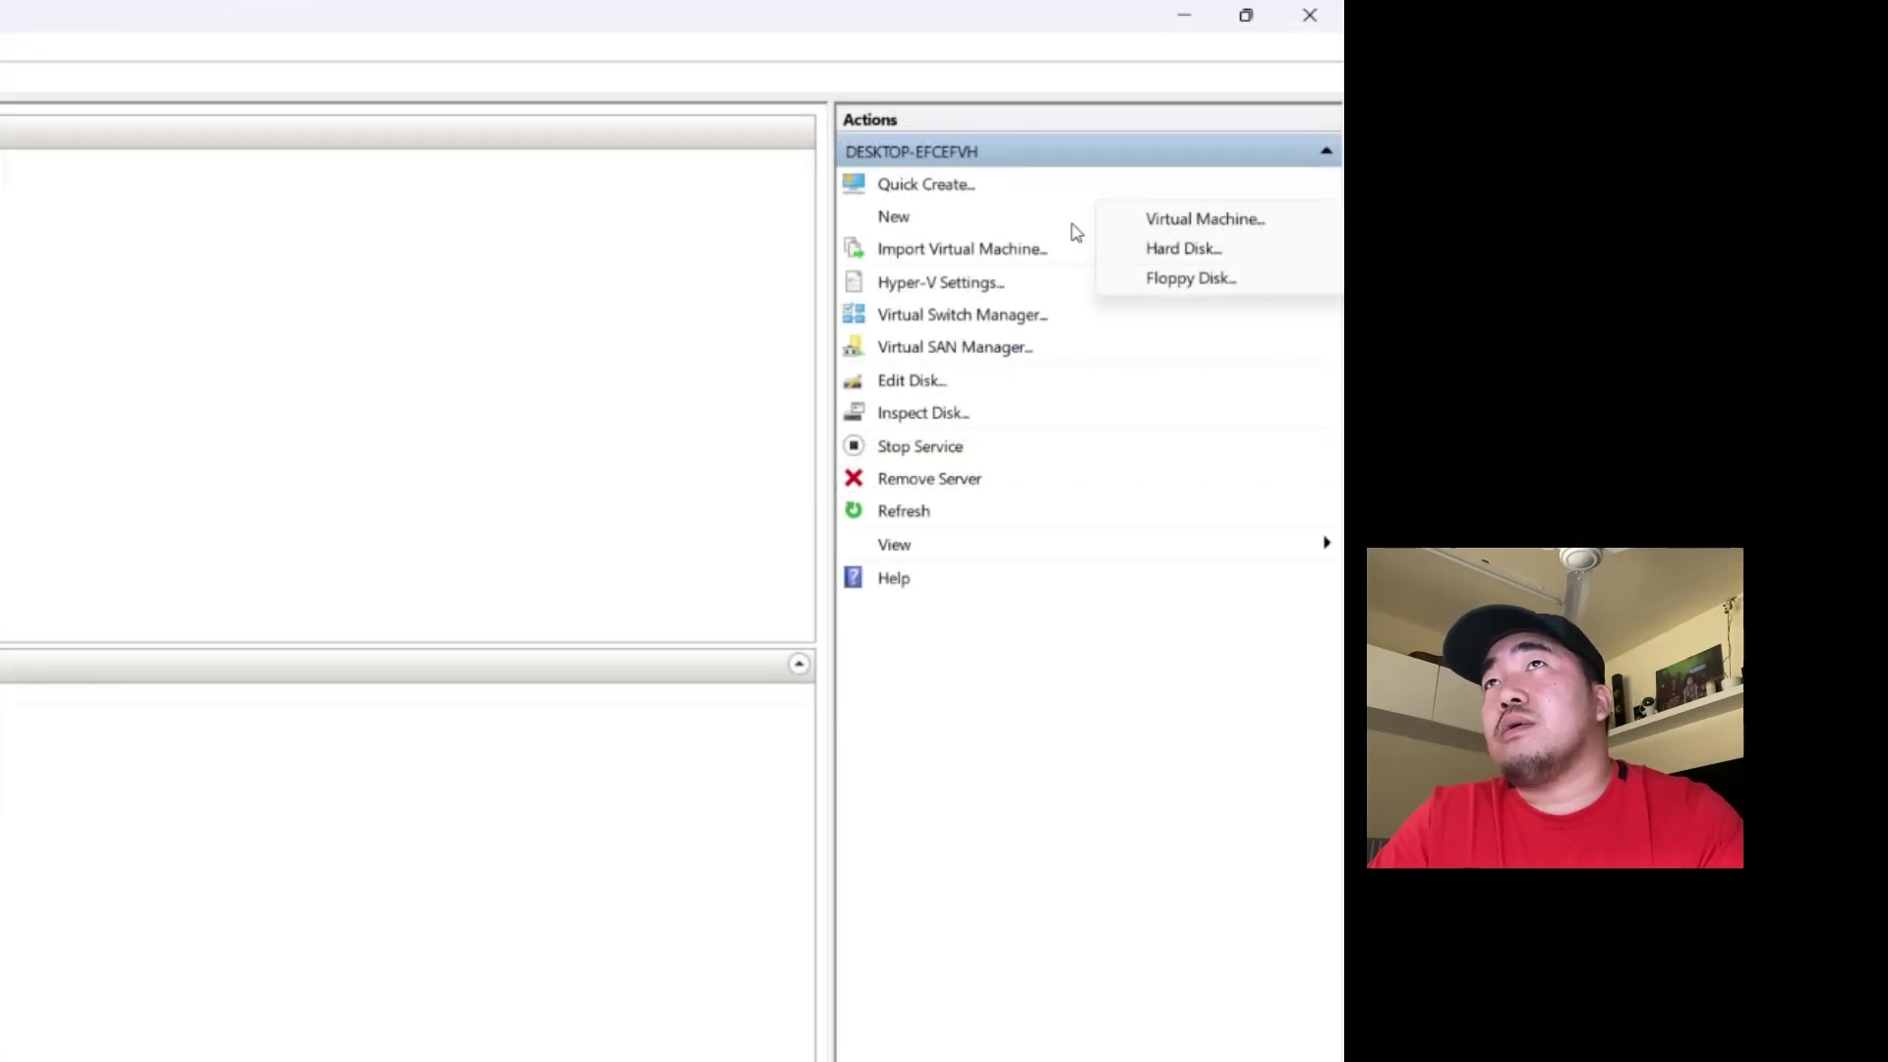
left_click(1152, 224)
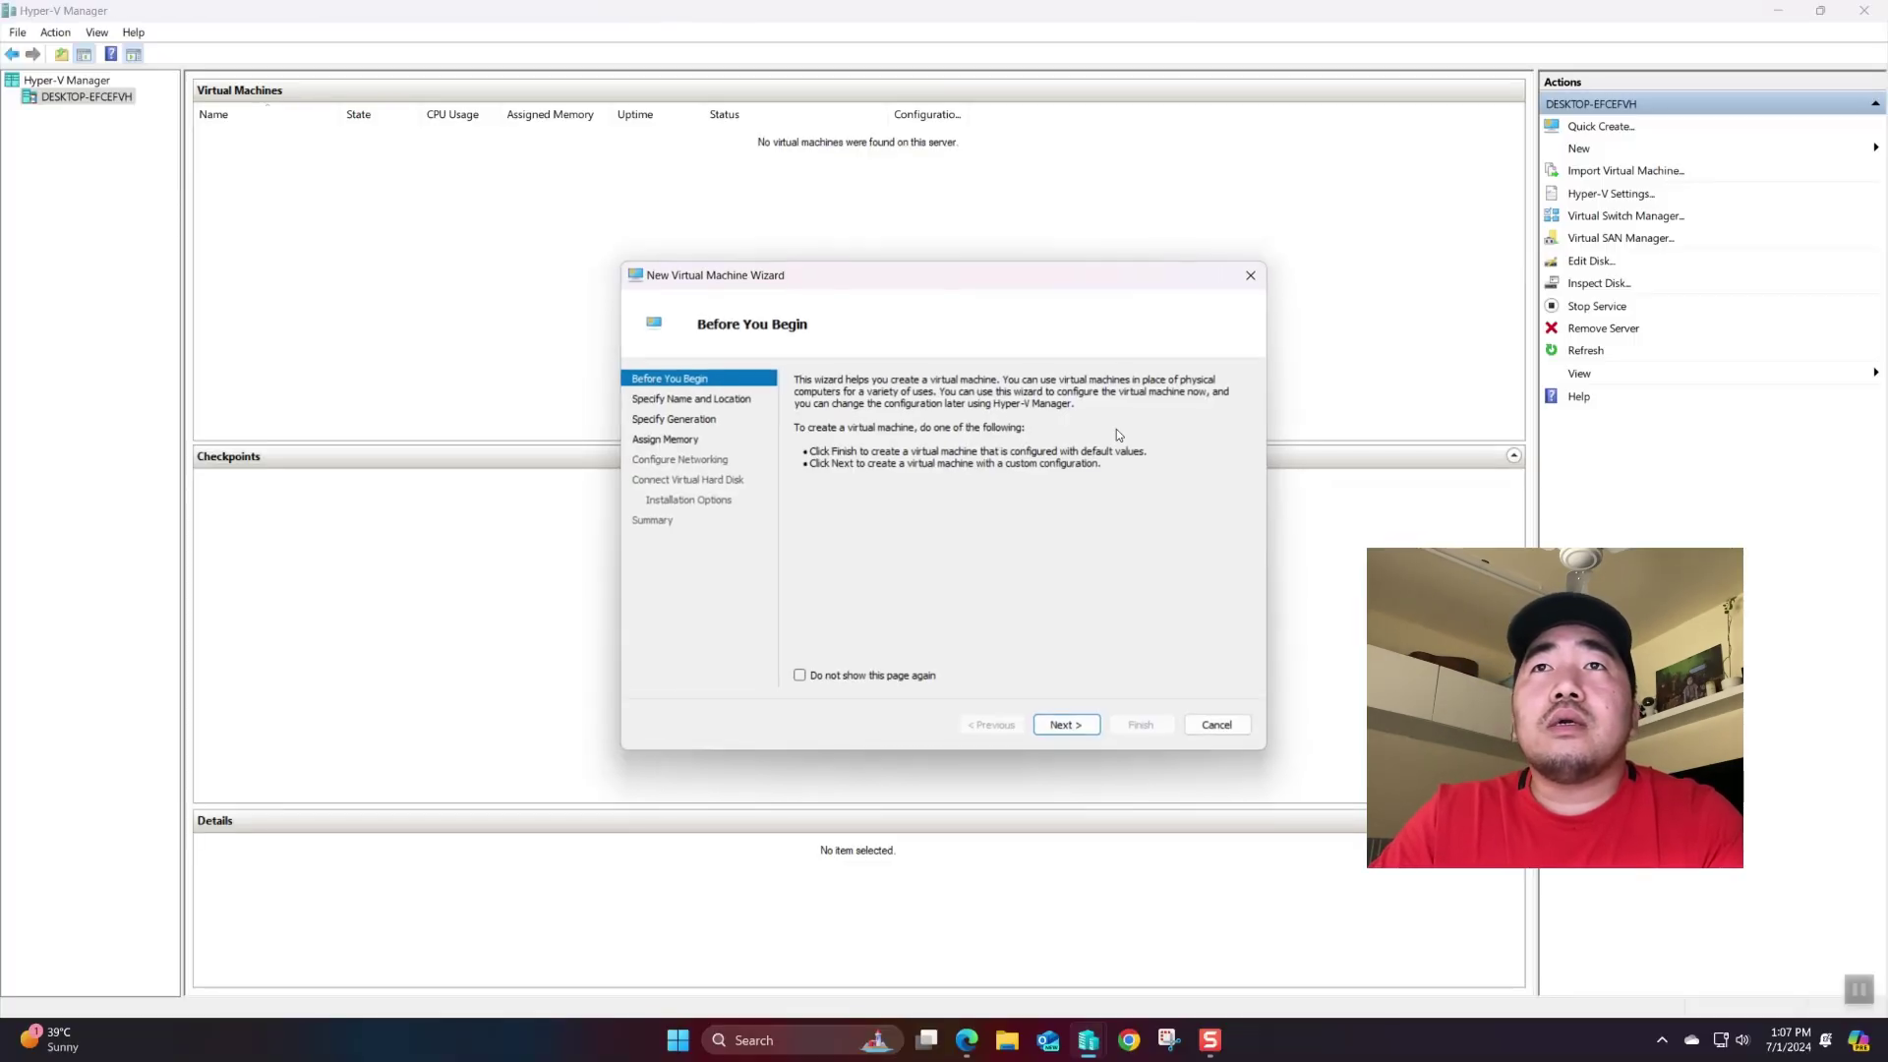
left_click(1066, 726)
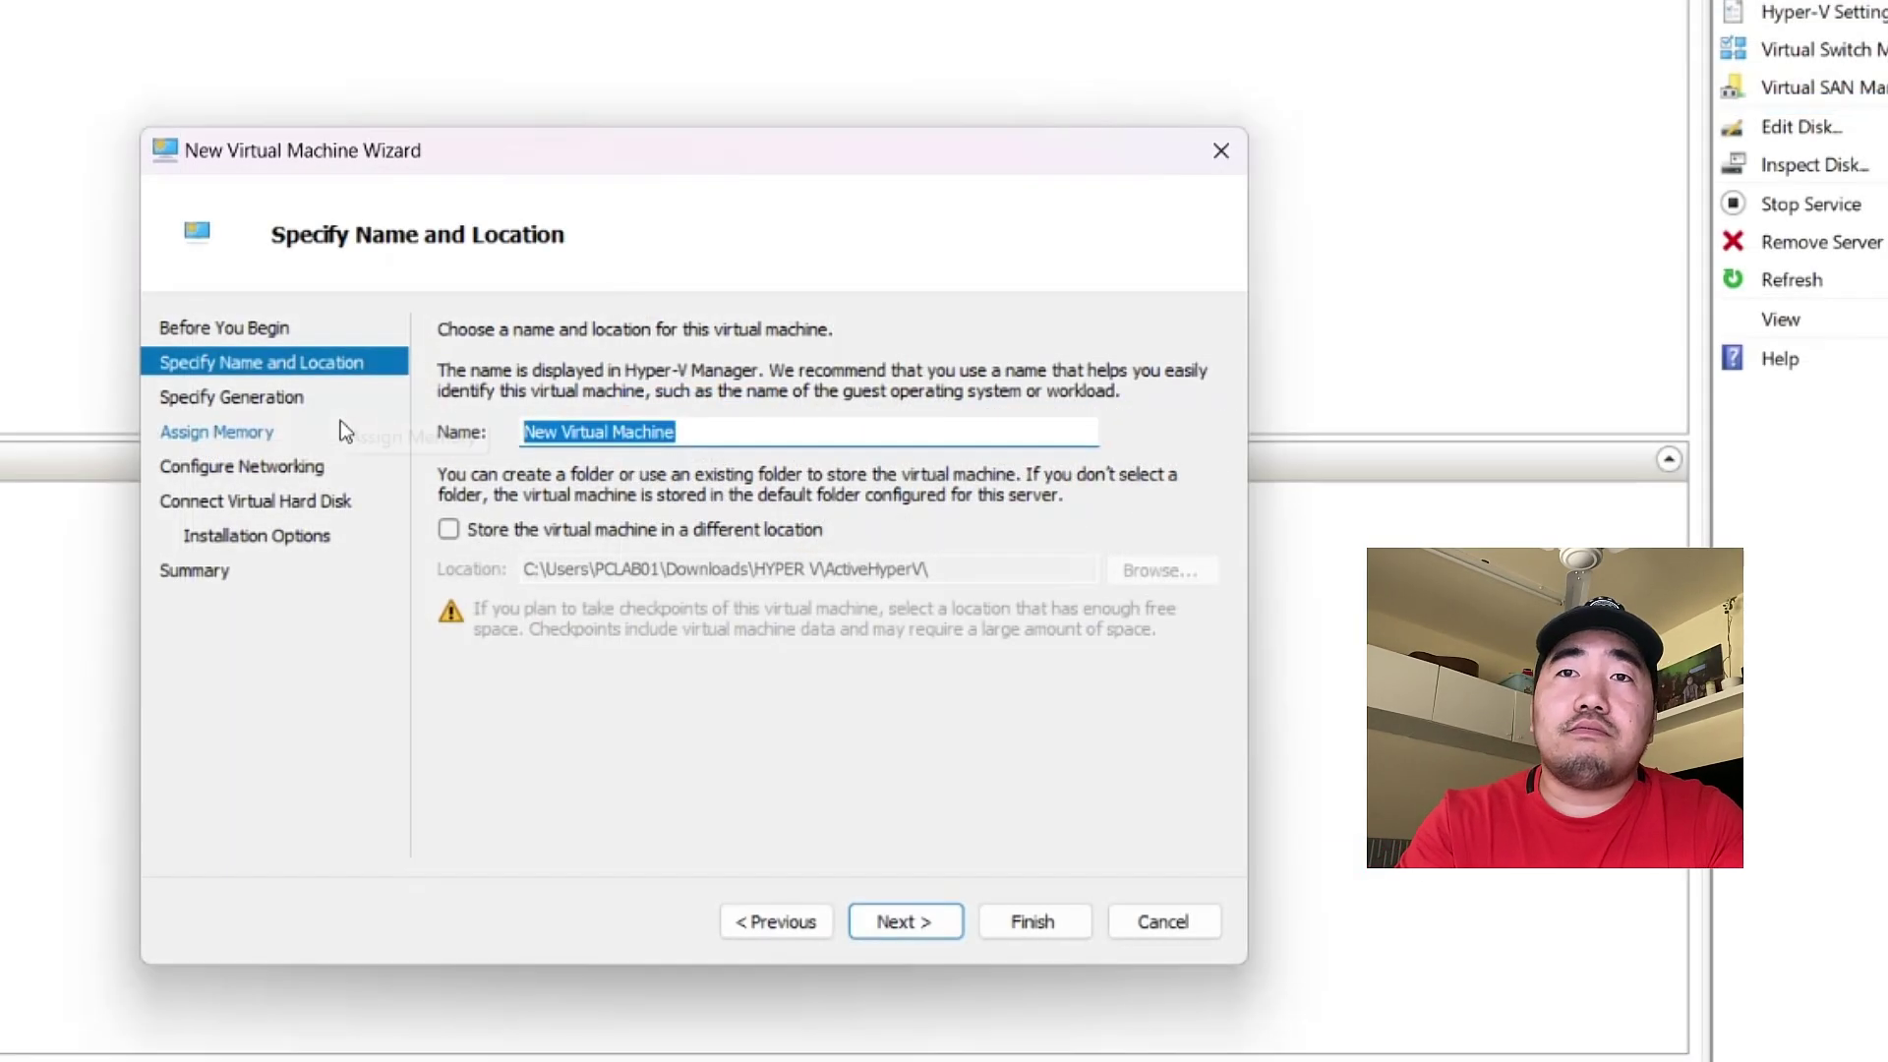
- Name the new virtual machine Win11 and advance to Specify Generation
key("BackSpace")
type("PC")
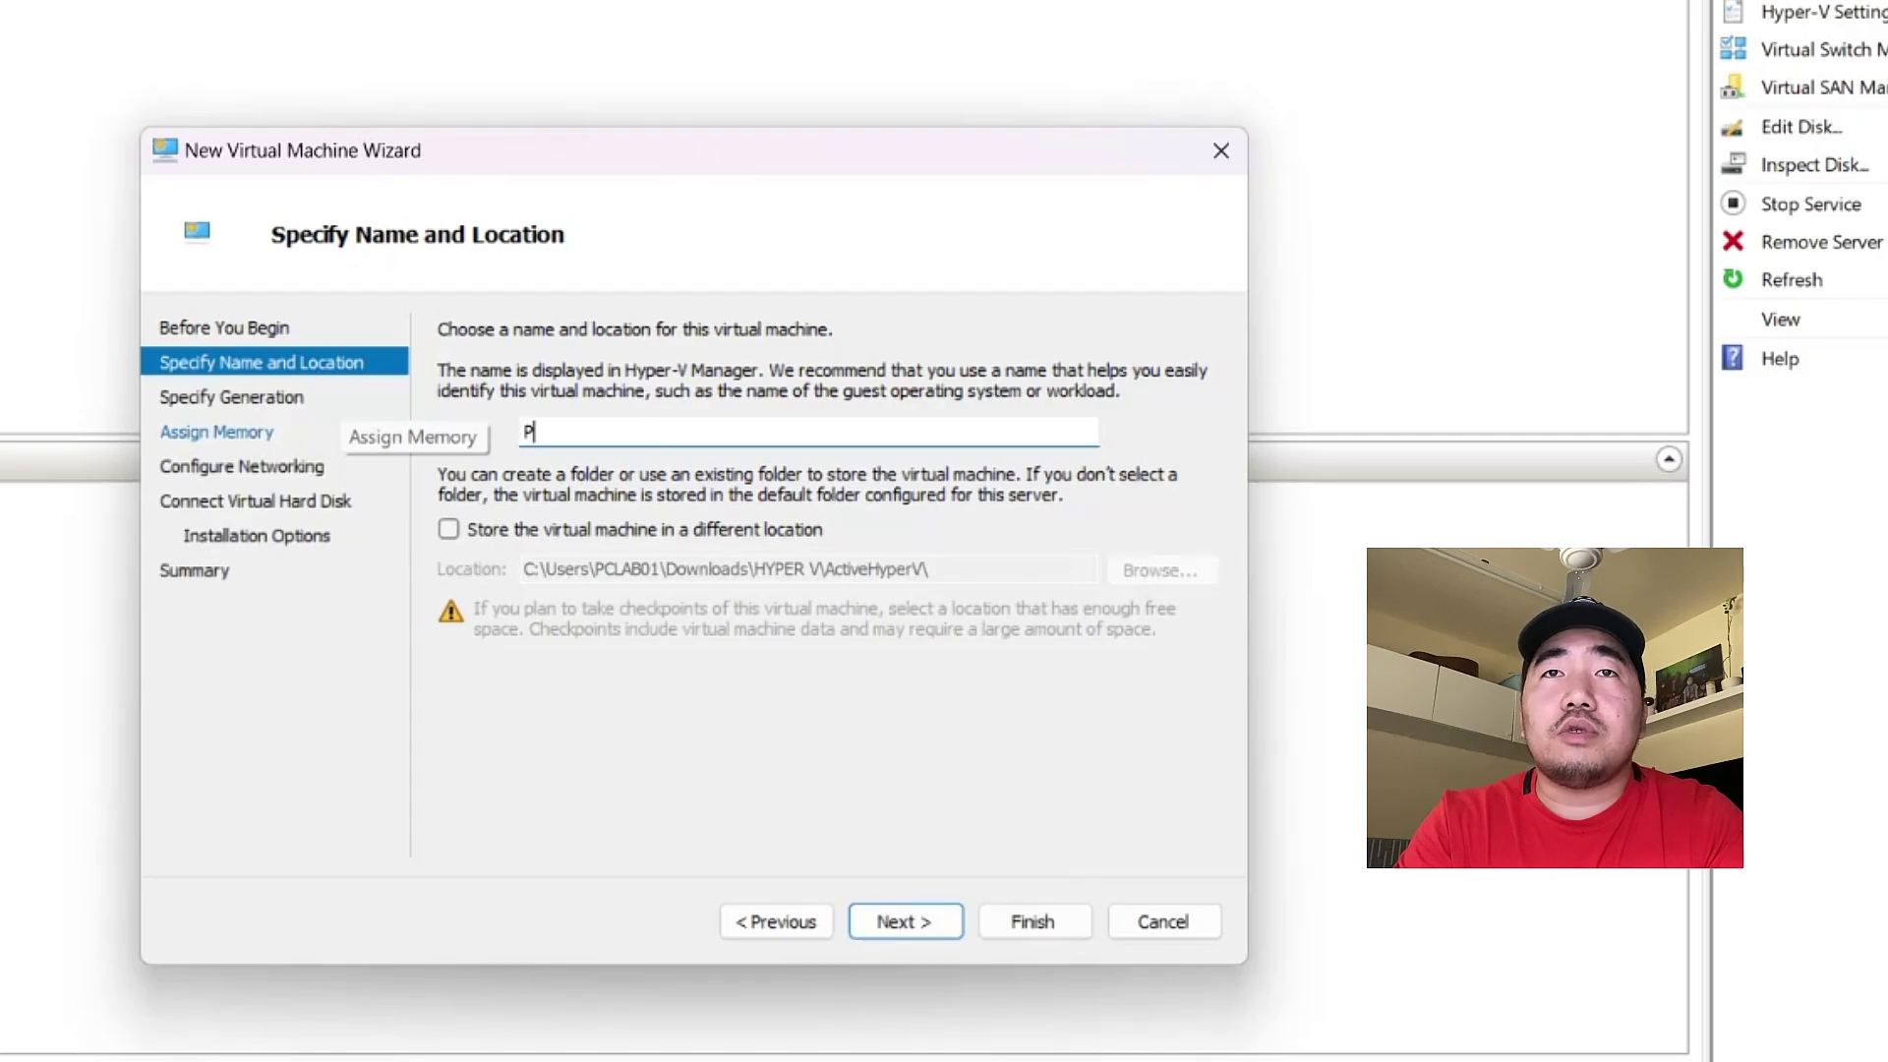
key("BackSpace")
key("BackSpace")
type("PC")
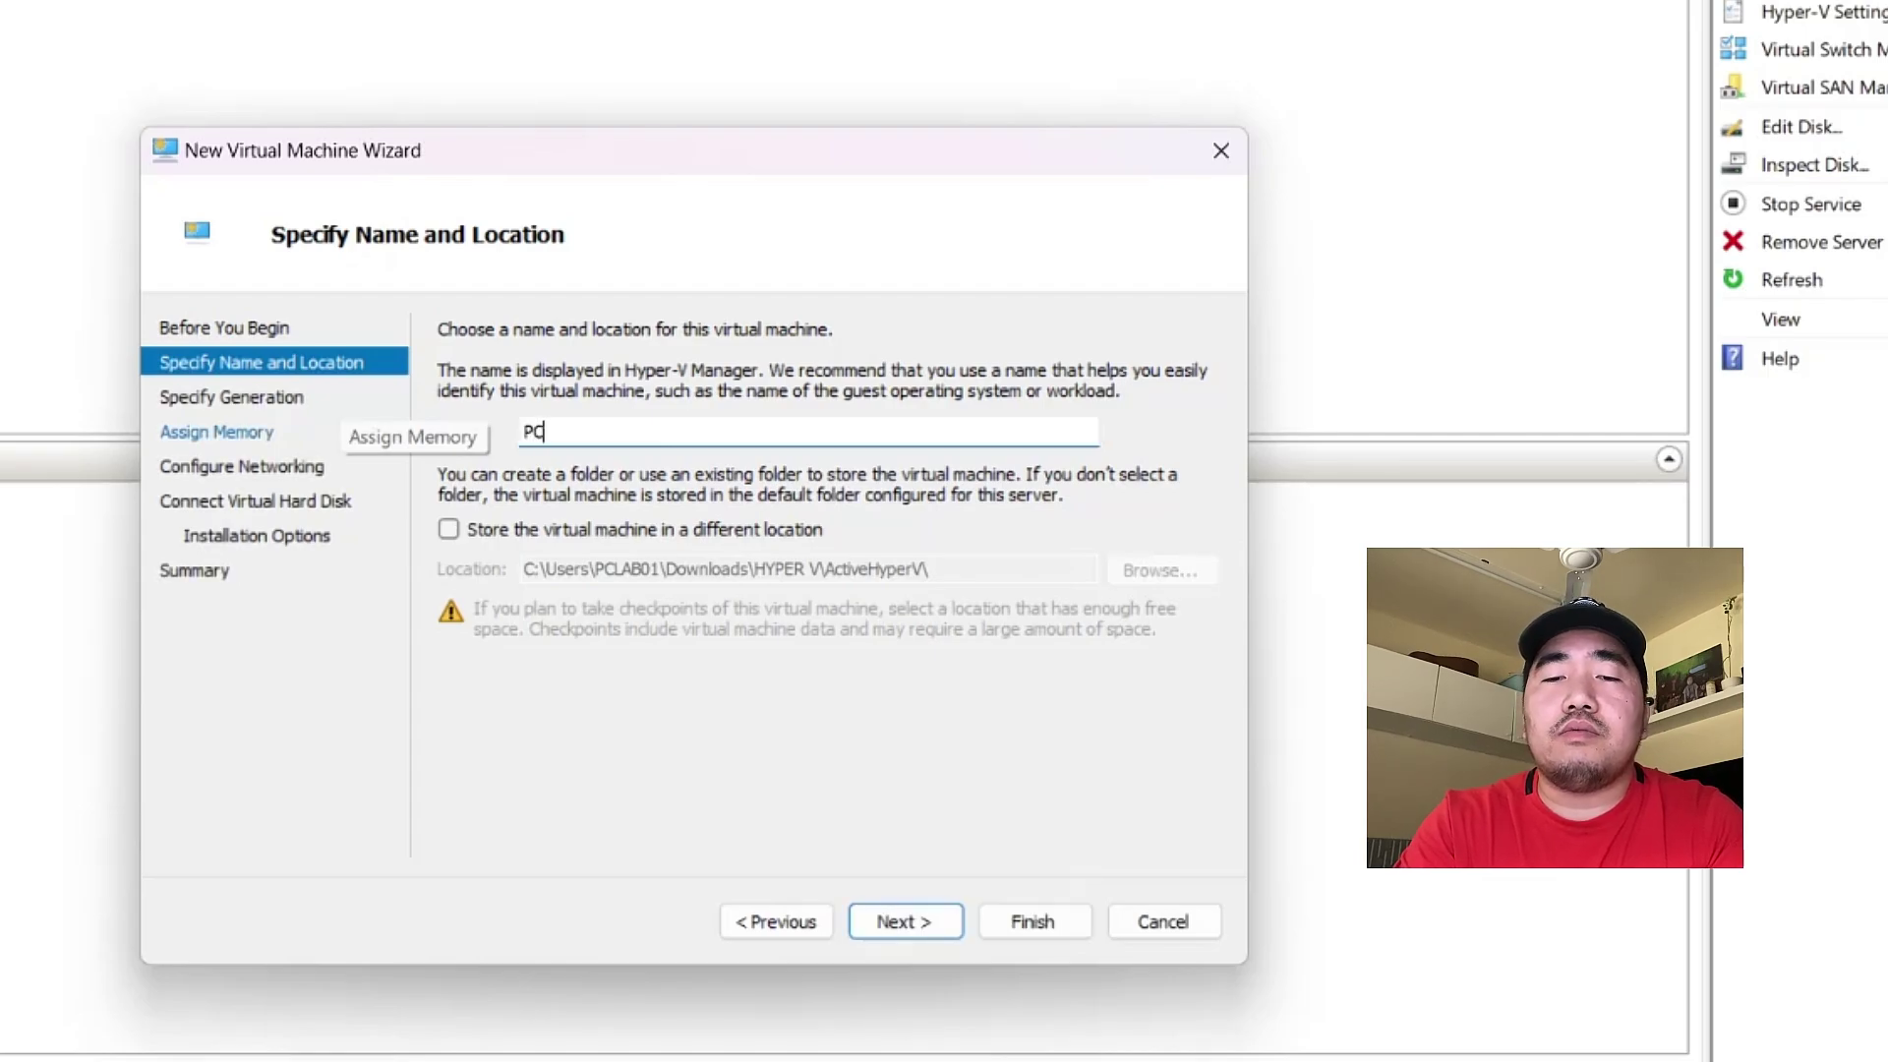
key("BackSpace")
key("BackSpace")
type("Win11")
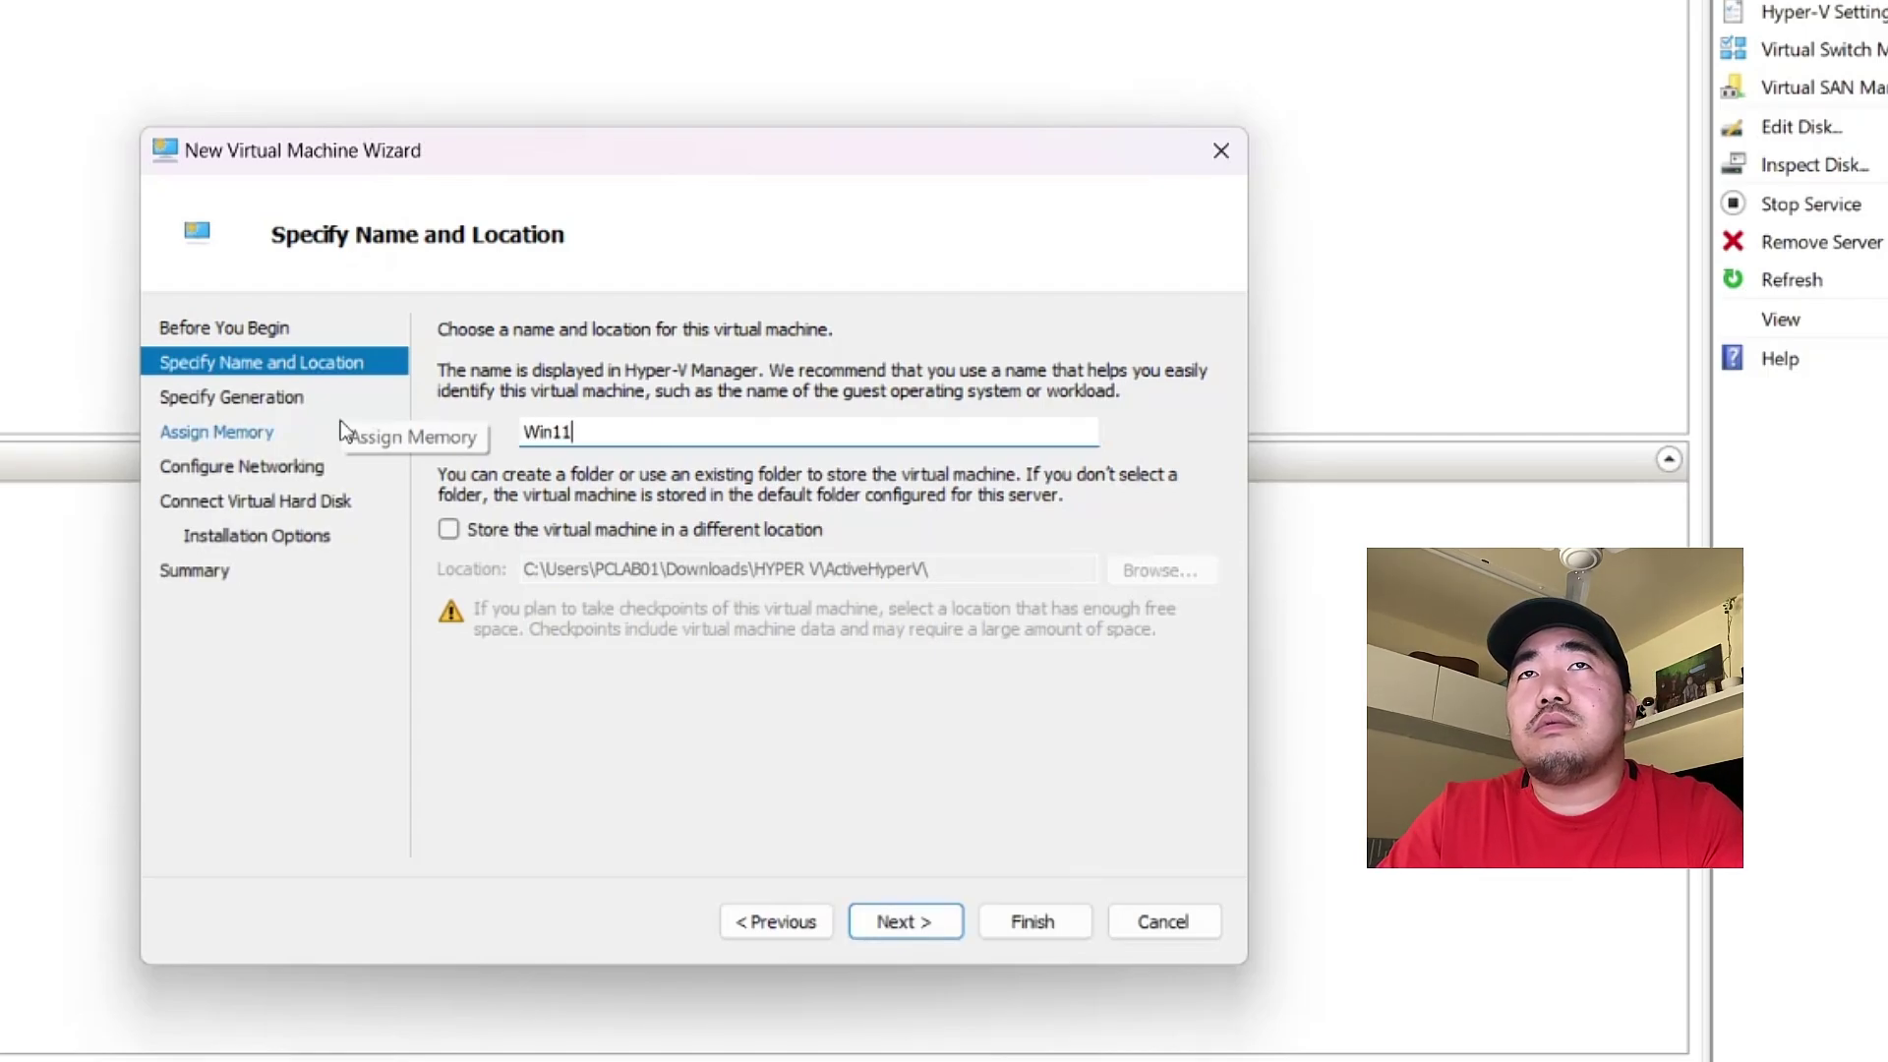
left_click(906, 925)
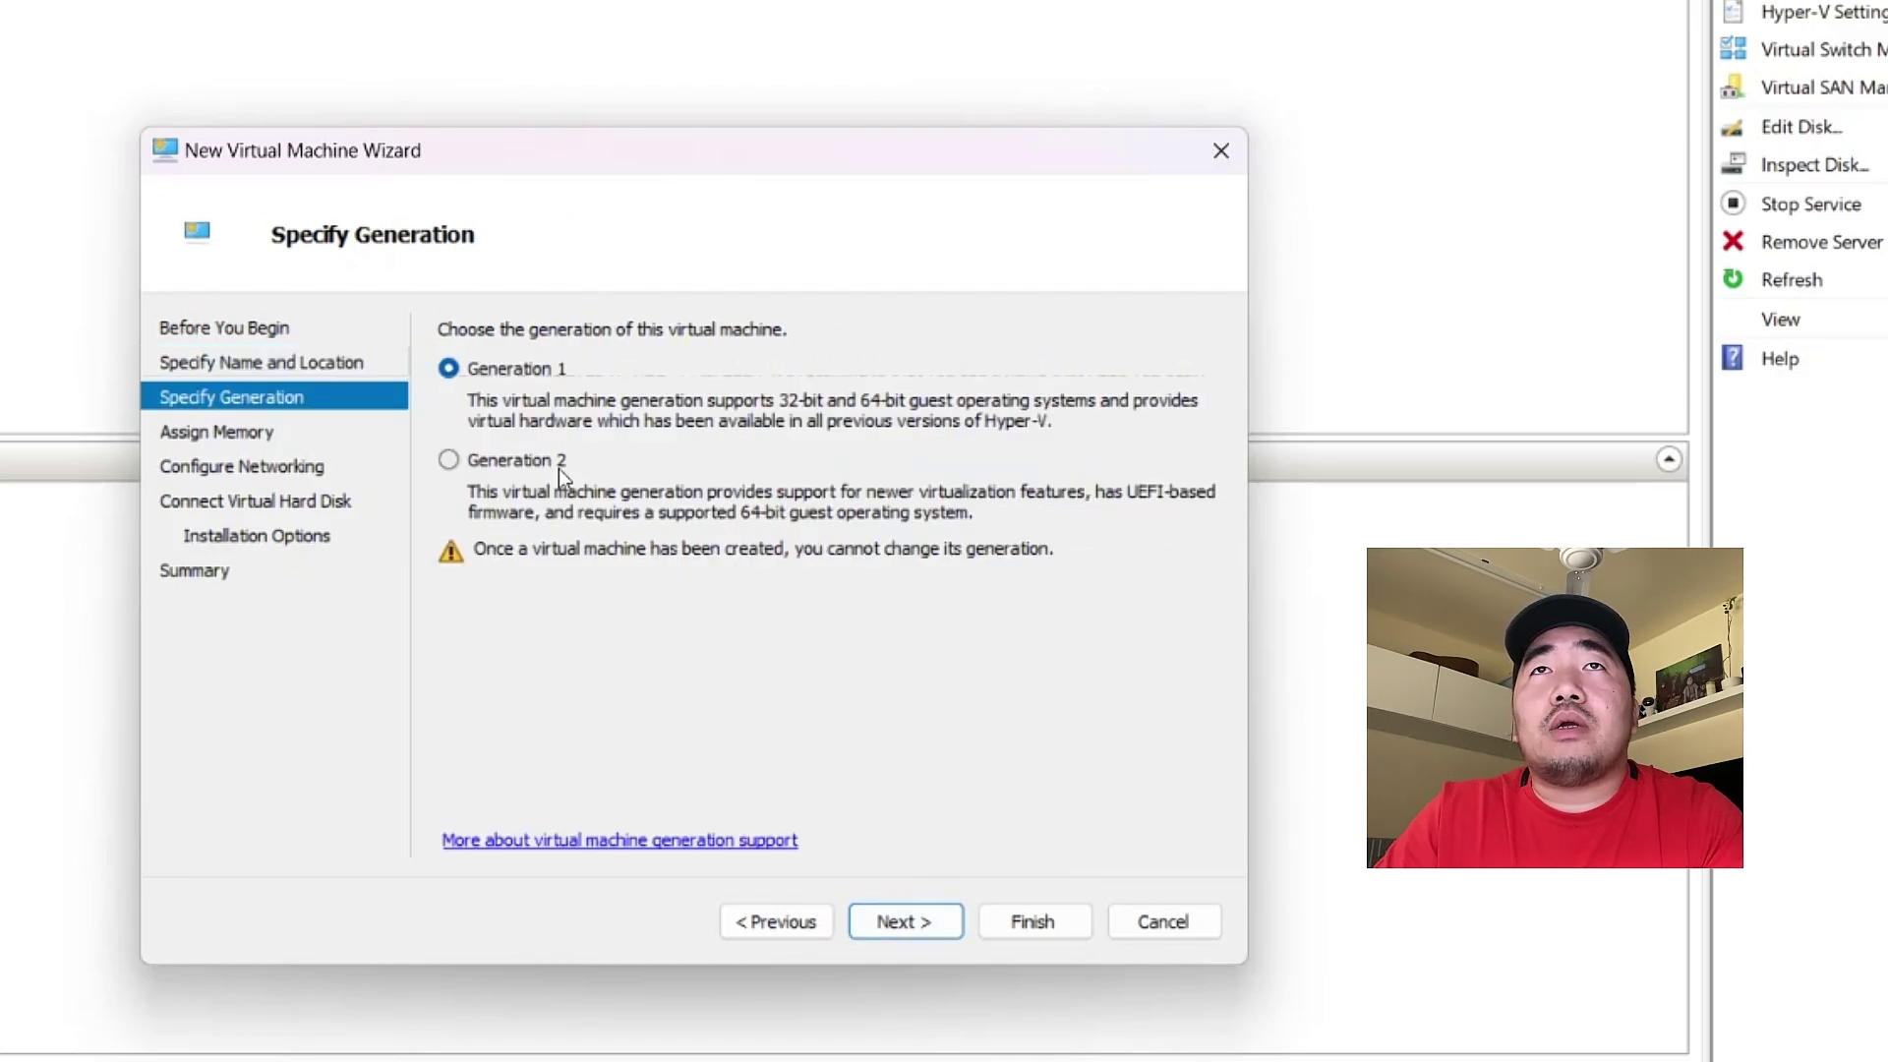
- Make the VM Generation 2 with 8096 MB of startup memory
left_click(476, 464)
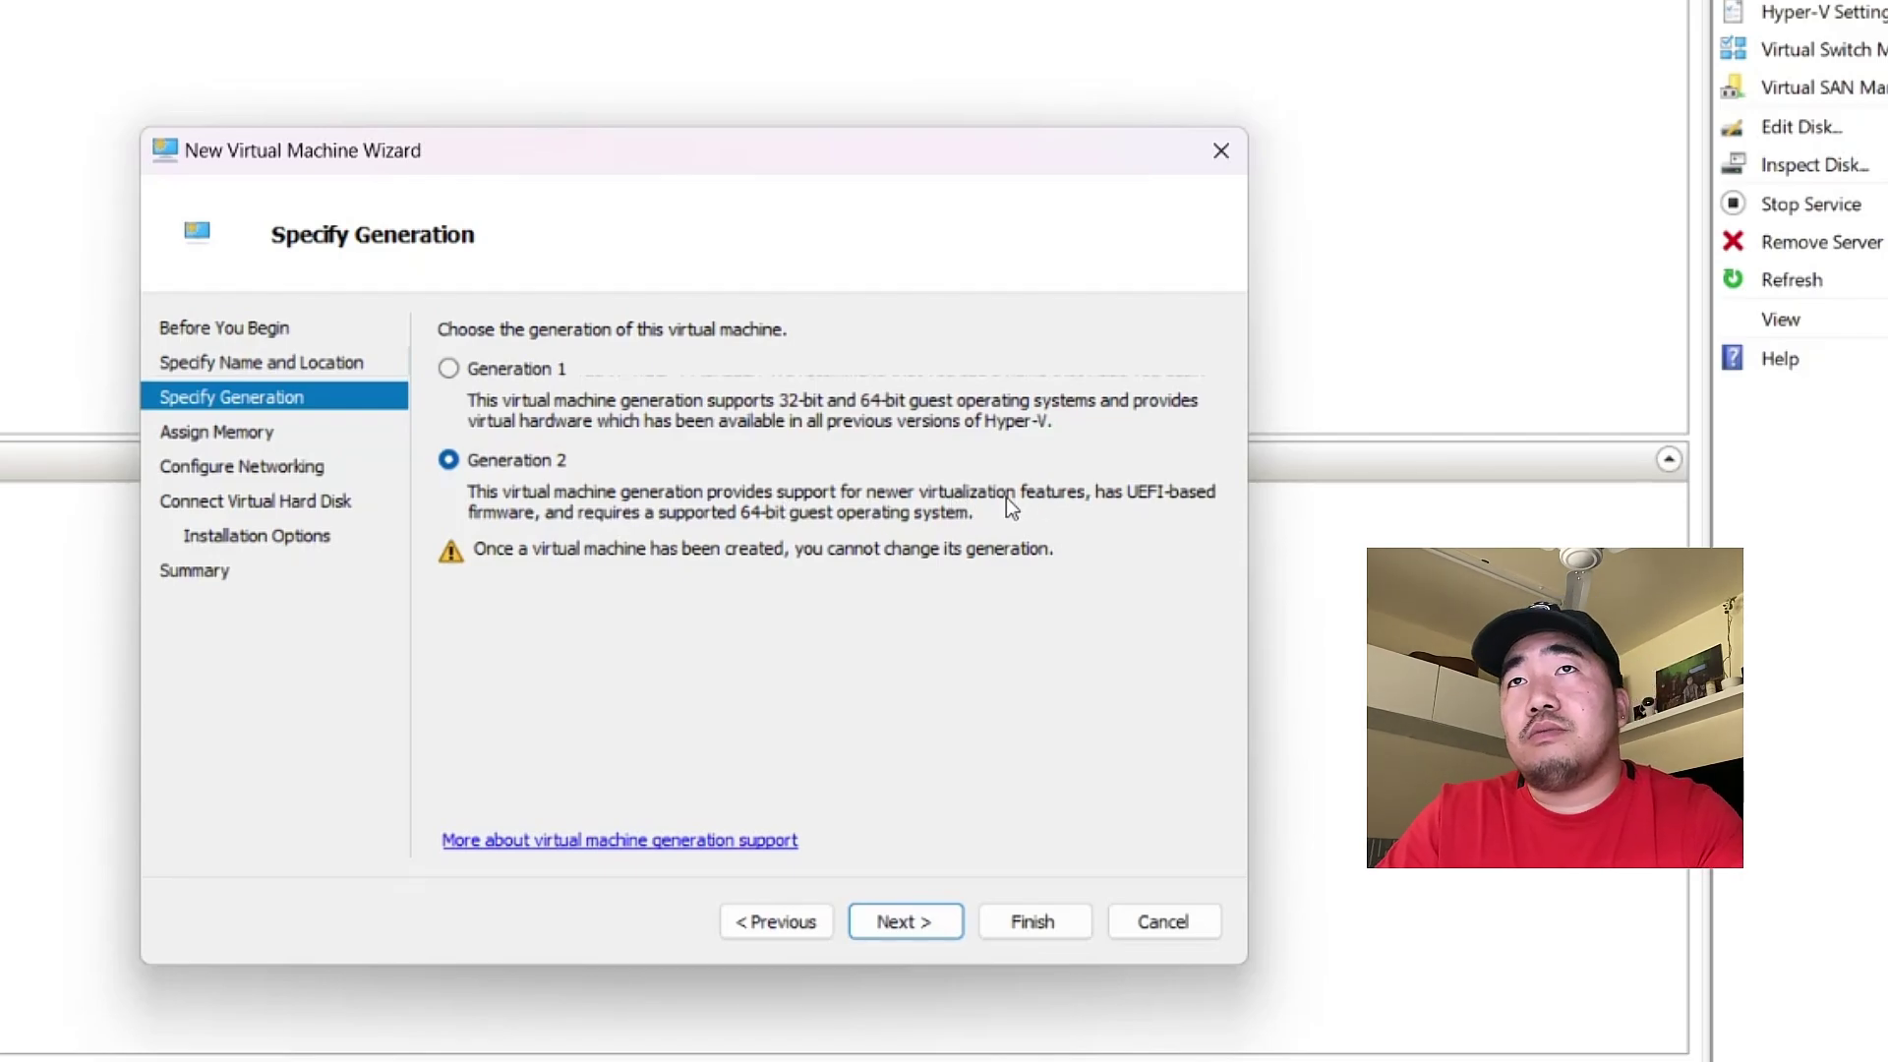
left_click(925, 919)
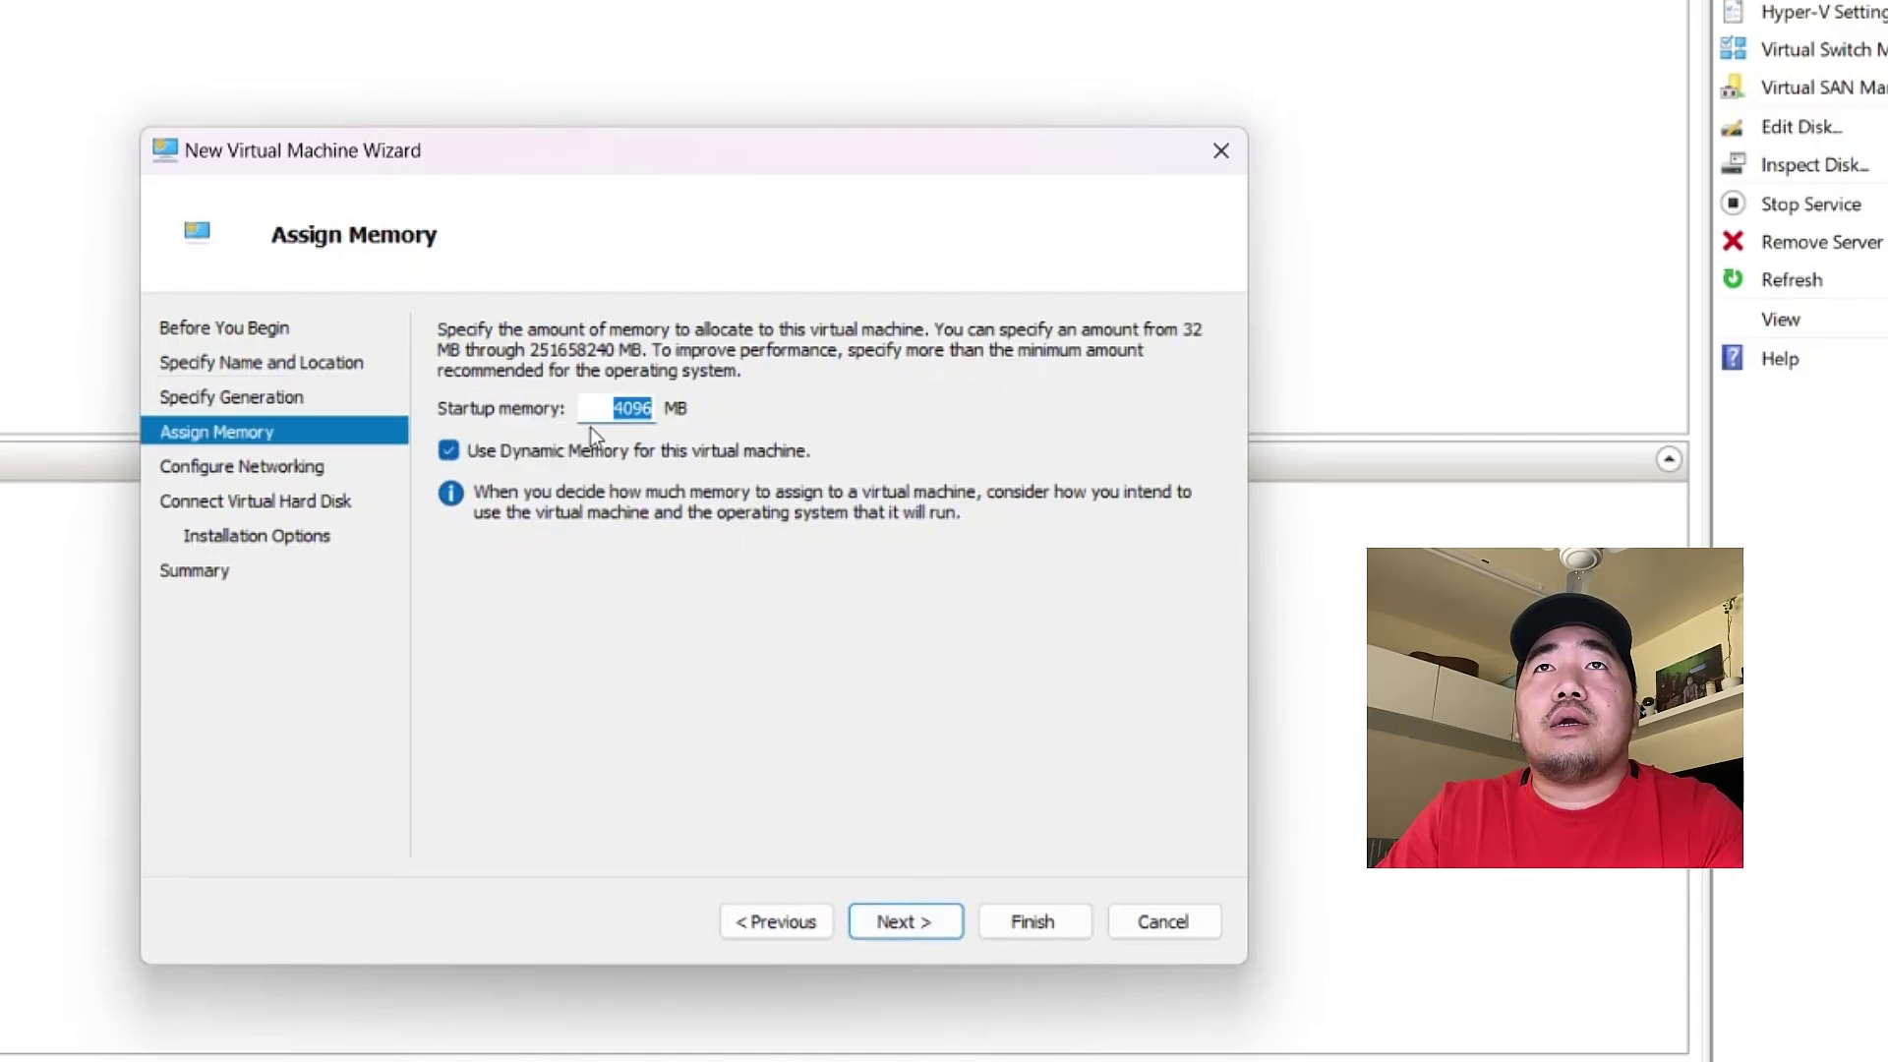
left_click(619, 408)
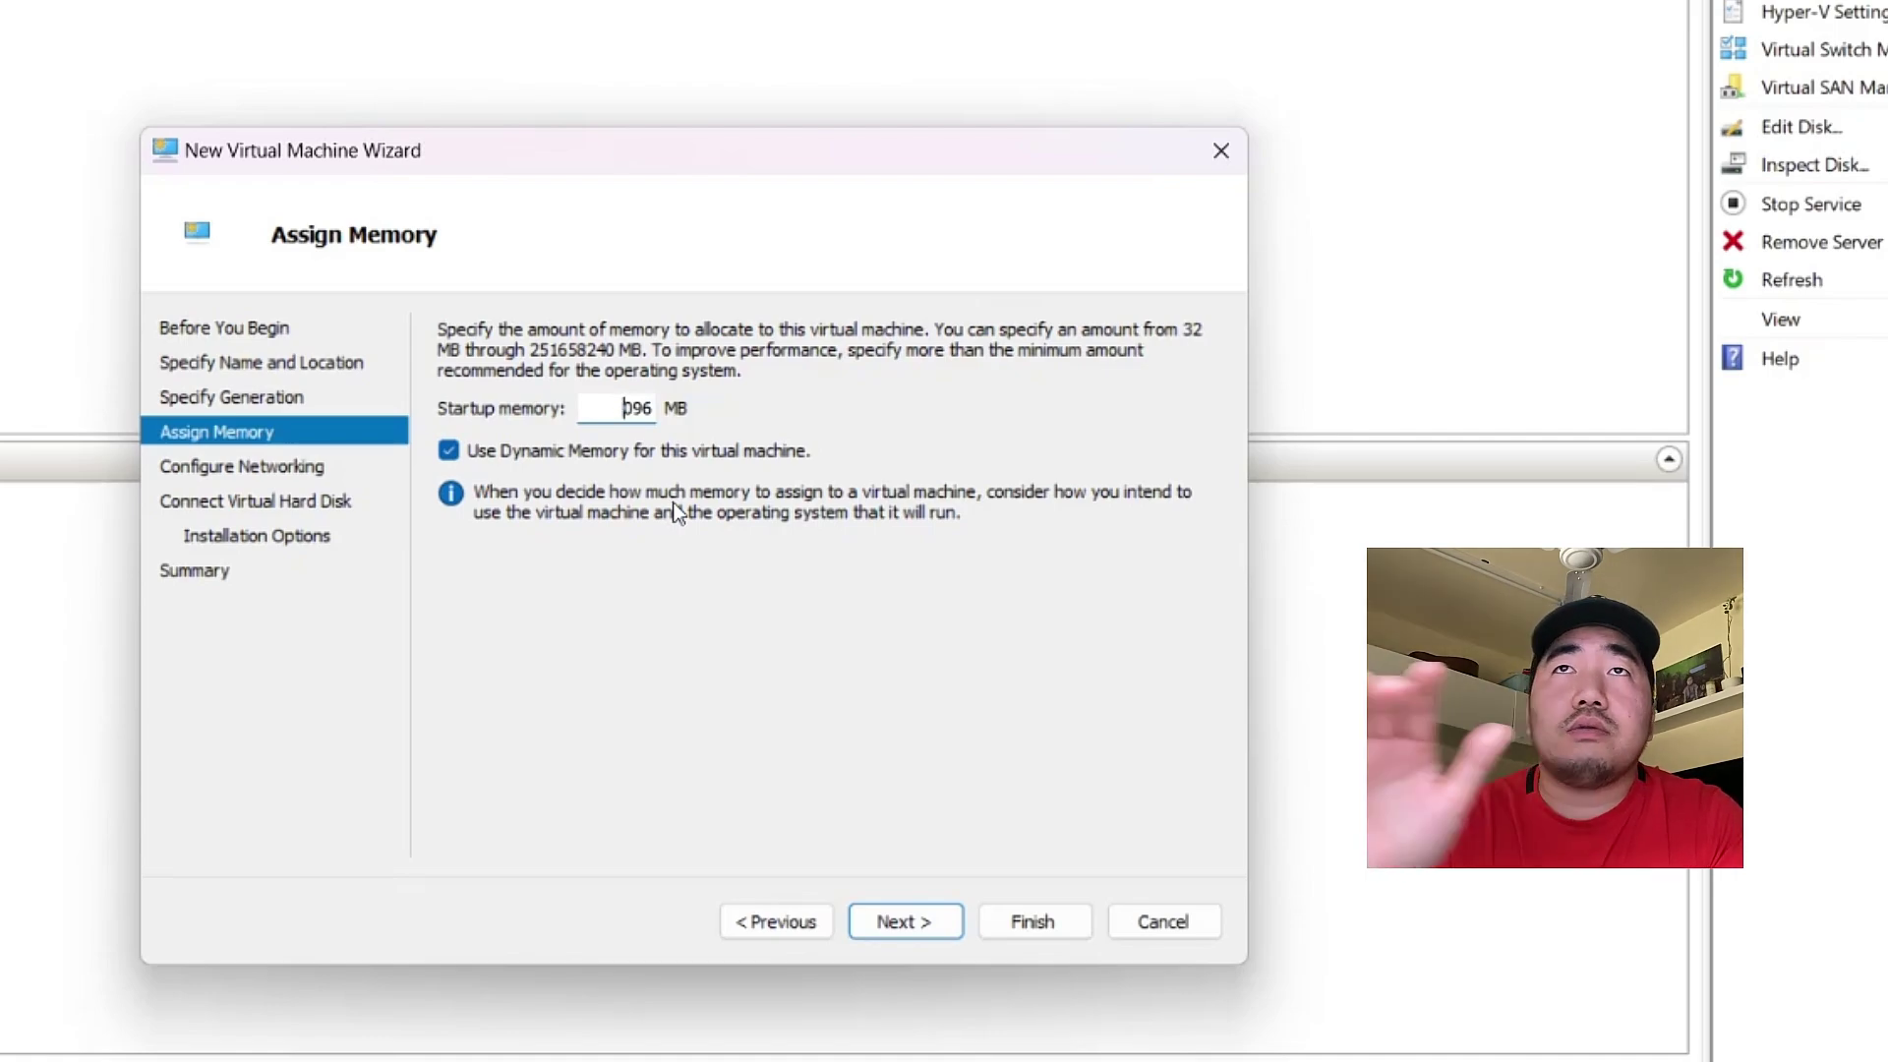
key("BackSpace")
type("8")
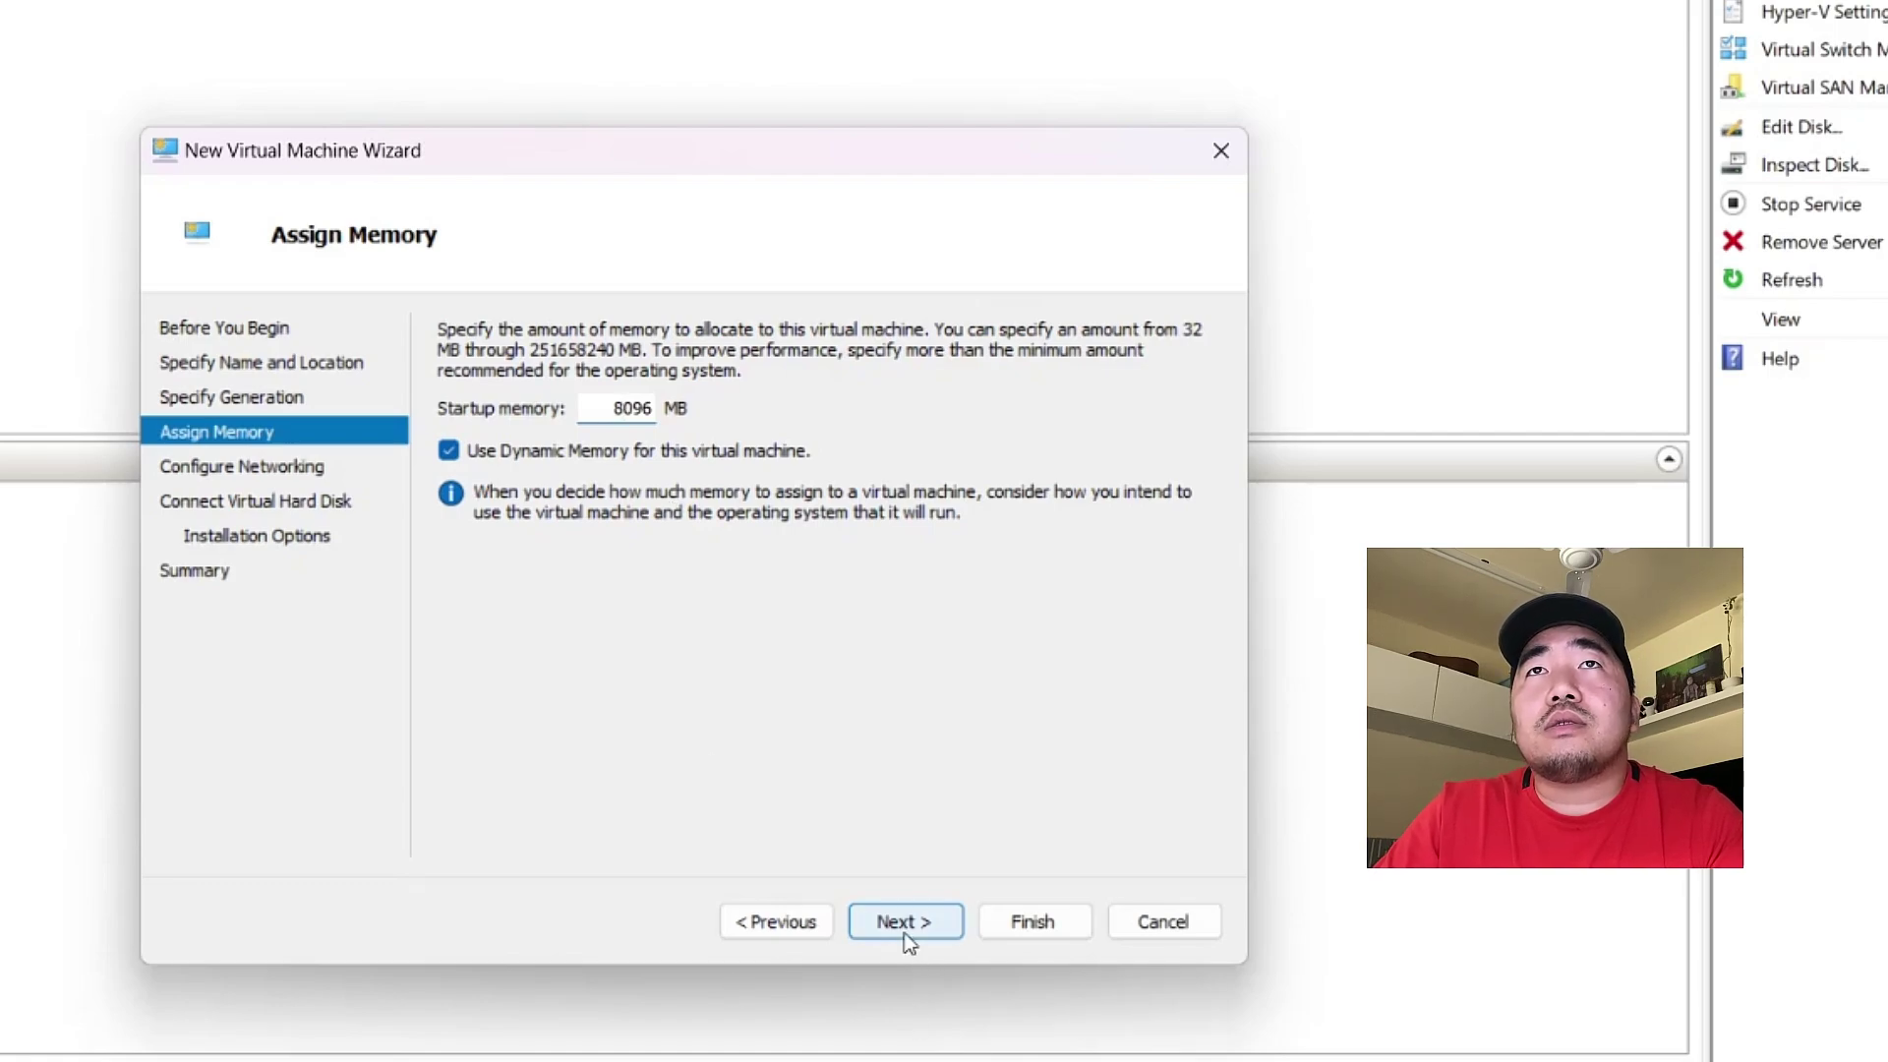
left_click(902, 931)
- Connect the VM's network adapter to the Default Switch
left_click(696, 398)
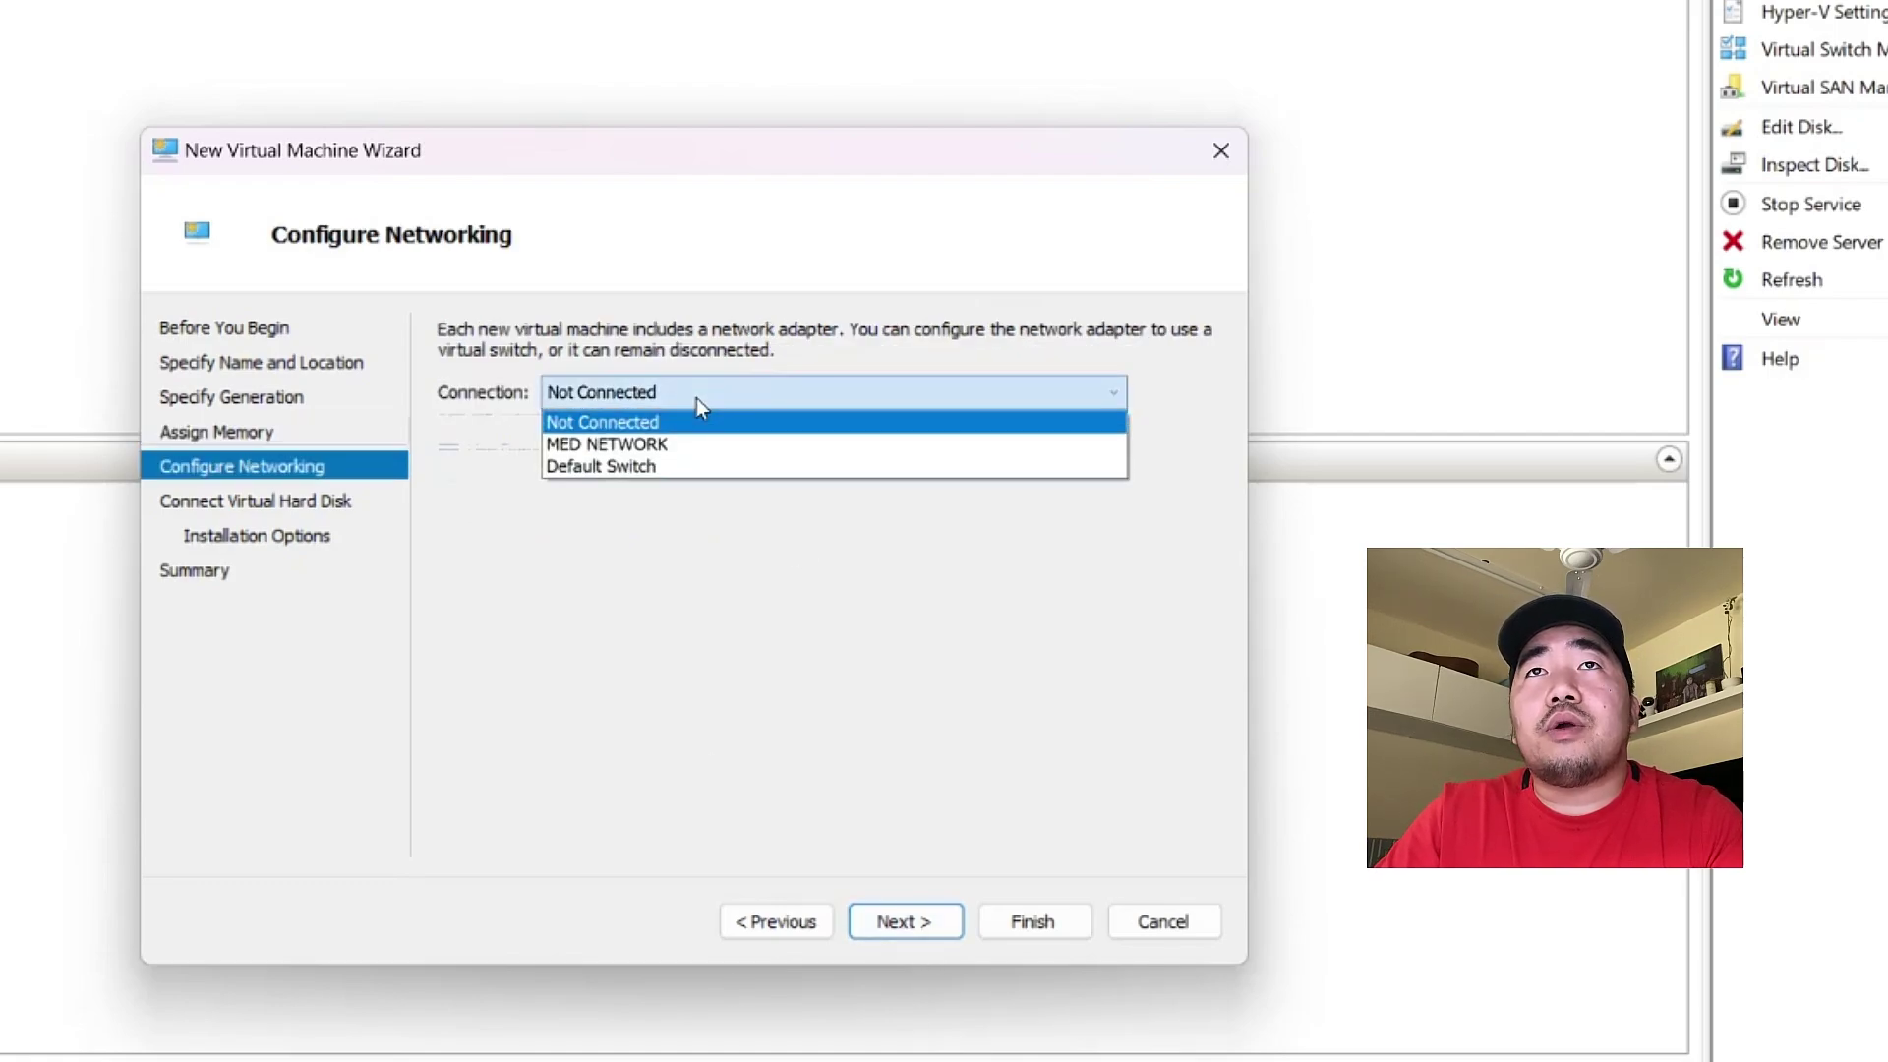
left_click(590, 468)
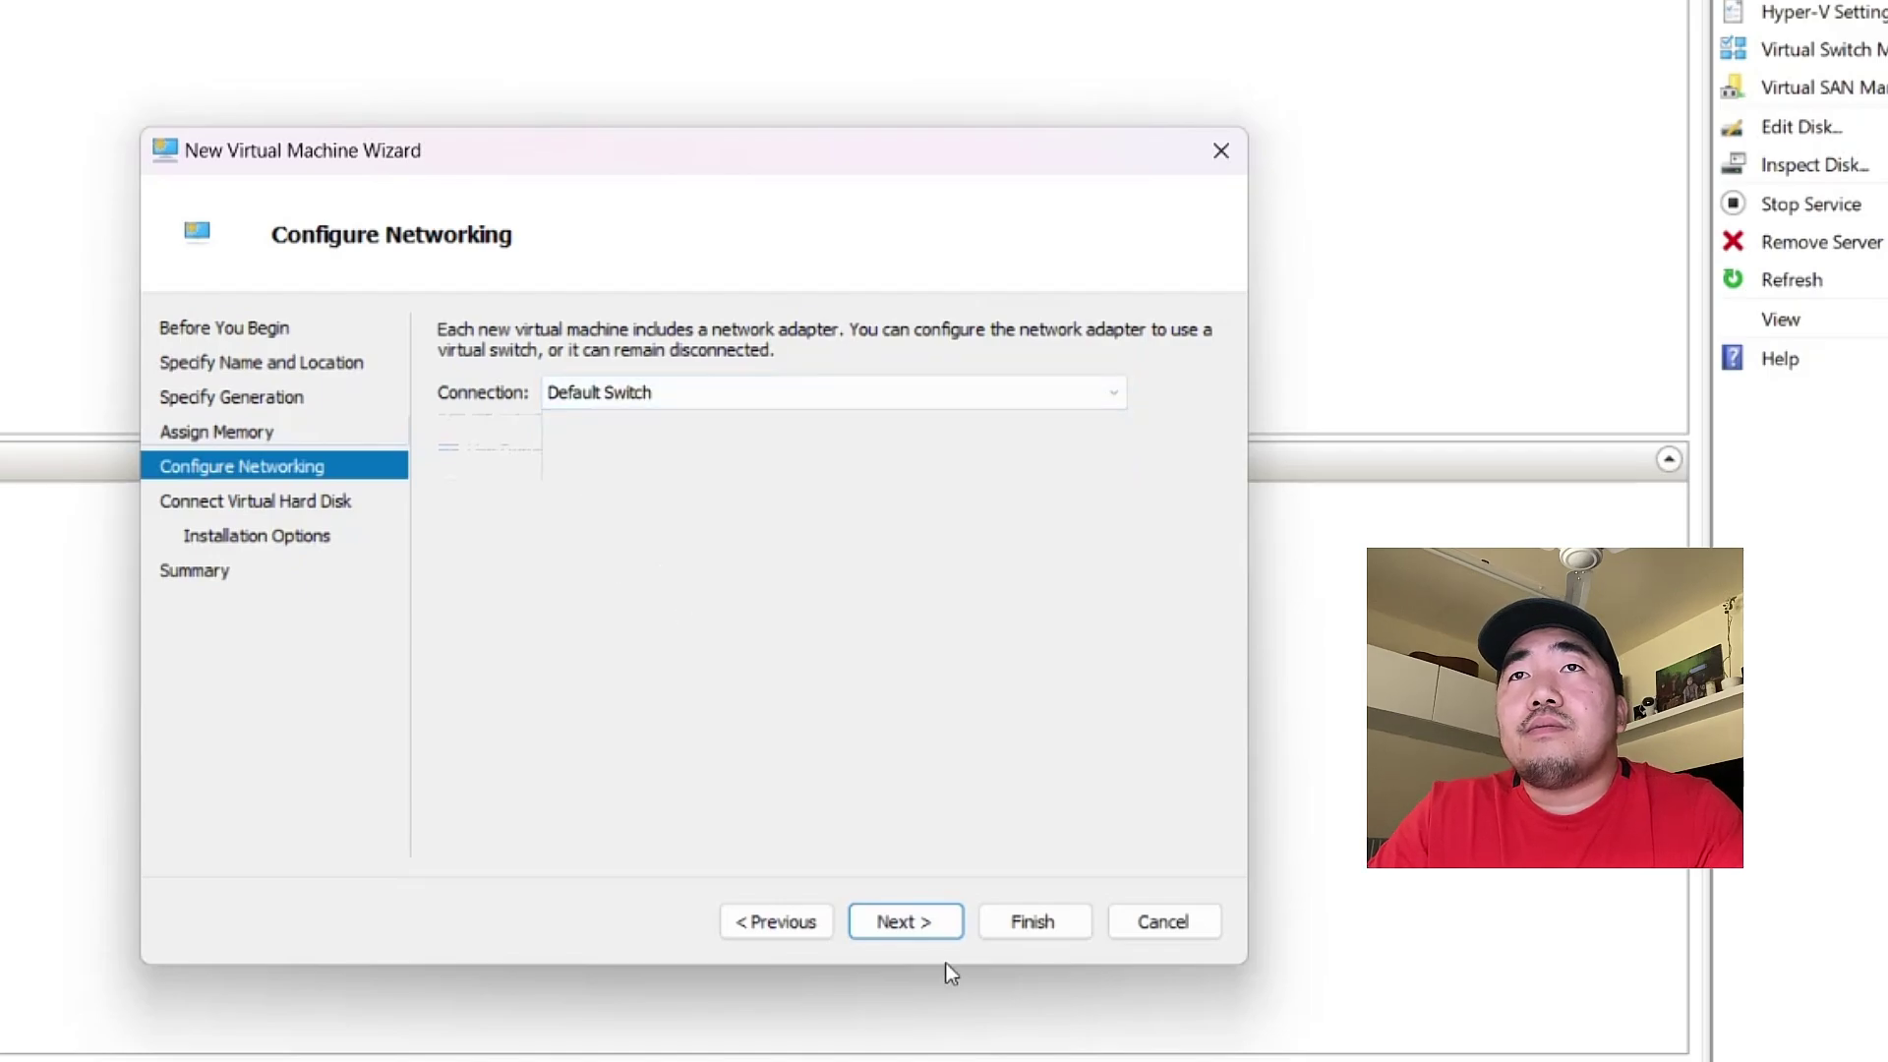
left_click(902, 921)
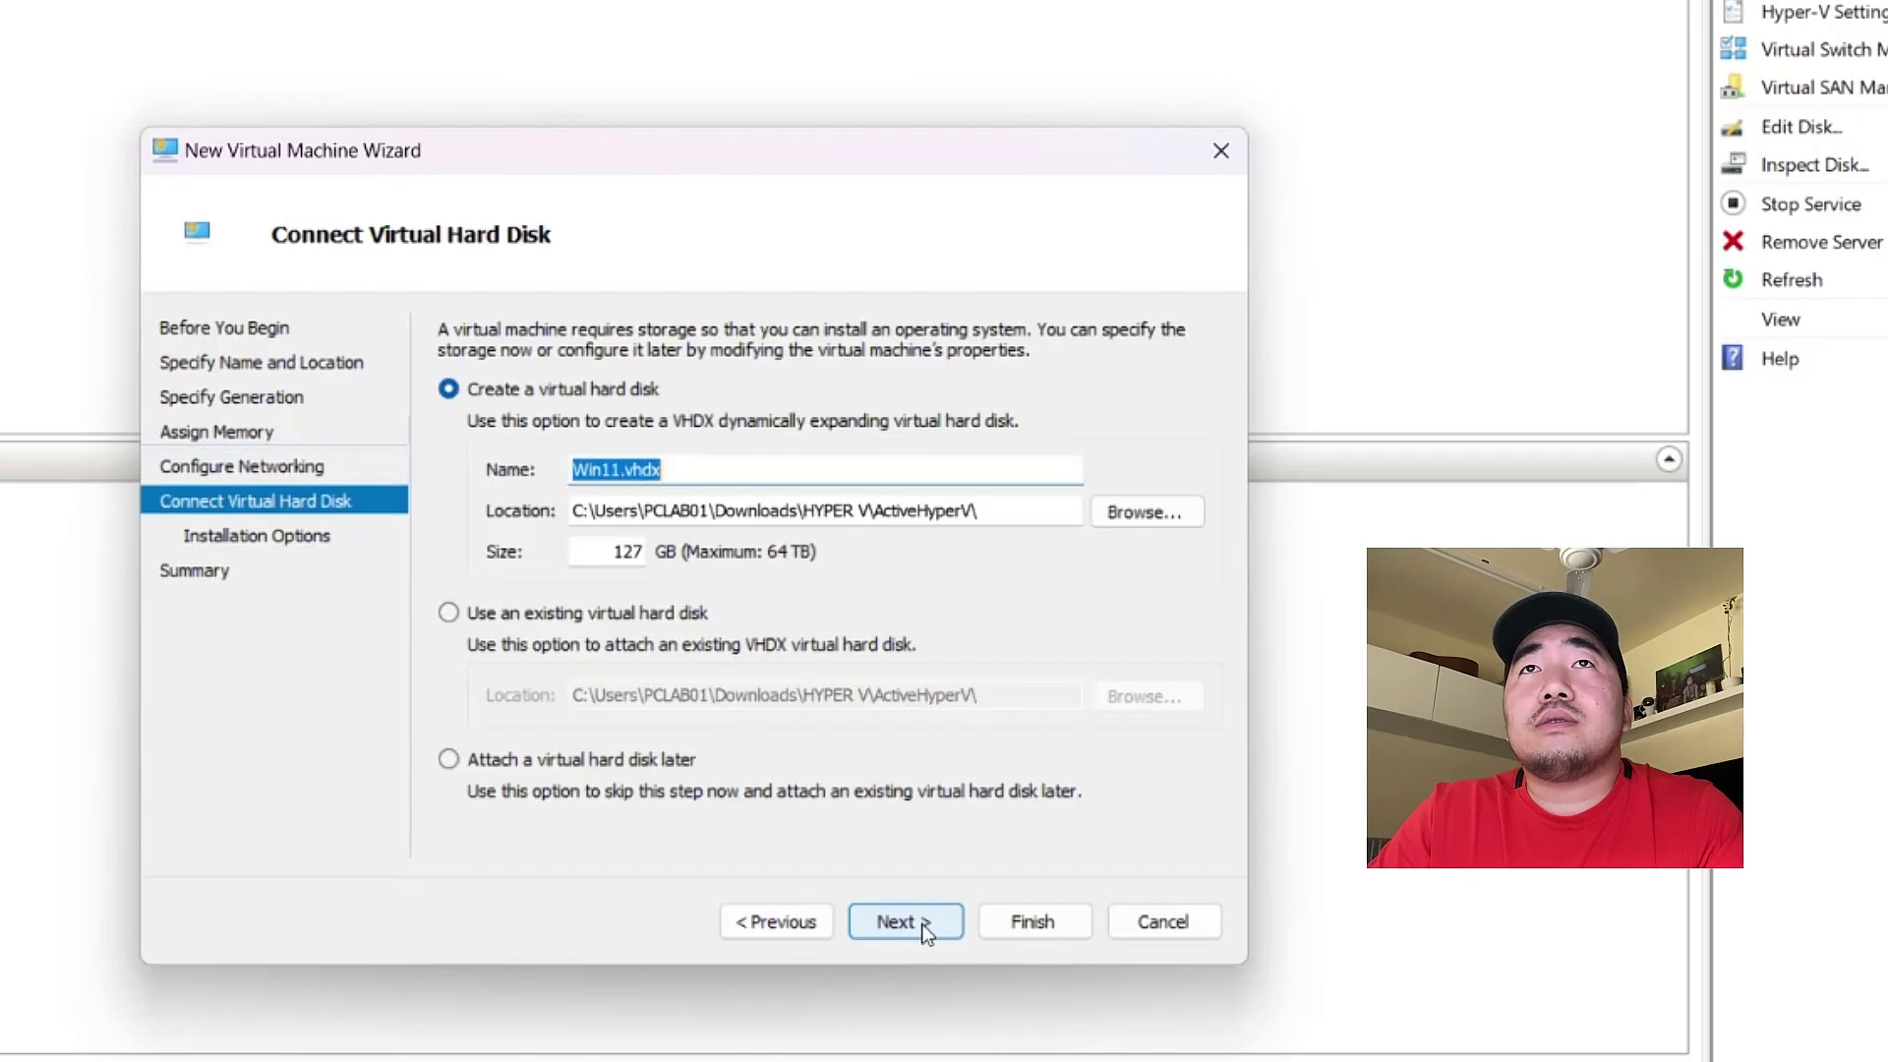
- Prefix the virtual disk's name with PC1 and set its size to 150 GB
left_click(577, 472)
type("PC1")
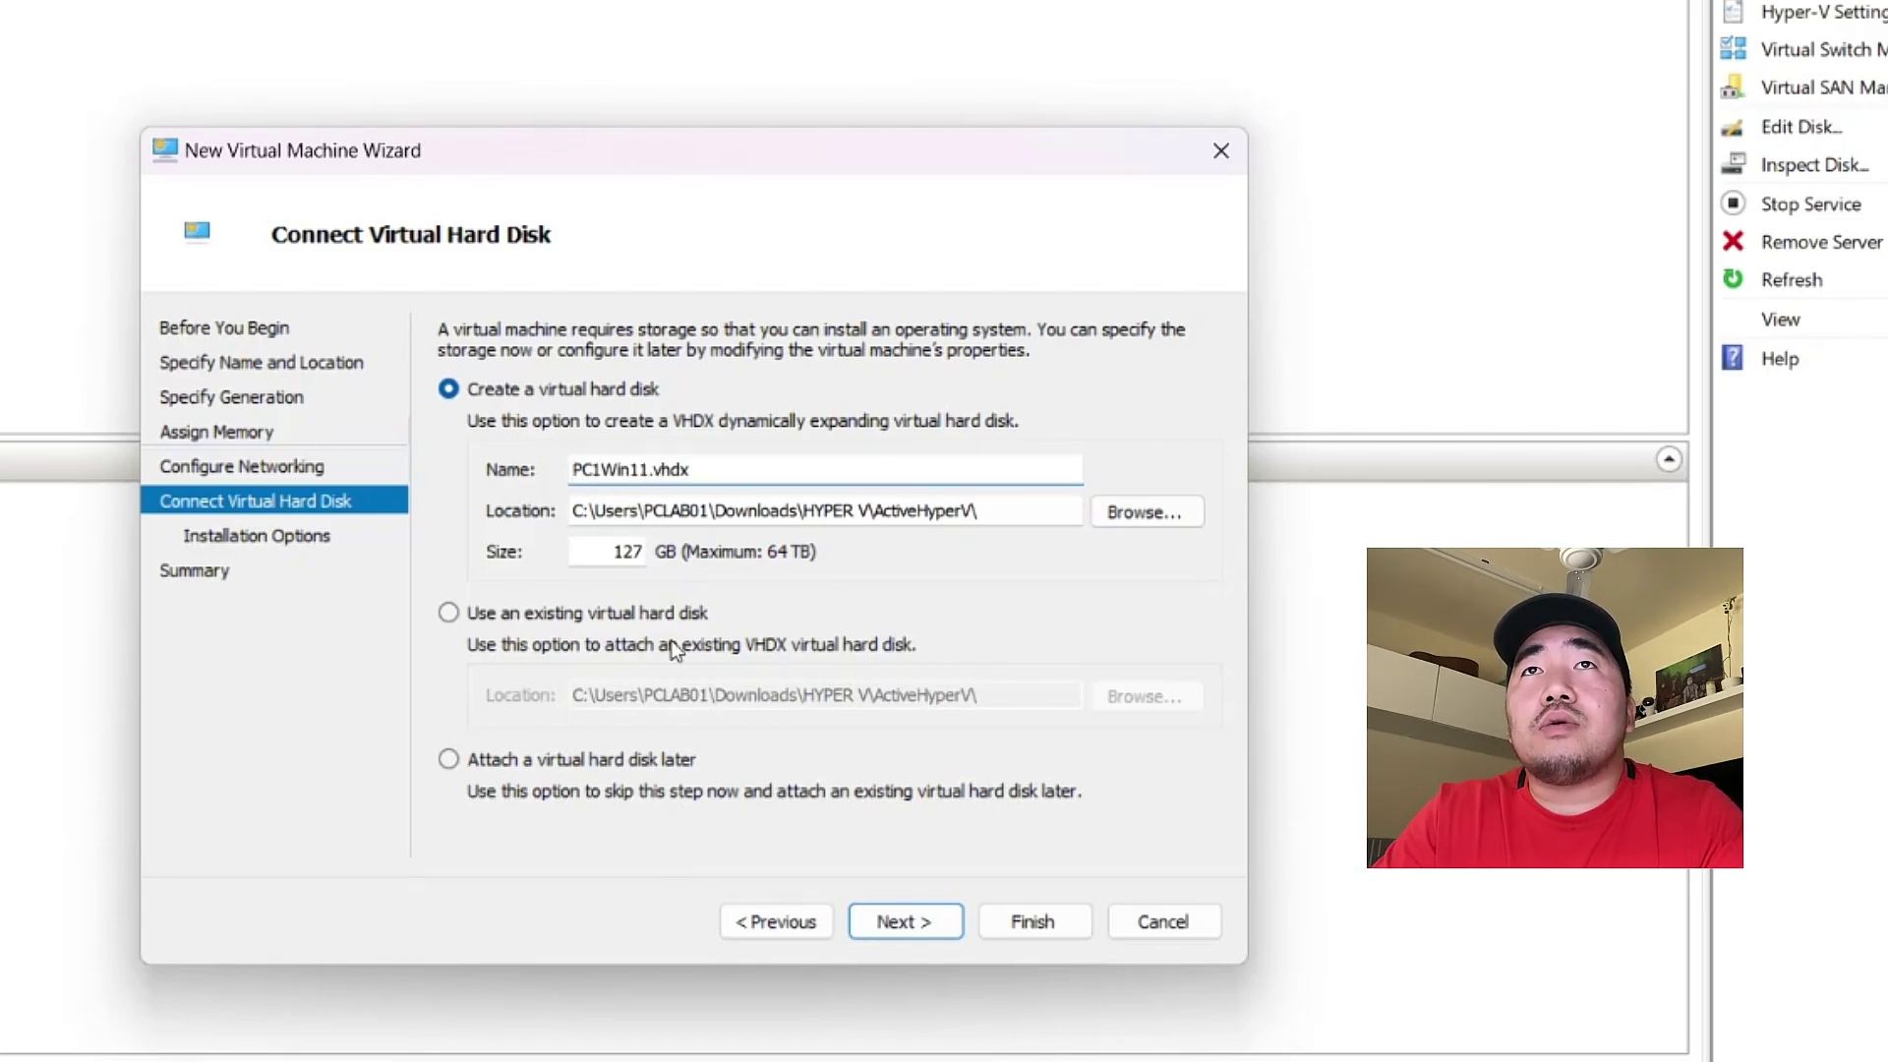
left_click(600, 553)
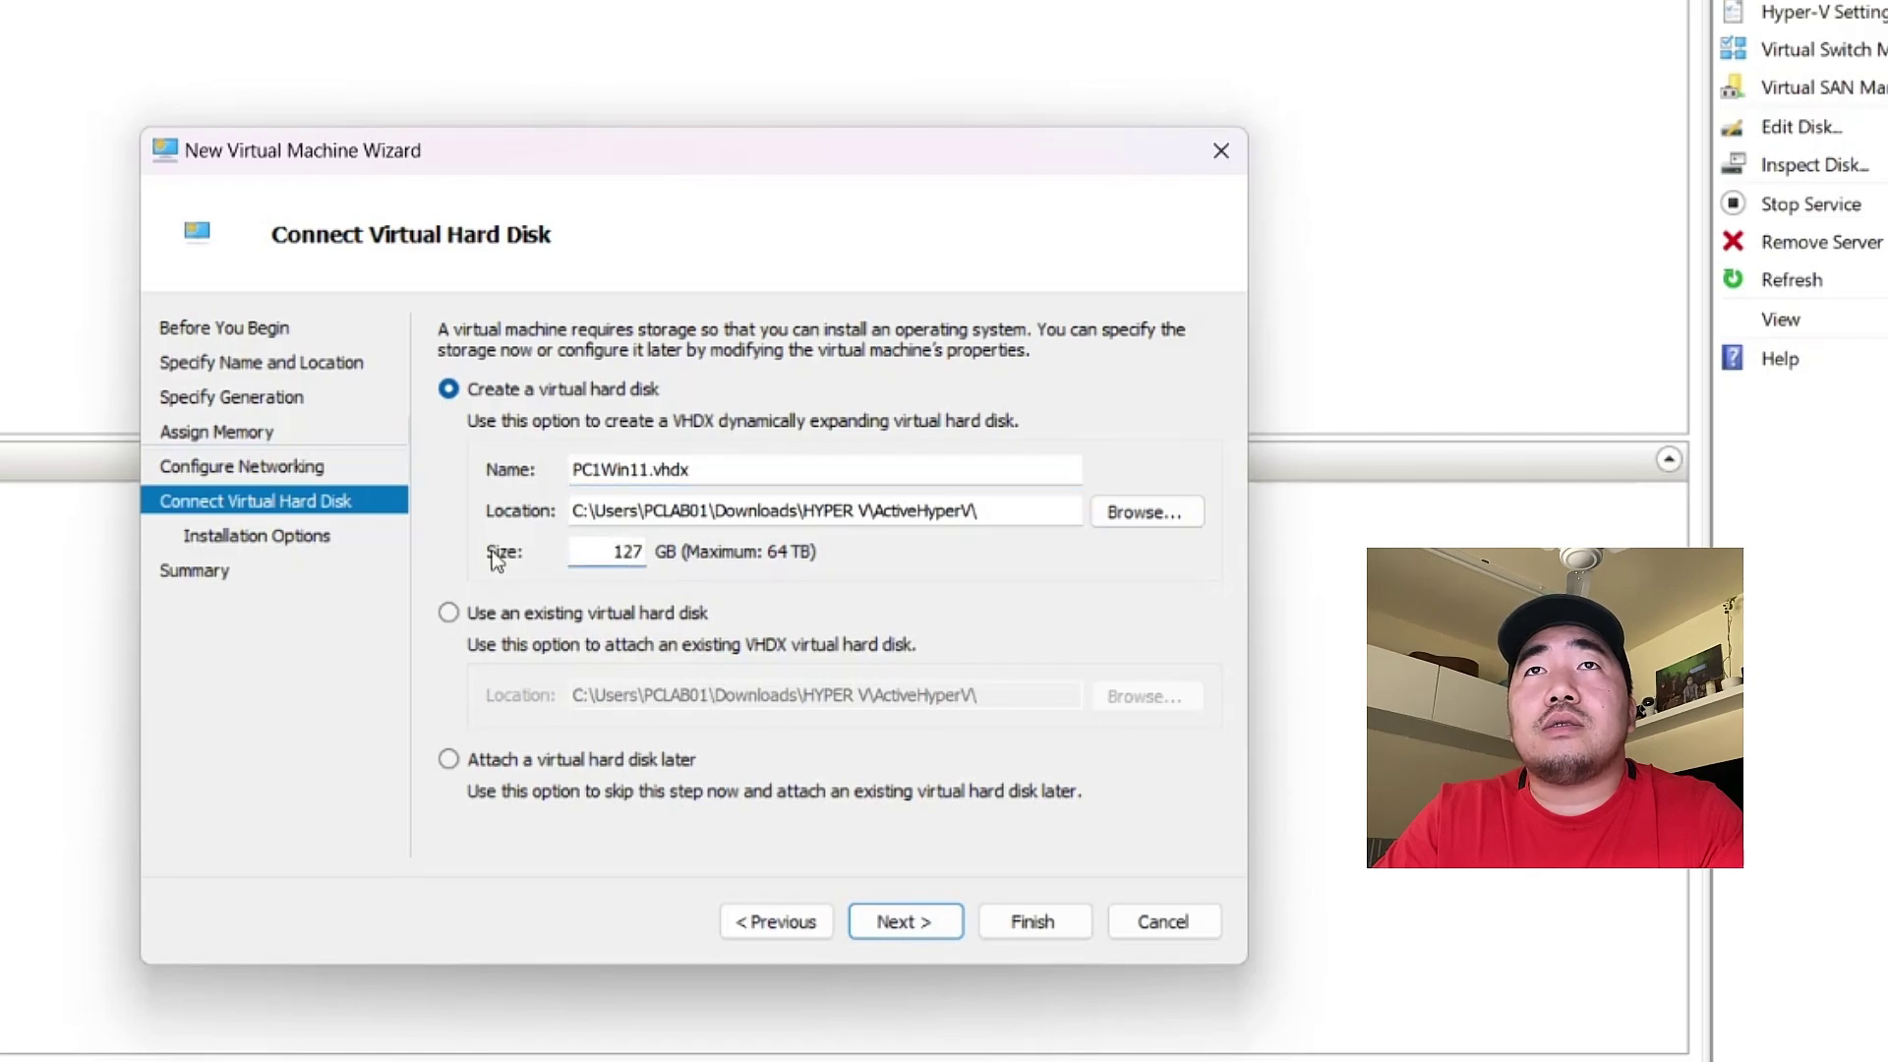
left_click_drag(603, 553, 681, 550)
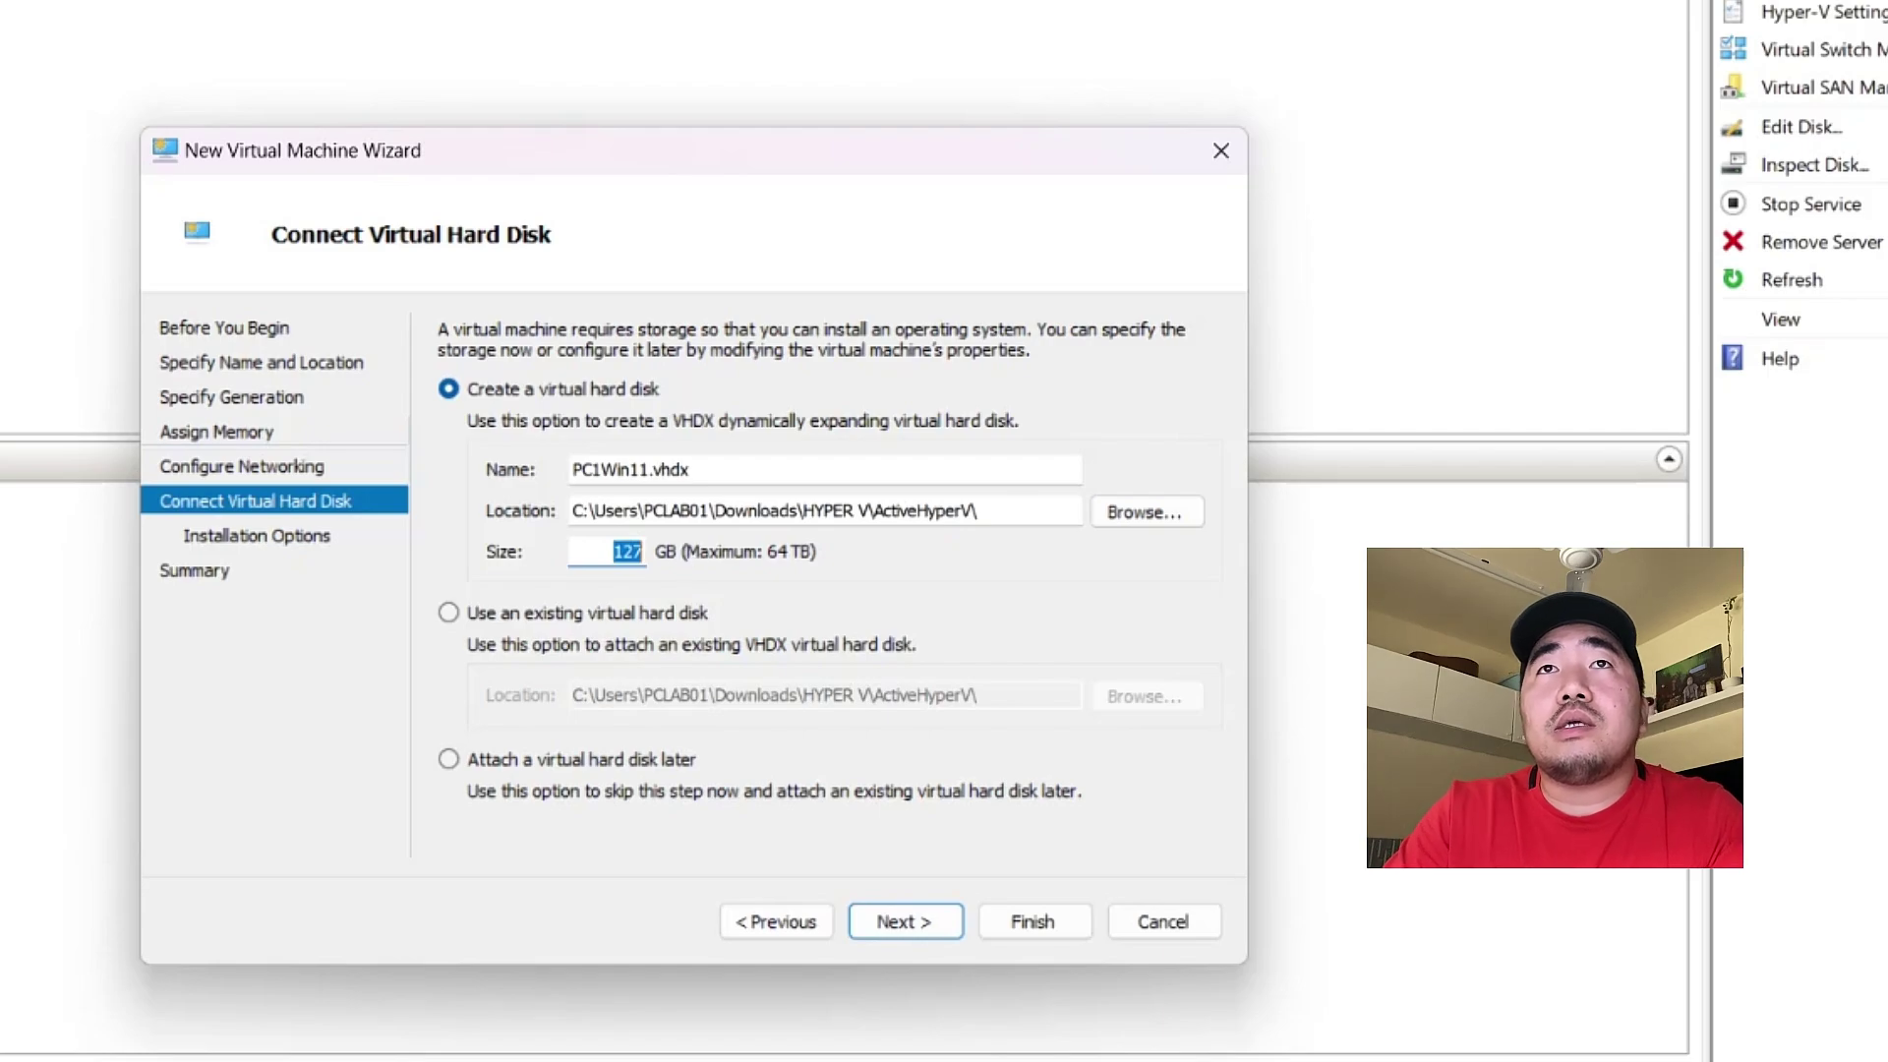
type("150")
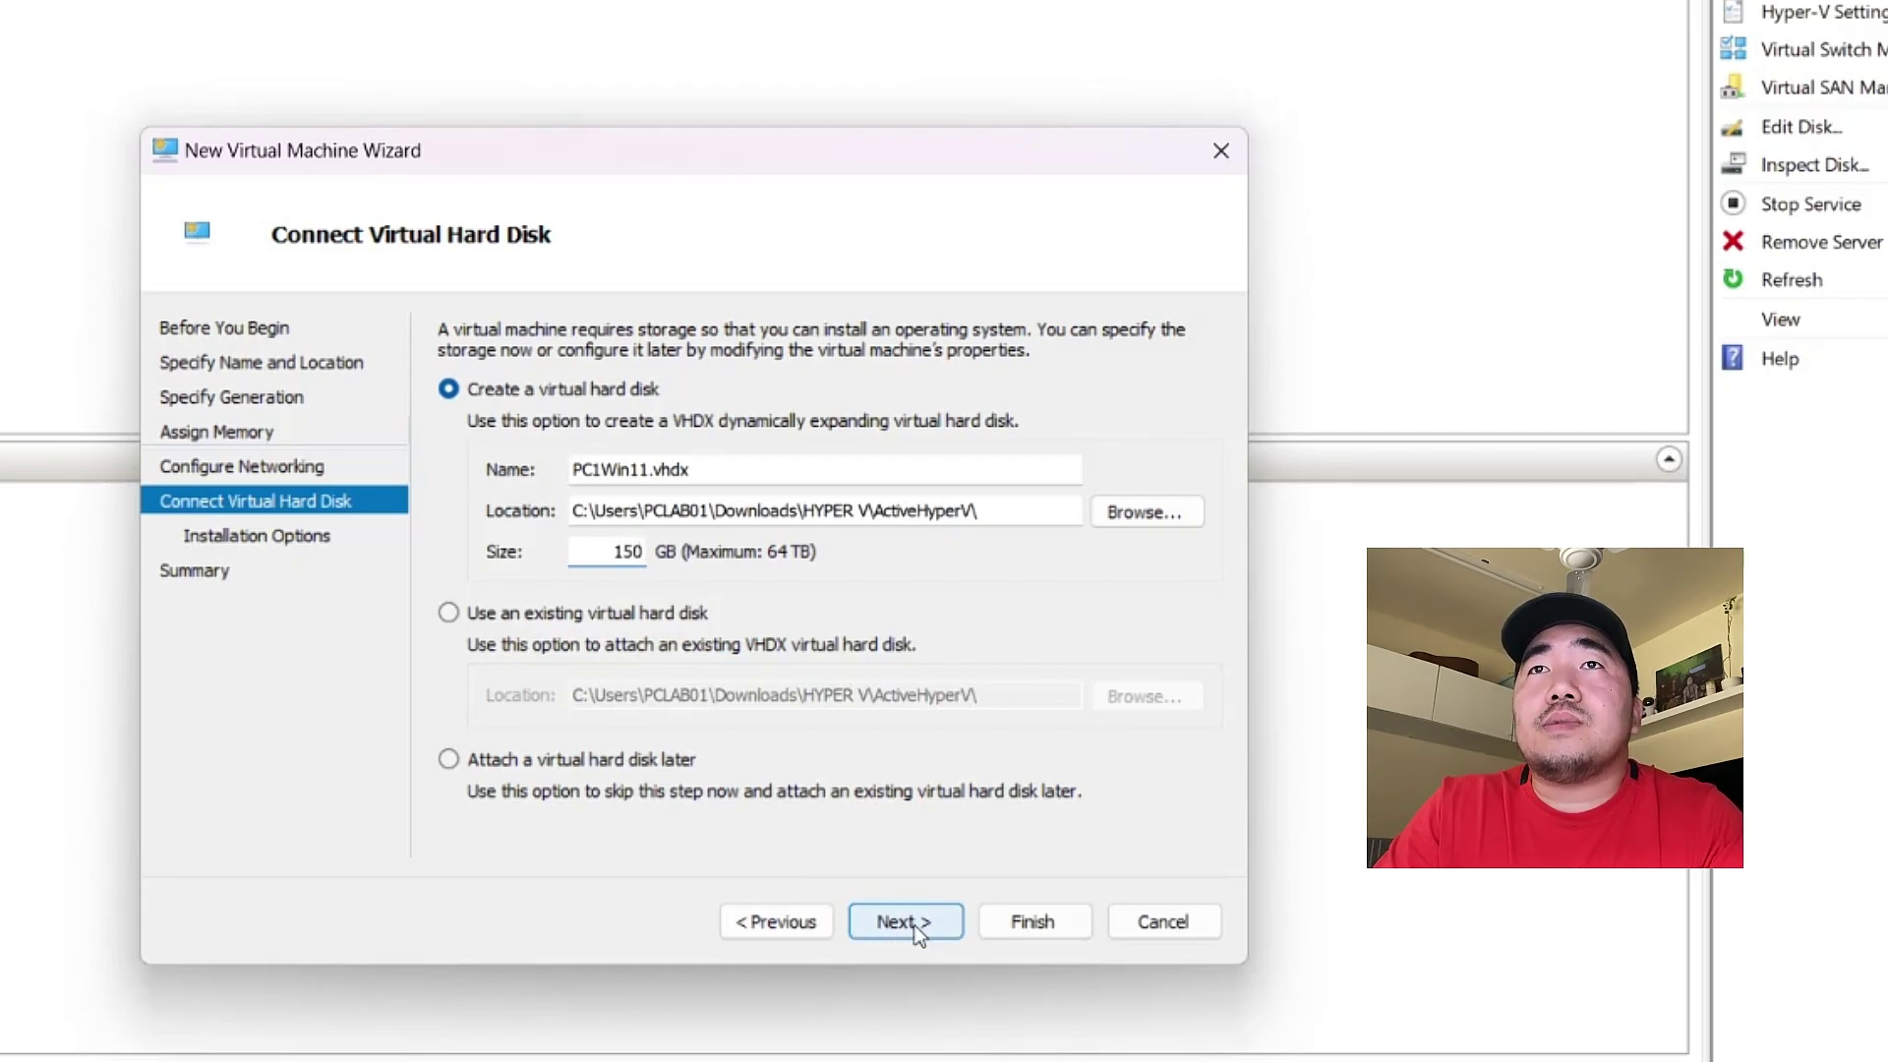
left_click(914, 929)
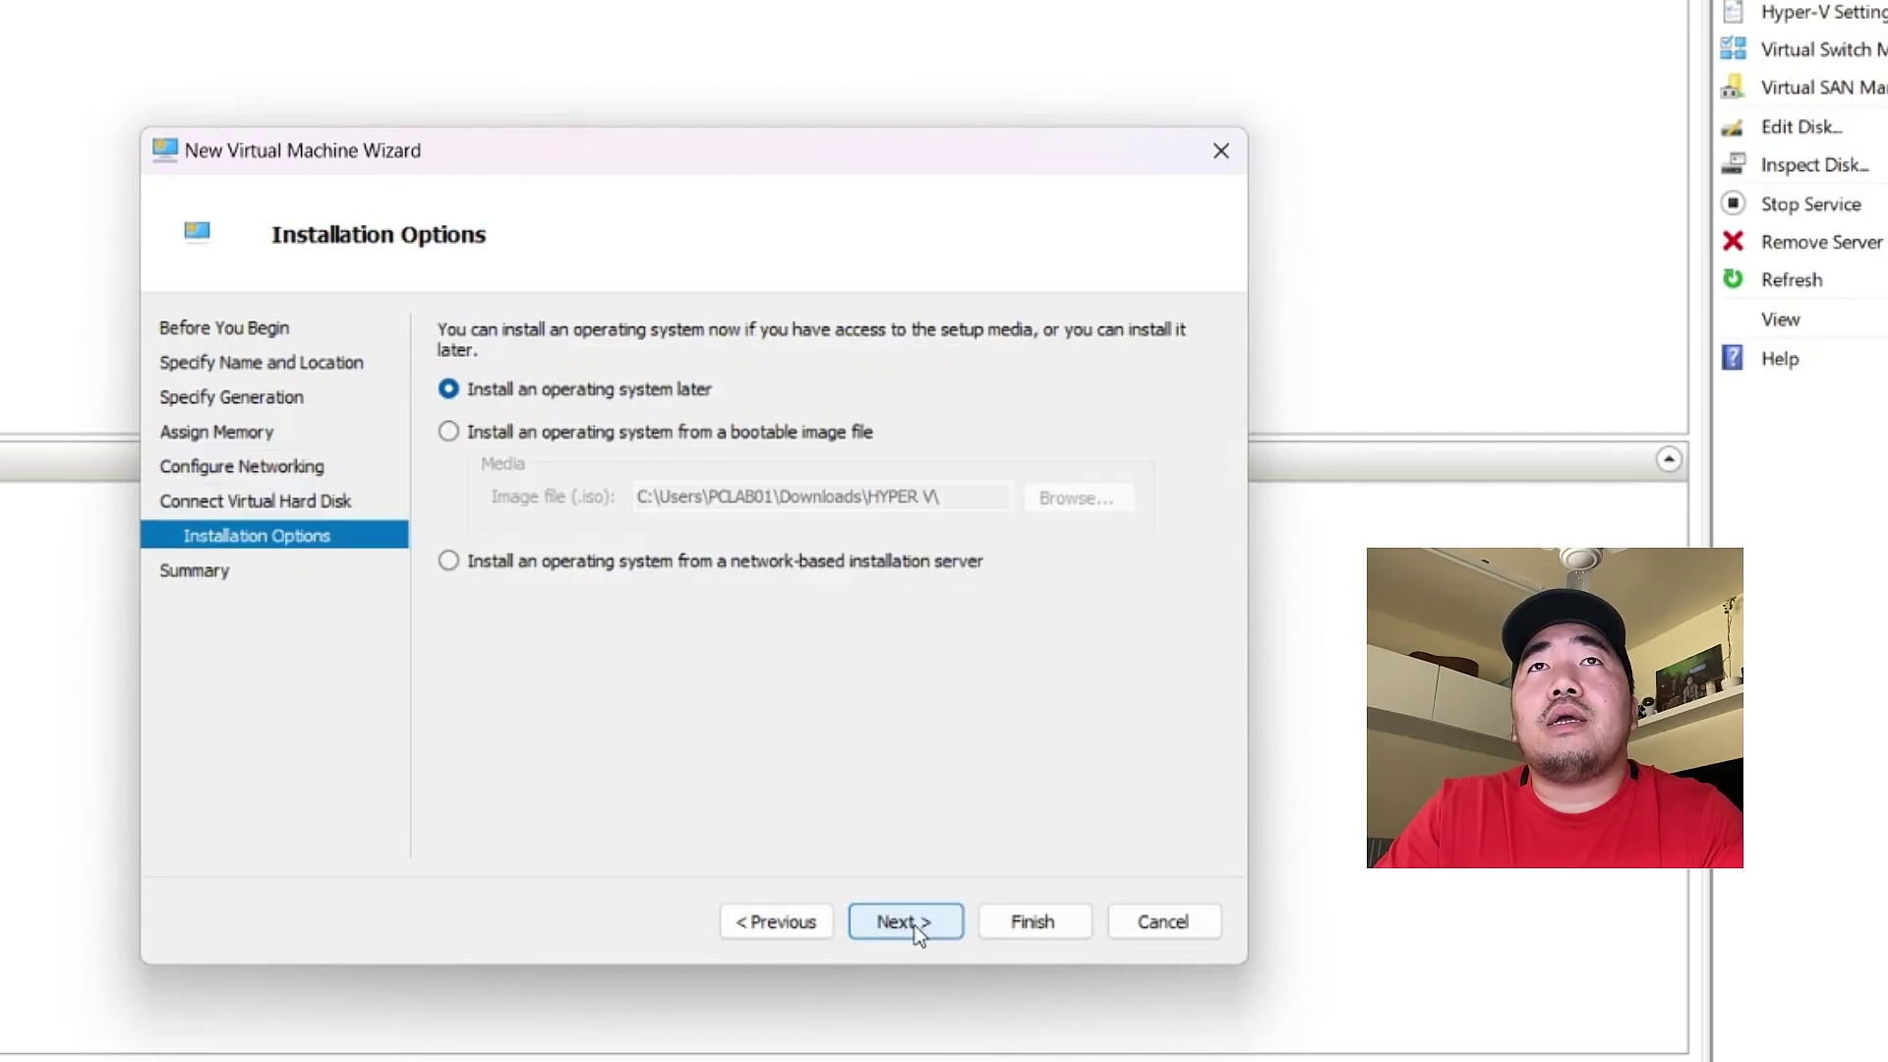
- Install from the Win11_23H2_English_x64v2 ISO and finish creating the VM
left_click(451, 434)
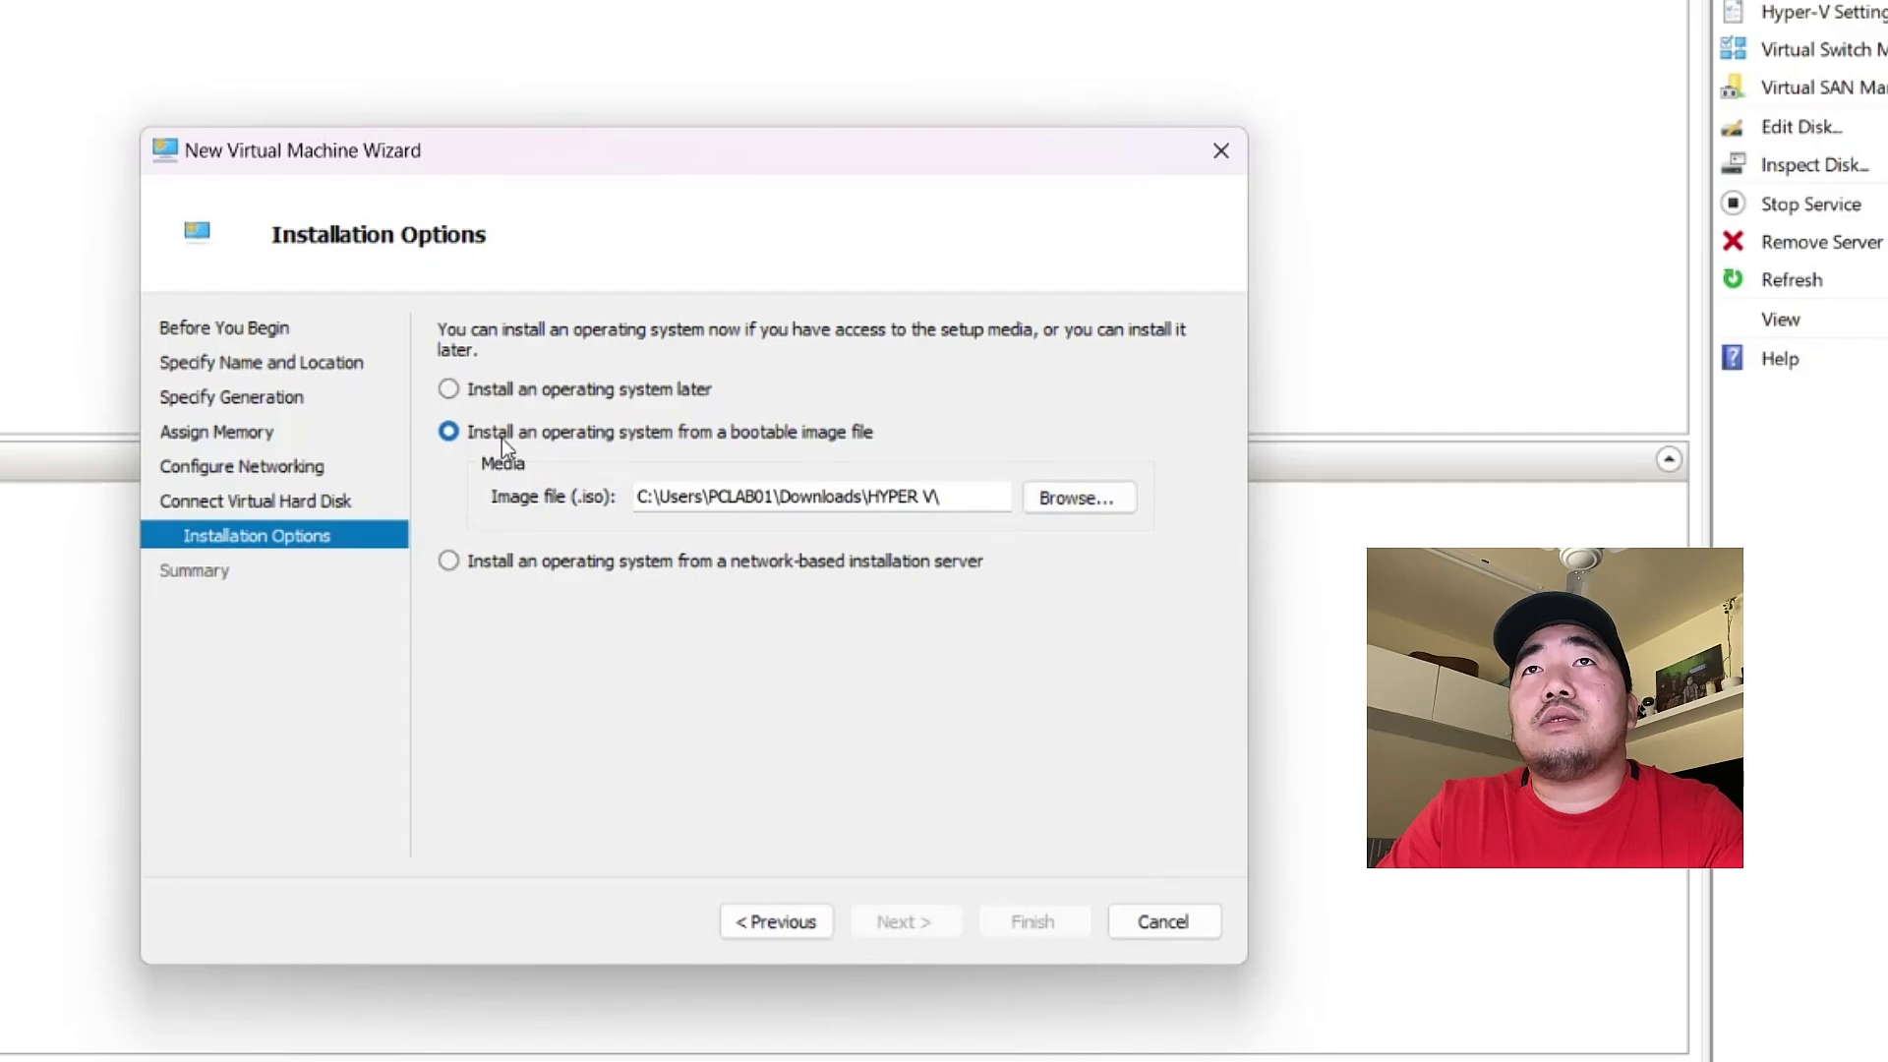
left_click(1081, 507)
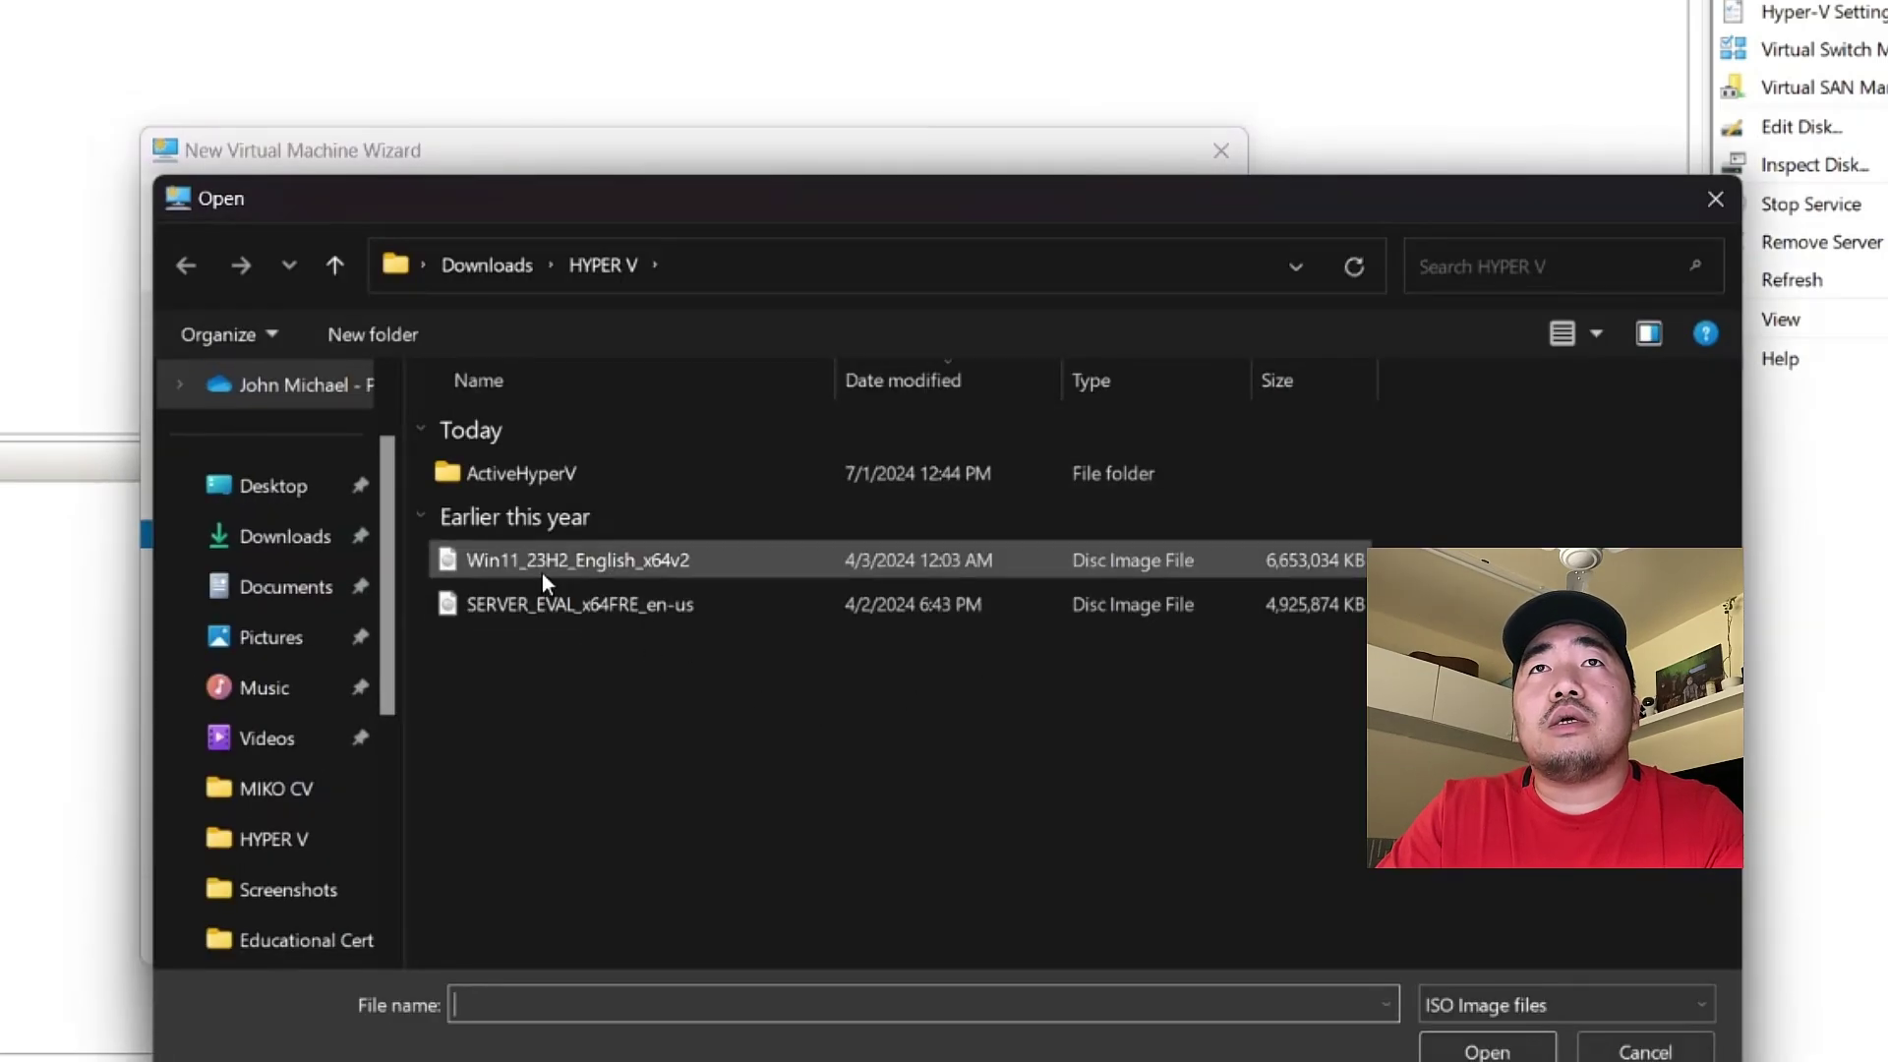
left_click(545, 568)
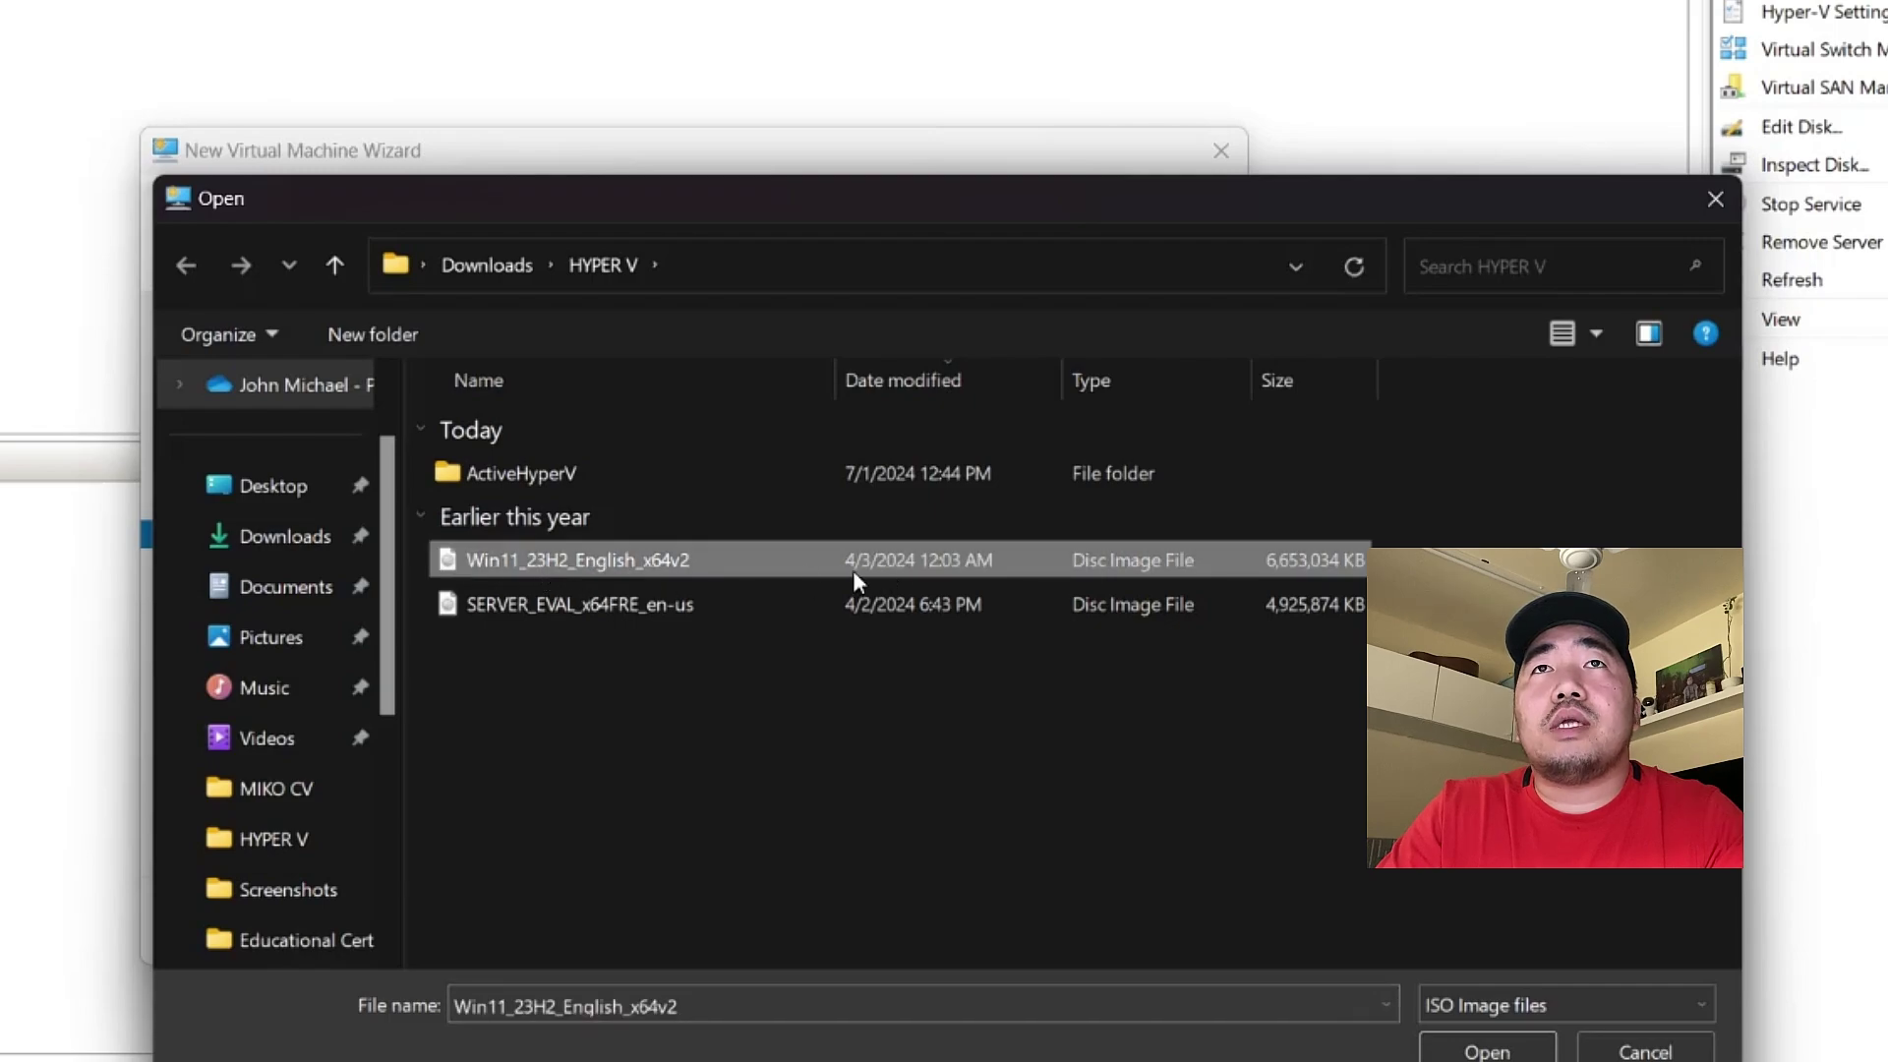
double_click(531, 563)
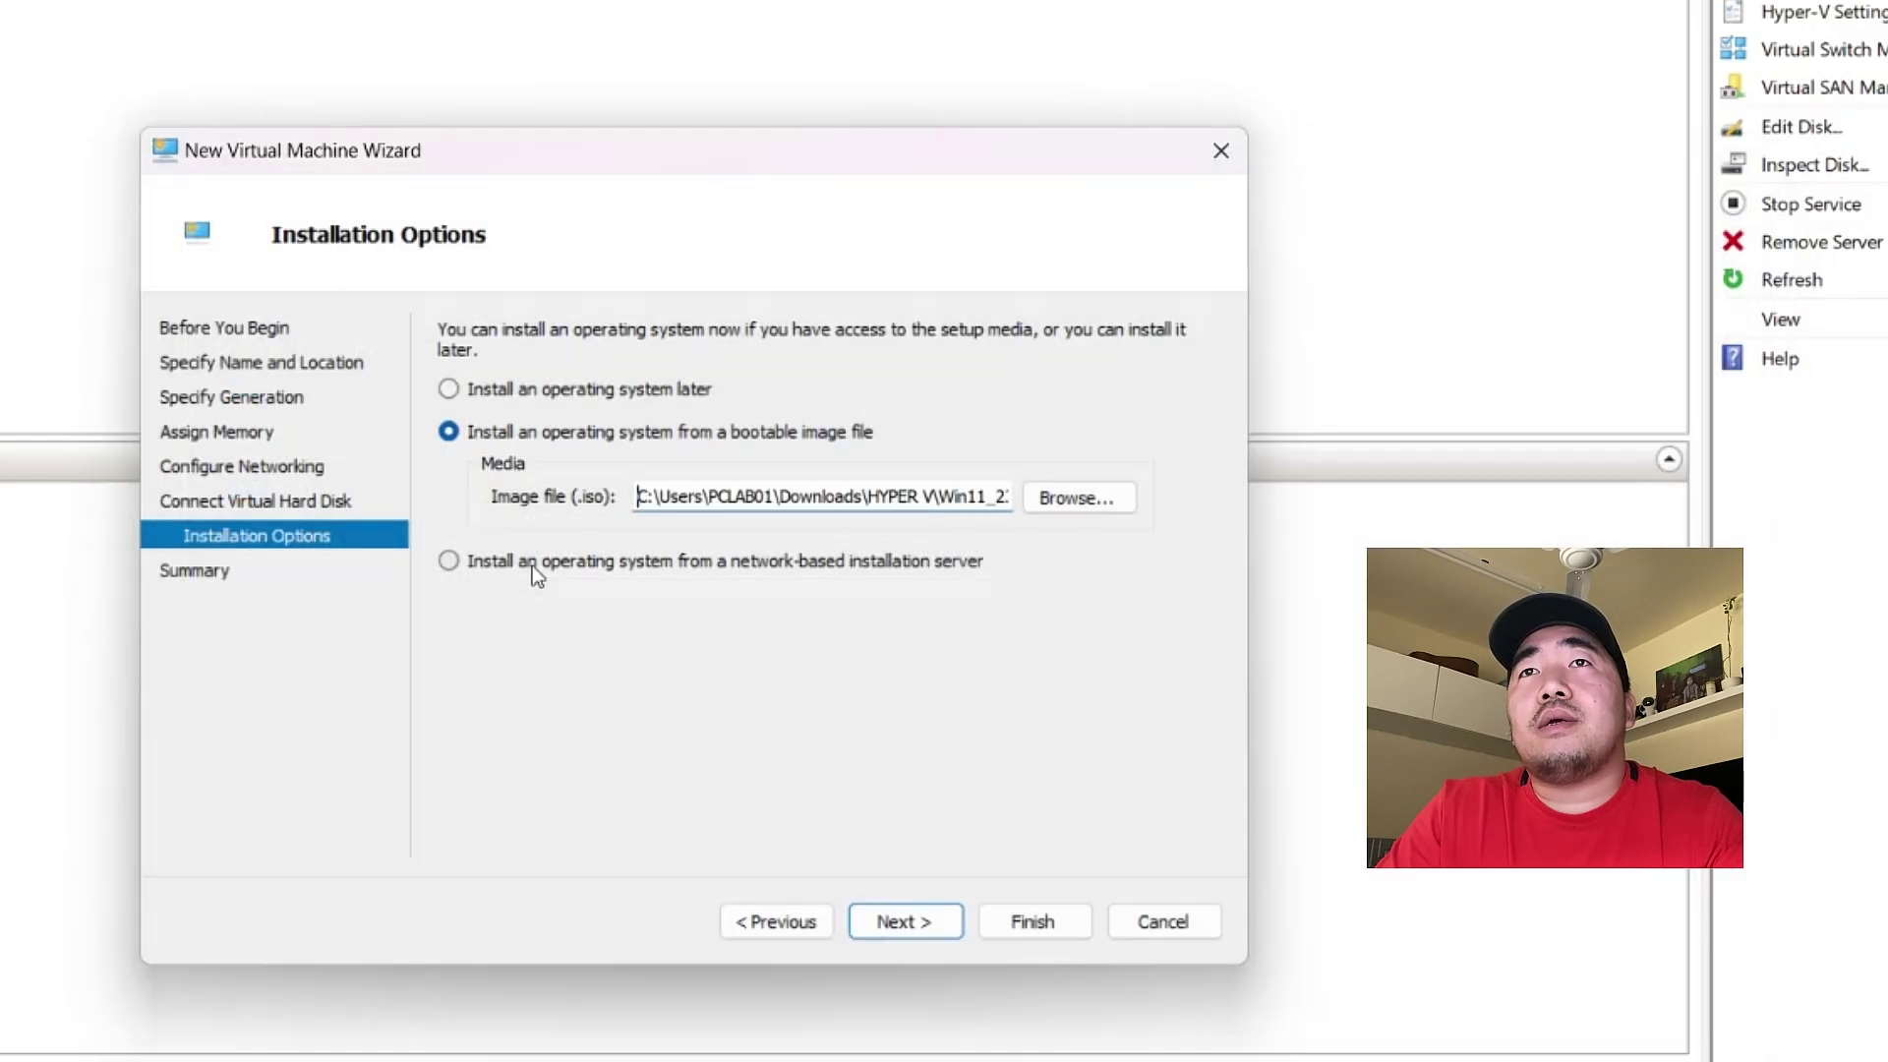
left_click(907, 930)
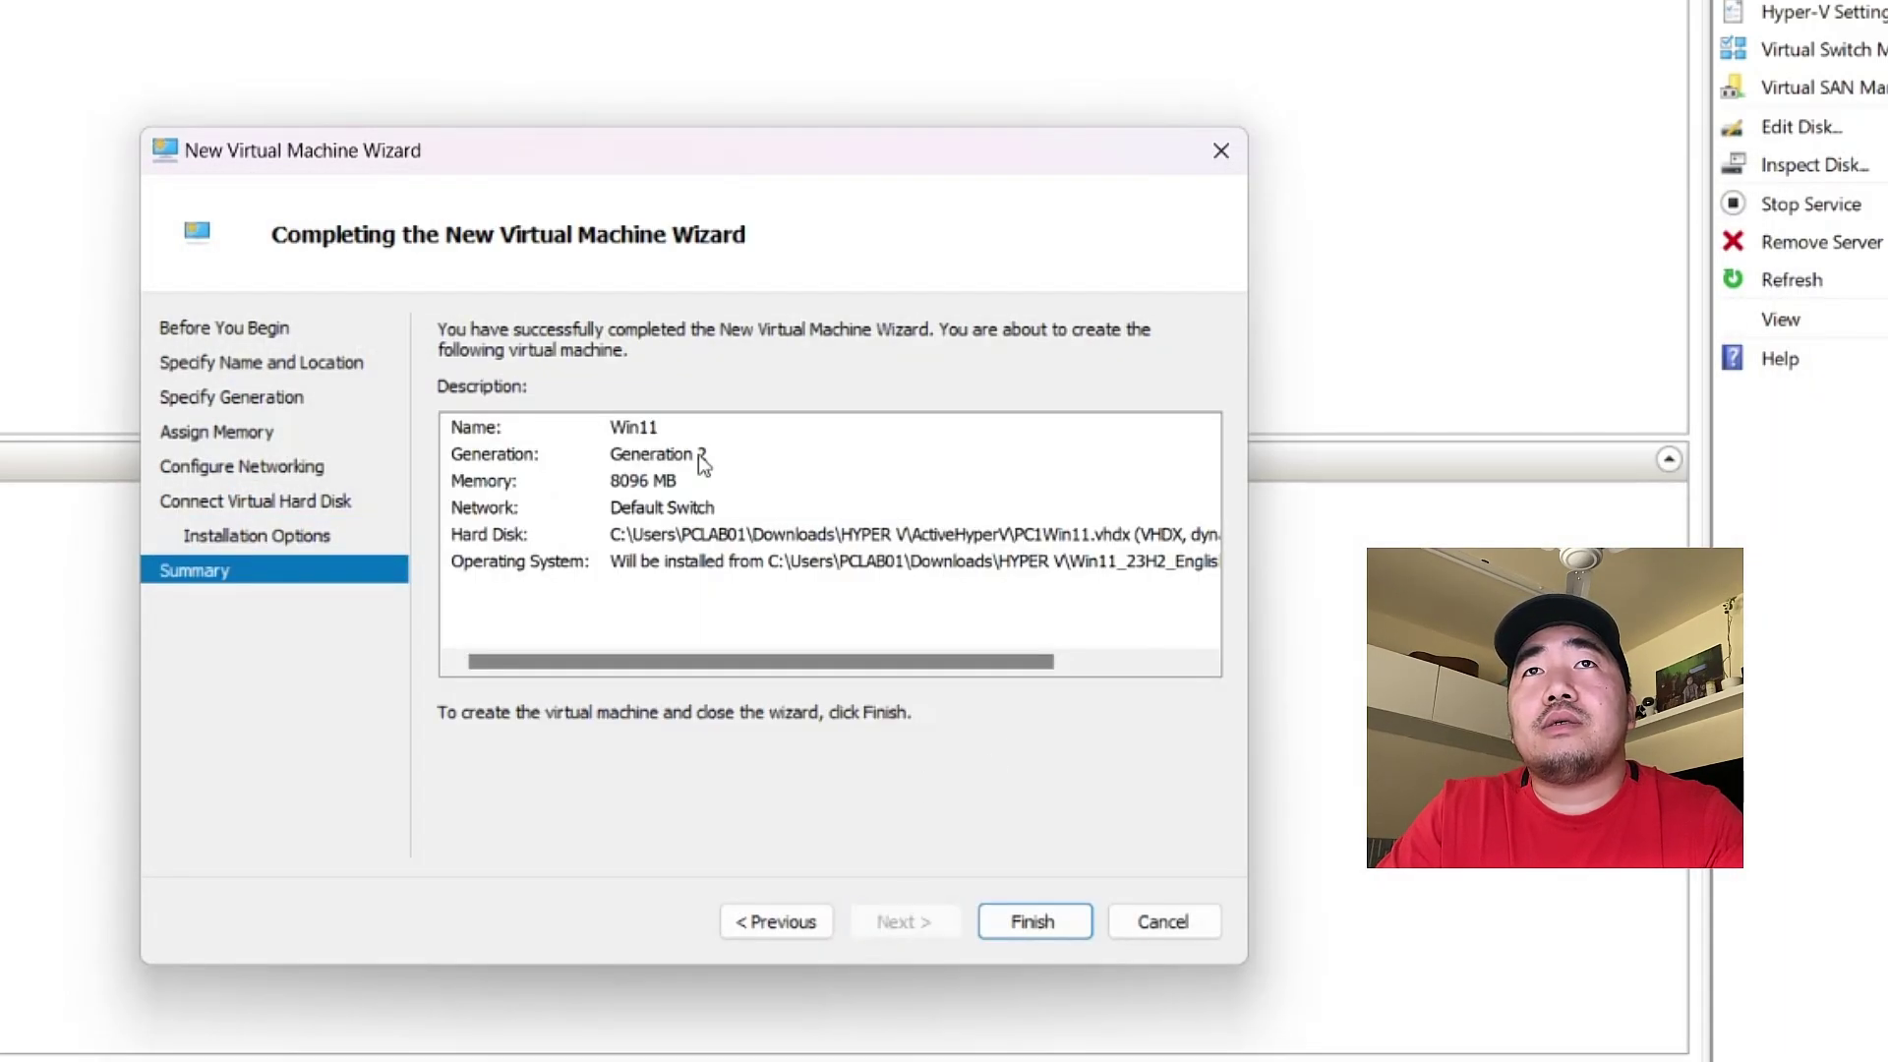
left_click_drag(597, 667, 510, 644)
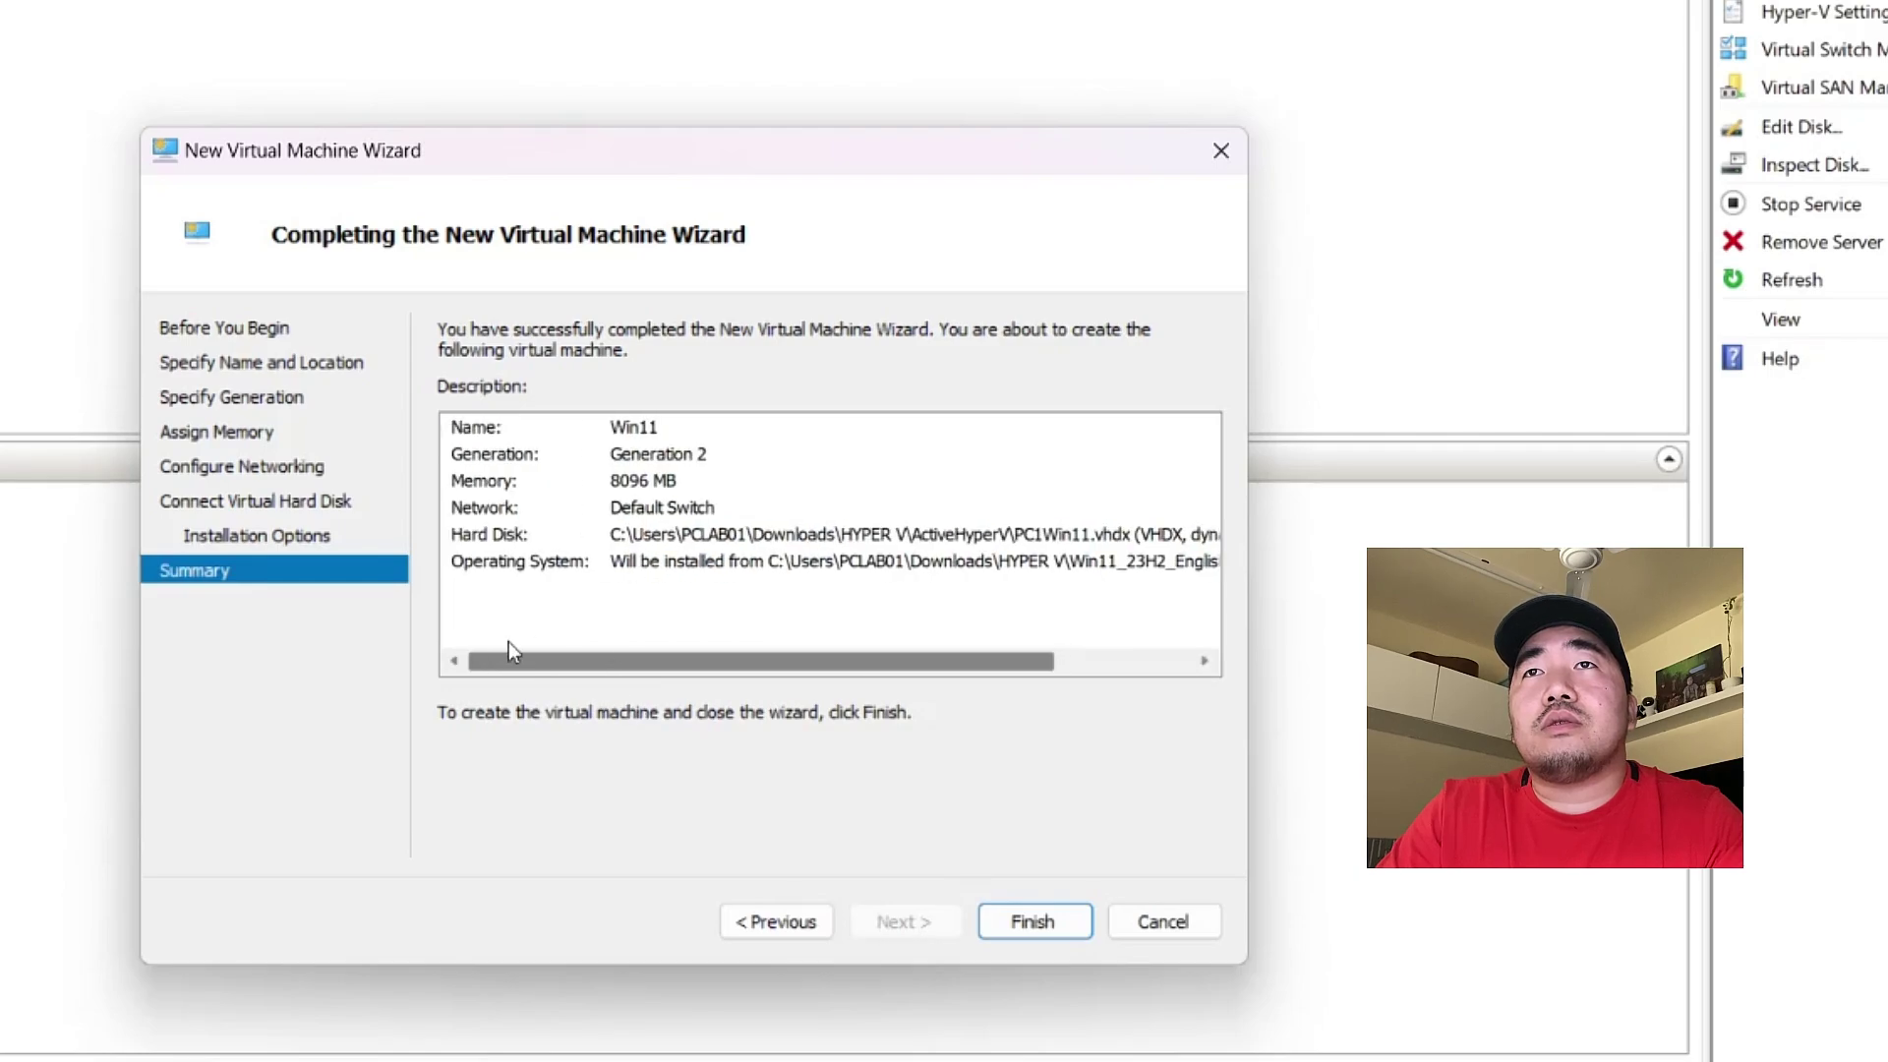
left_click(1033, 921)
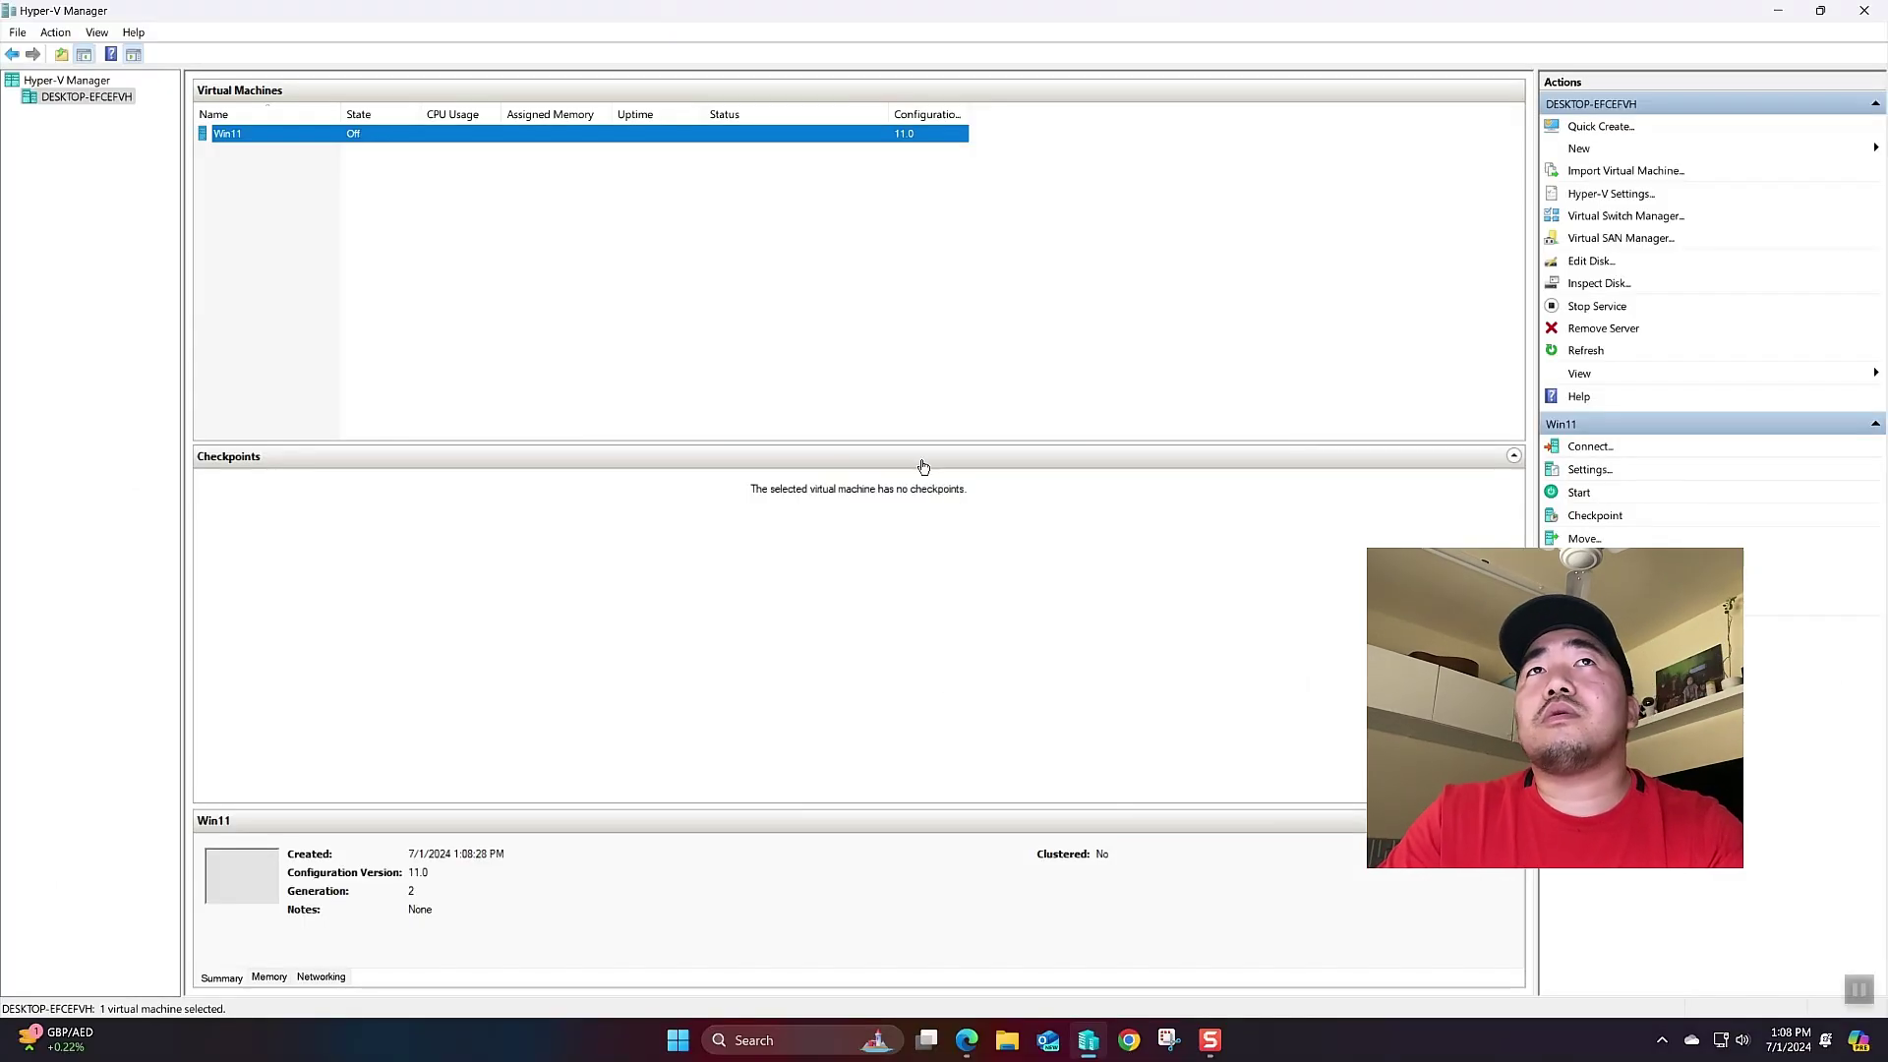
- Connect to the Win11 VM and start it, reaching the boot-from-DVD prompt
left_click(510, 321)
left_click(323, 132)
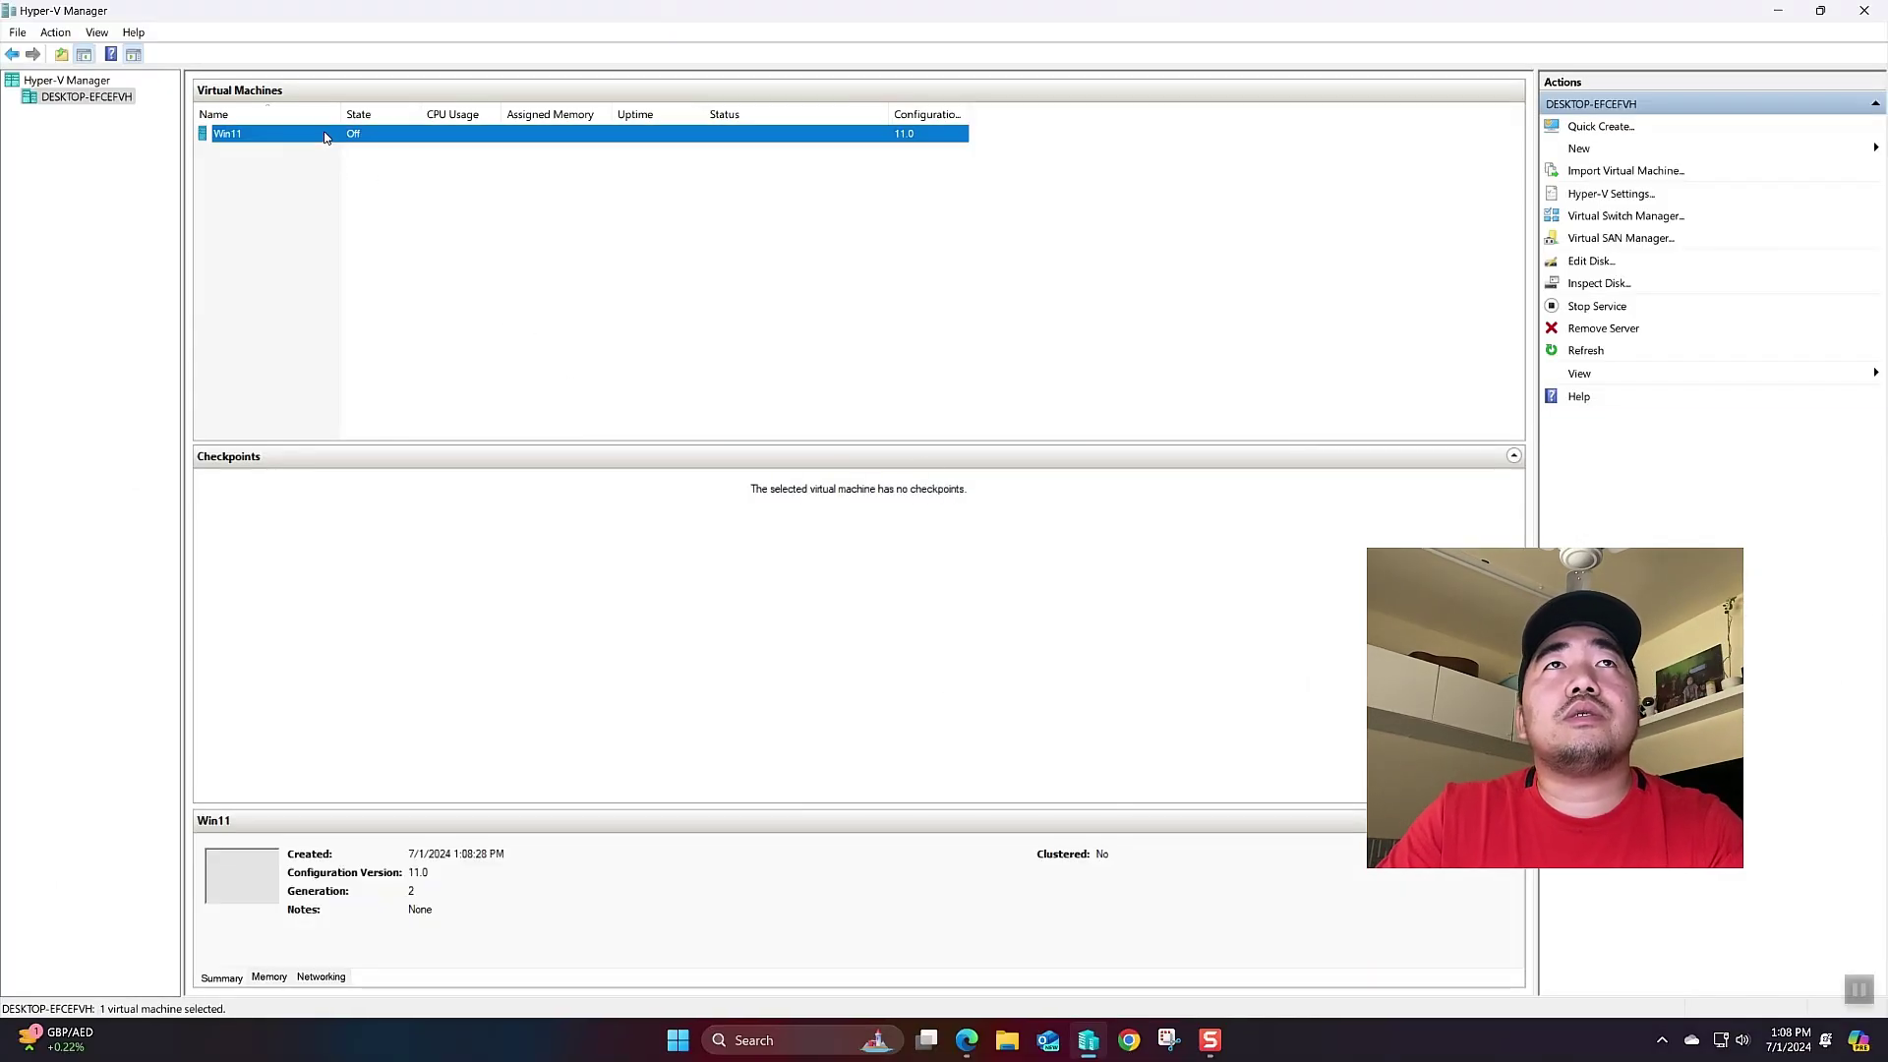
right_click(323, 132)
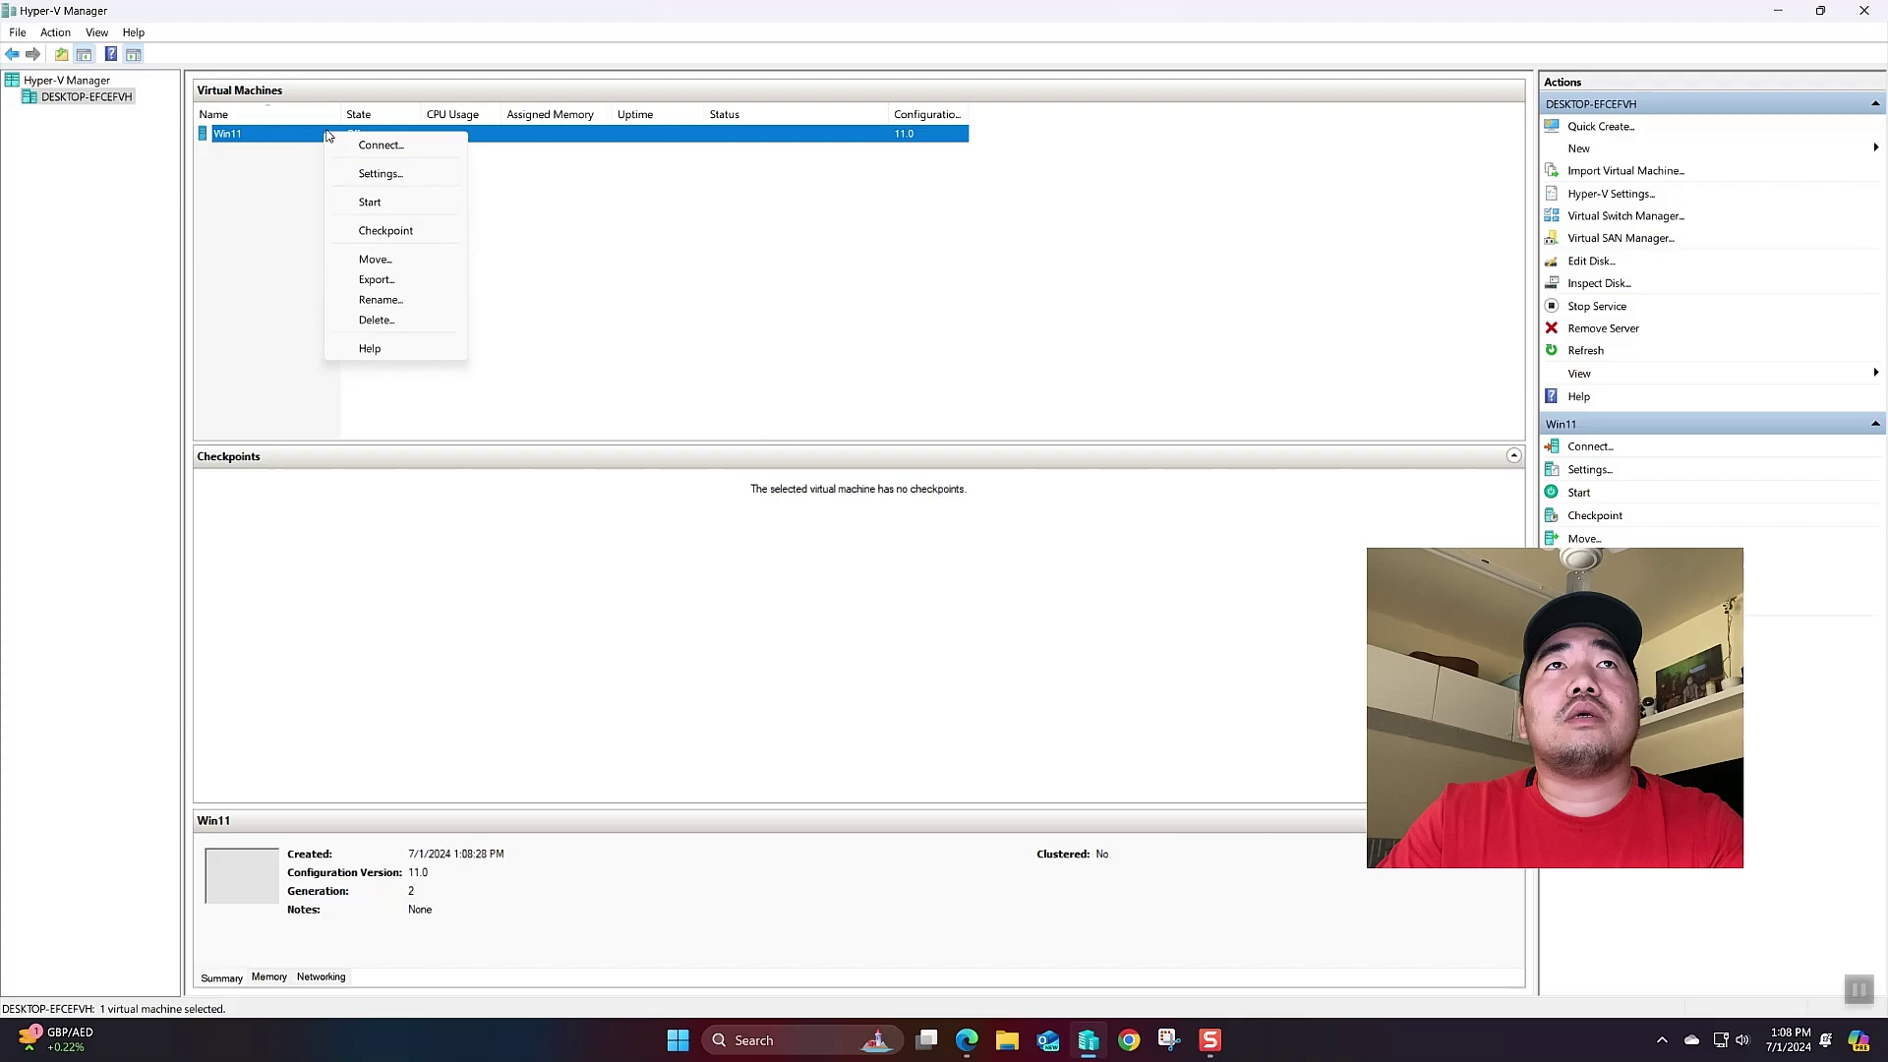
left_click(380, 145)
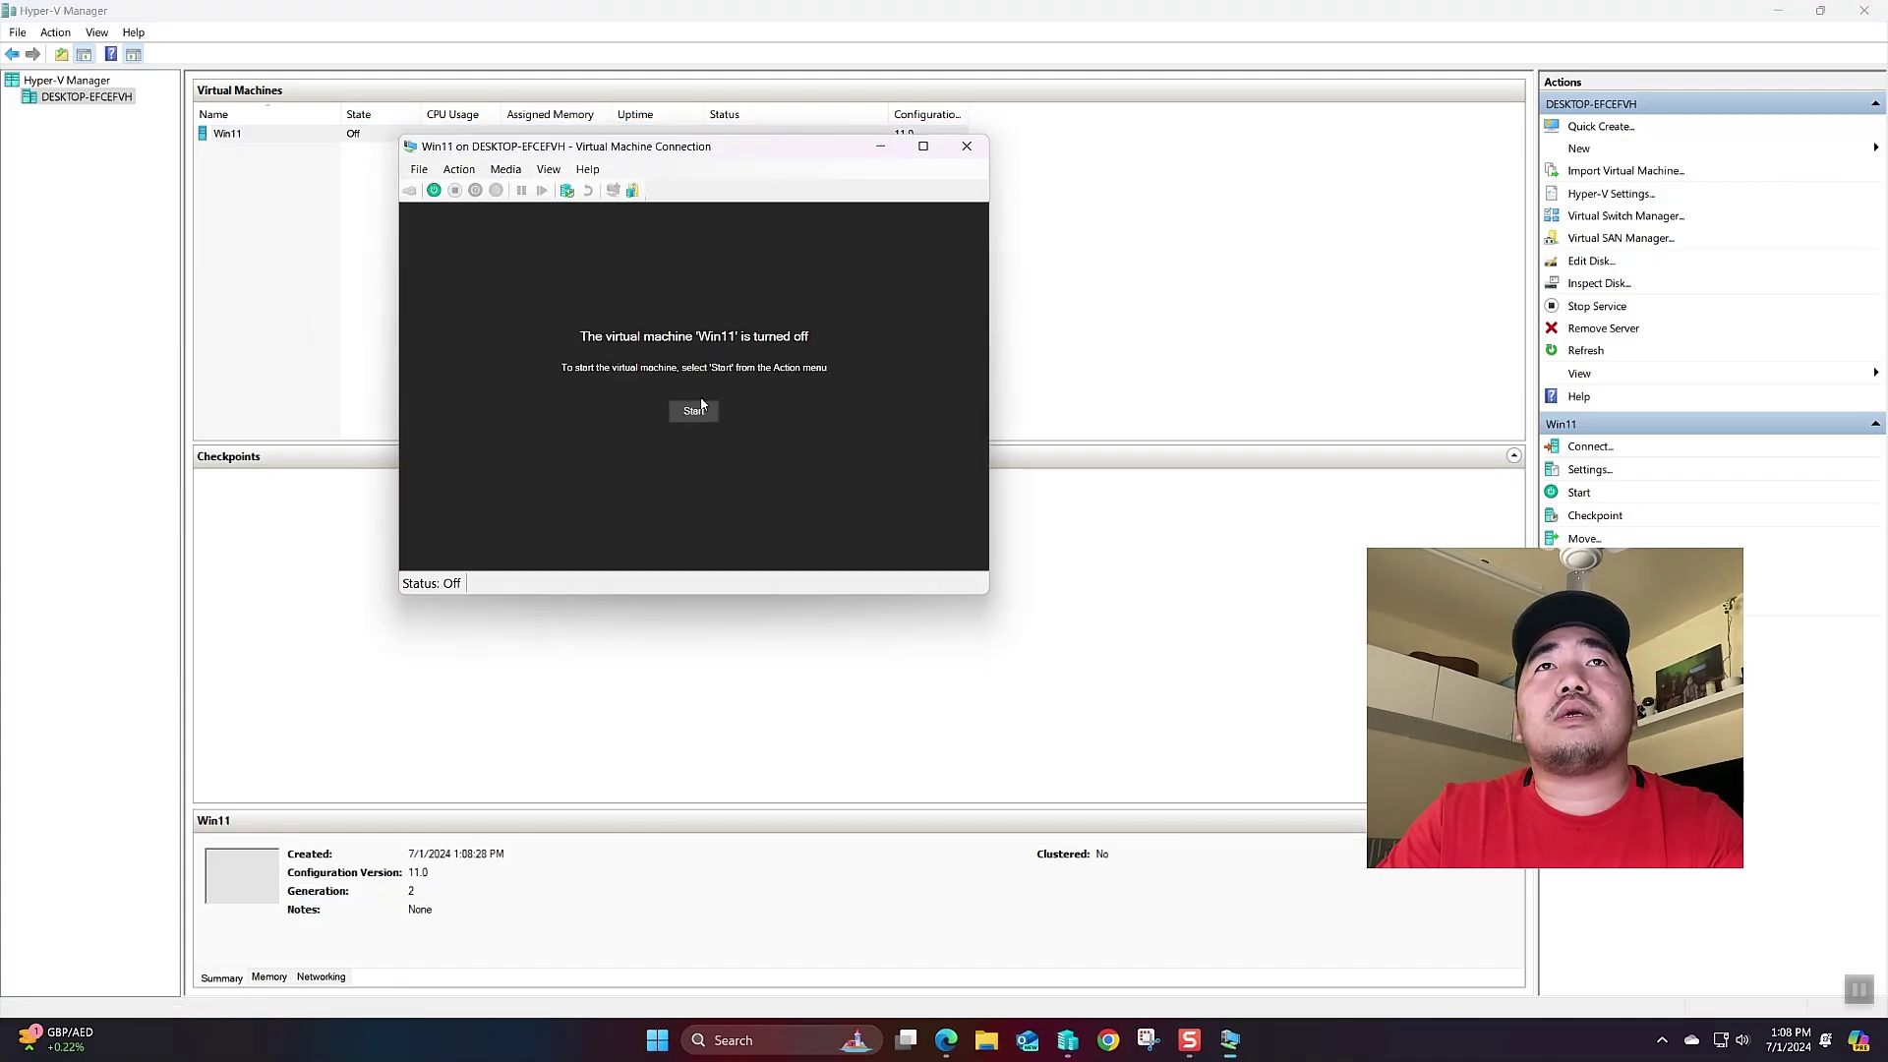
left_click(696, 410)
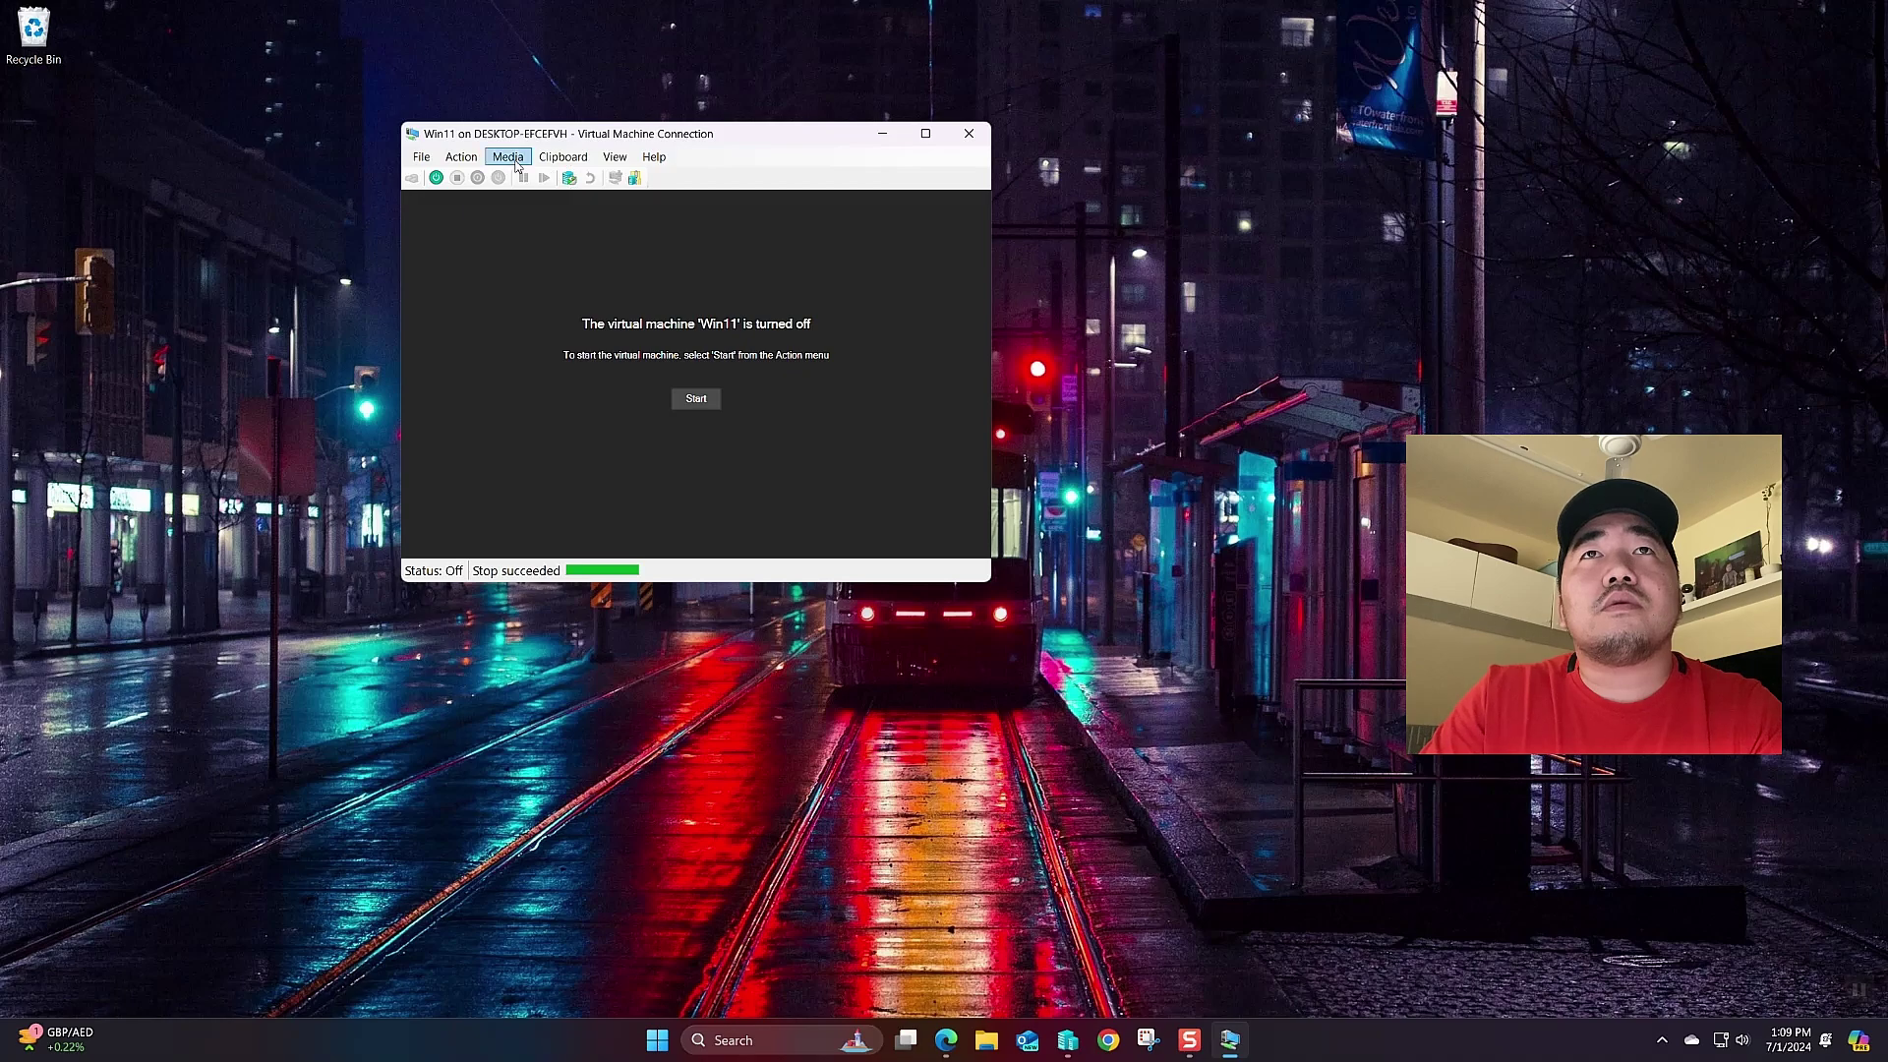
left_click(701, 398)
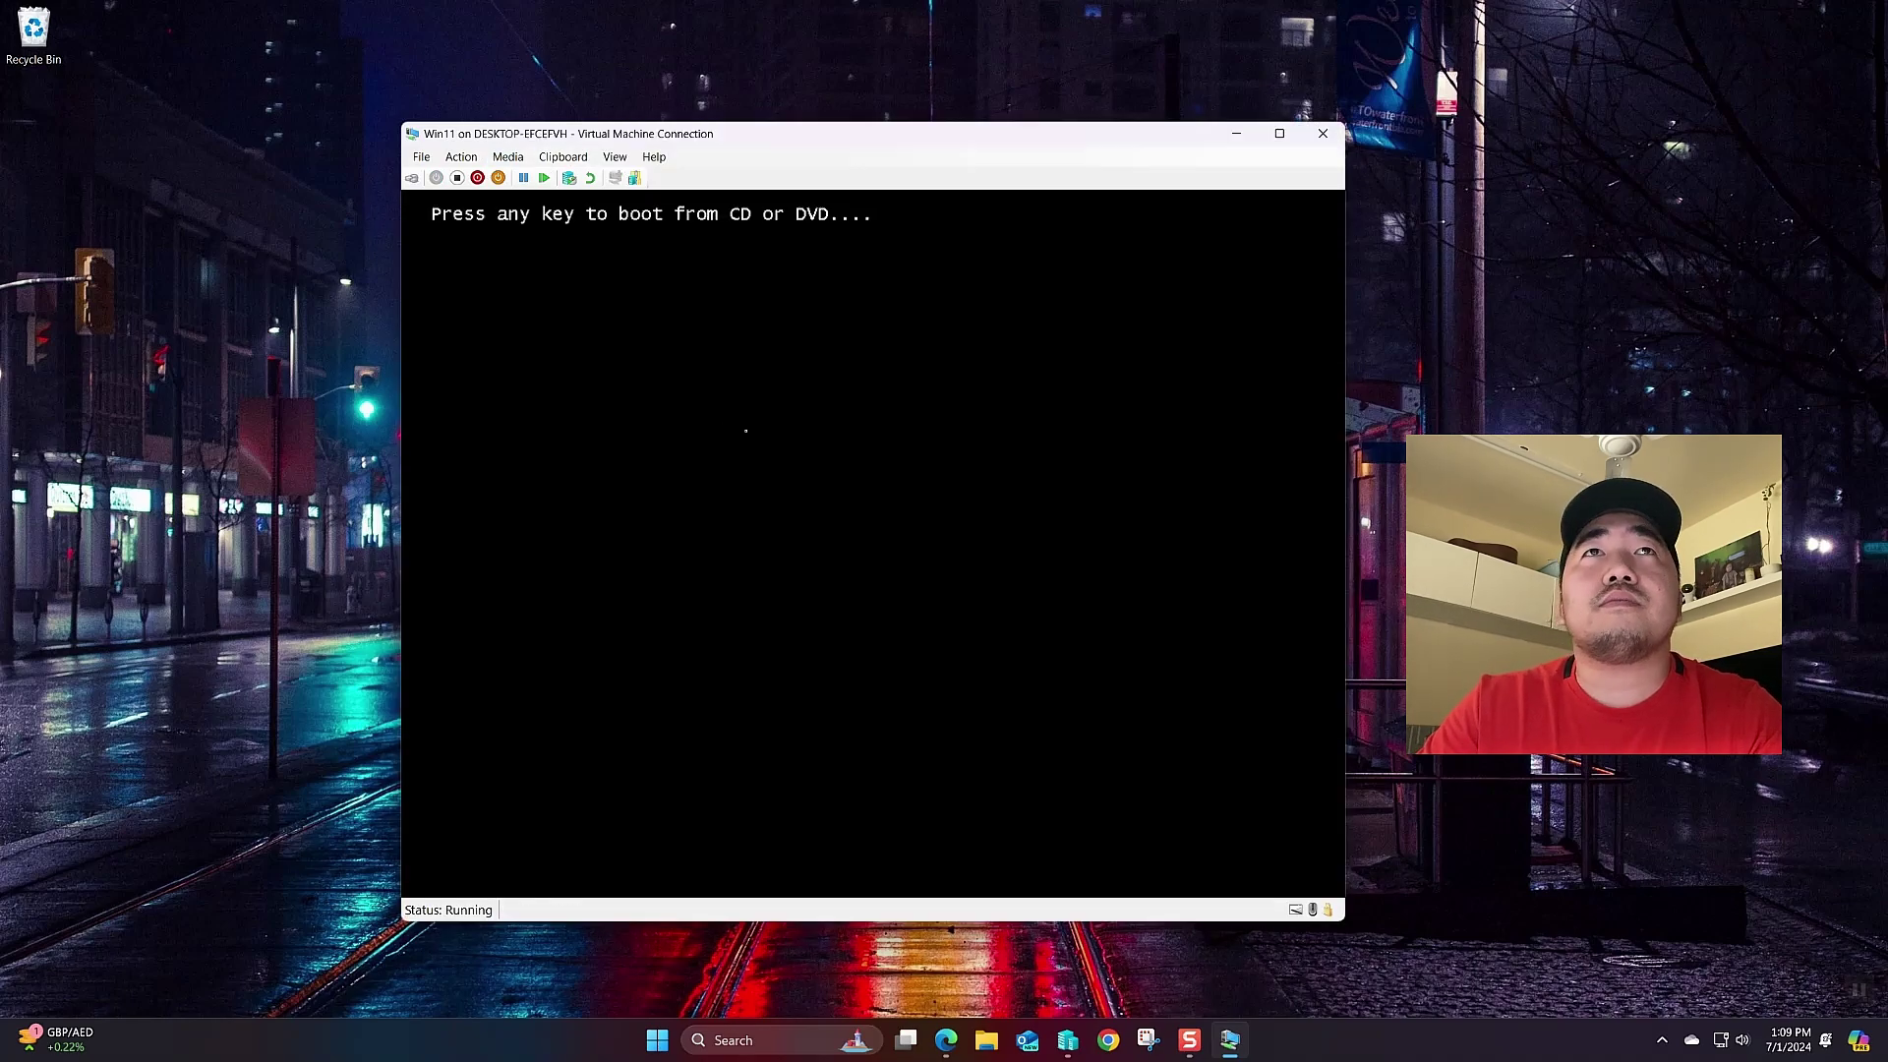
- Boot from the install DVD and keep English (United States) with the US keyboard
key("Return")
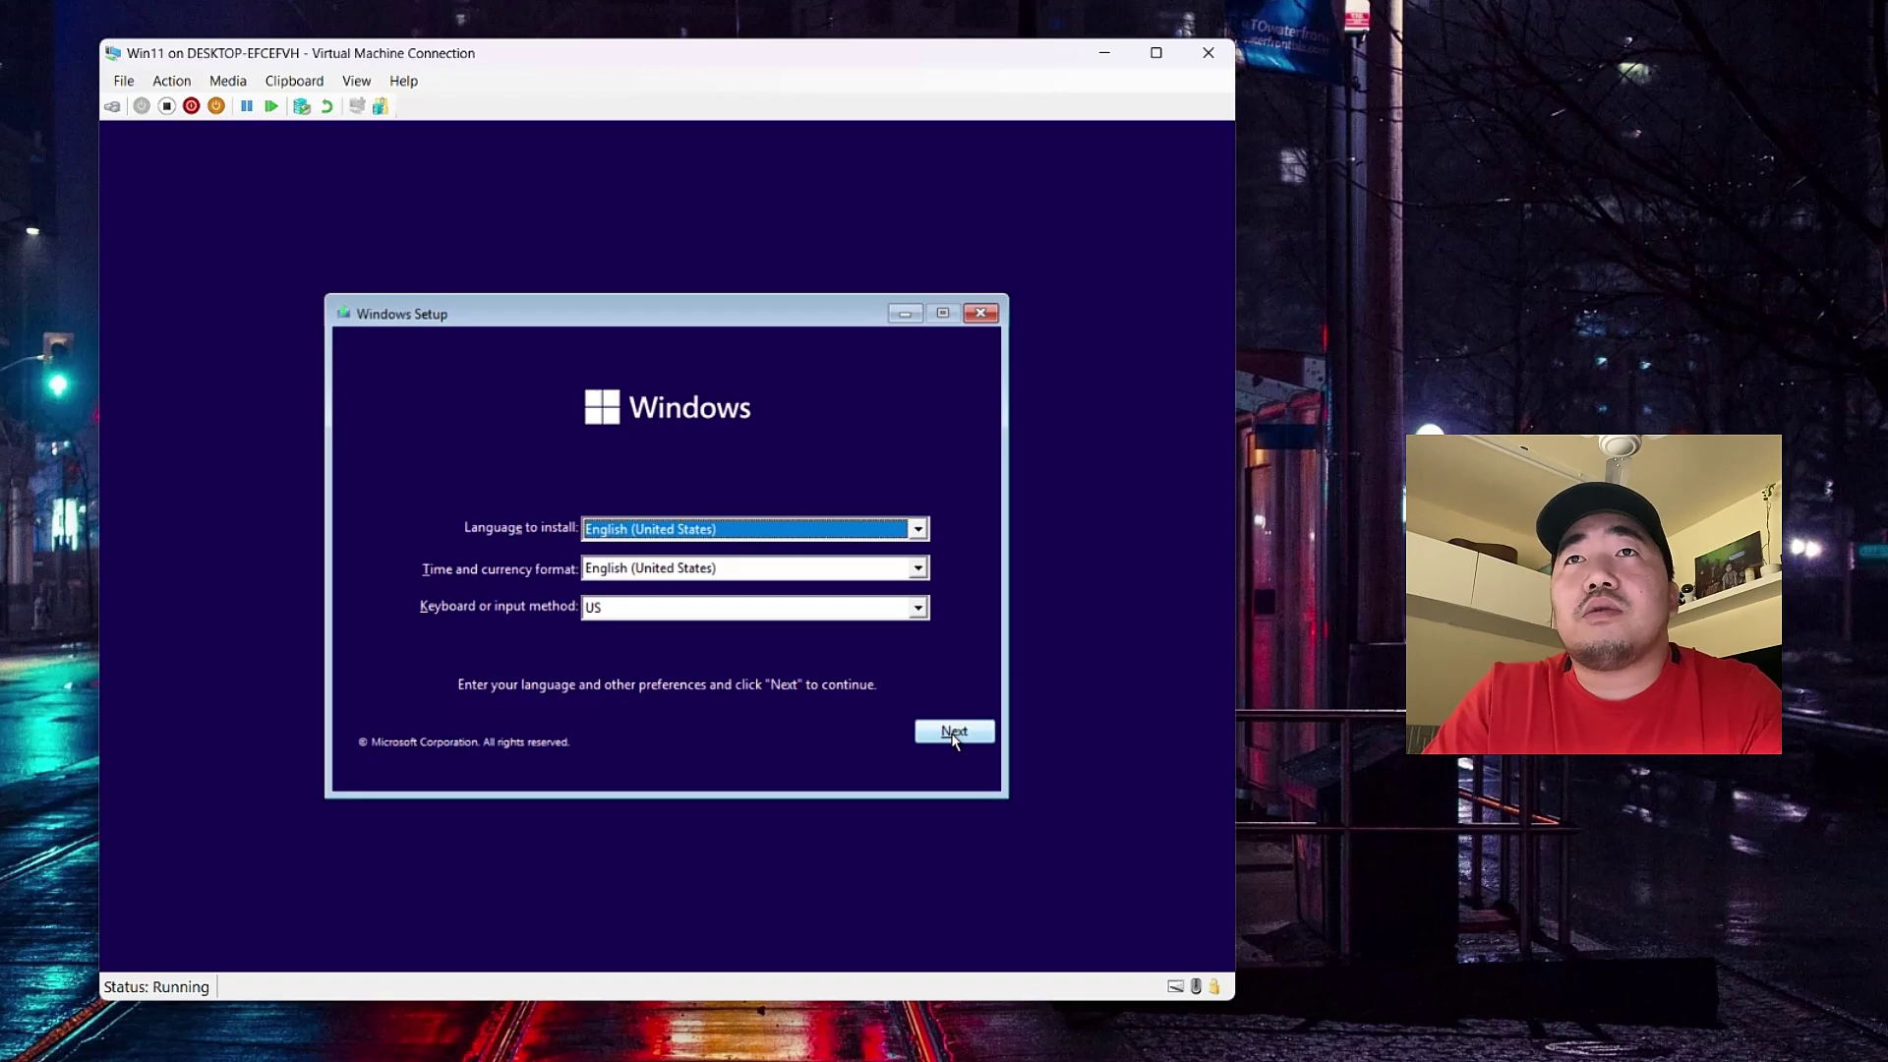
left_click(952, 736)
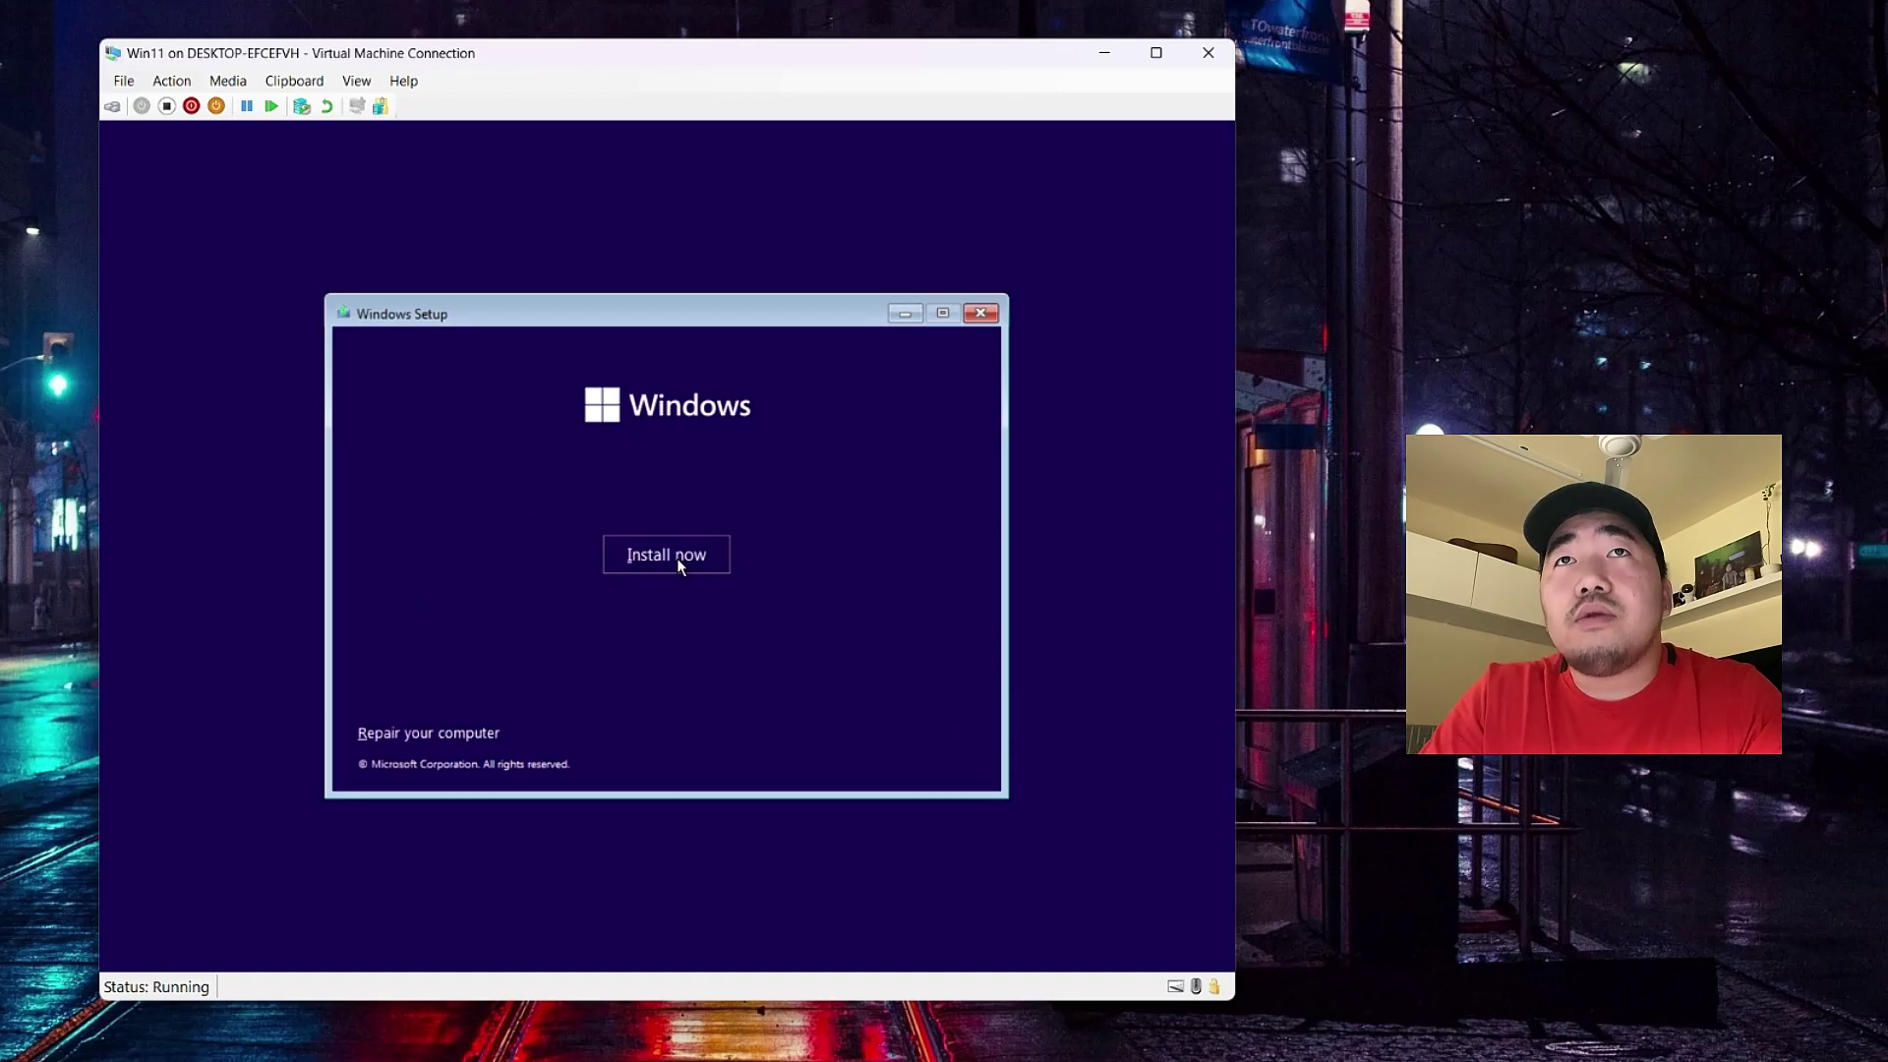
- Begin the Windows installation without entering a product key
left_click(676, 558)
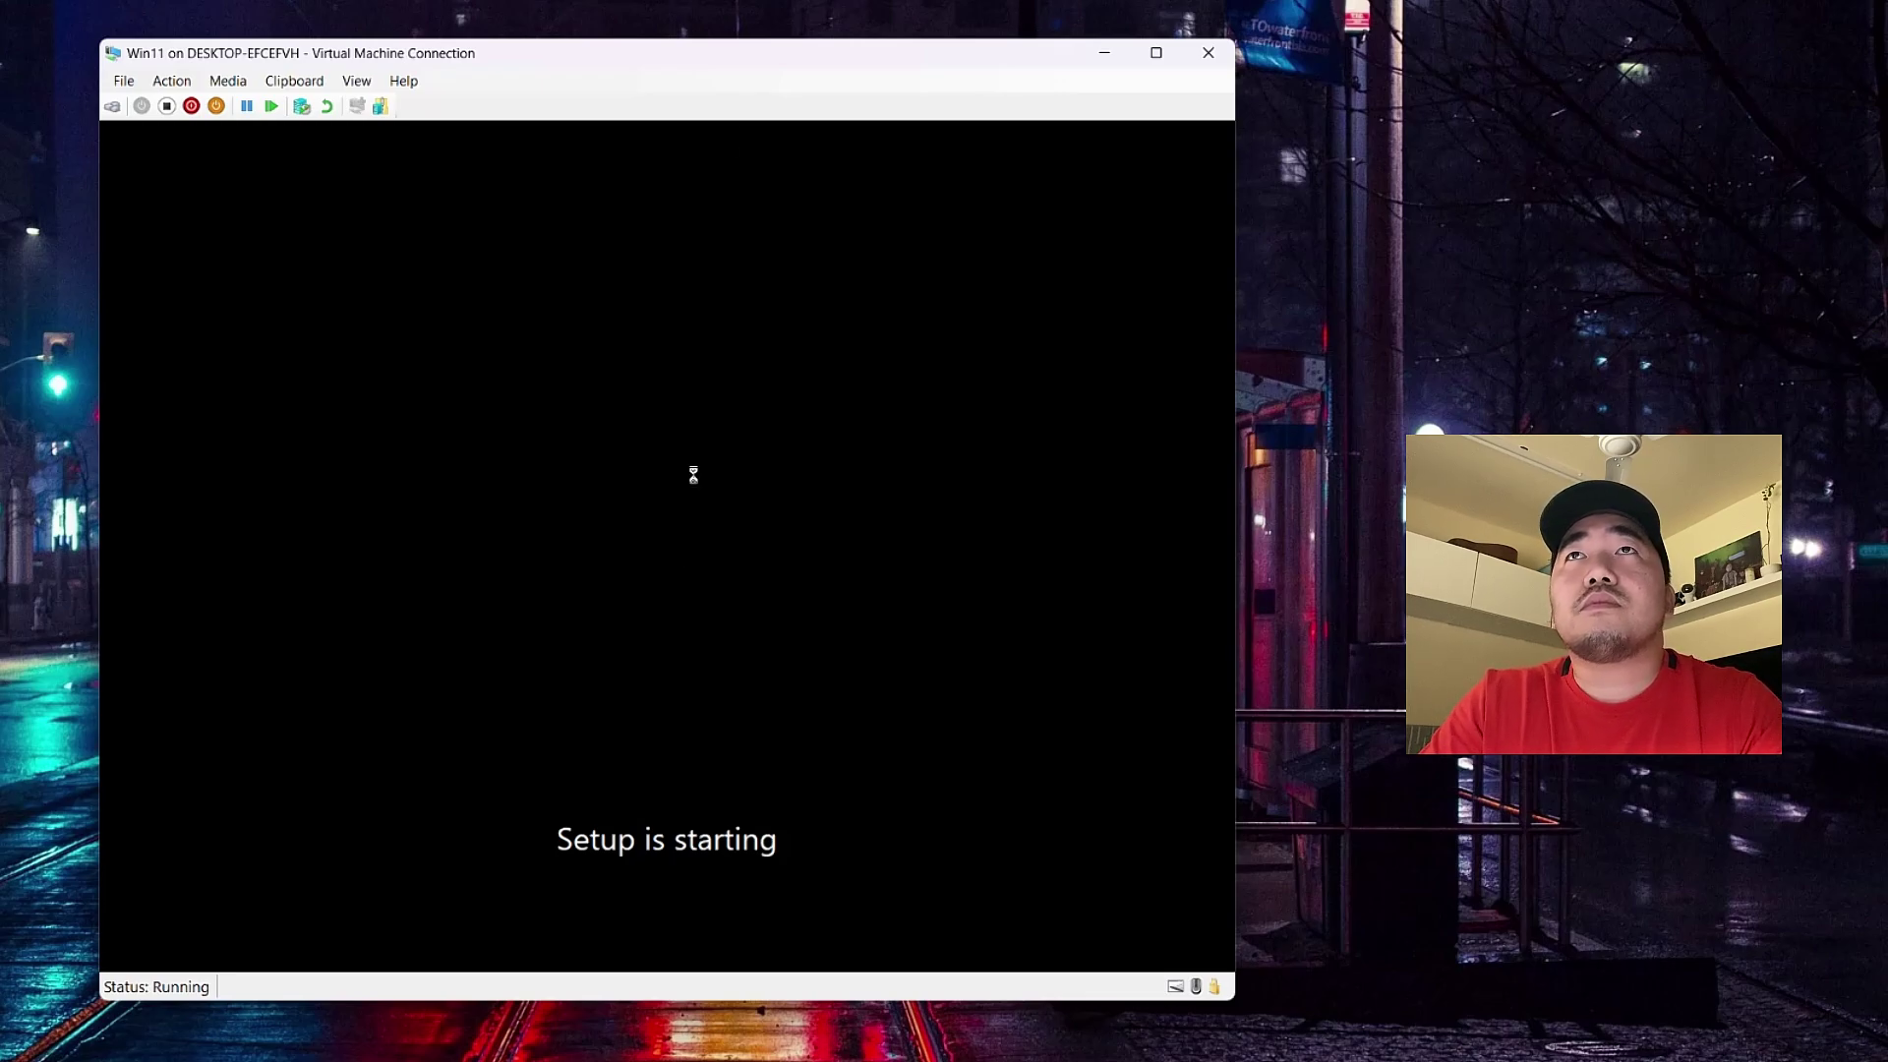
left_click_drag(658, 50, 718, 57)
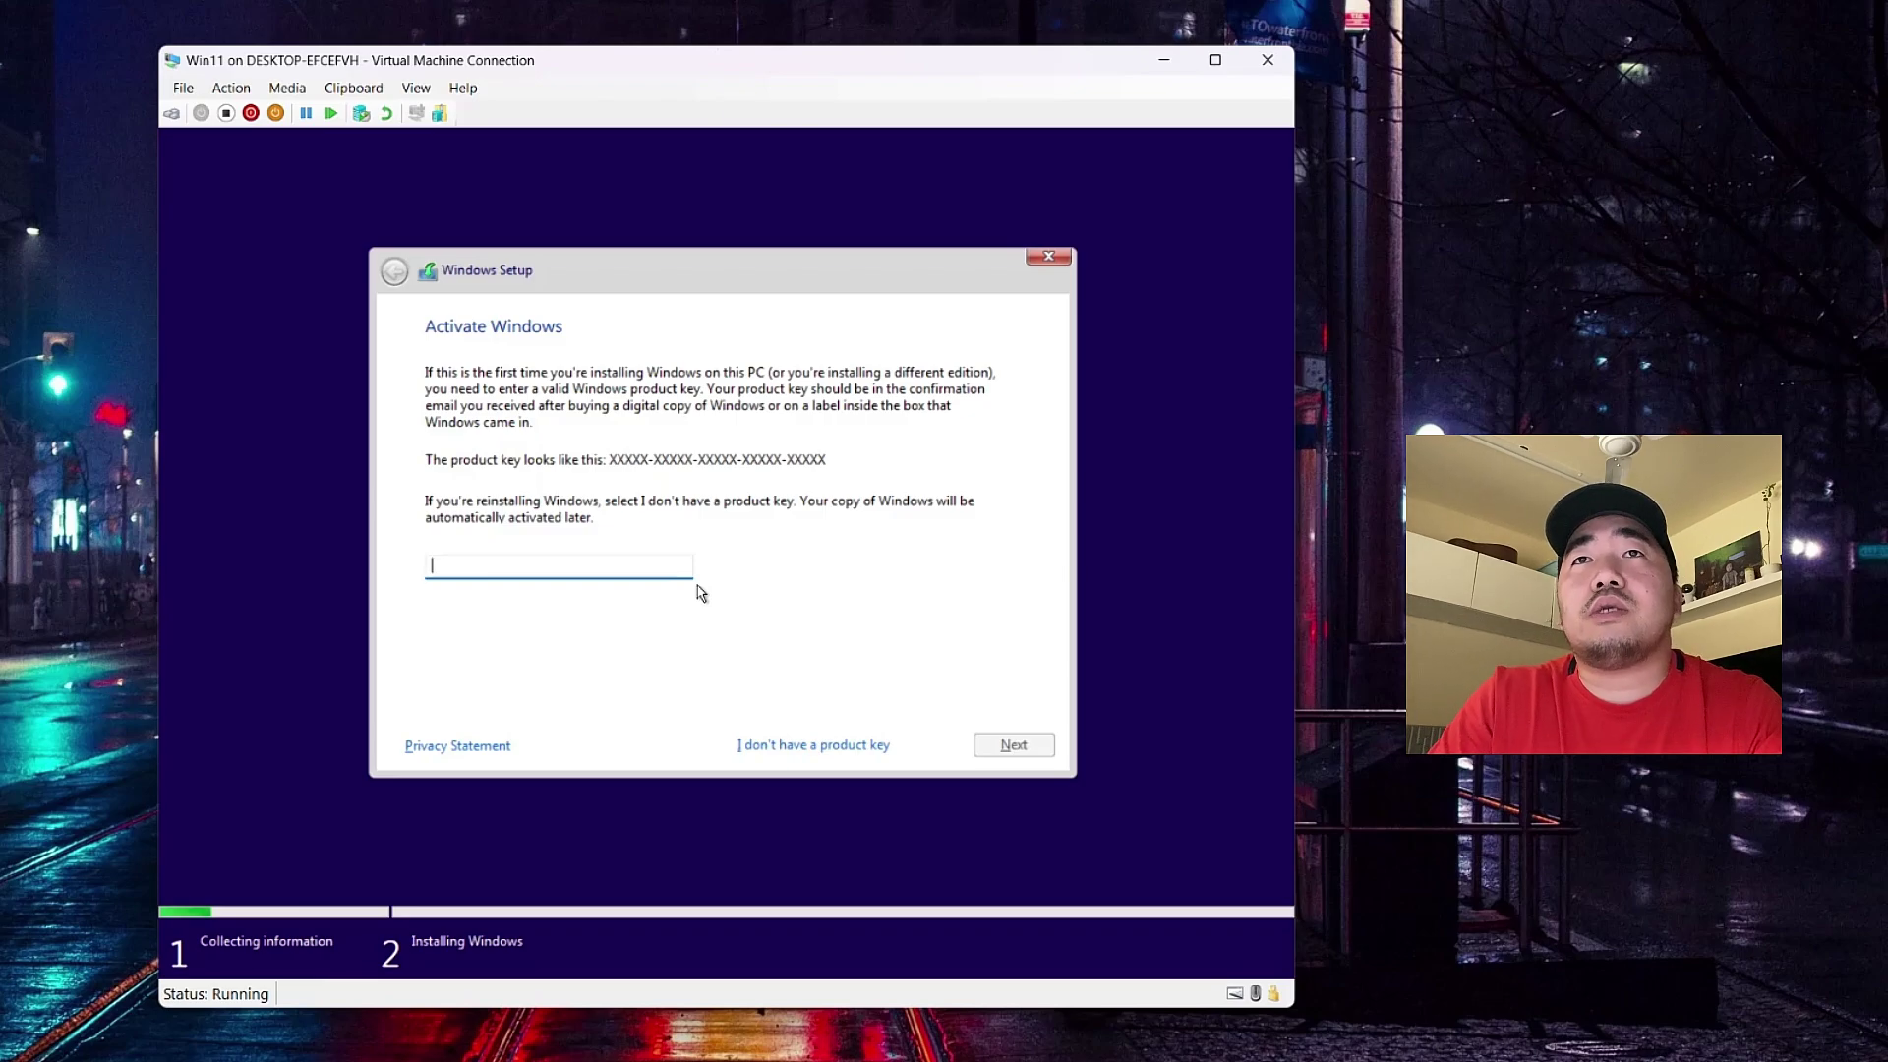
left_click(793, 747)
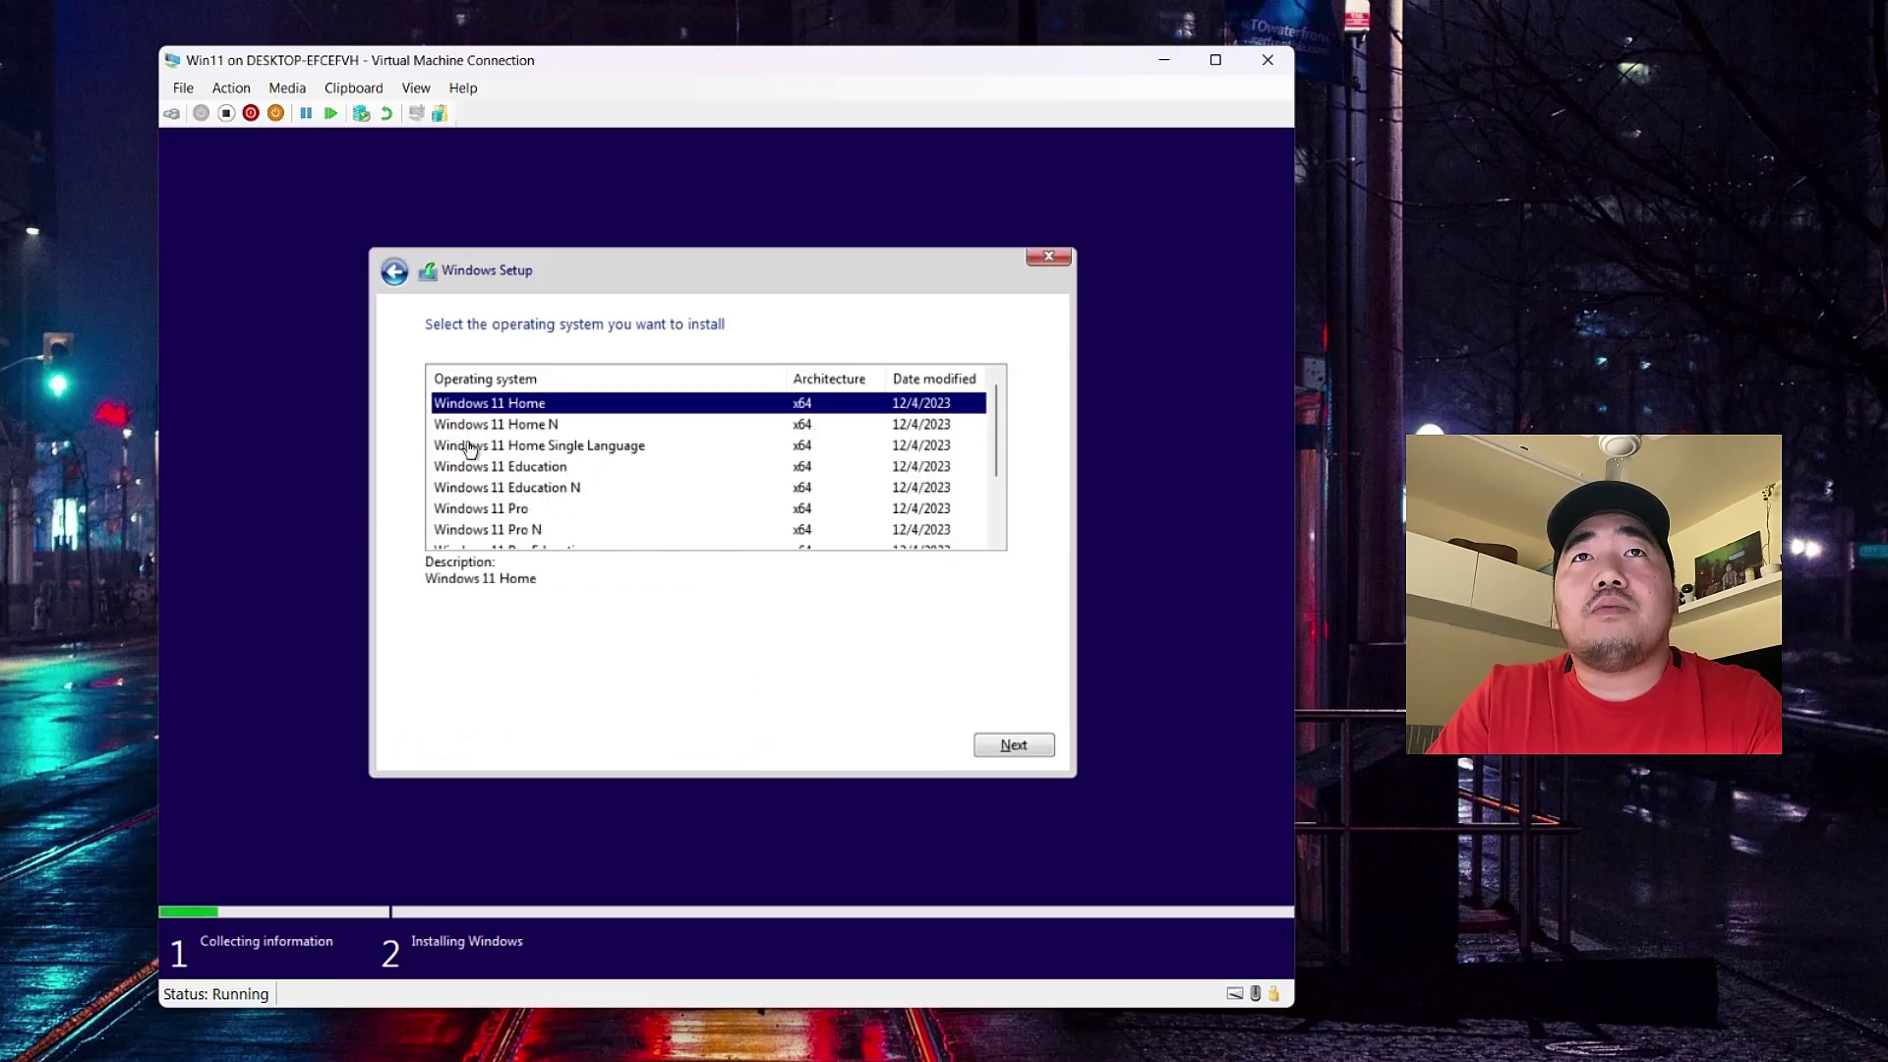
- Select the Windows 11 Pro edition and continue
scroll(600, 486, "down", 2)
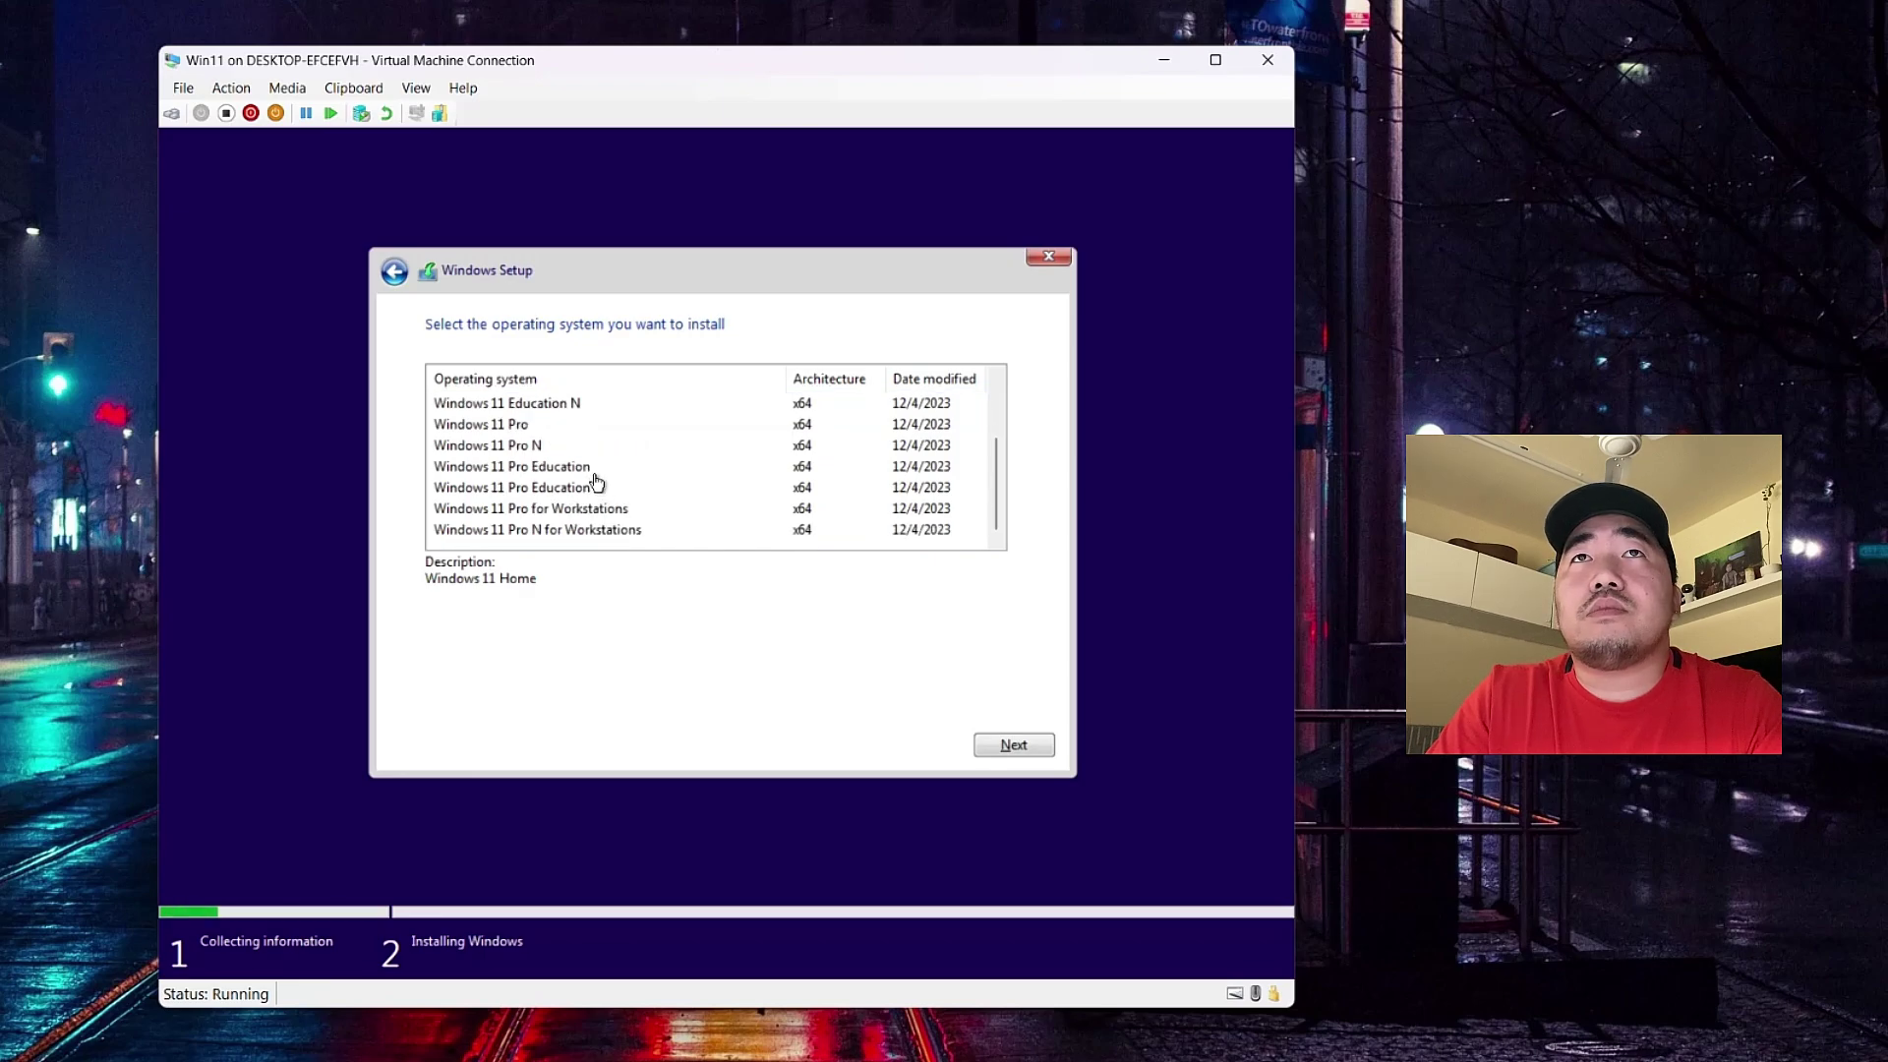
scroll(596, 481, "up", 2)
scroll(610, 460, "down", 2)
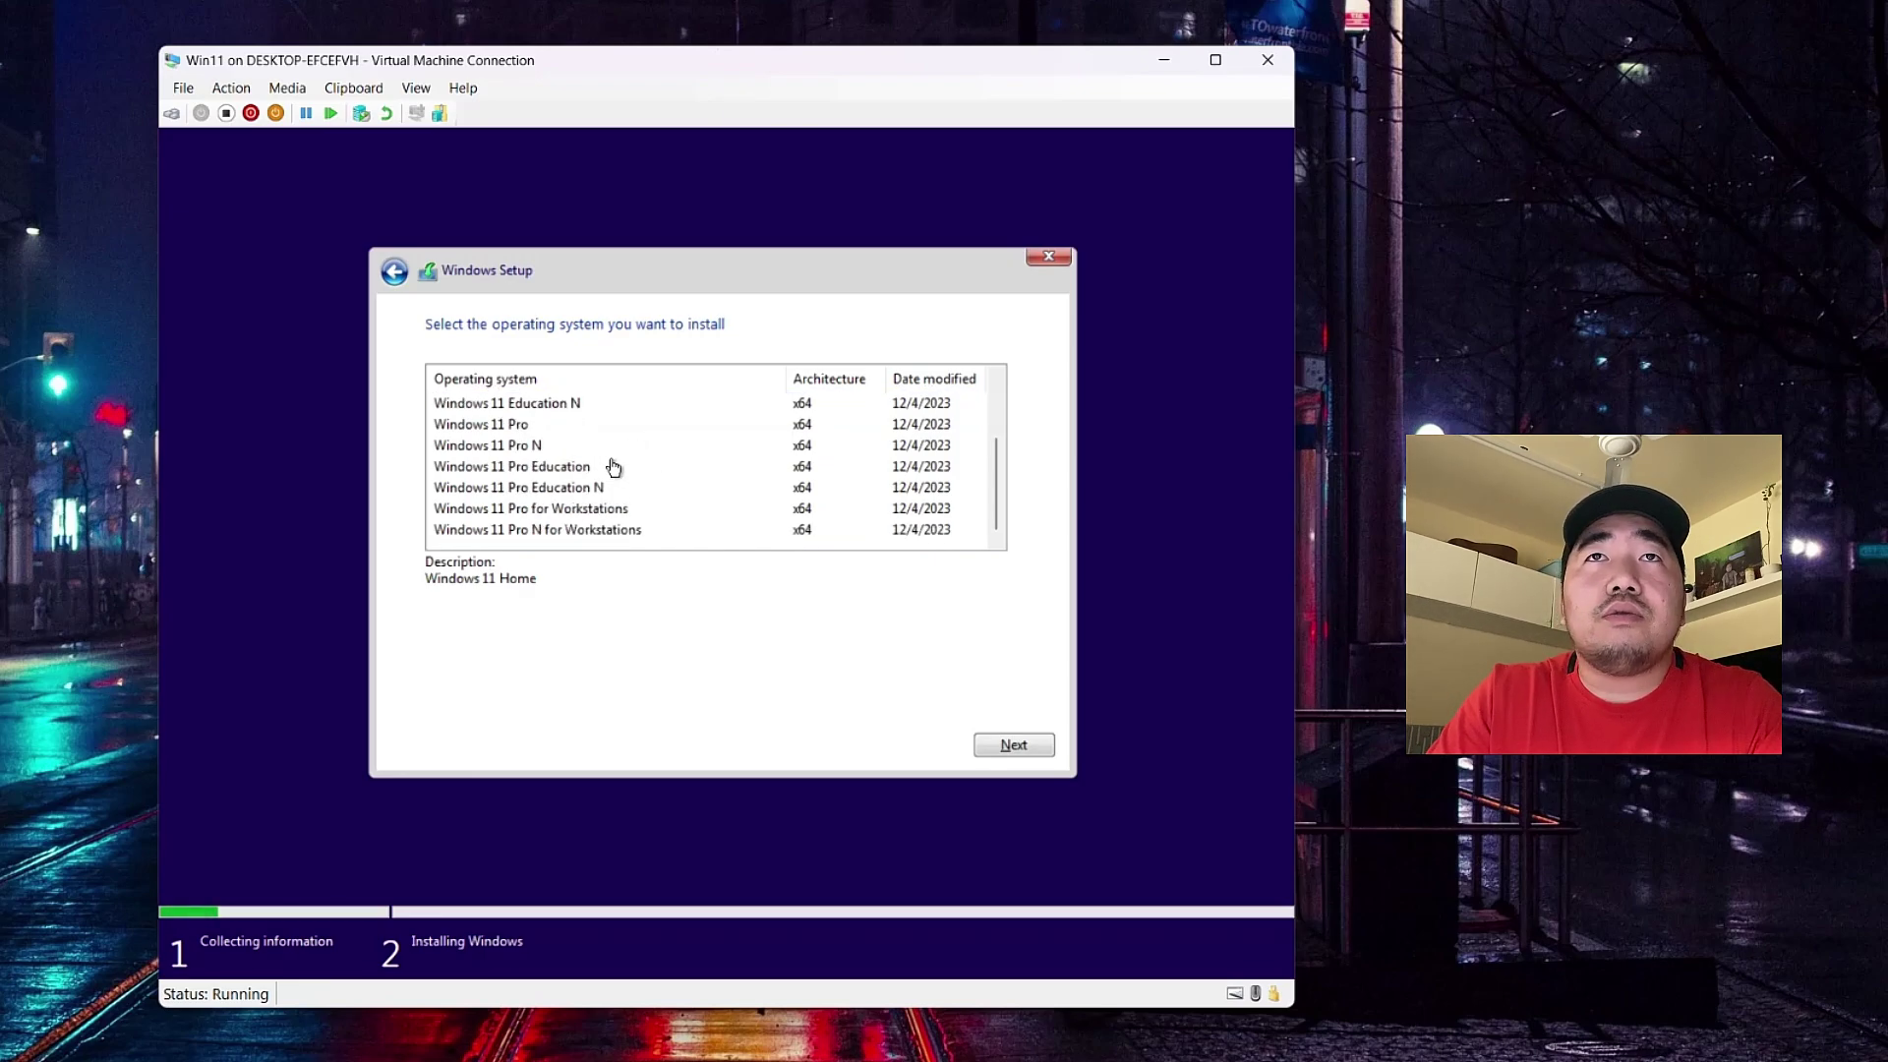
scroll(618, 484, "up", 2)
scroll(644, 512, "down", 1)
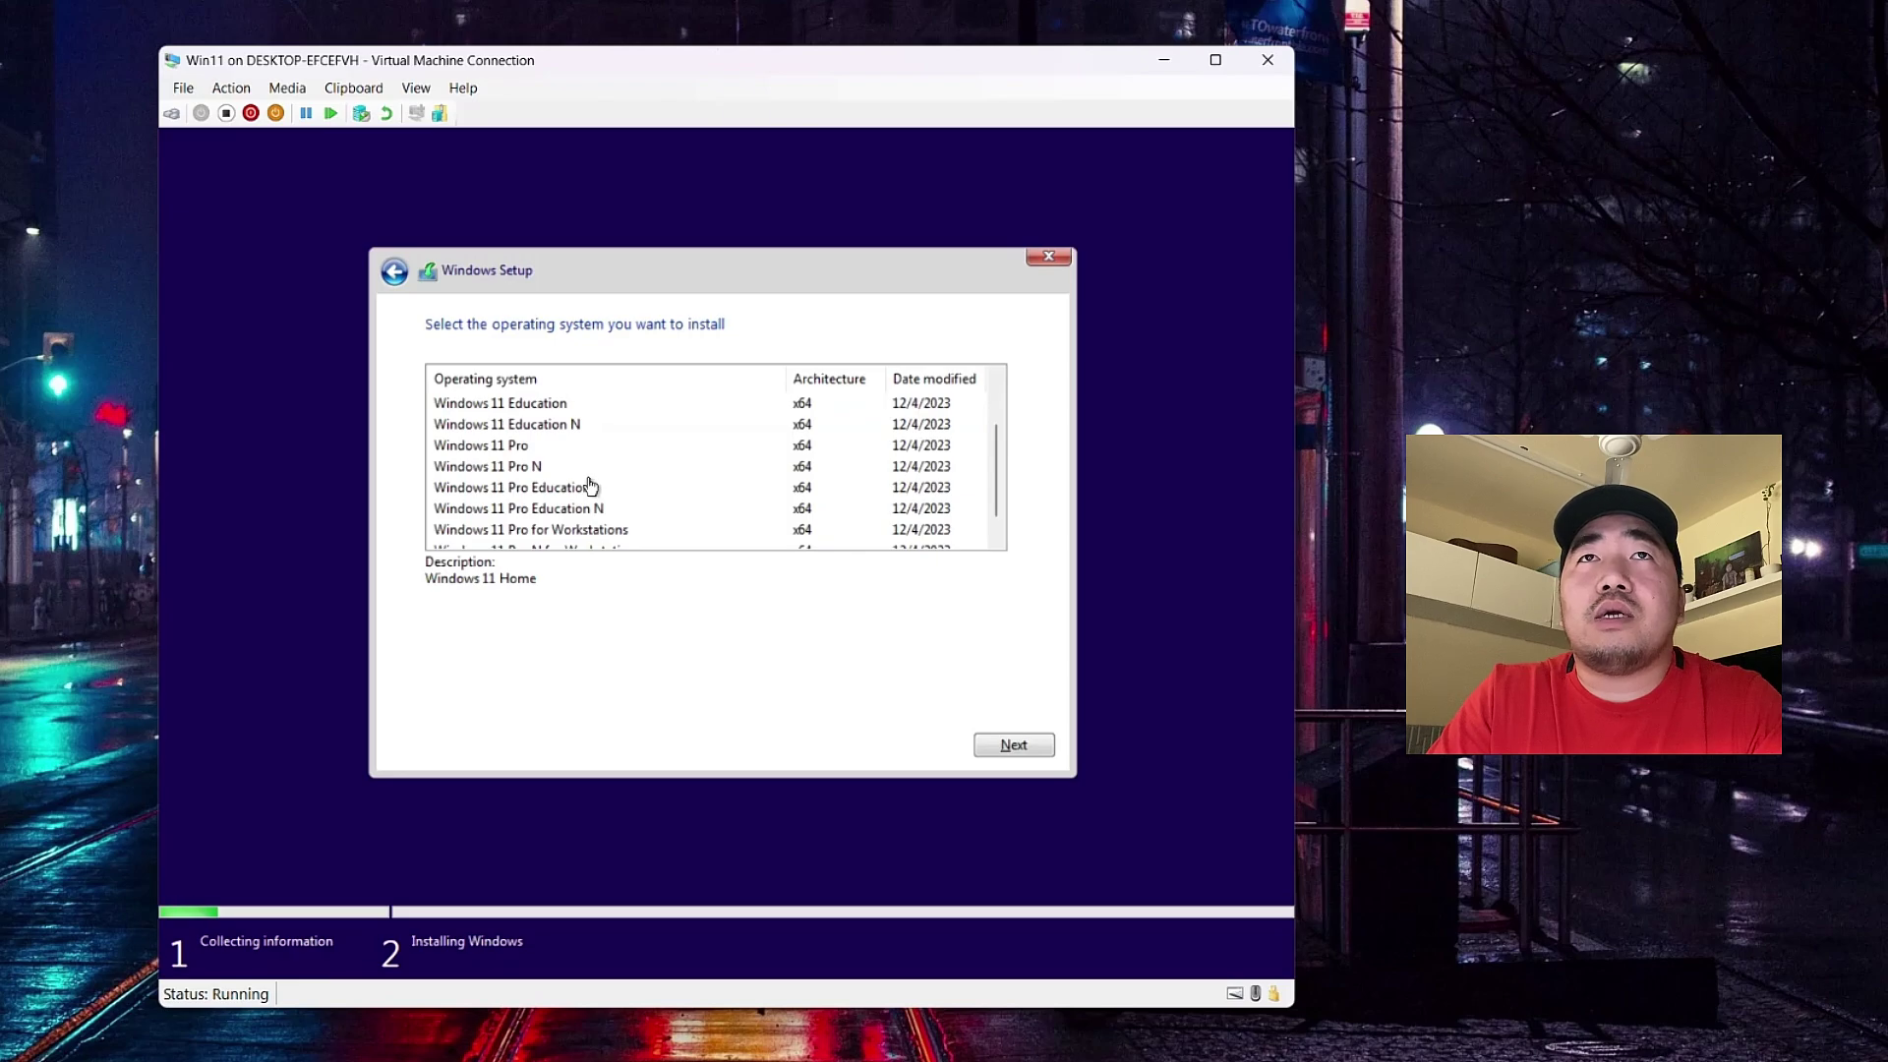
left_click(518, 449)
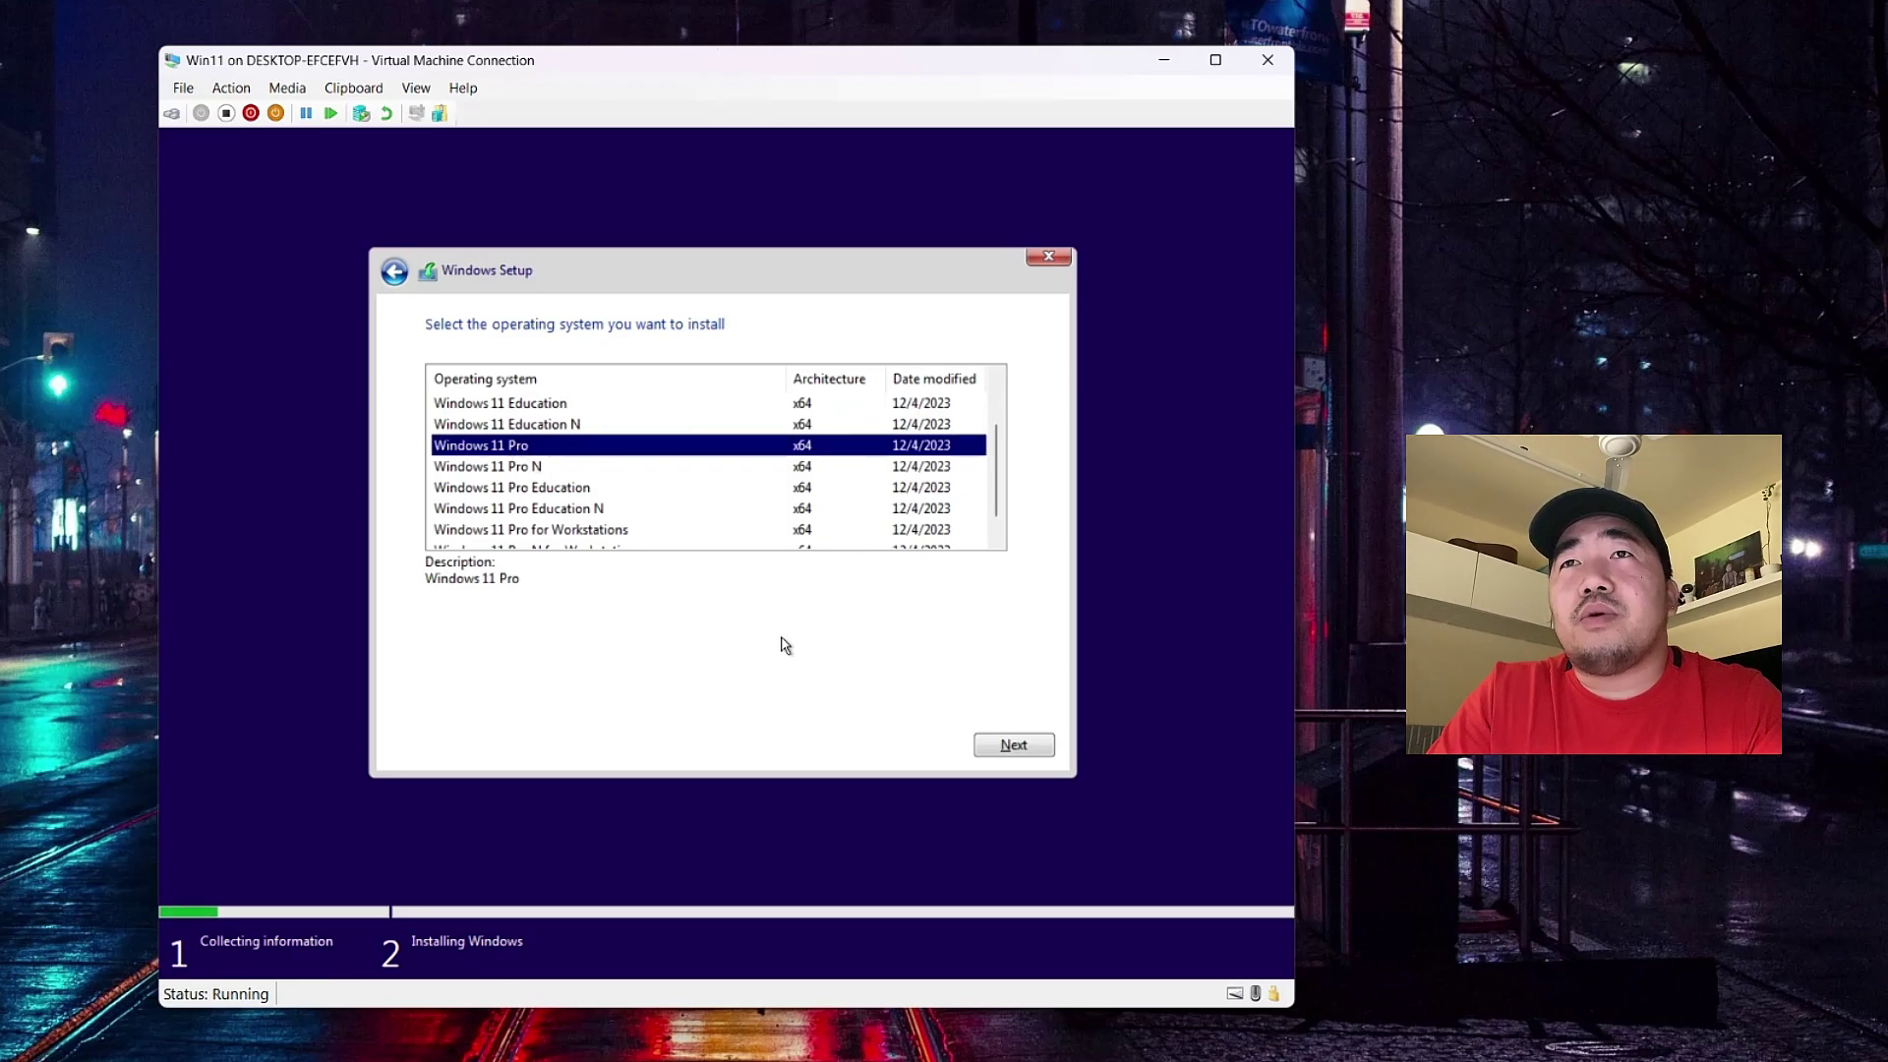
left_click(996, 748)
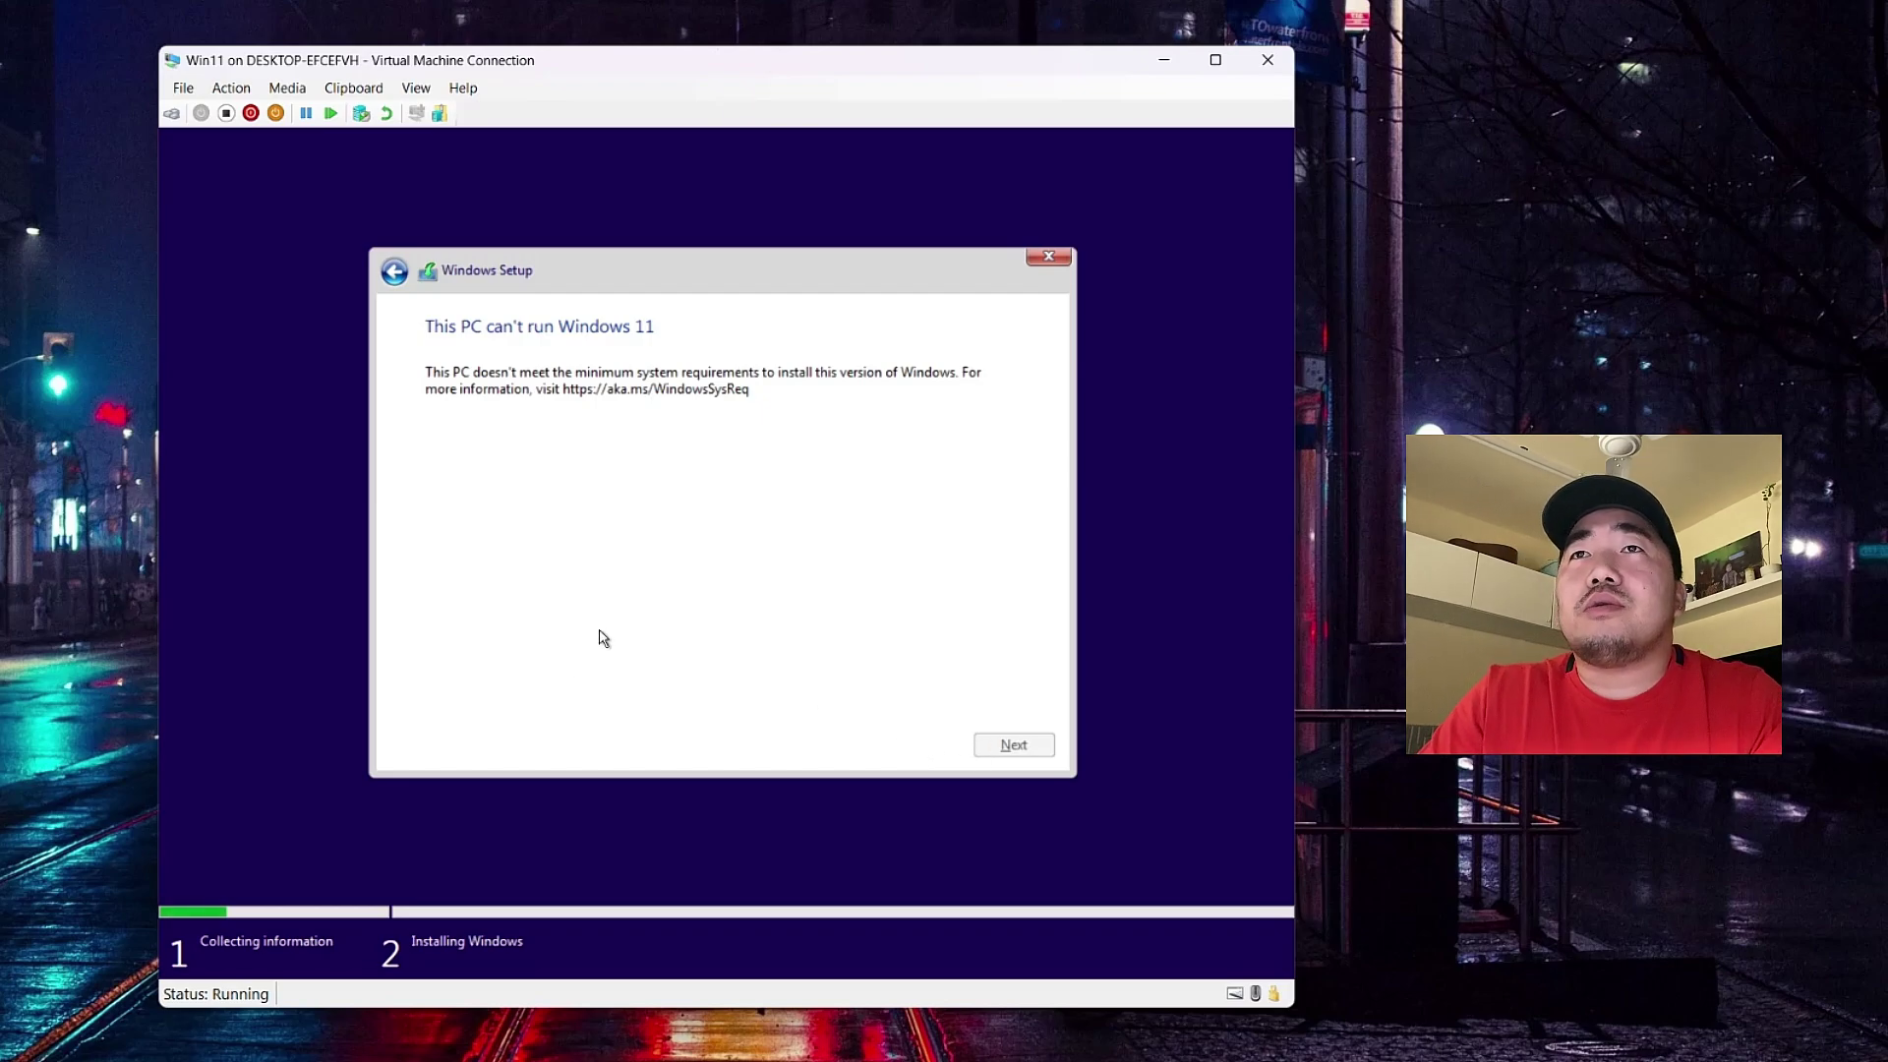
- Quit the blocked Windows Setup and force the Win11 VM off after shutdown fails
left_click(1044, 259)
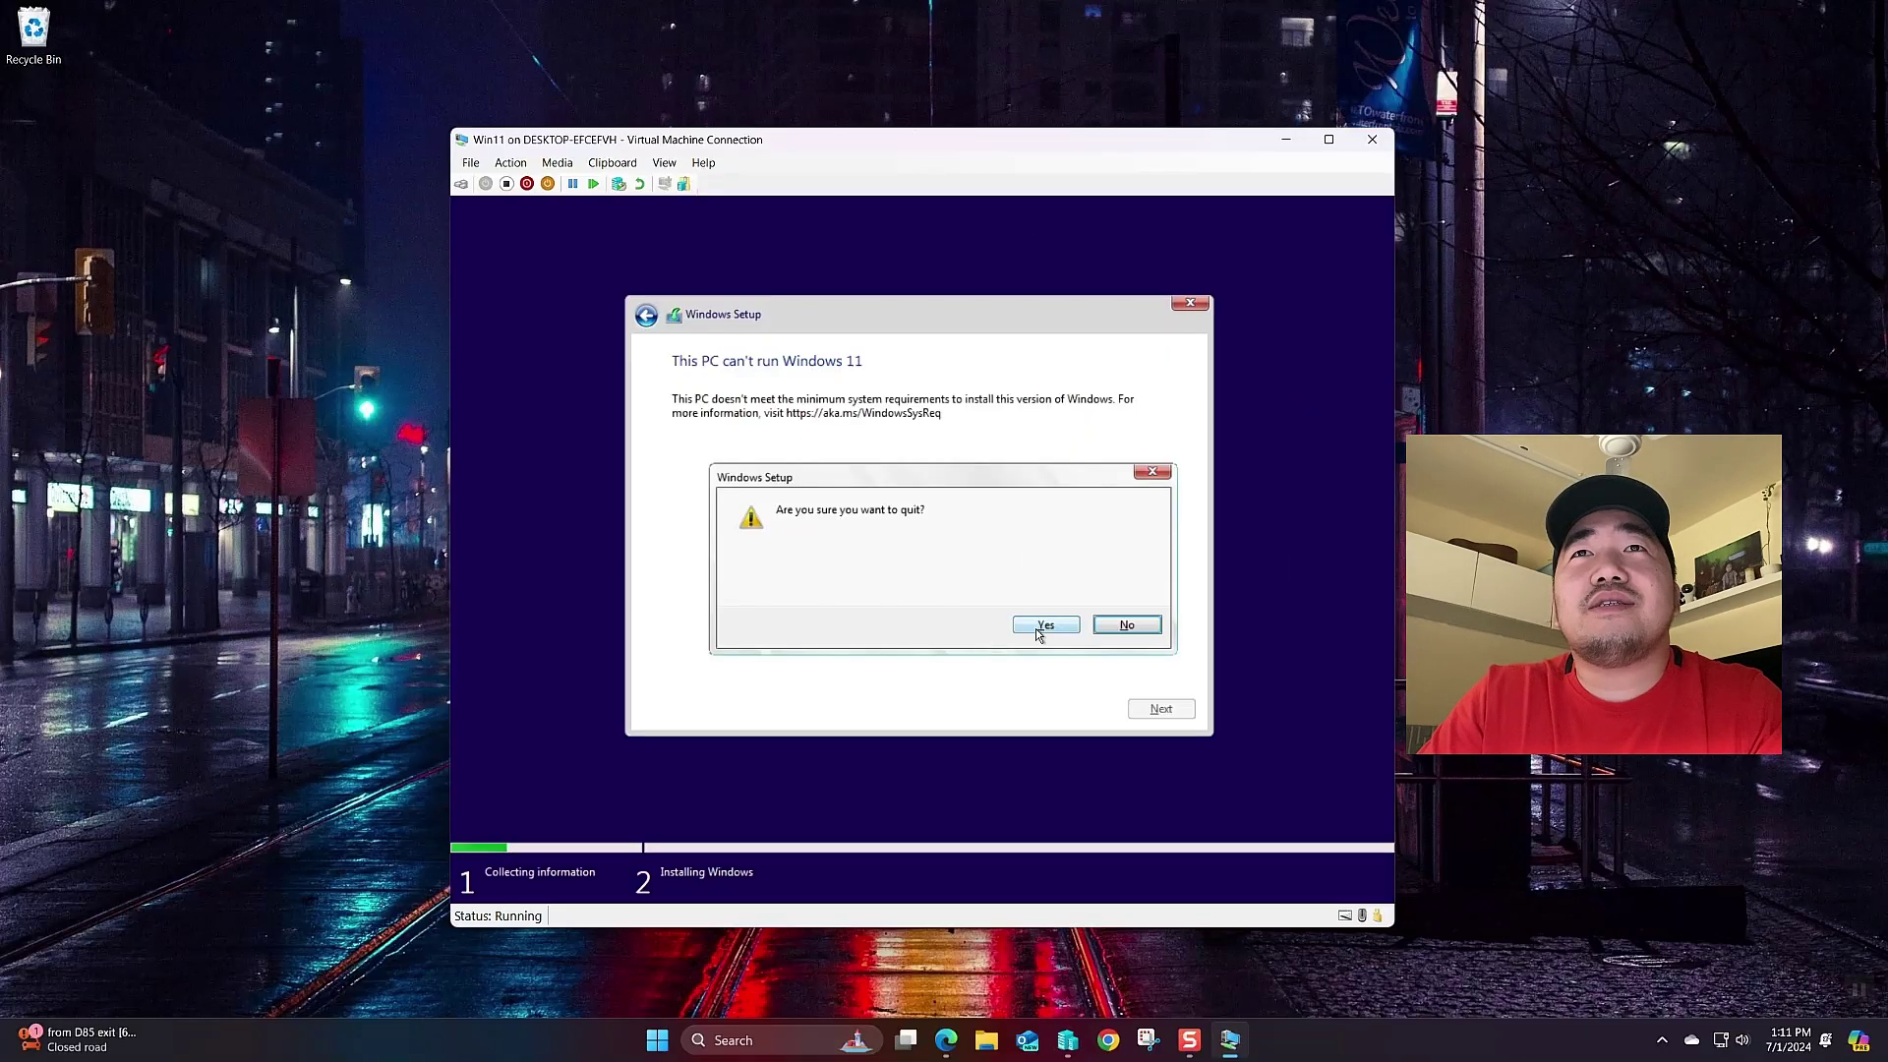
left_click(1045, 625)
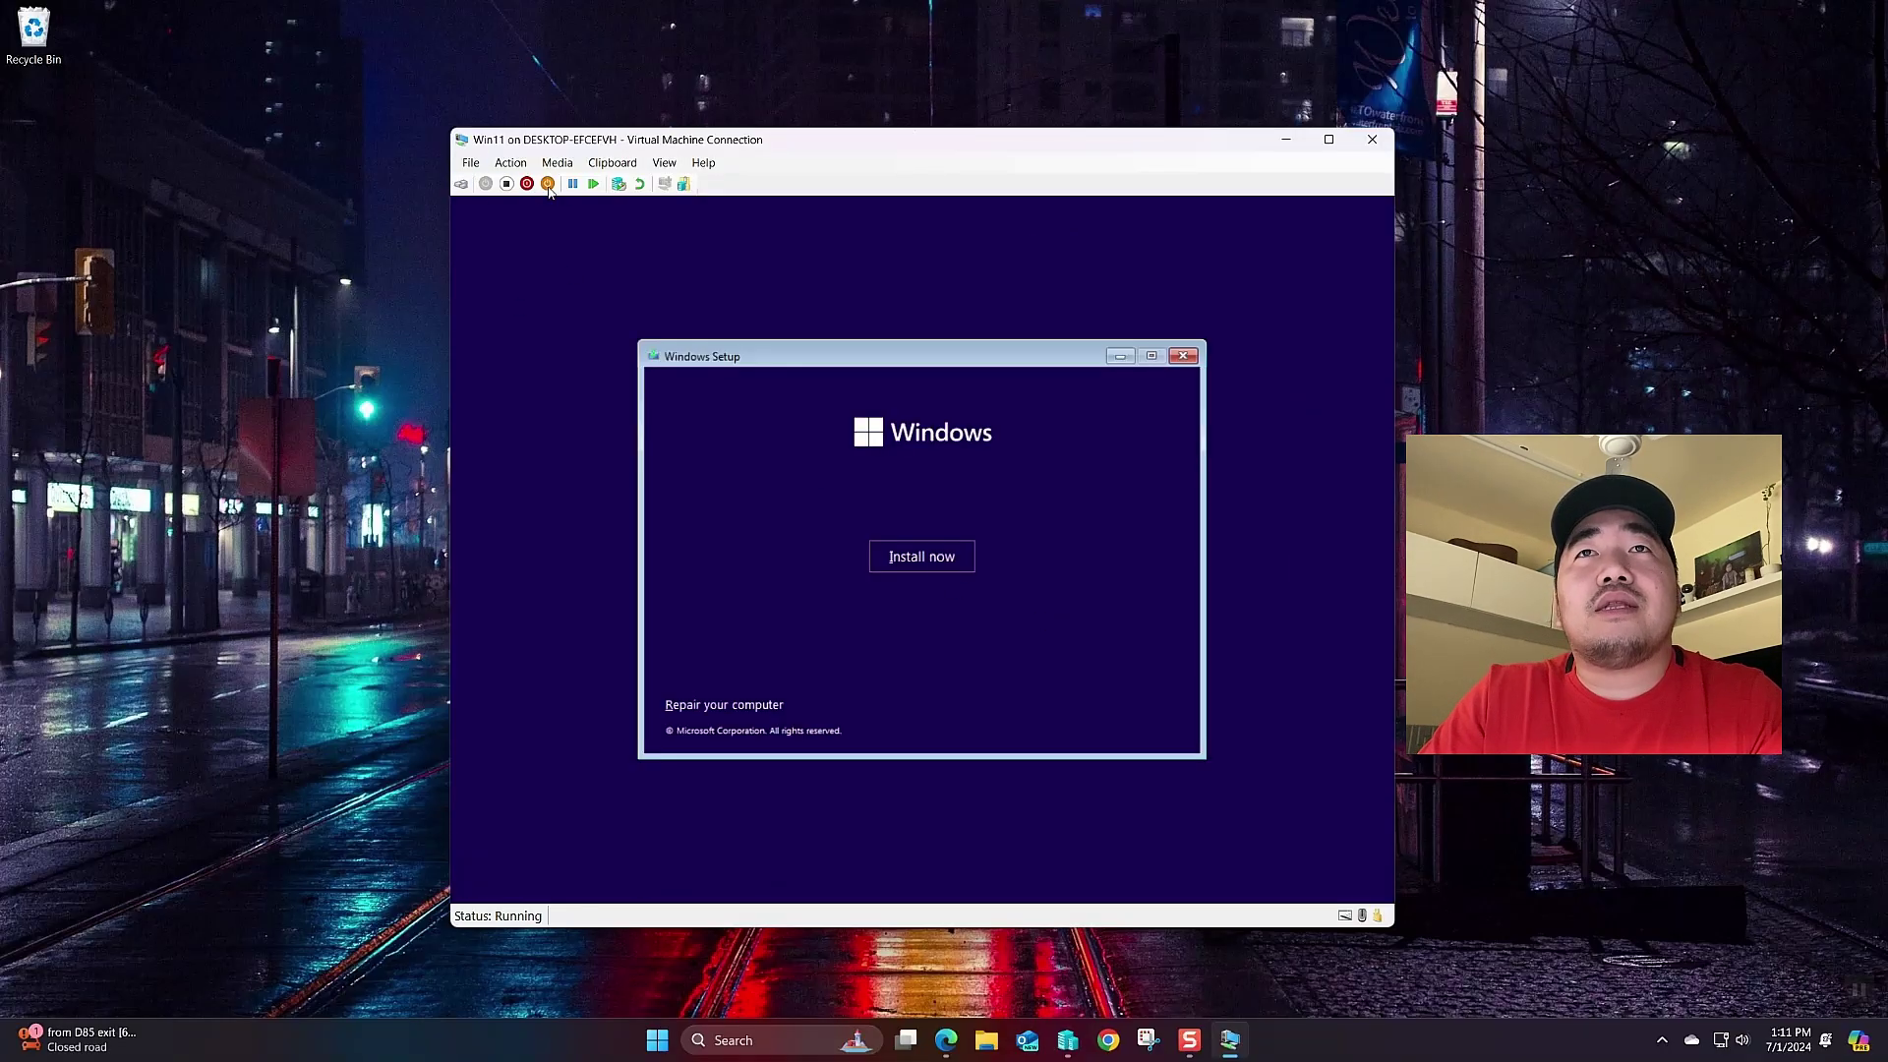
left_click(527, 182)
left_click(919, 555)
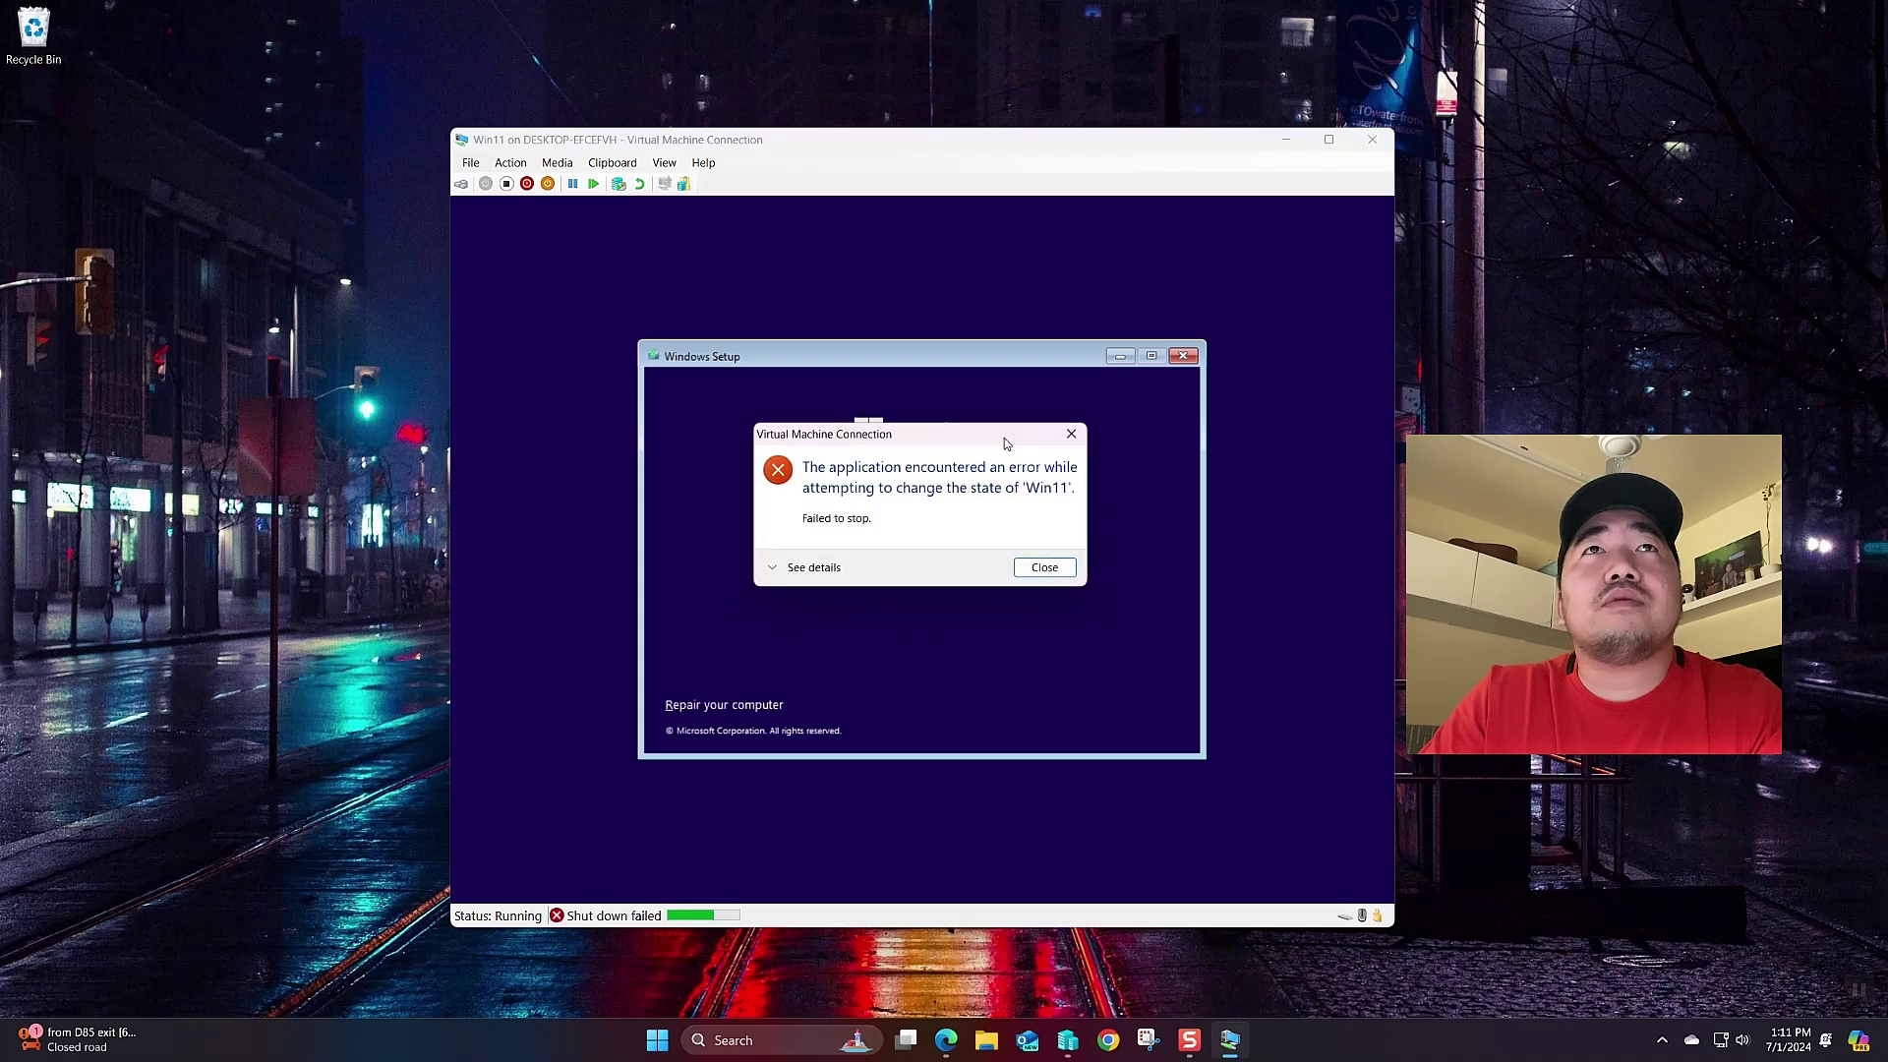
left_click(1035, 560)
left_click(507, 183)
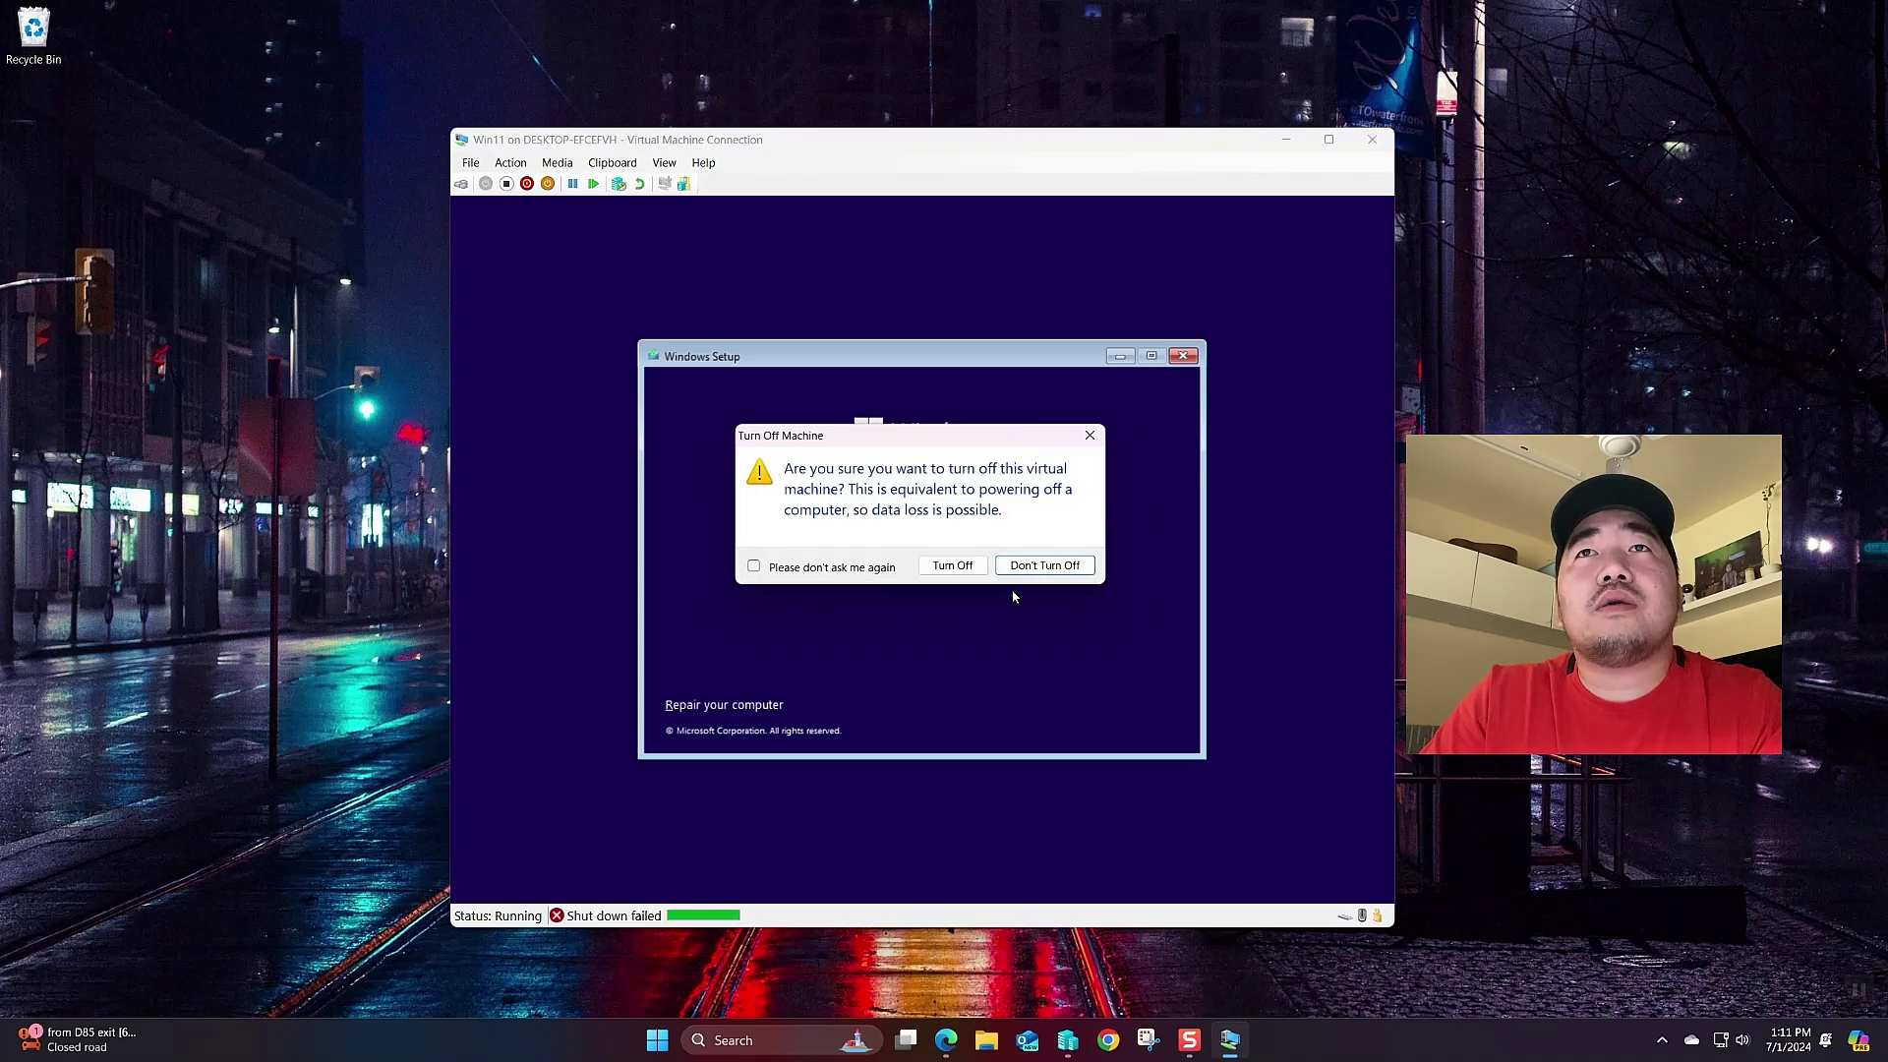
left_click(954, 567)
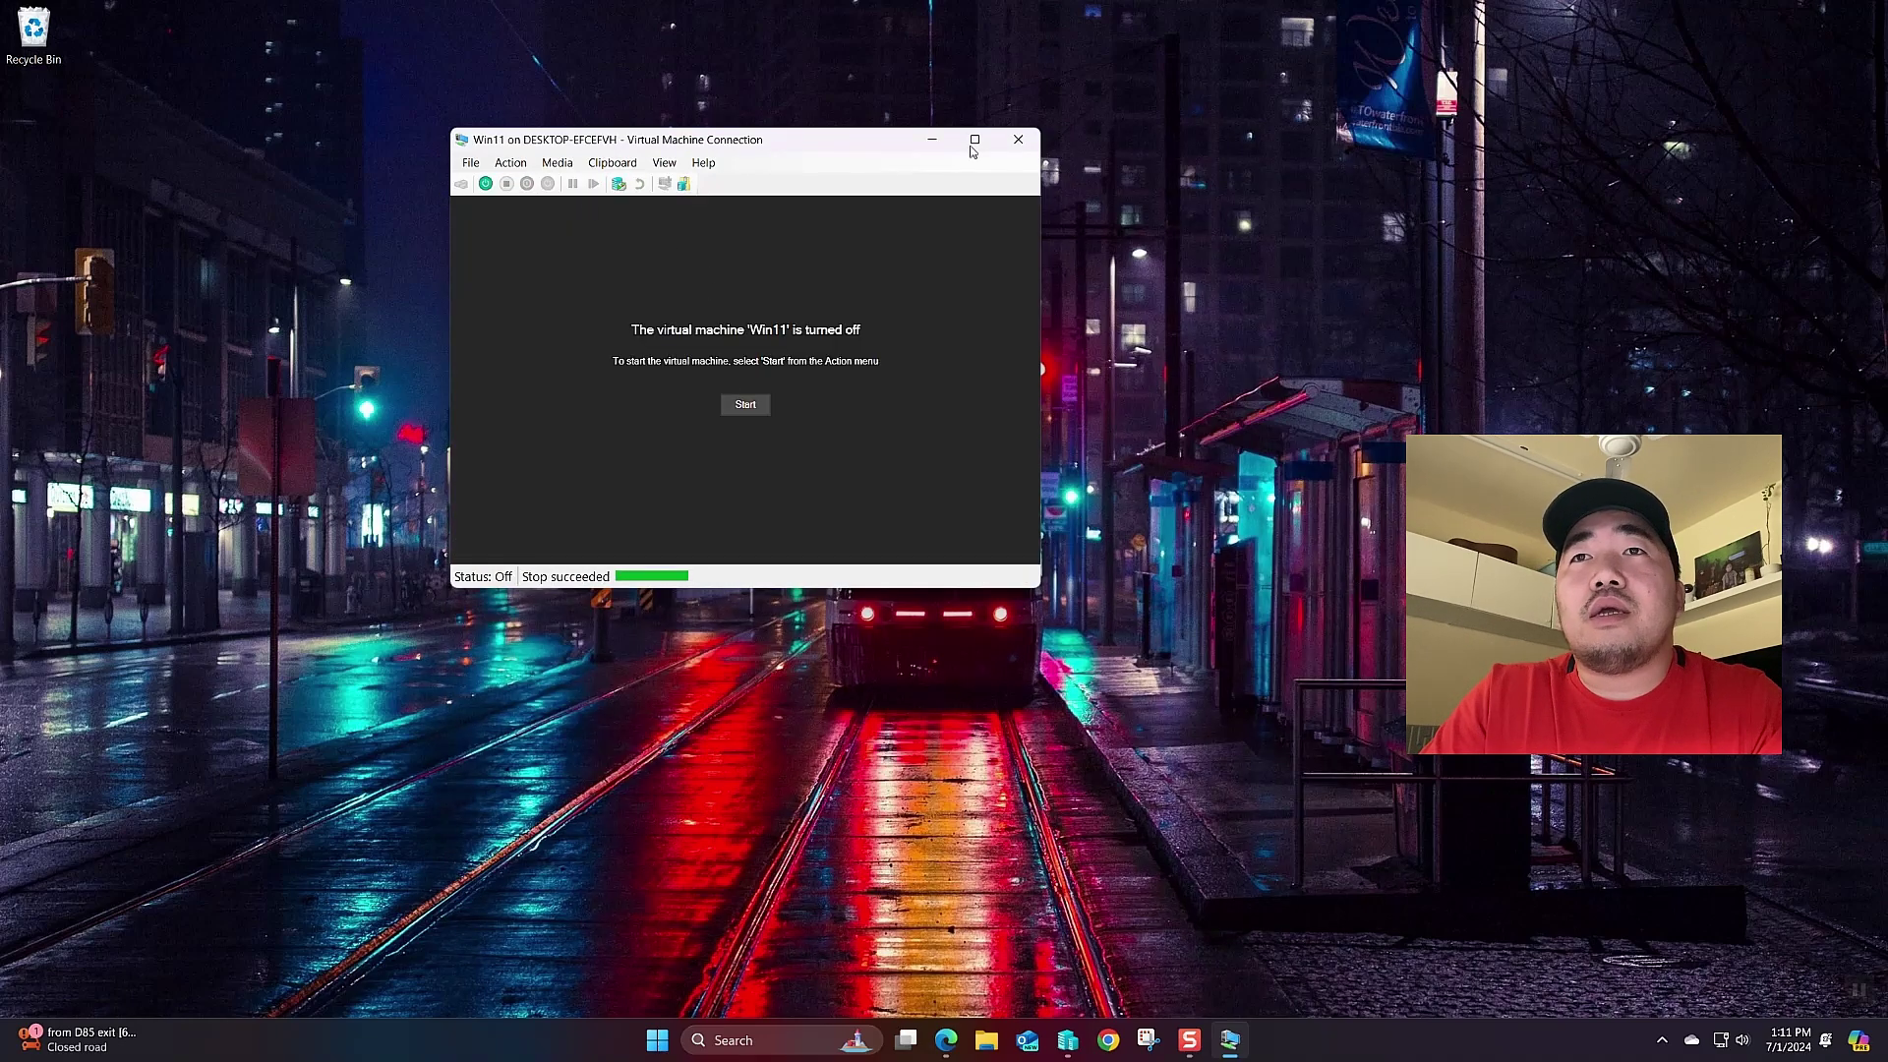
left_click(1068, 1040)
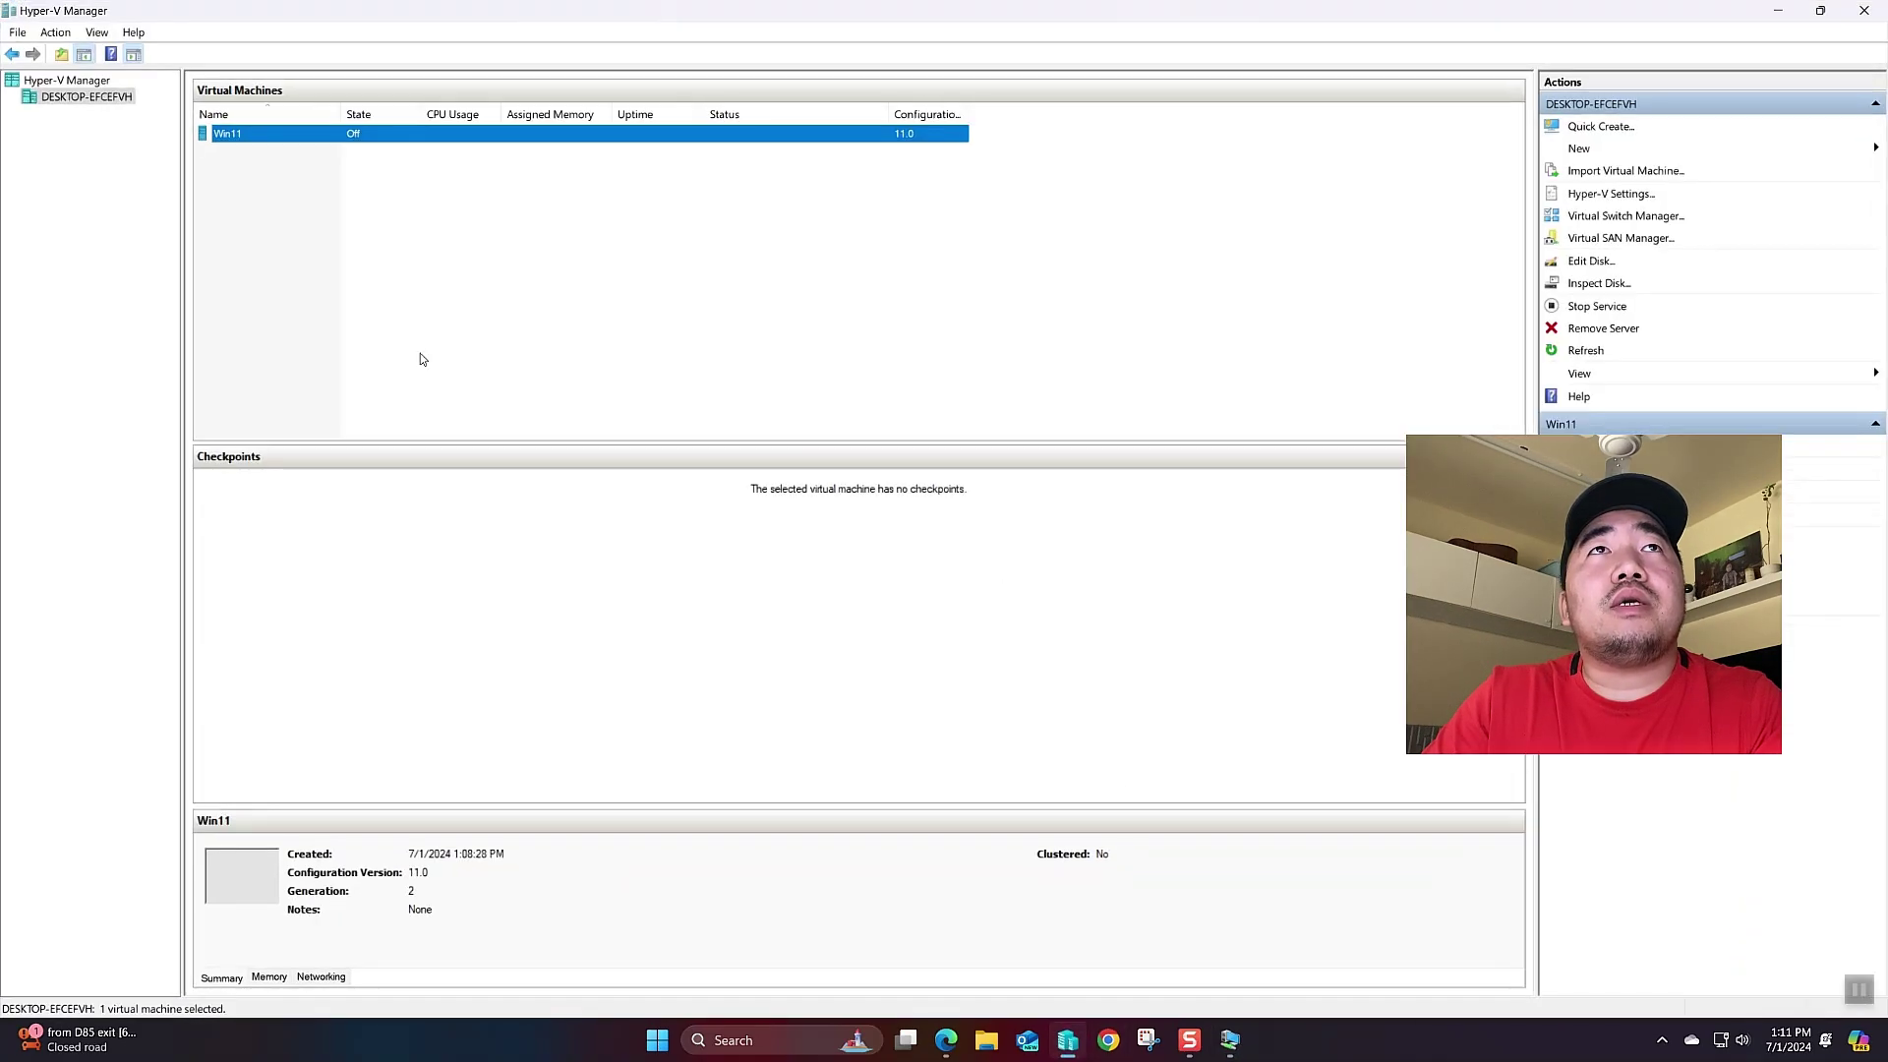
- Check Enable Trusted Platform Module in the Win11 VM's Security settings and save
right_click(291, 149)
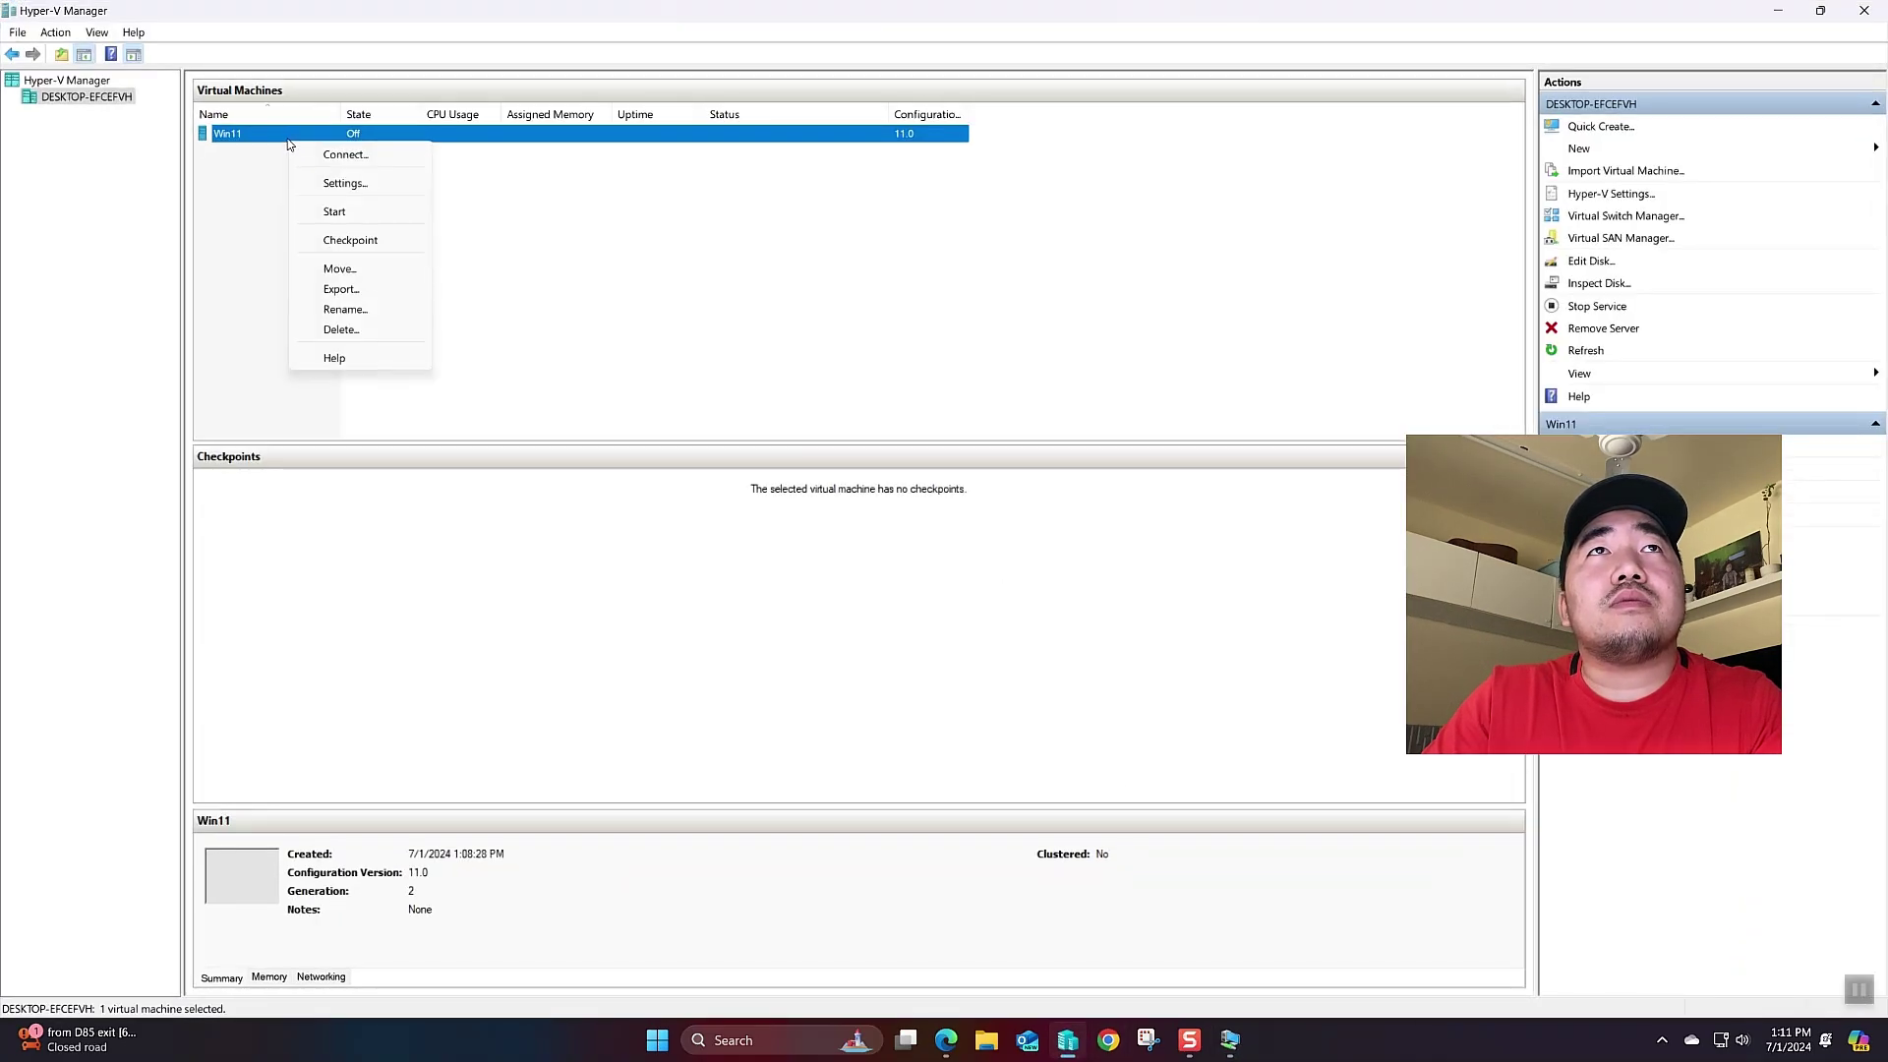
left_click(344, 183)
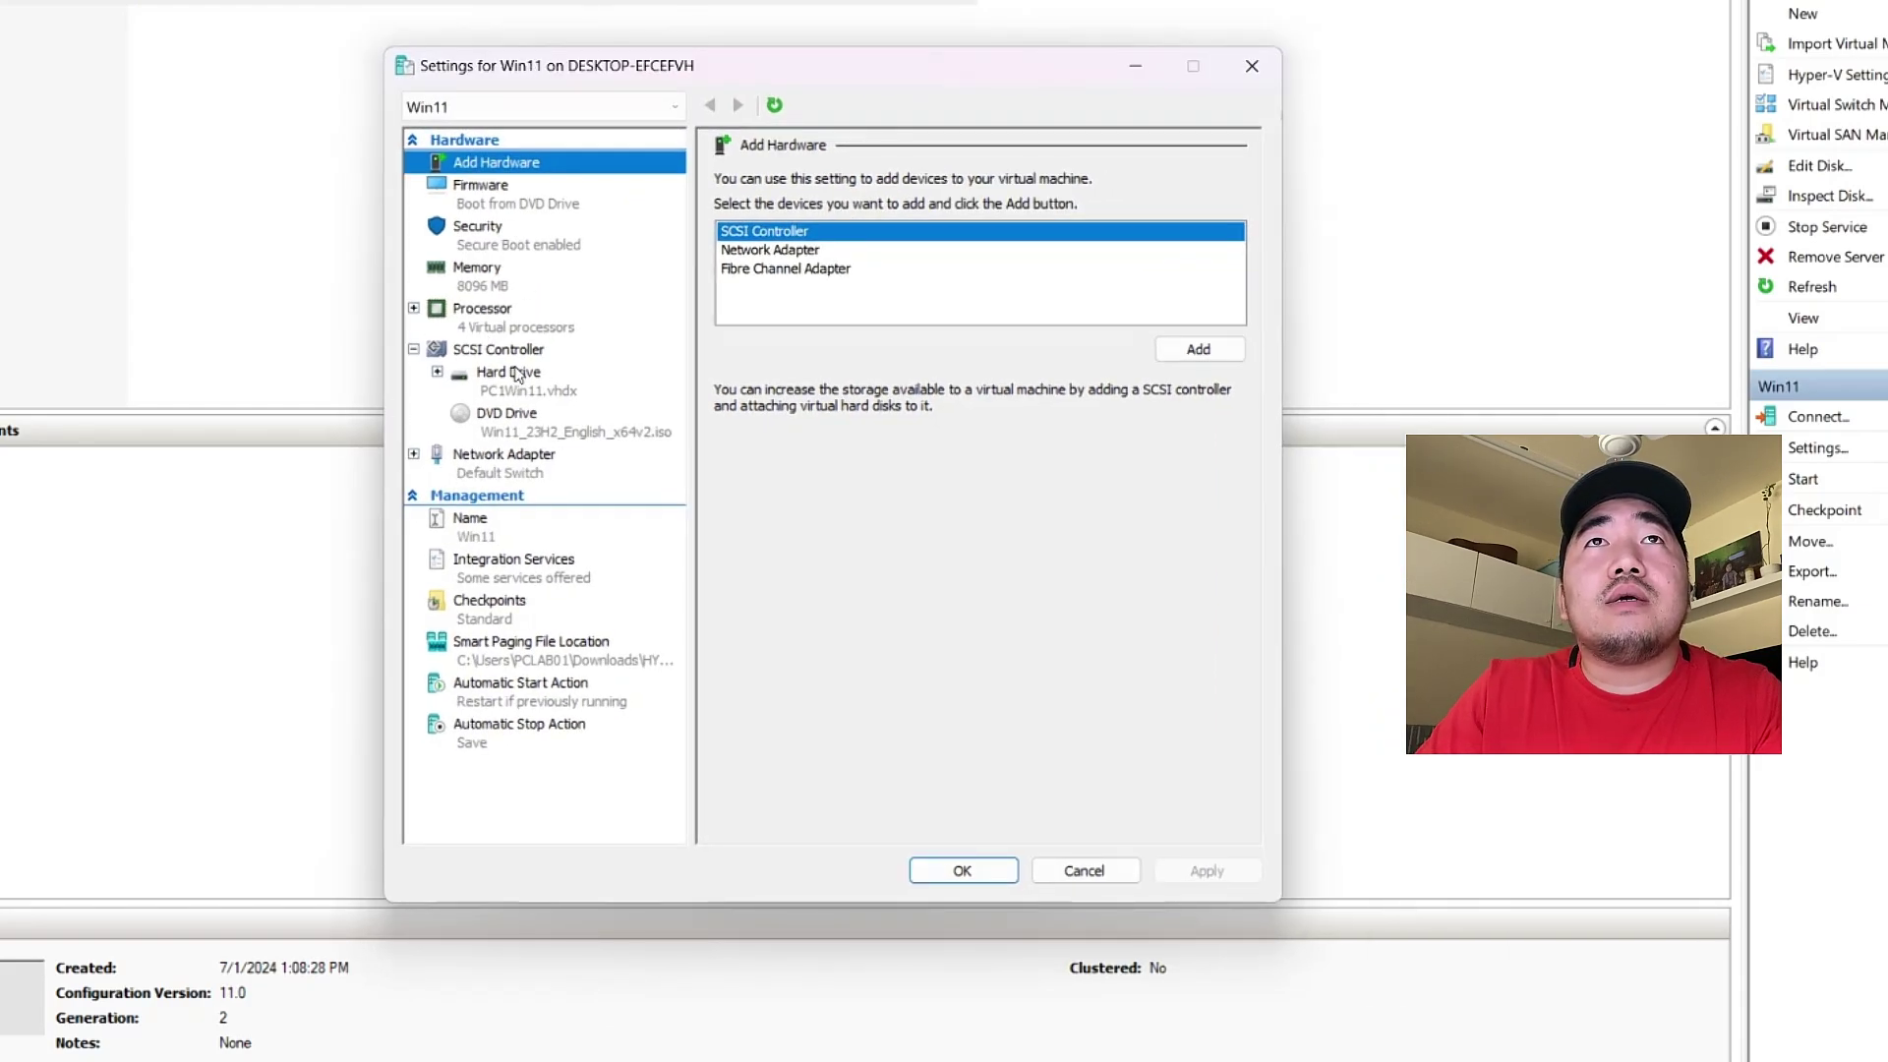
left_click(487, 245)
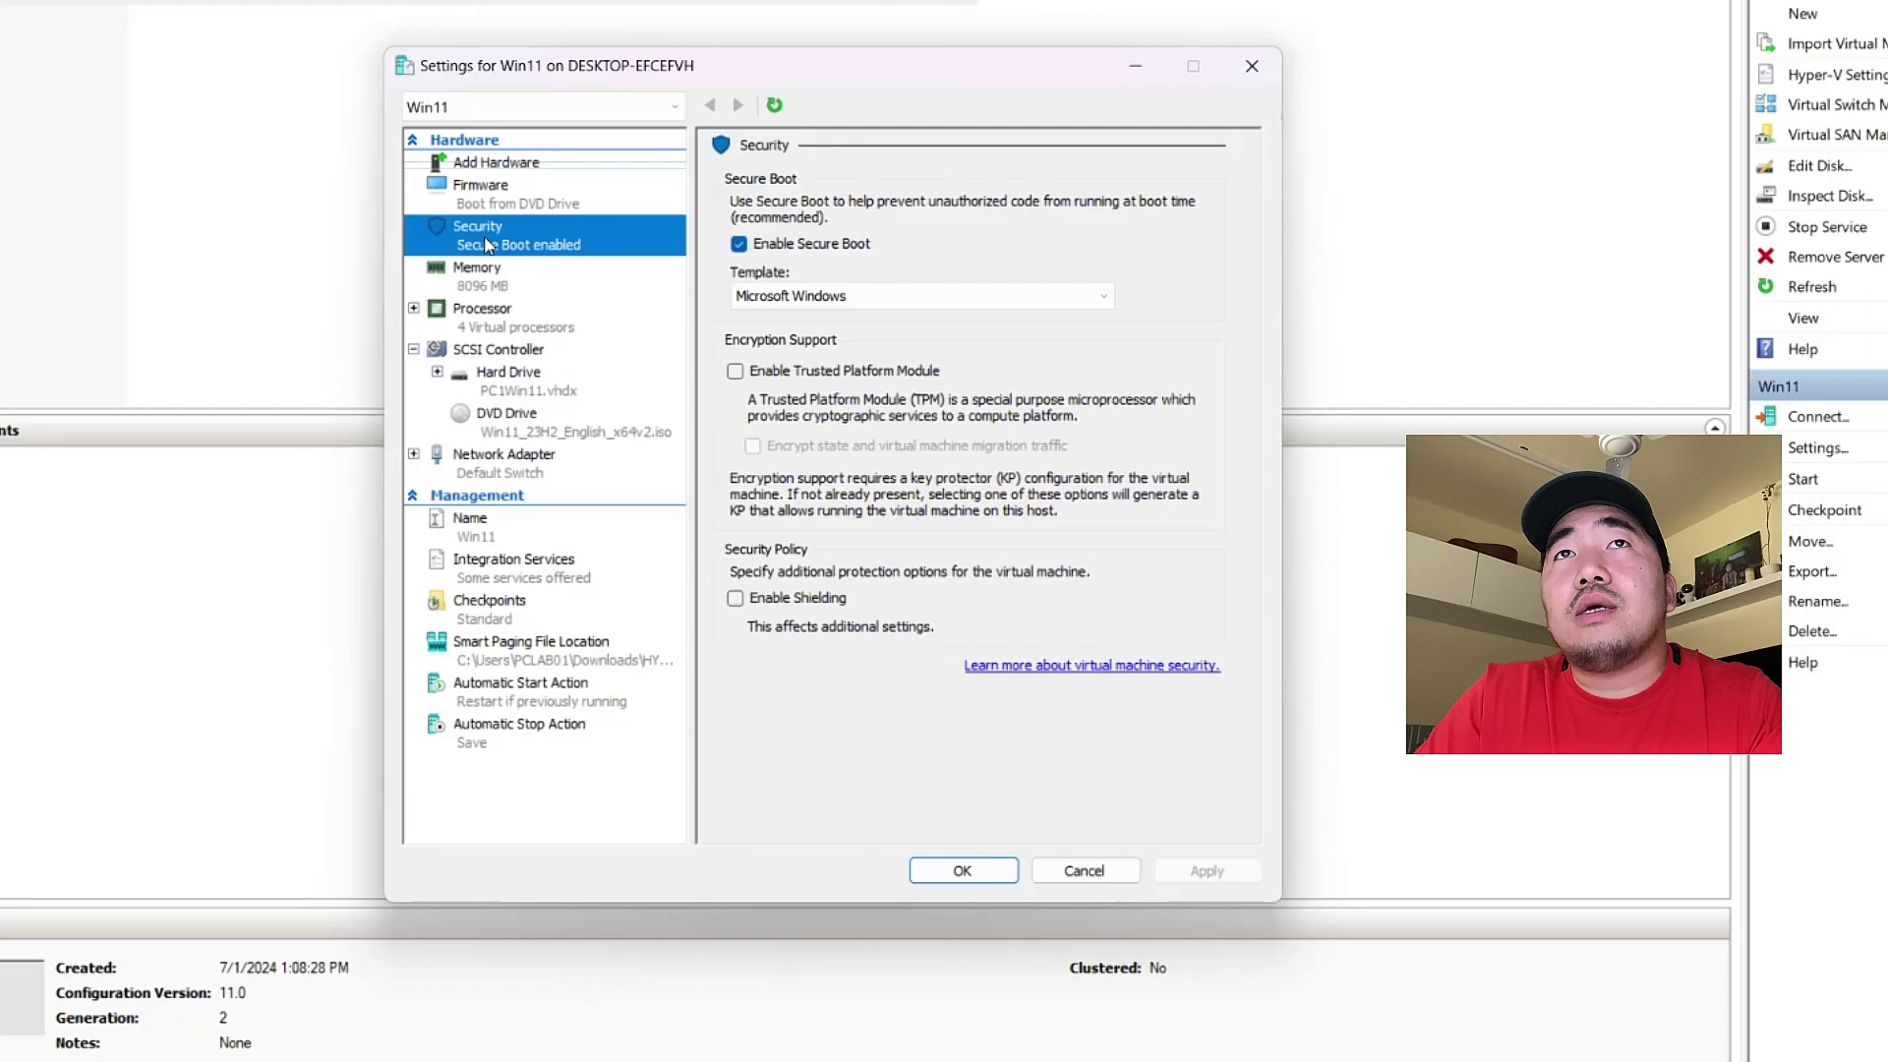
left_click(739, 370)
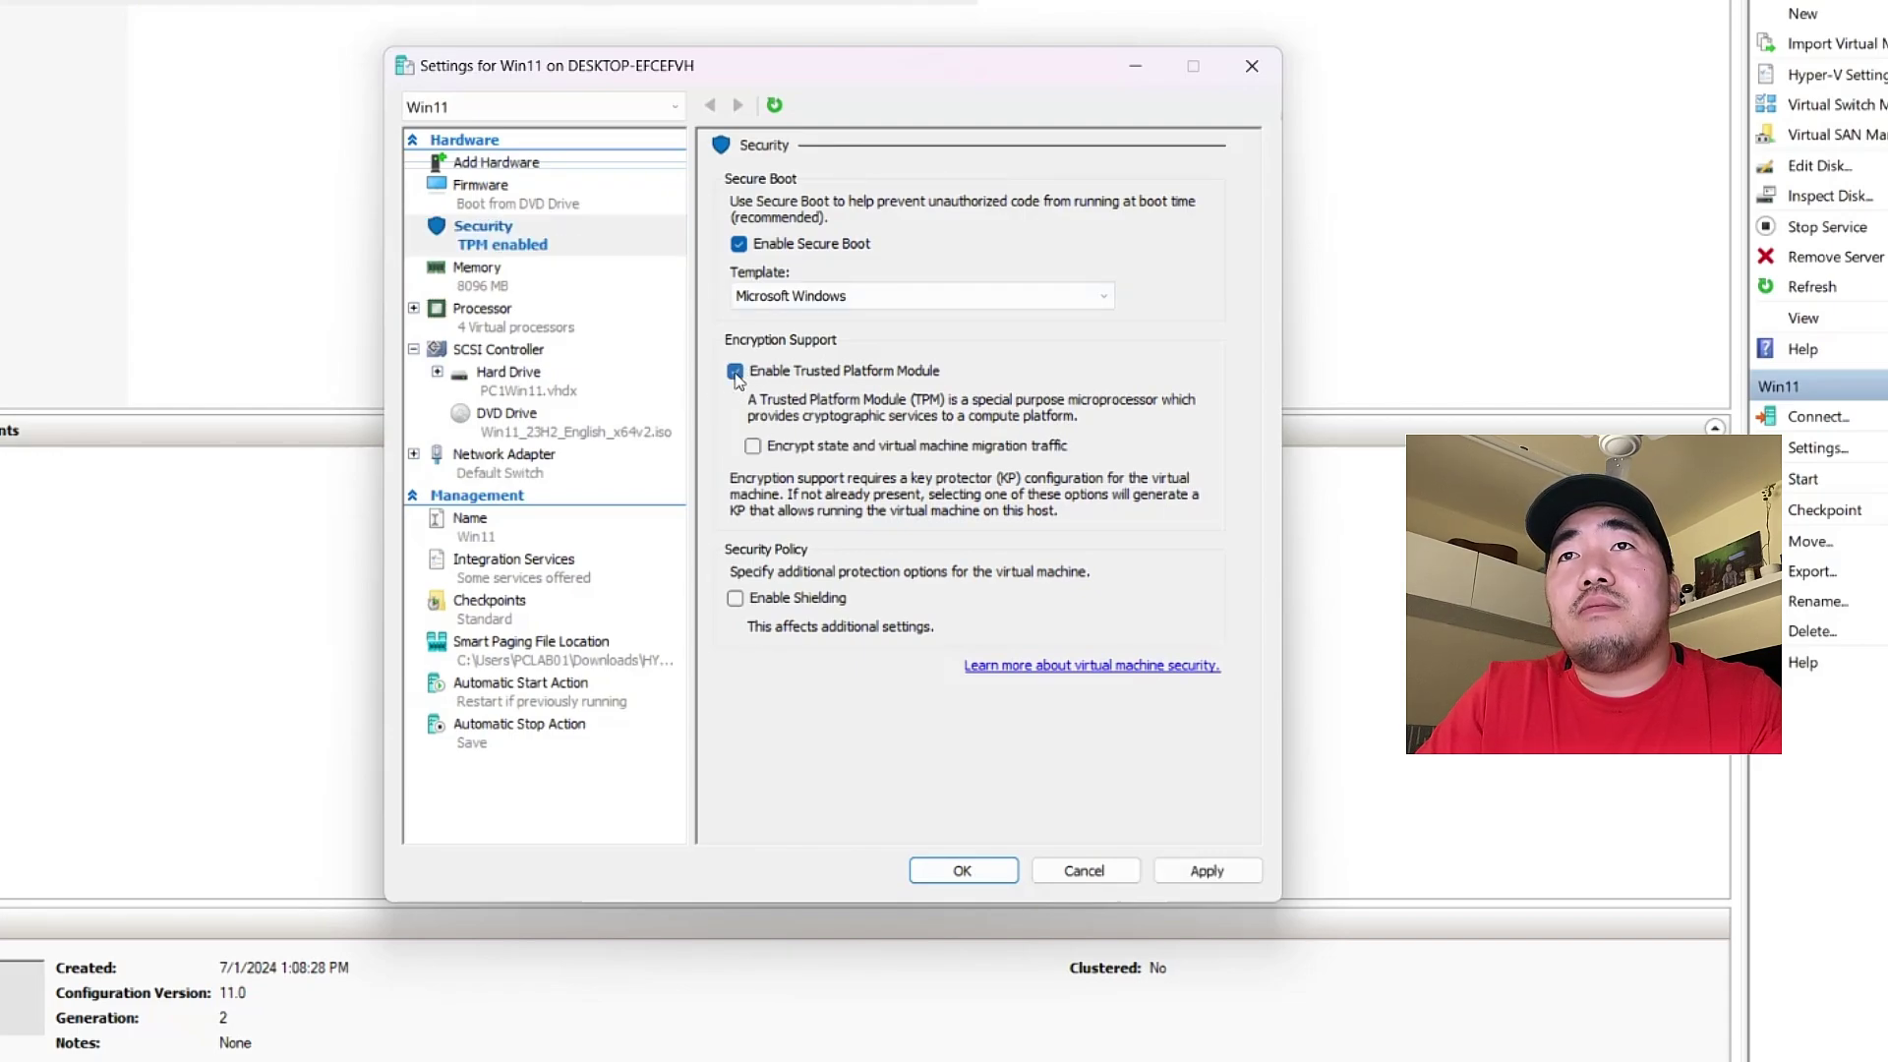
left_click(1205, 871)
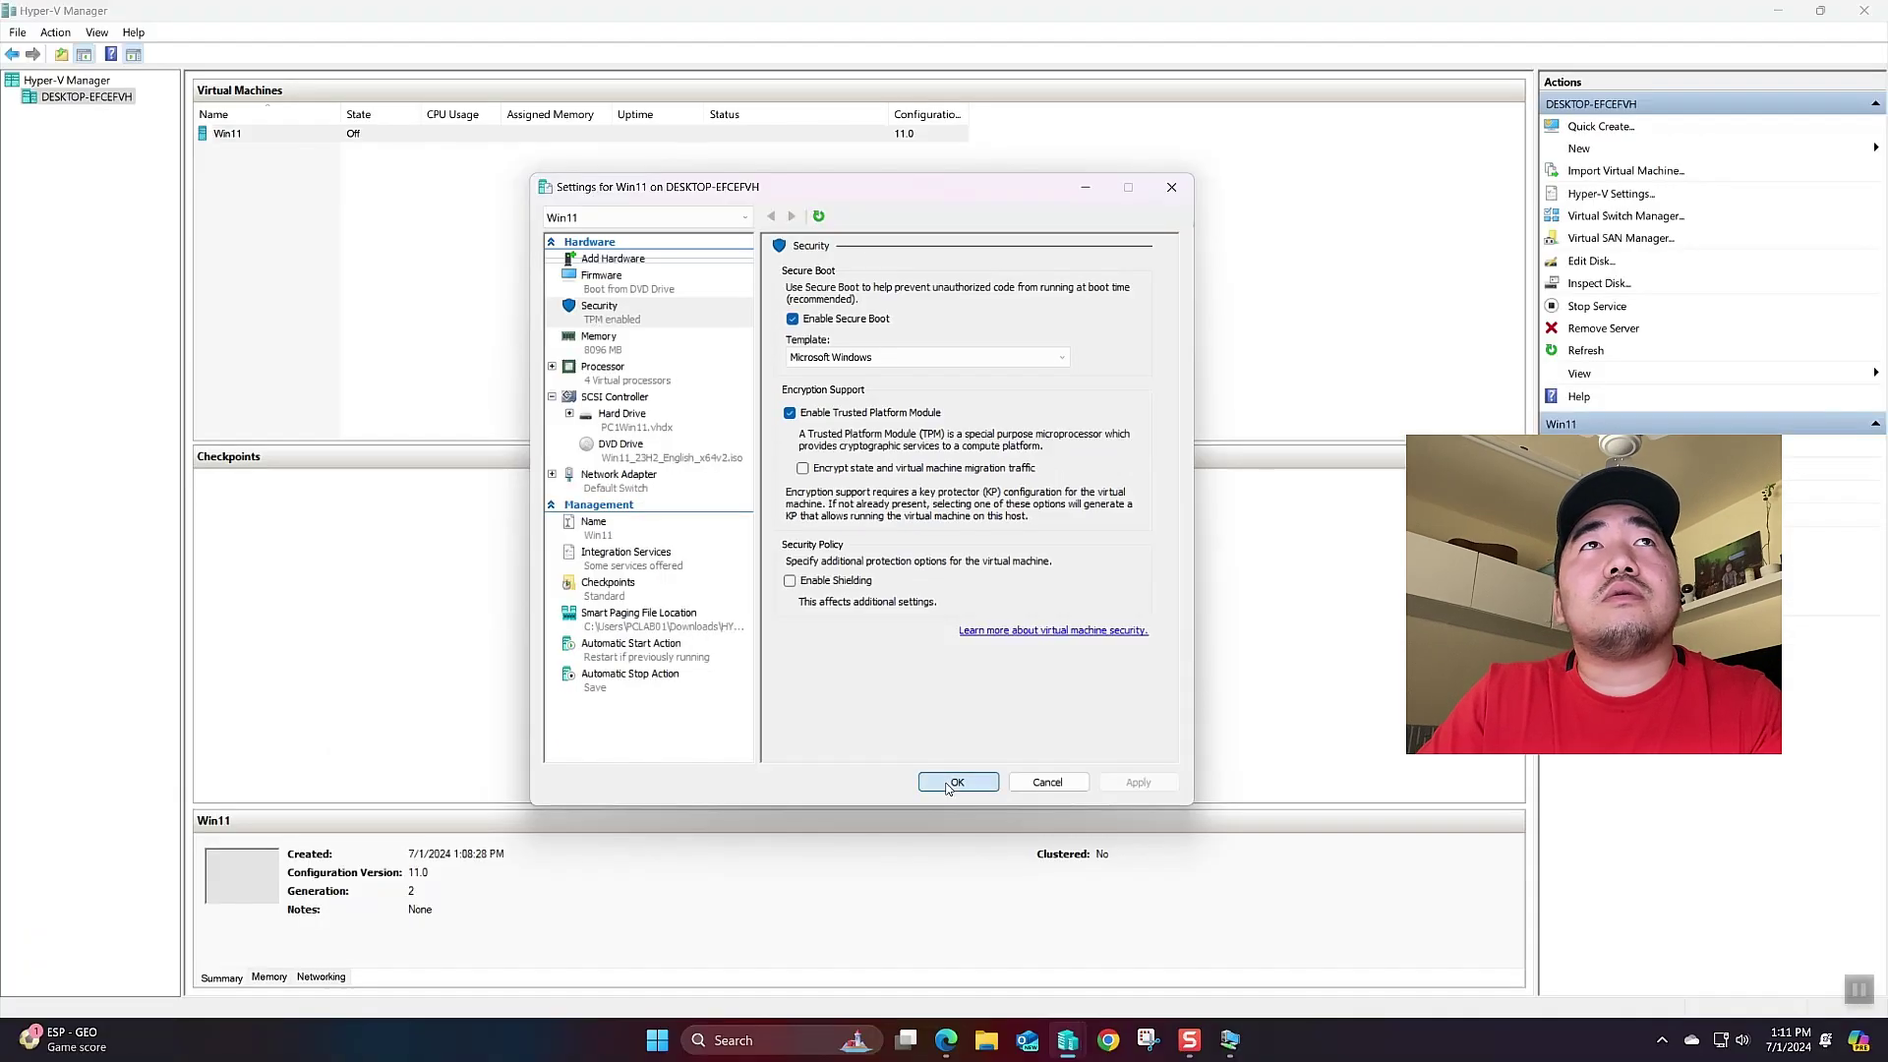
left_click(956, 782)
- Connect to Win11, start it and boot from the installer DVD
right_click(258, 131)
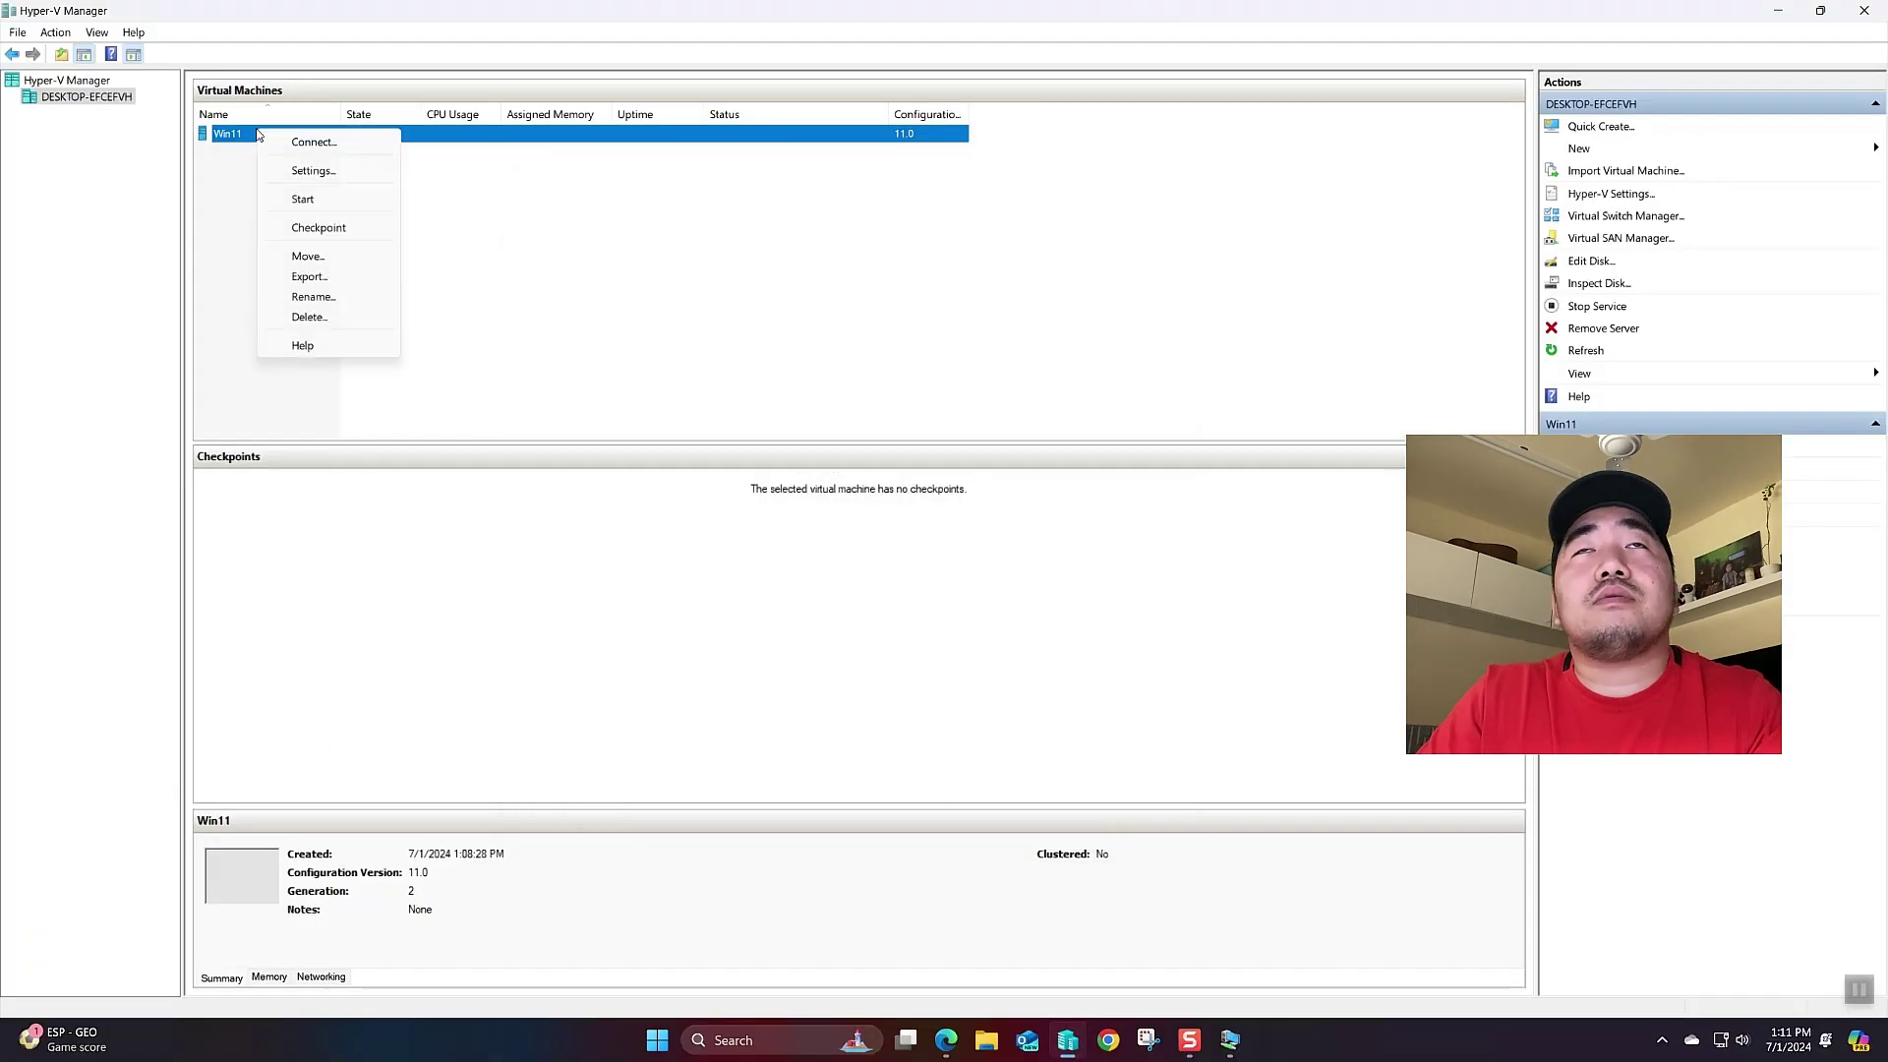
left_click(275, 140)
left_click(745, 406)
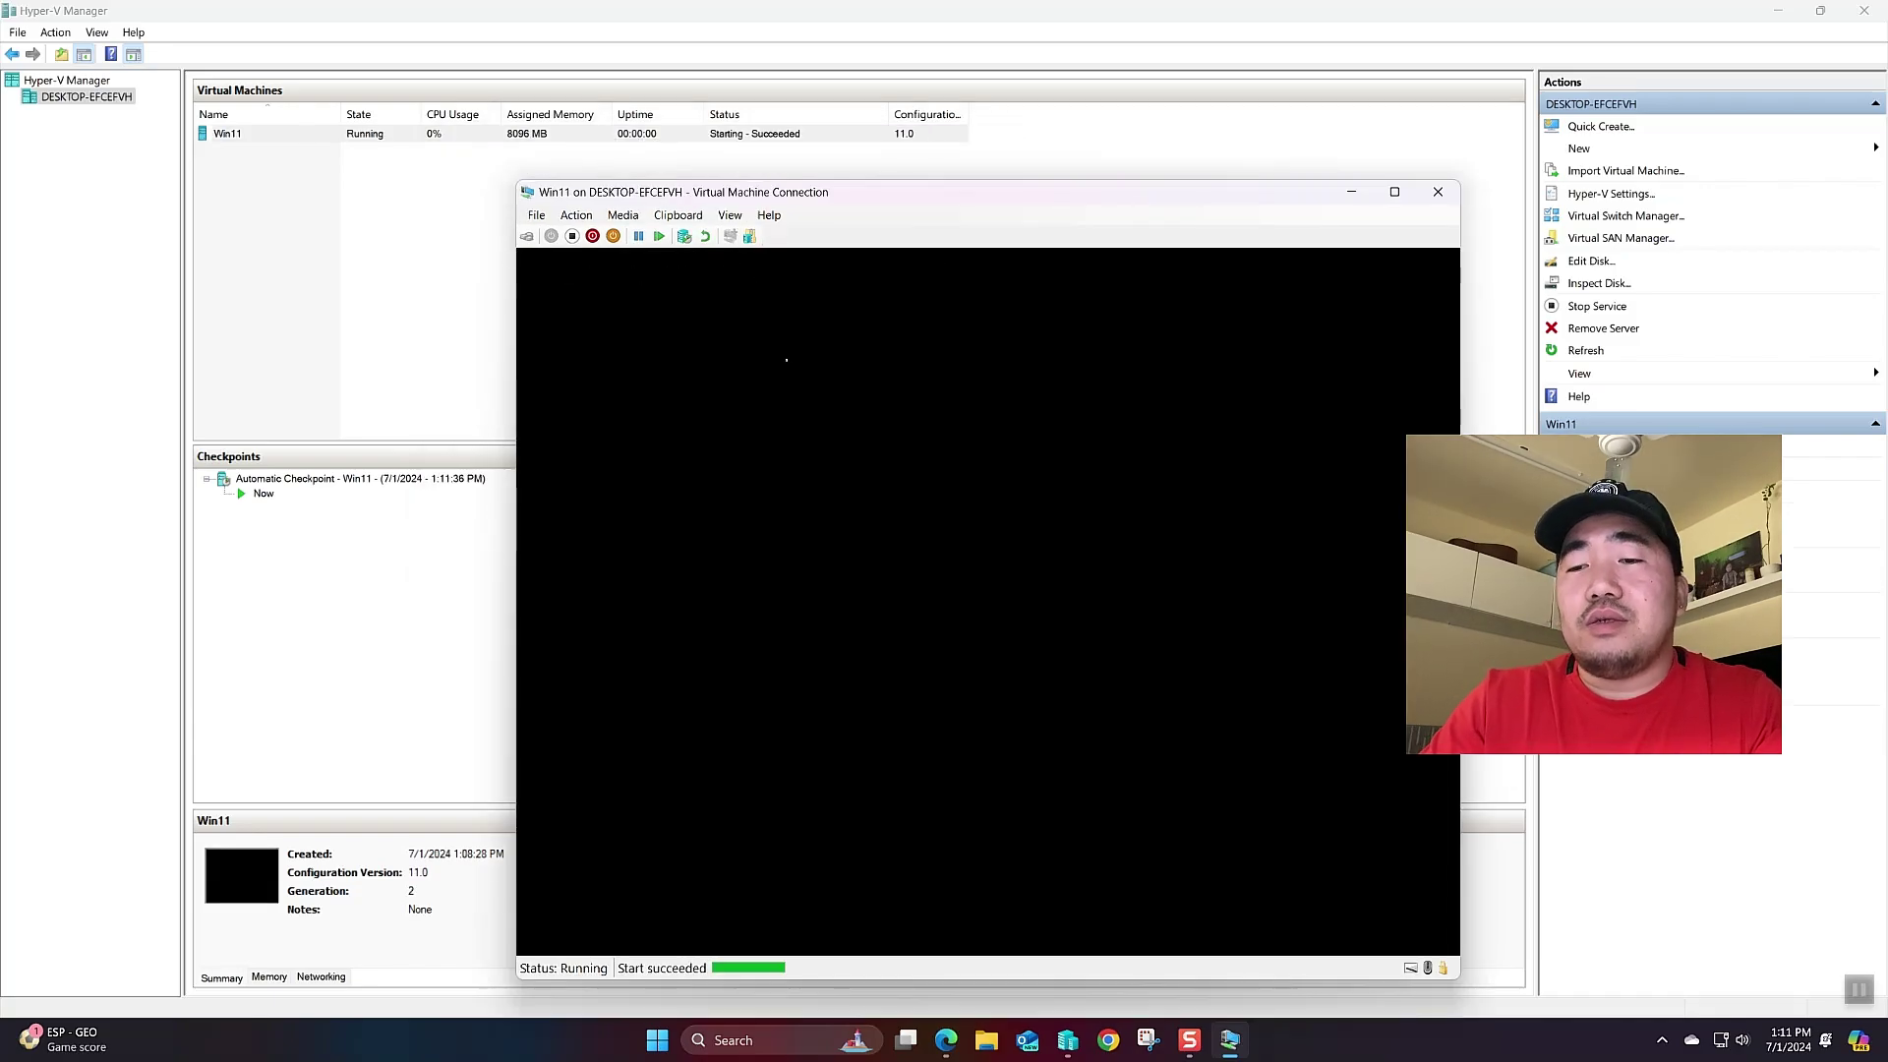
key("Return")
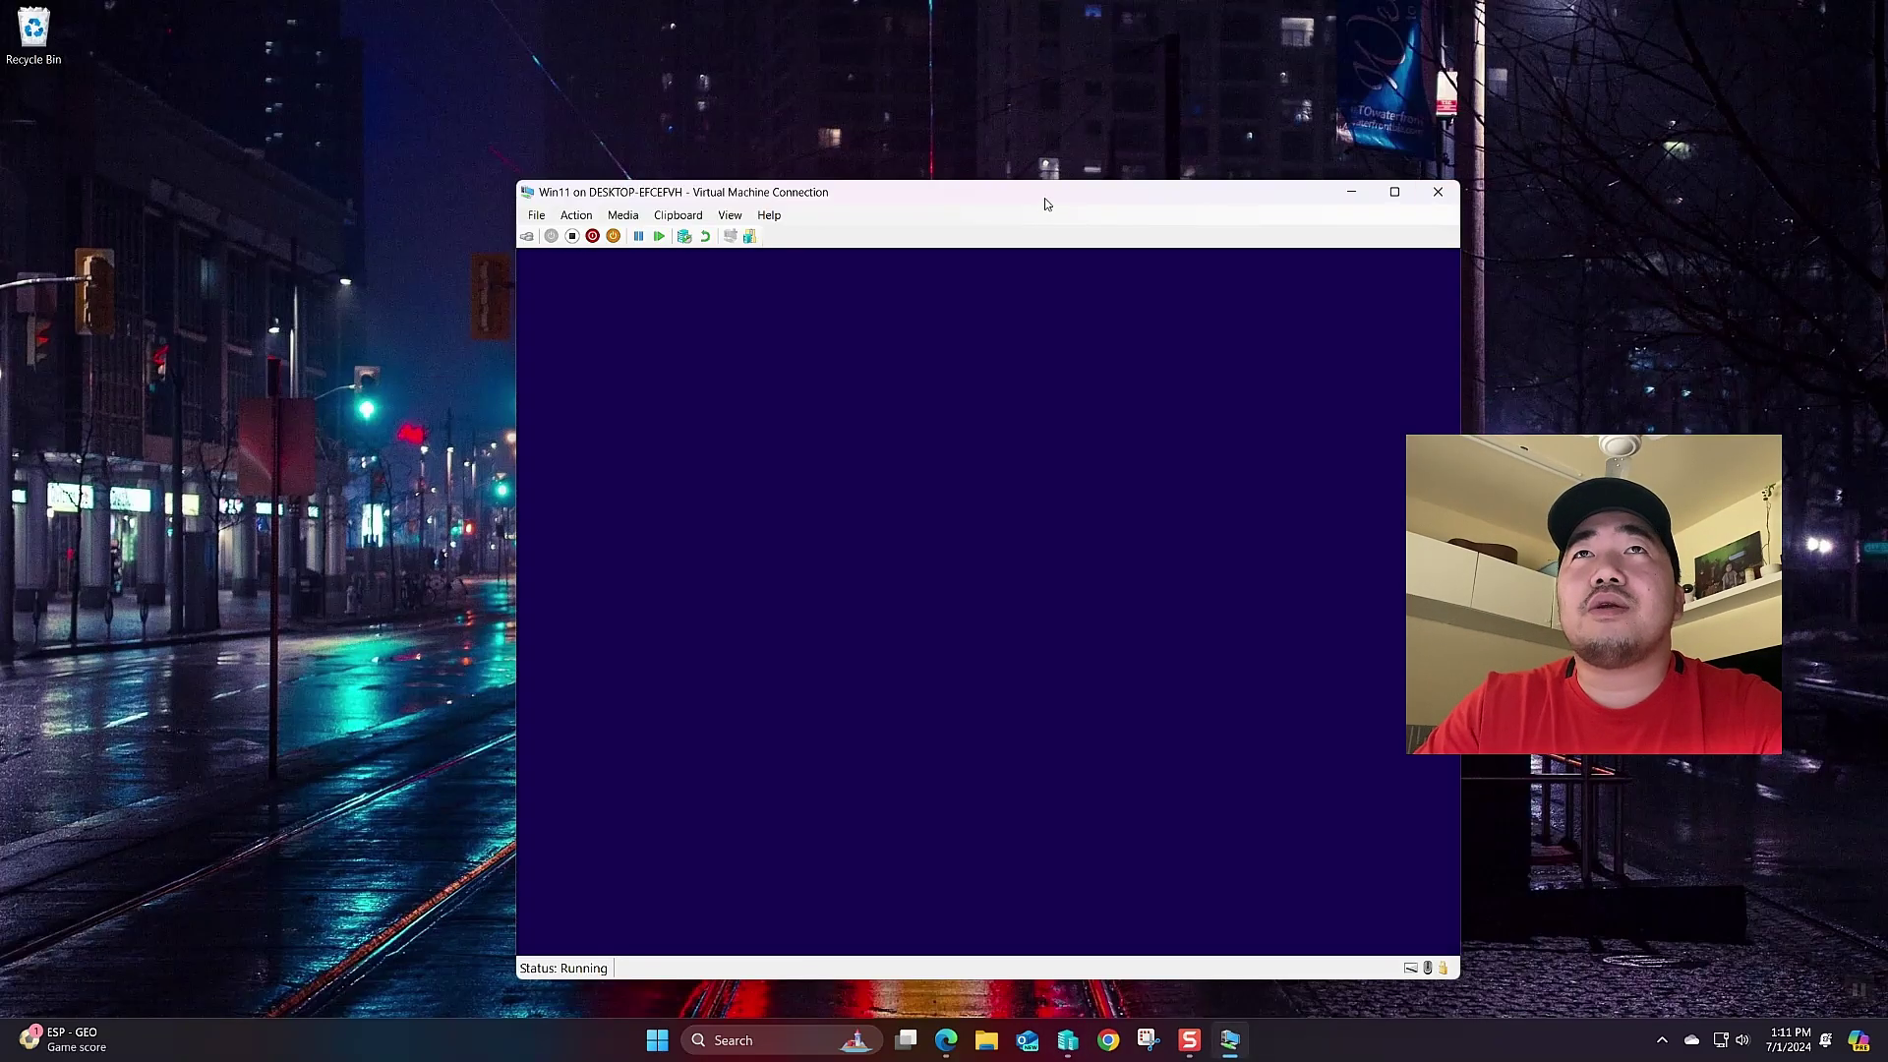
left_click_drag(1046, 203, 1000, 140)
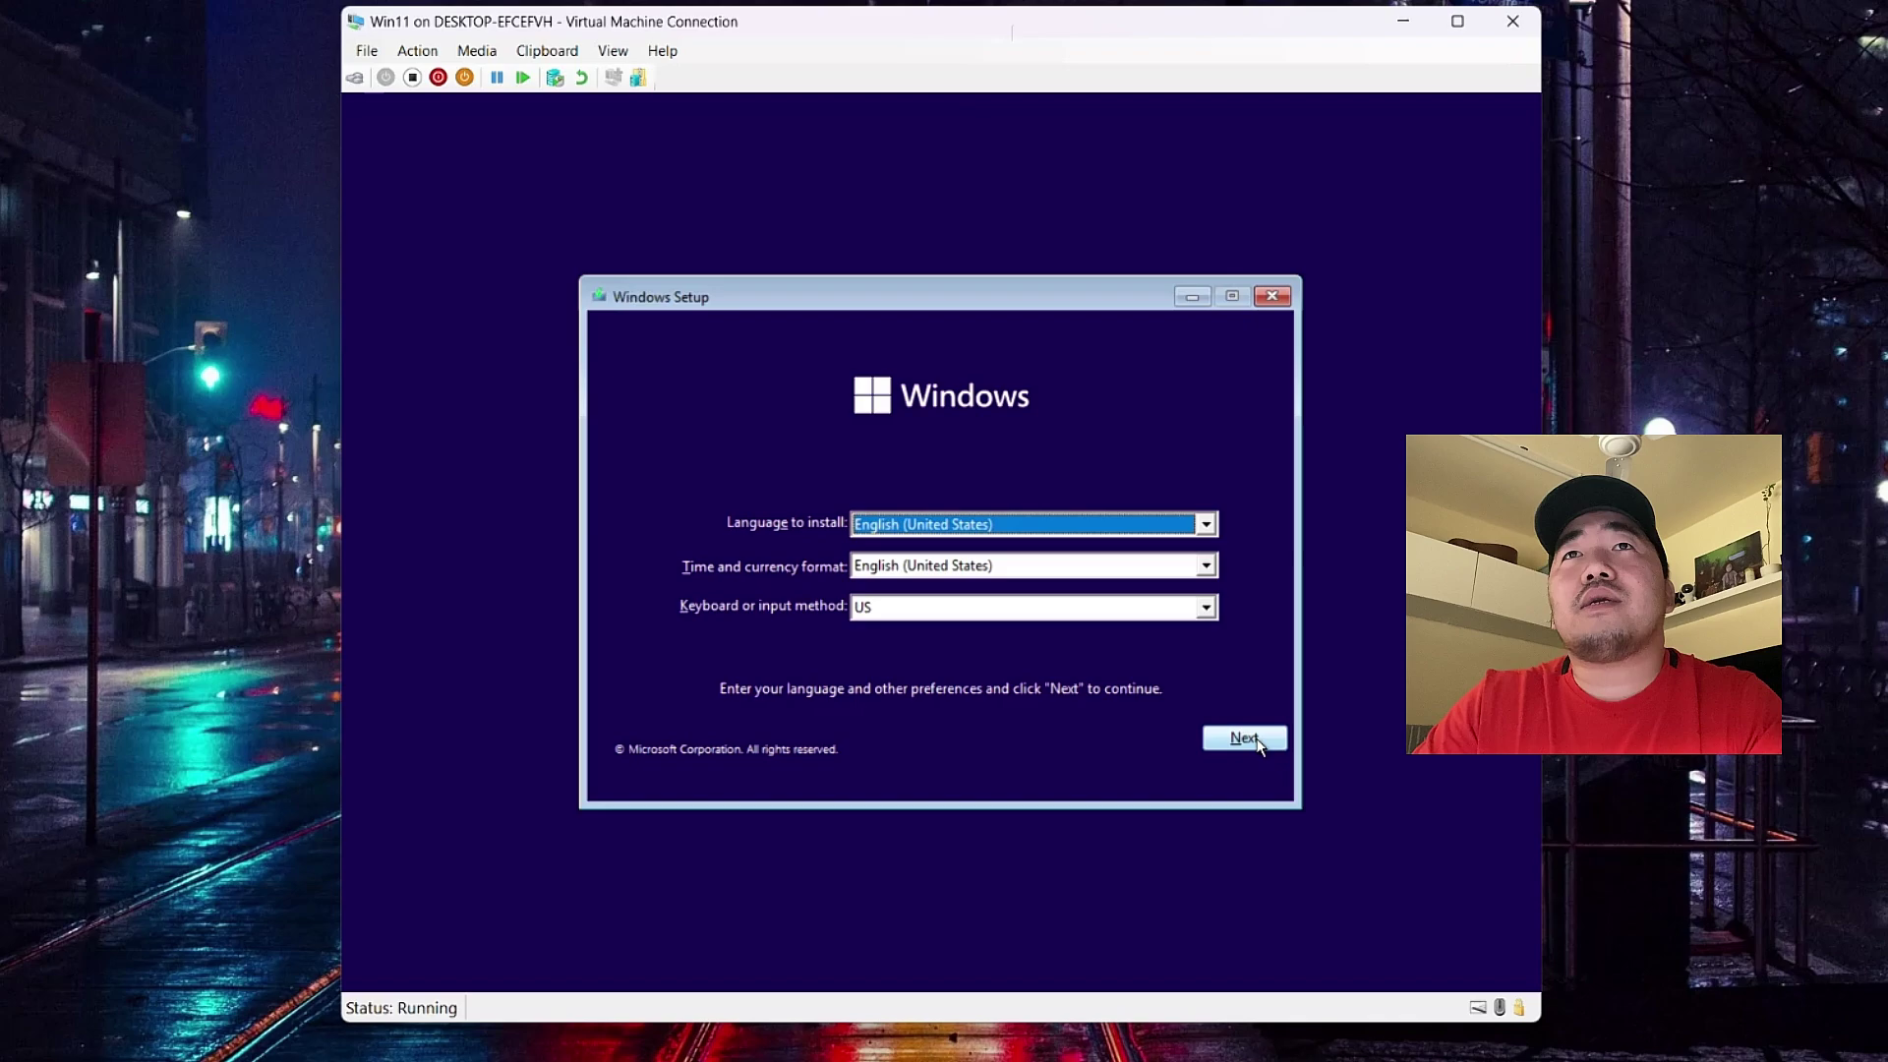
- Keep the default language, skip the product key and choose Windows 11 Pro
left_click(1245, 738)
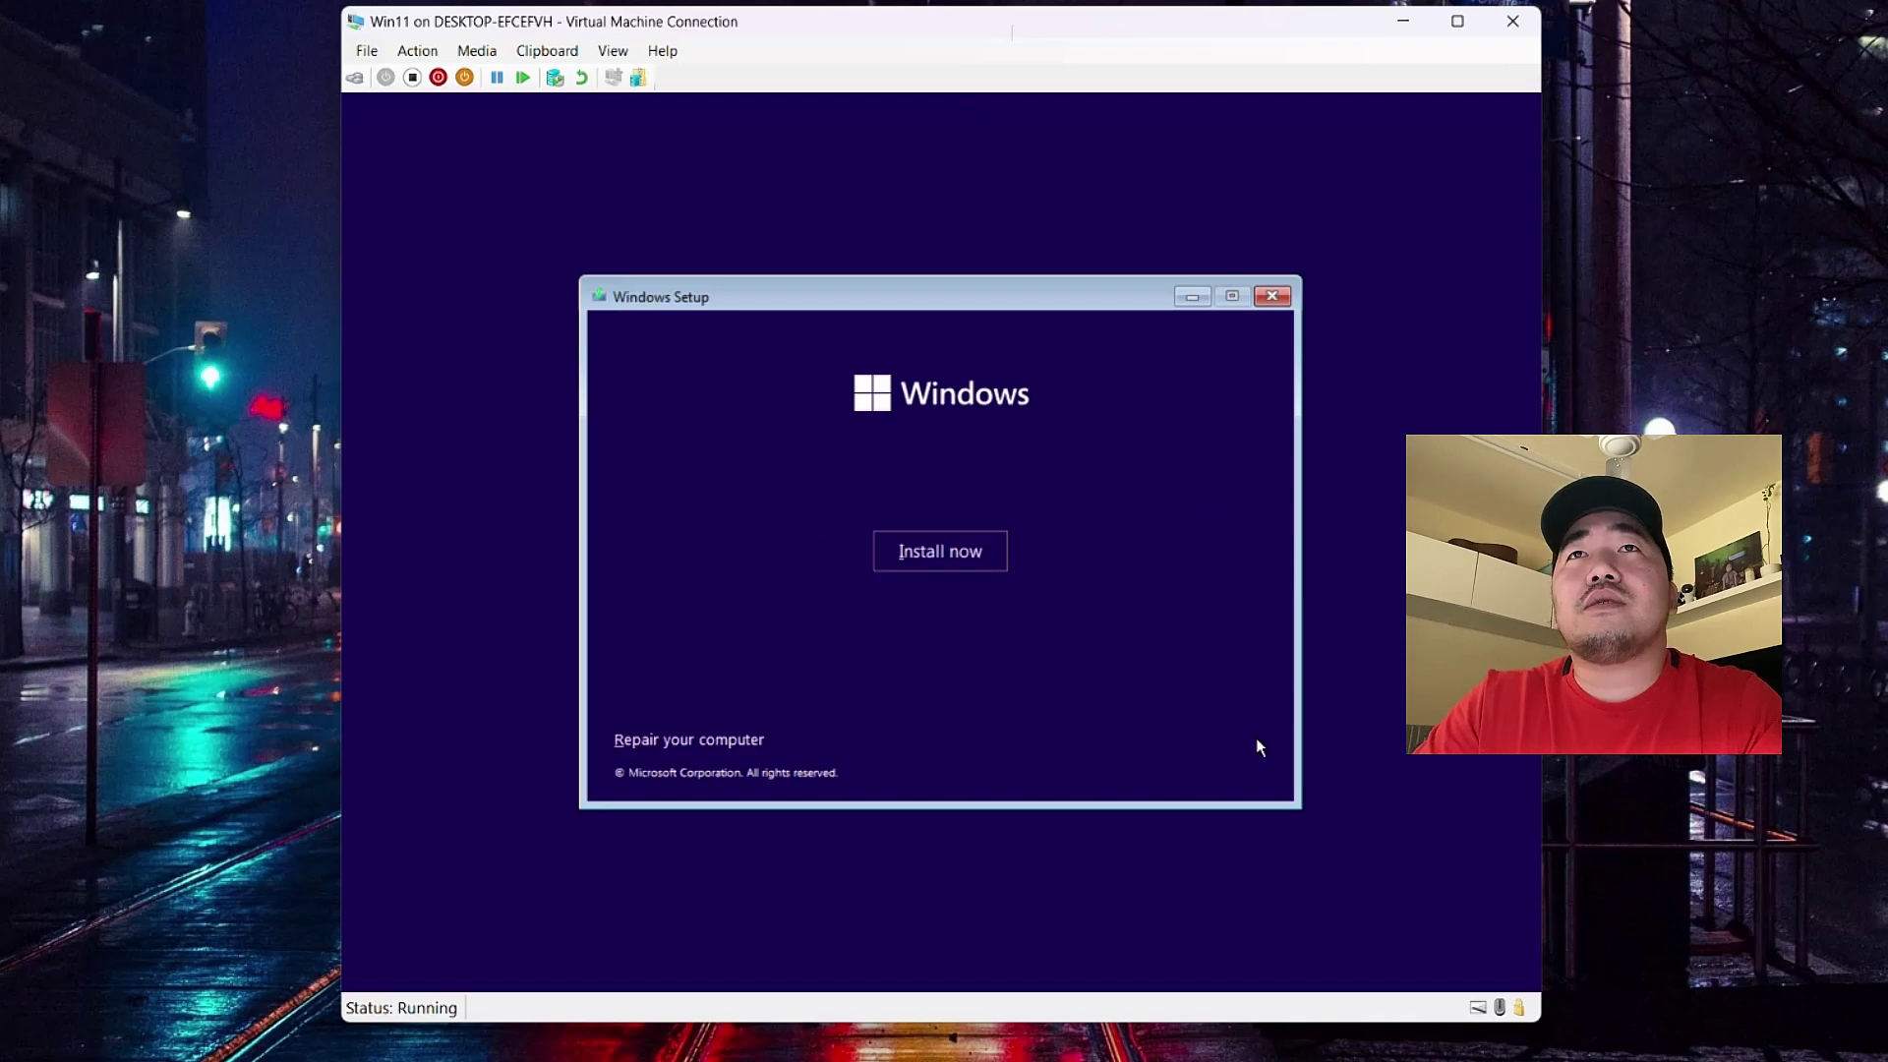
left_click(946, 549)
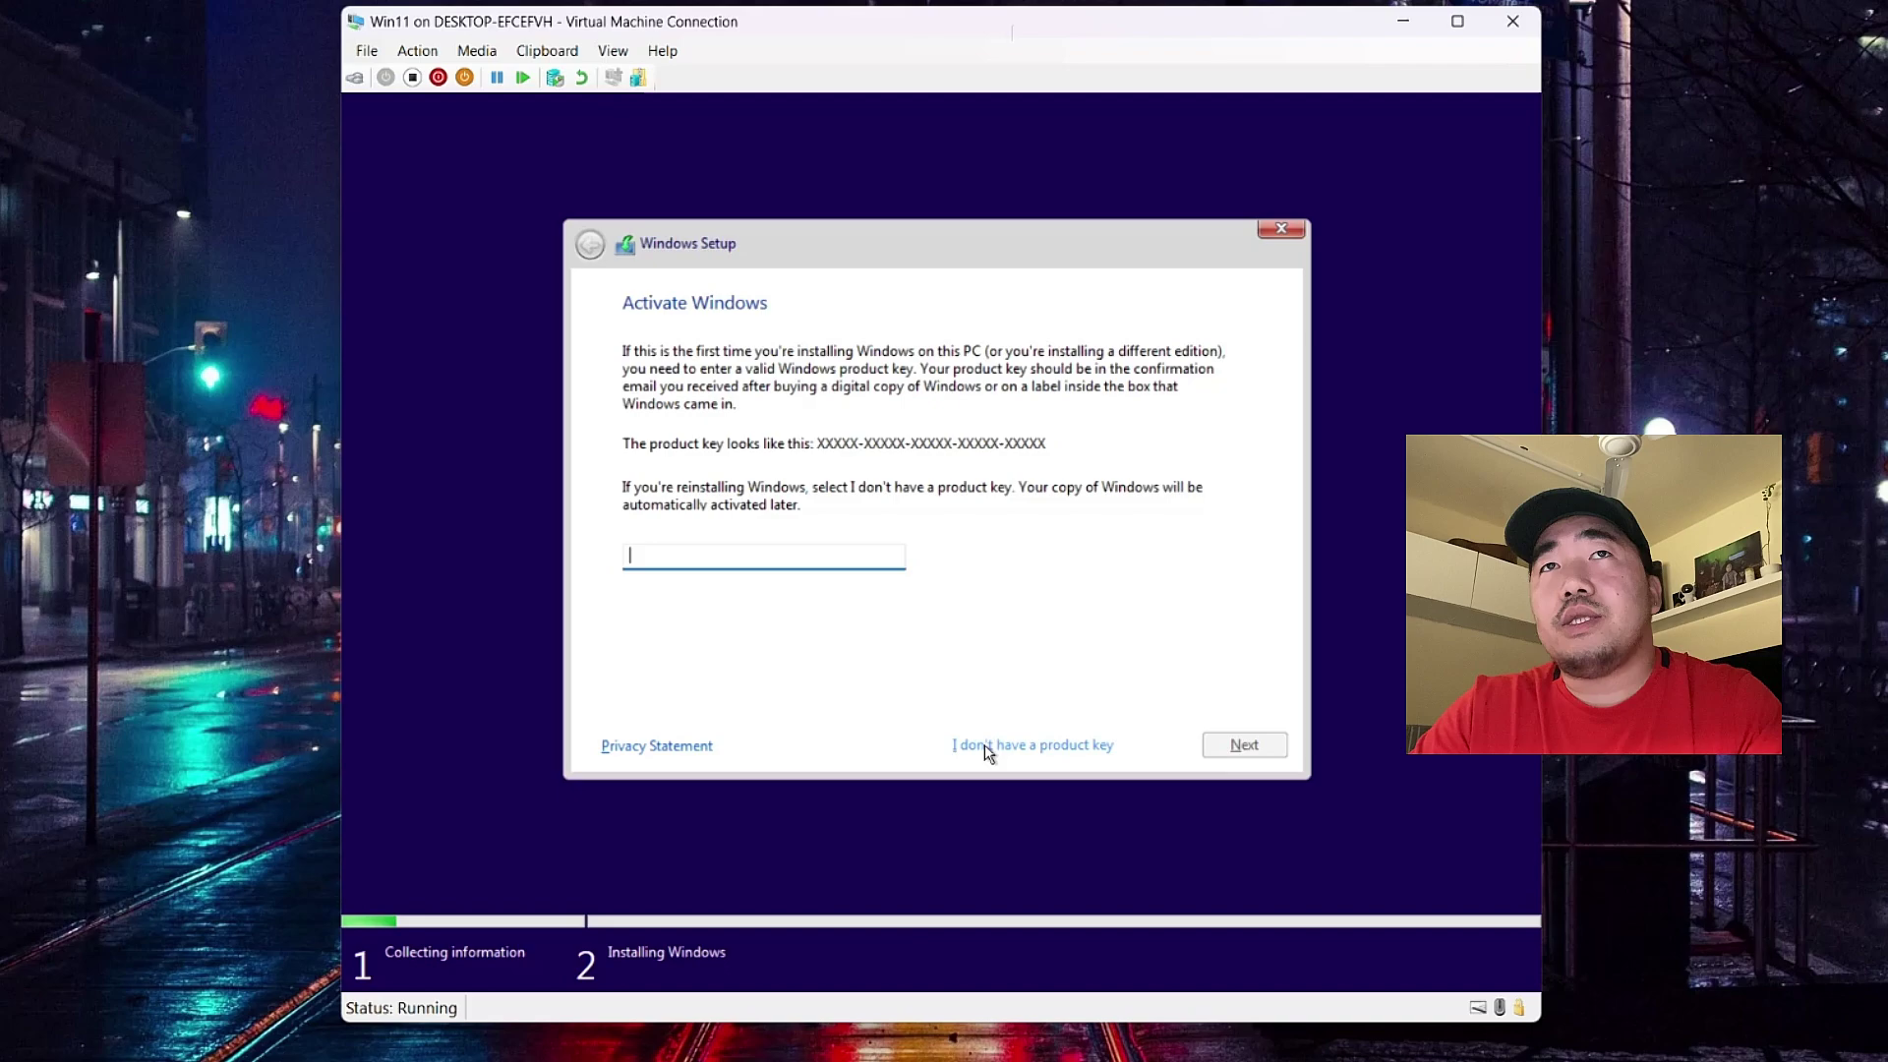
left_click(984, 745)
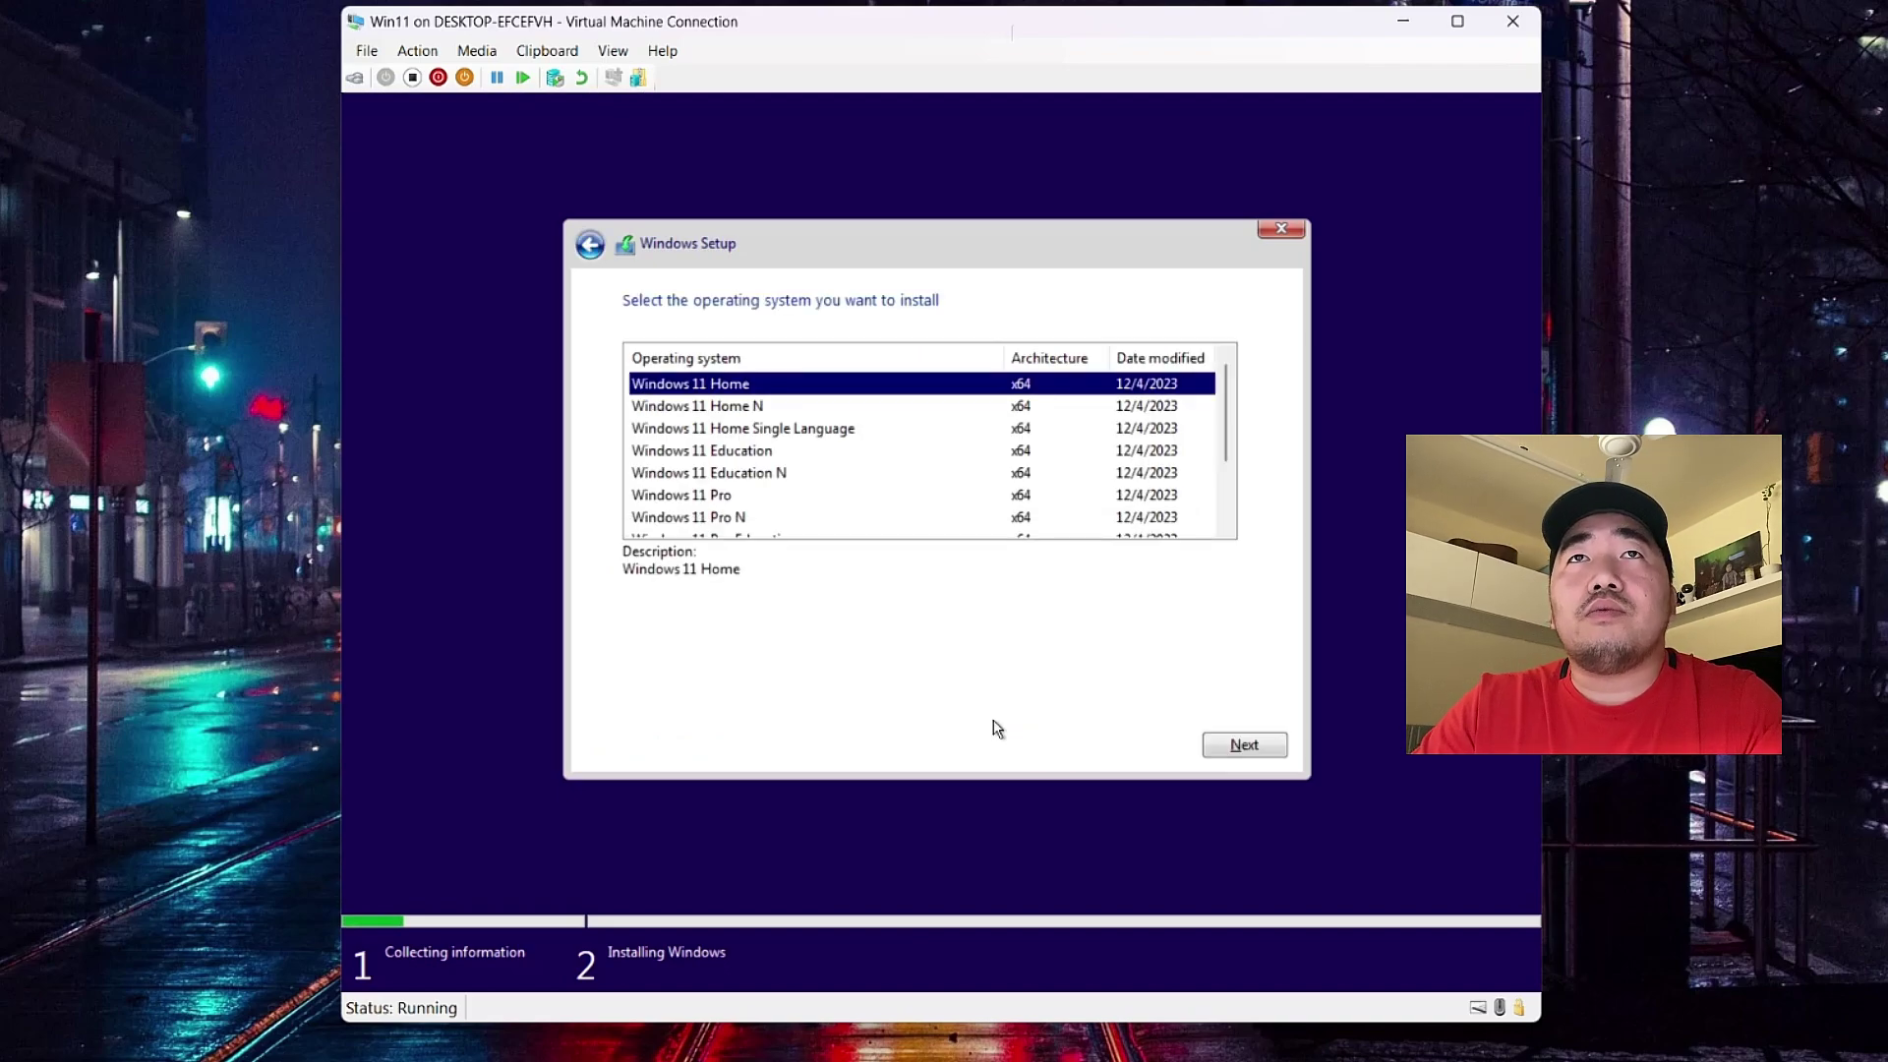
left_click(657, 498)
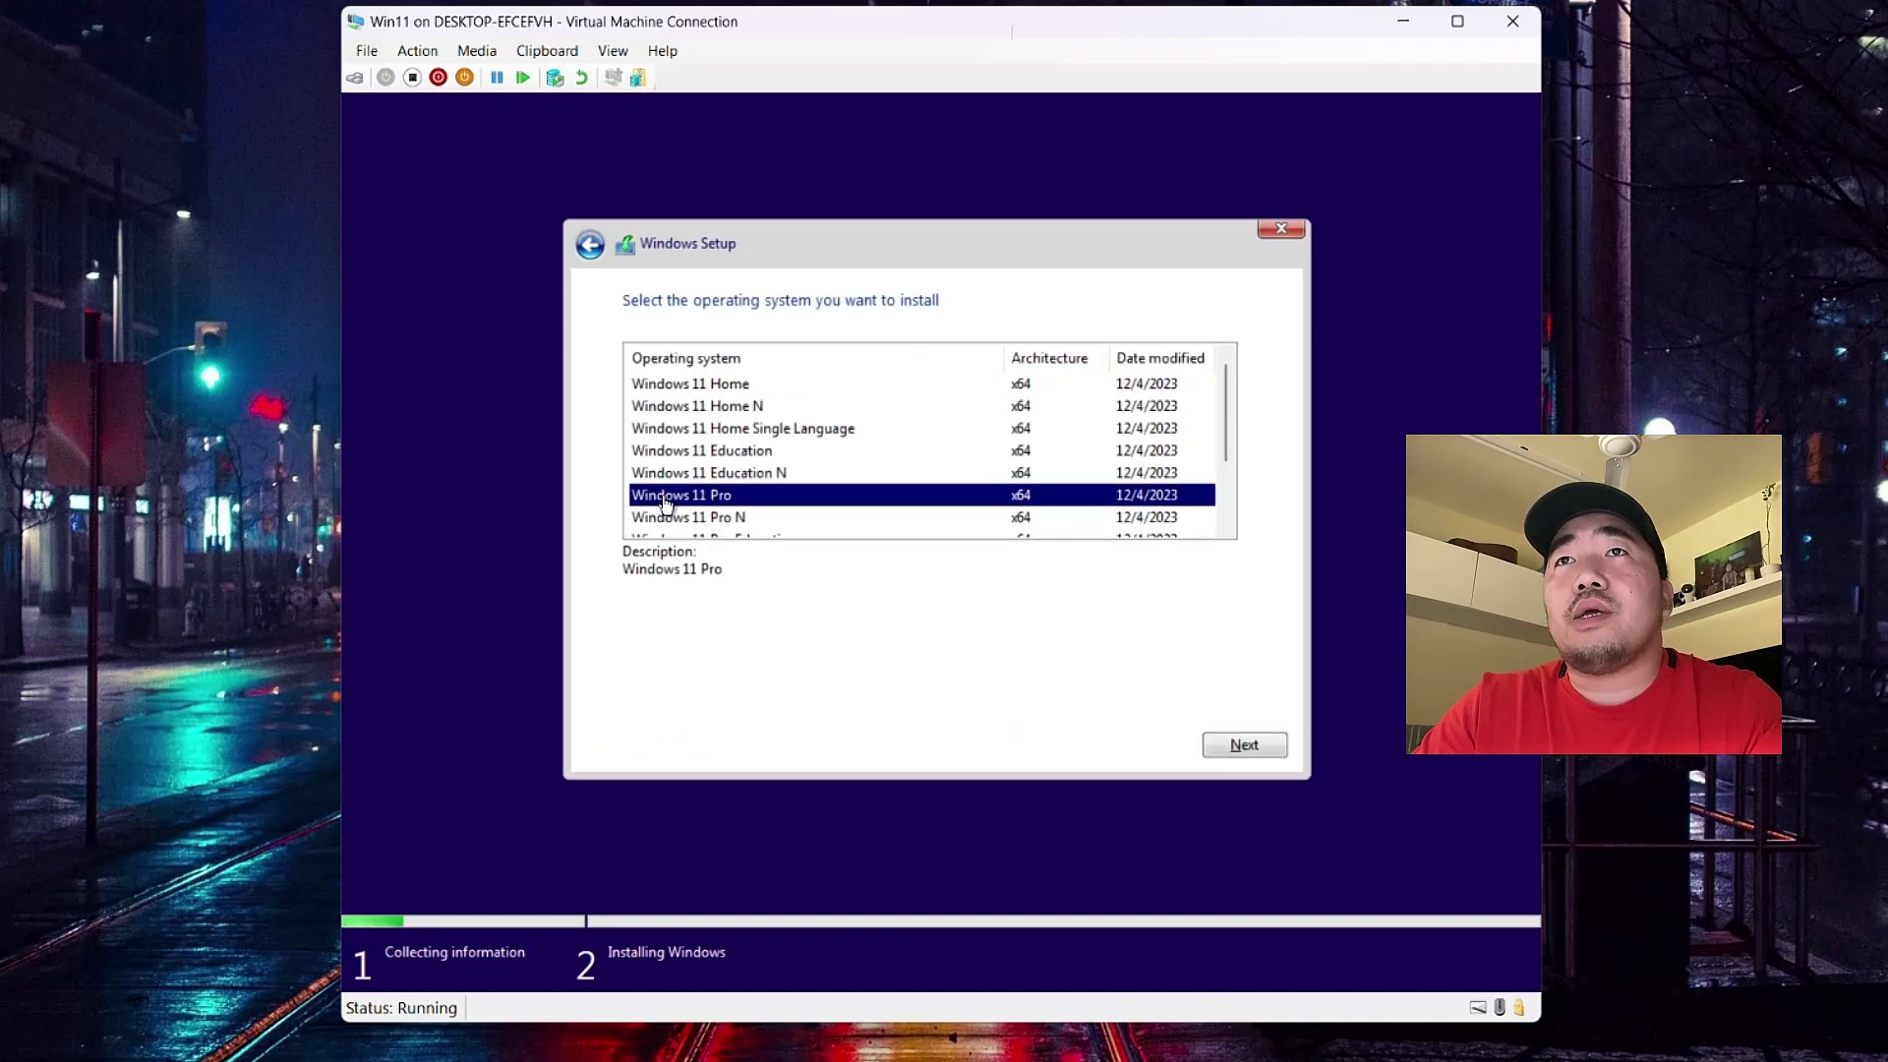
left_click(1243, 747)
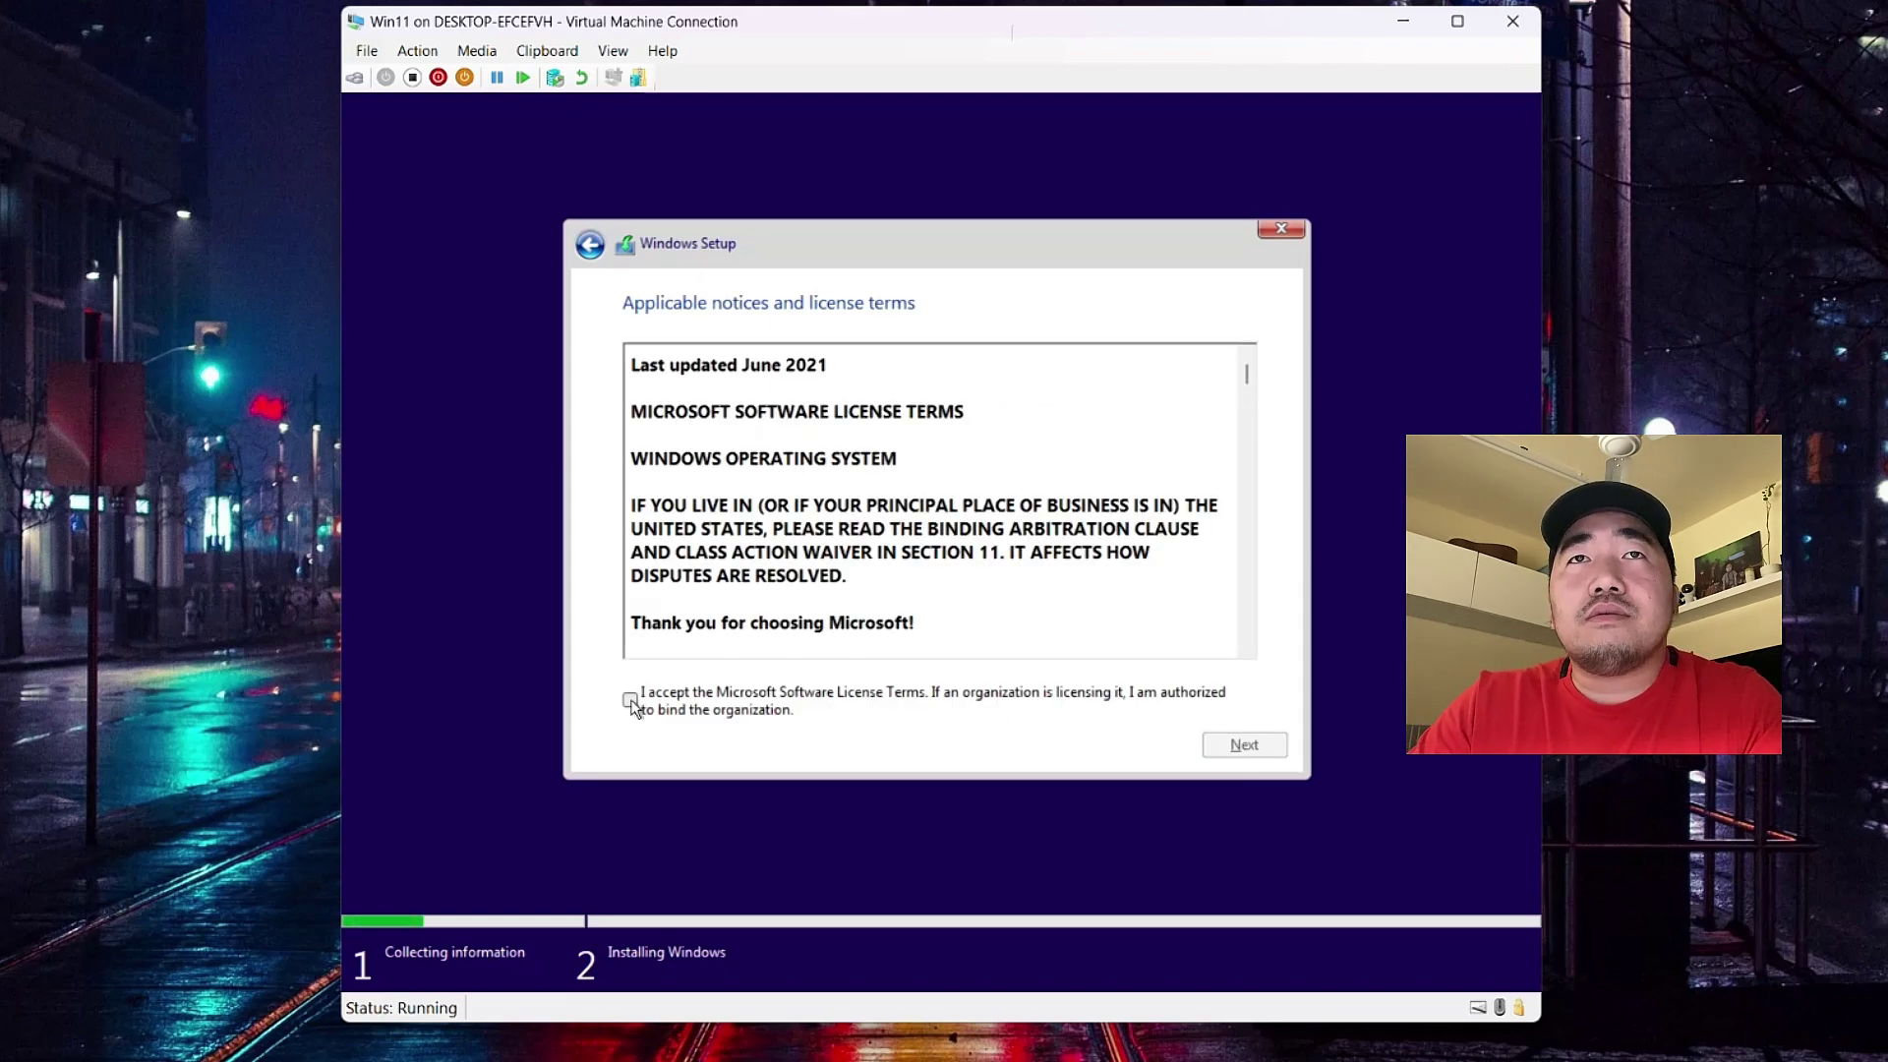
- Accept the Microsoft Software License Terms and proceed to the installation type choice
left_click(631, 700)
scroll(770, 565, "down", 5)
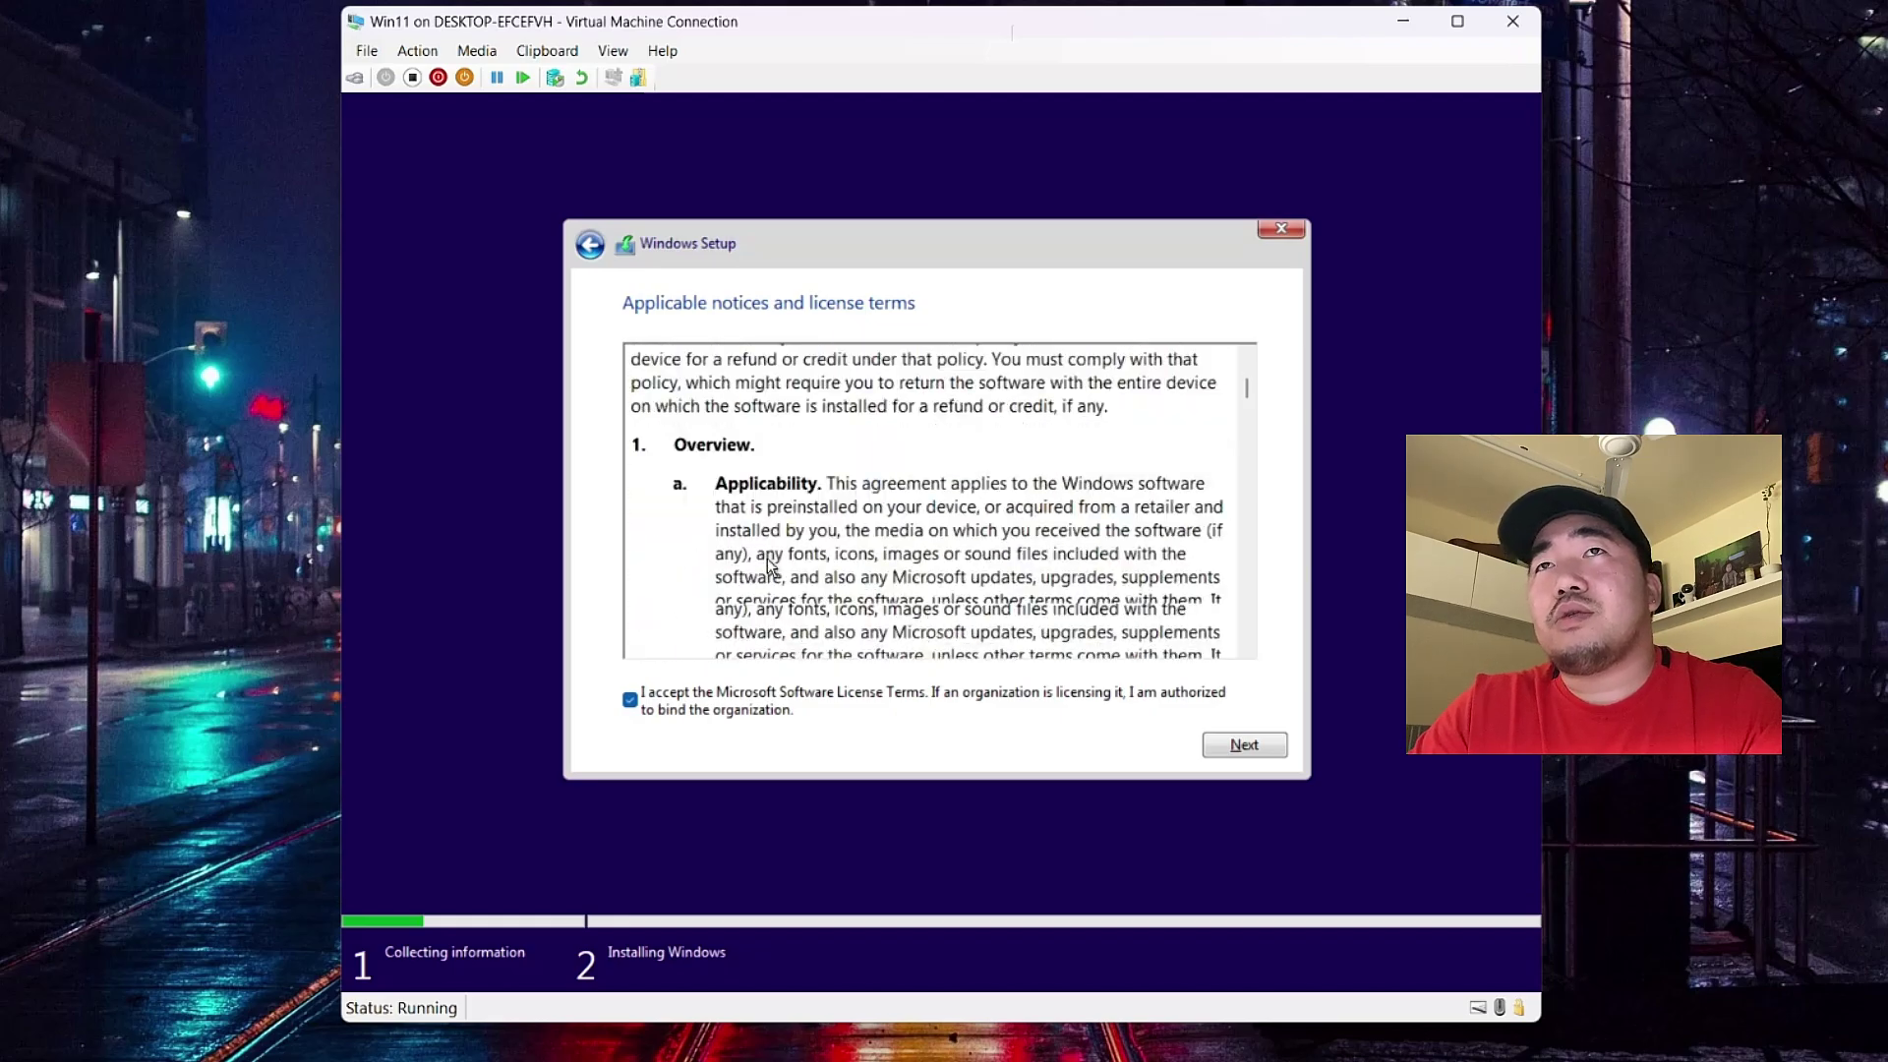
scroll(770, 565, "down", 15)
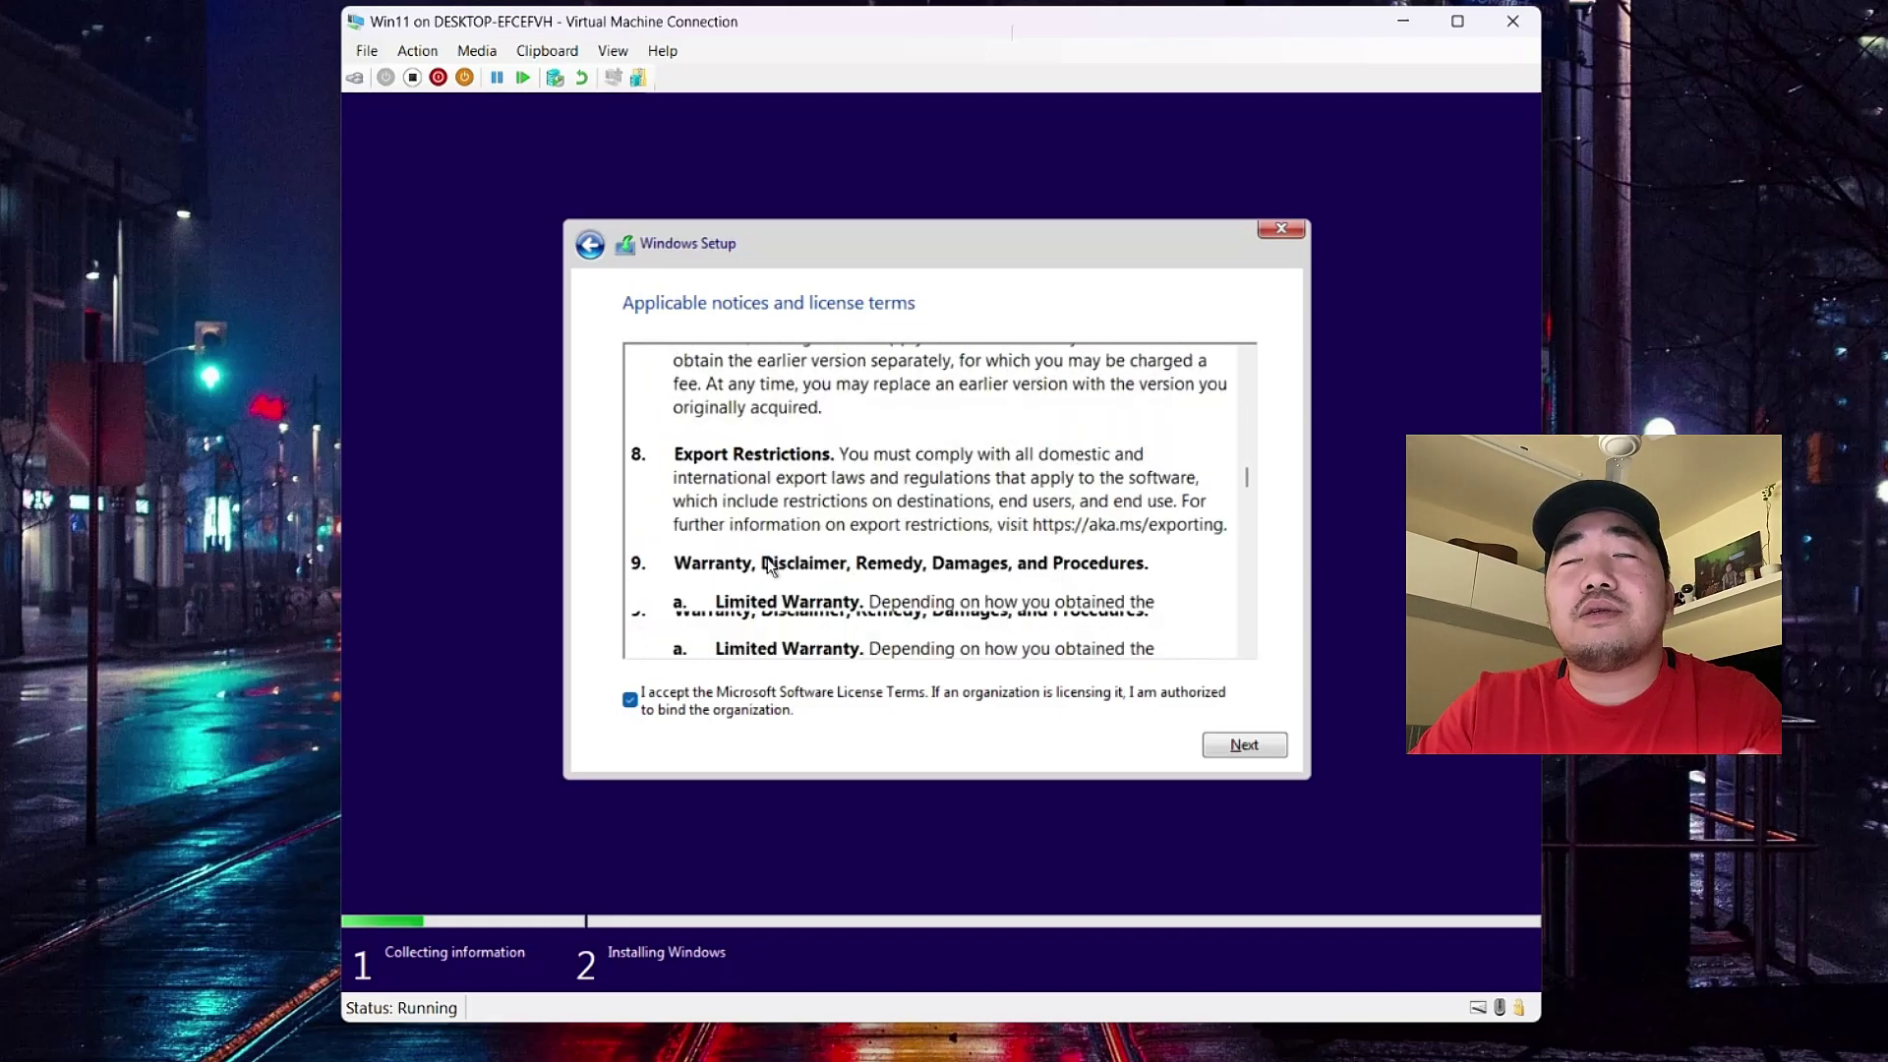
scroll(770, 566, "down", 15)
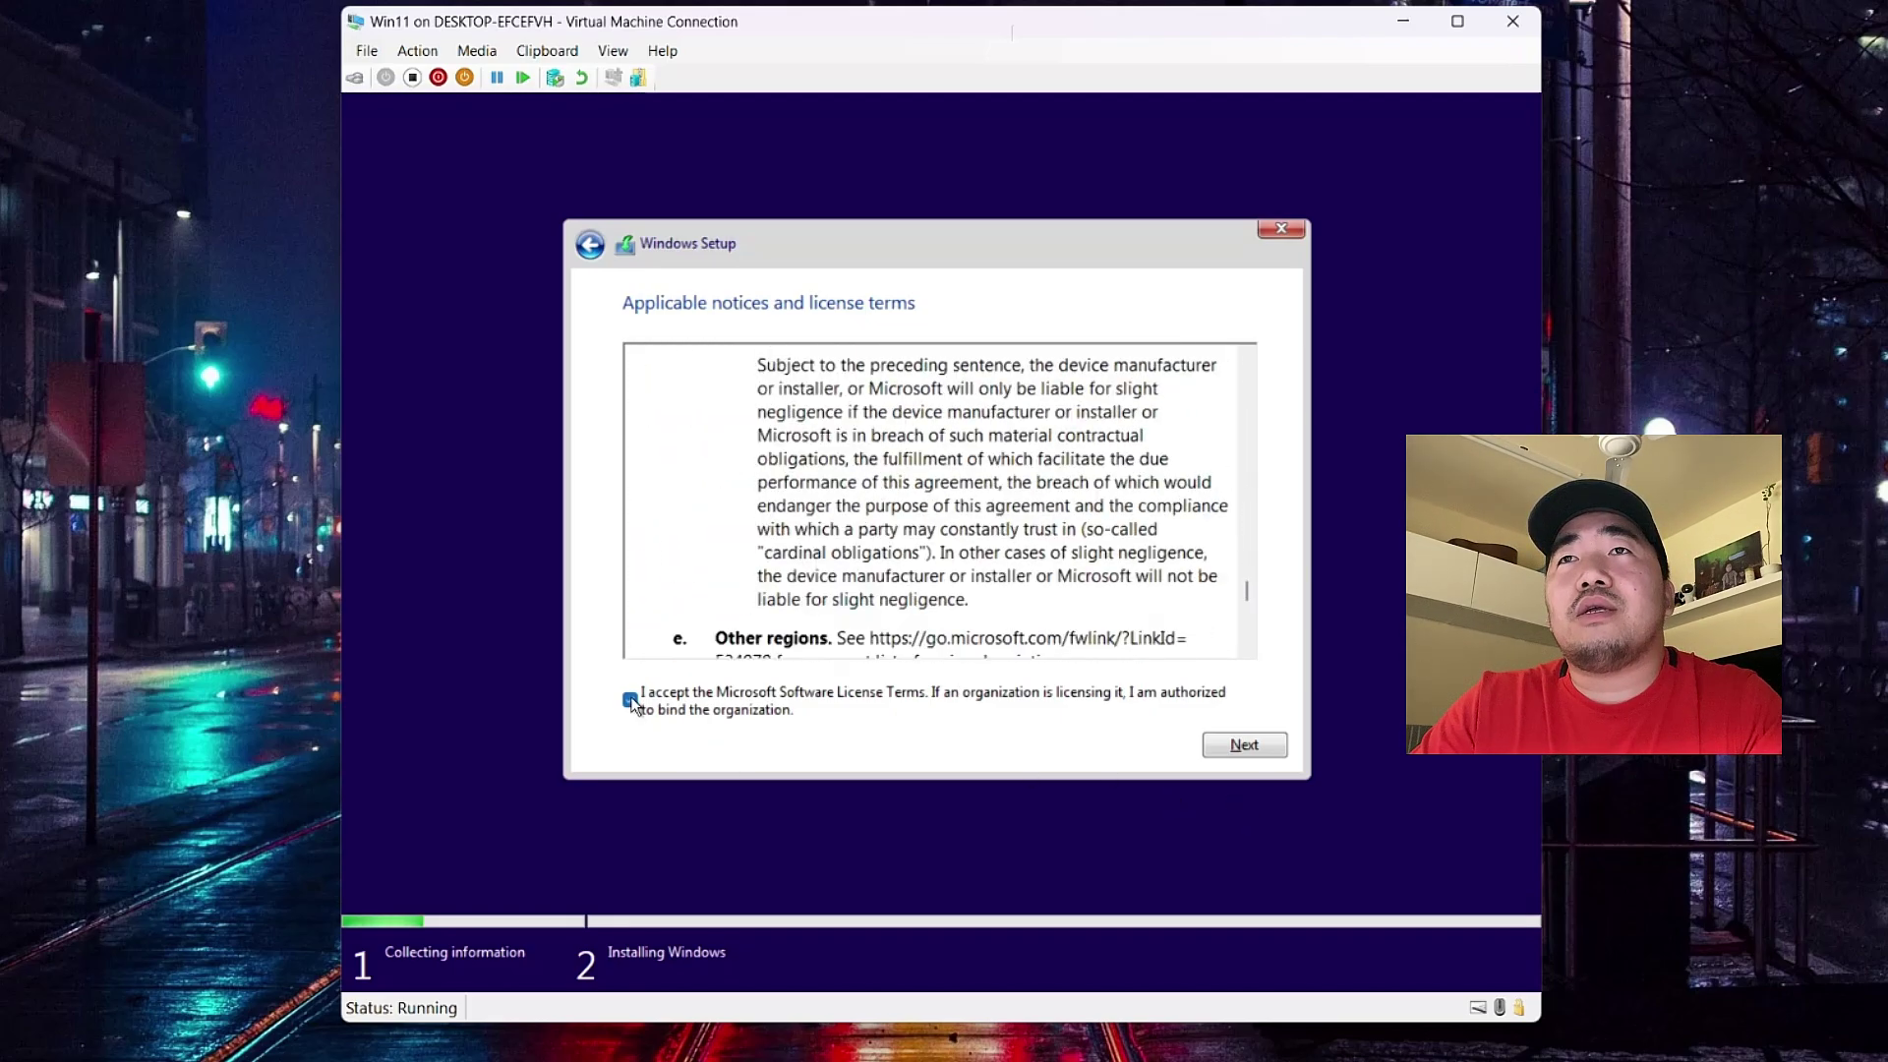
left_click(1241, 745)
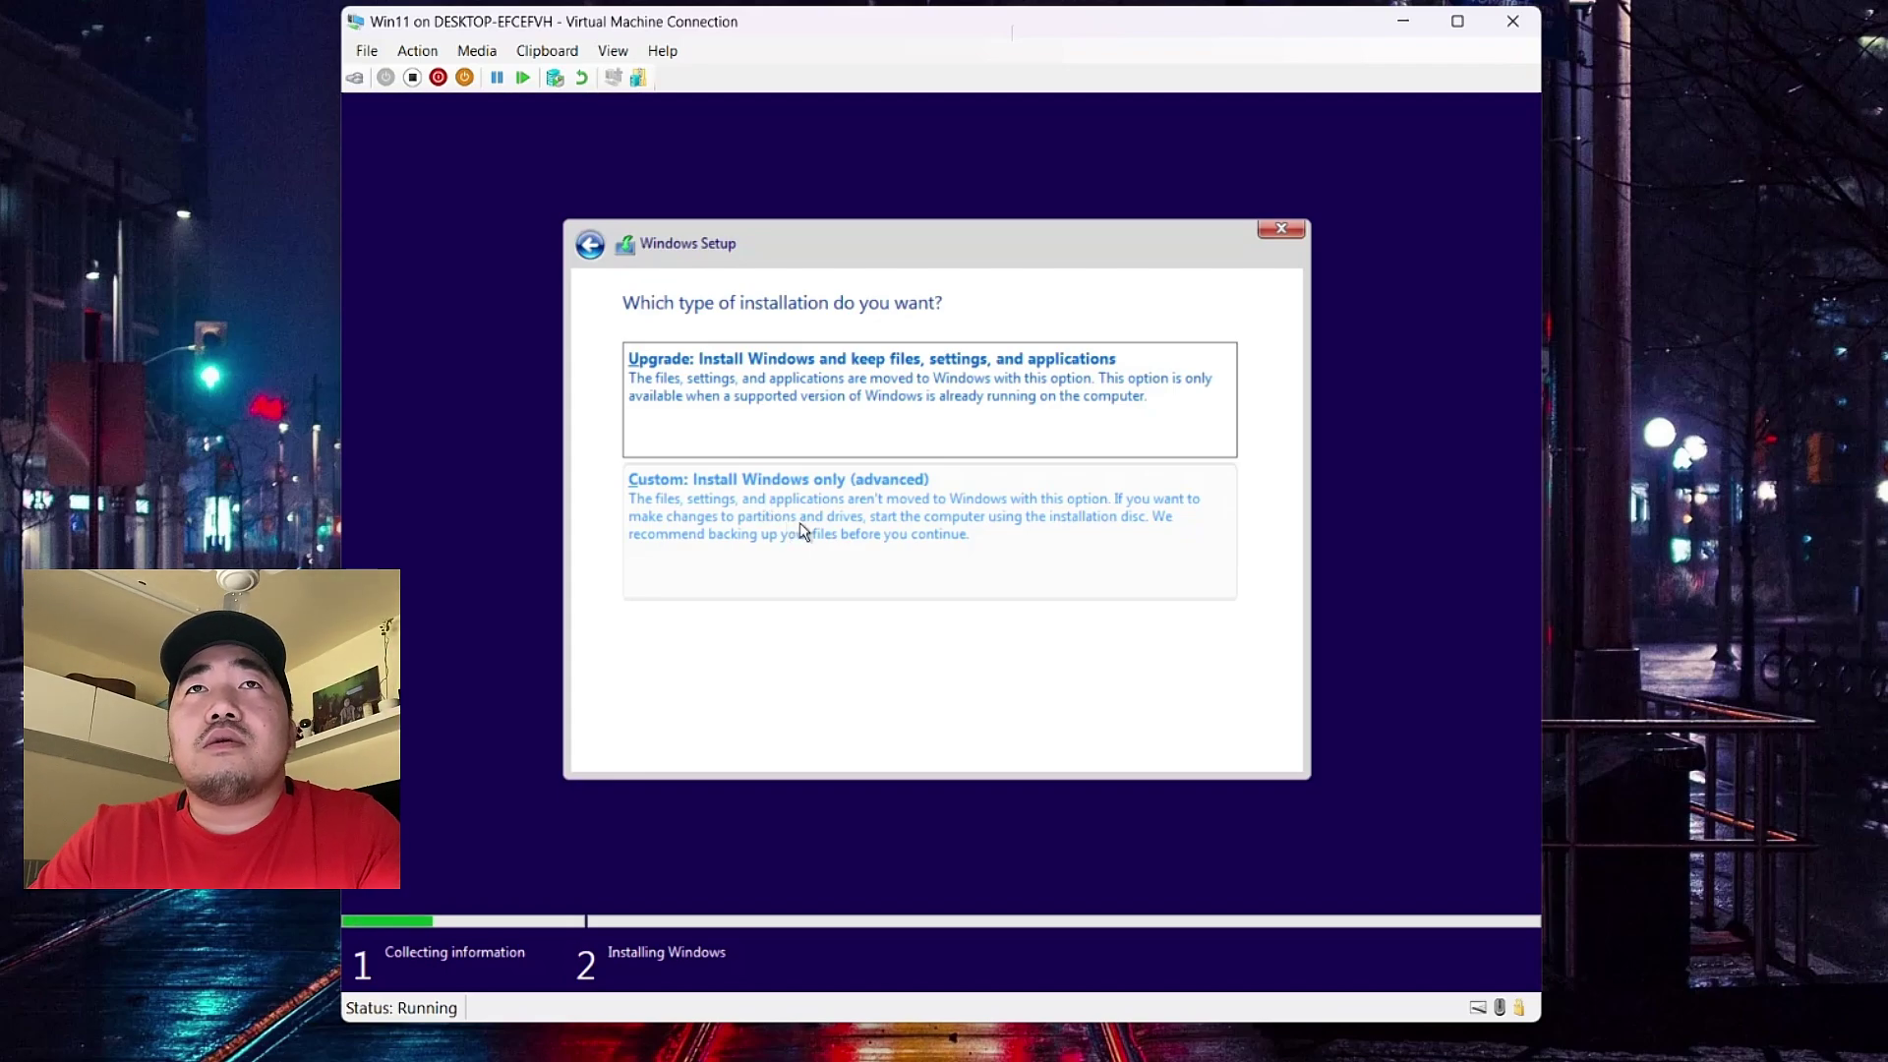
- Choose a custom install and create a 100600 MB partition on Drive 0's unallocated space
left_click(800, 525)
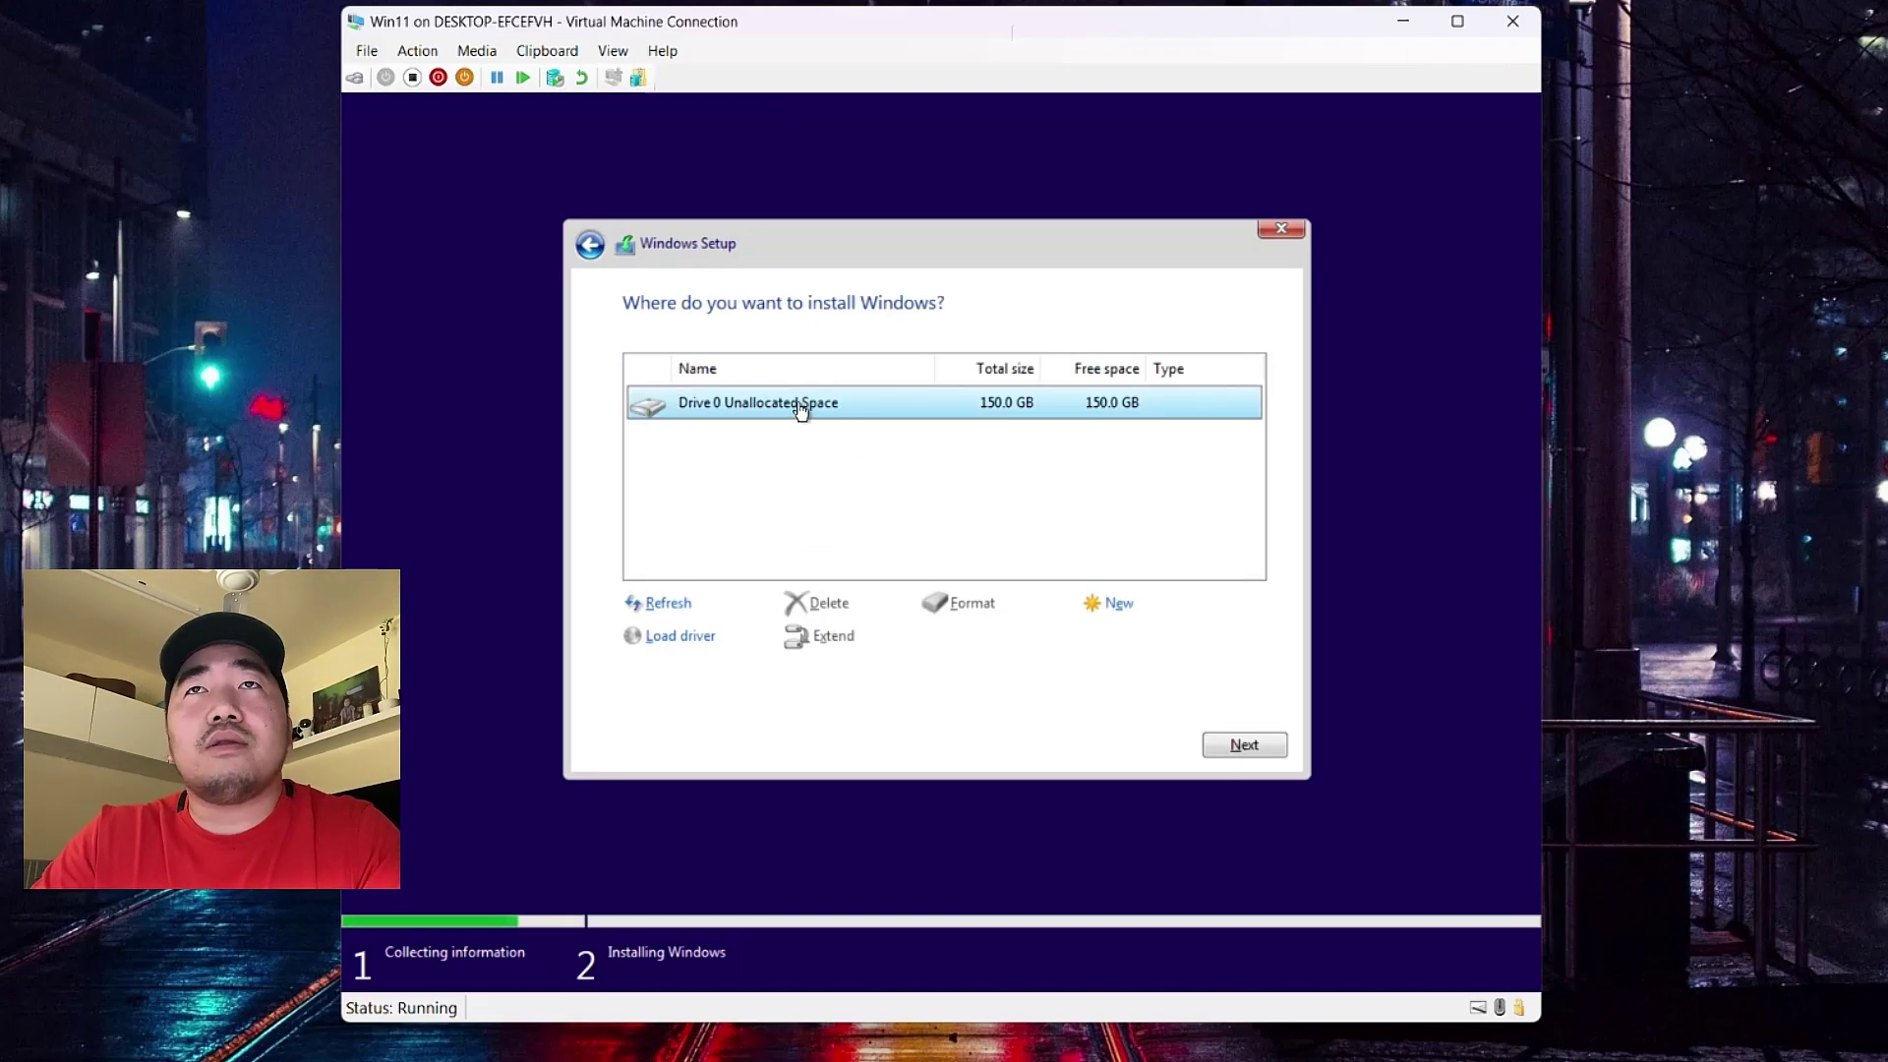
left_click(813, 538)
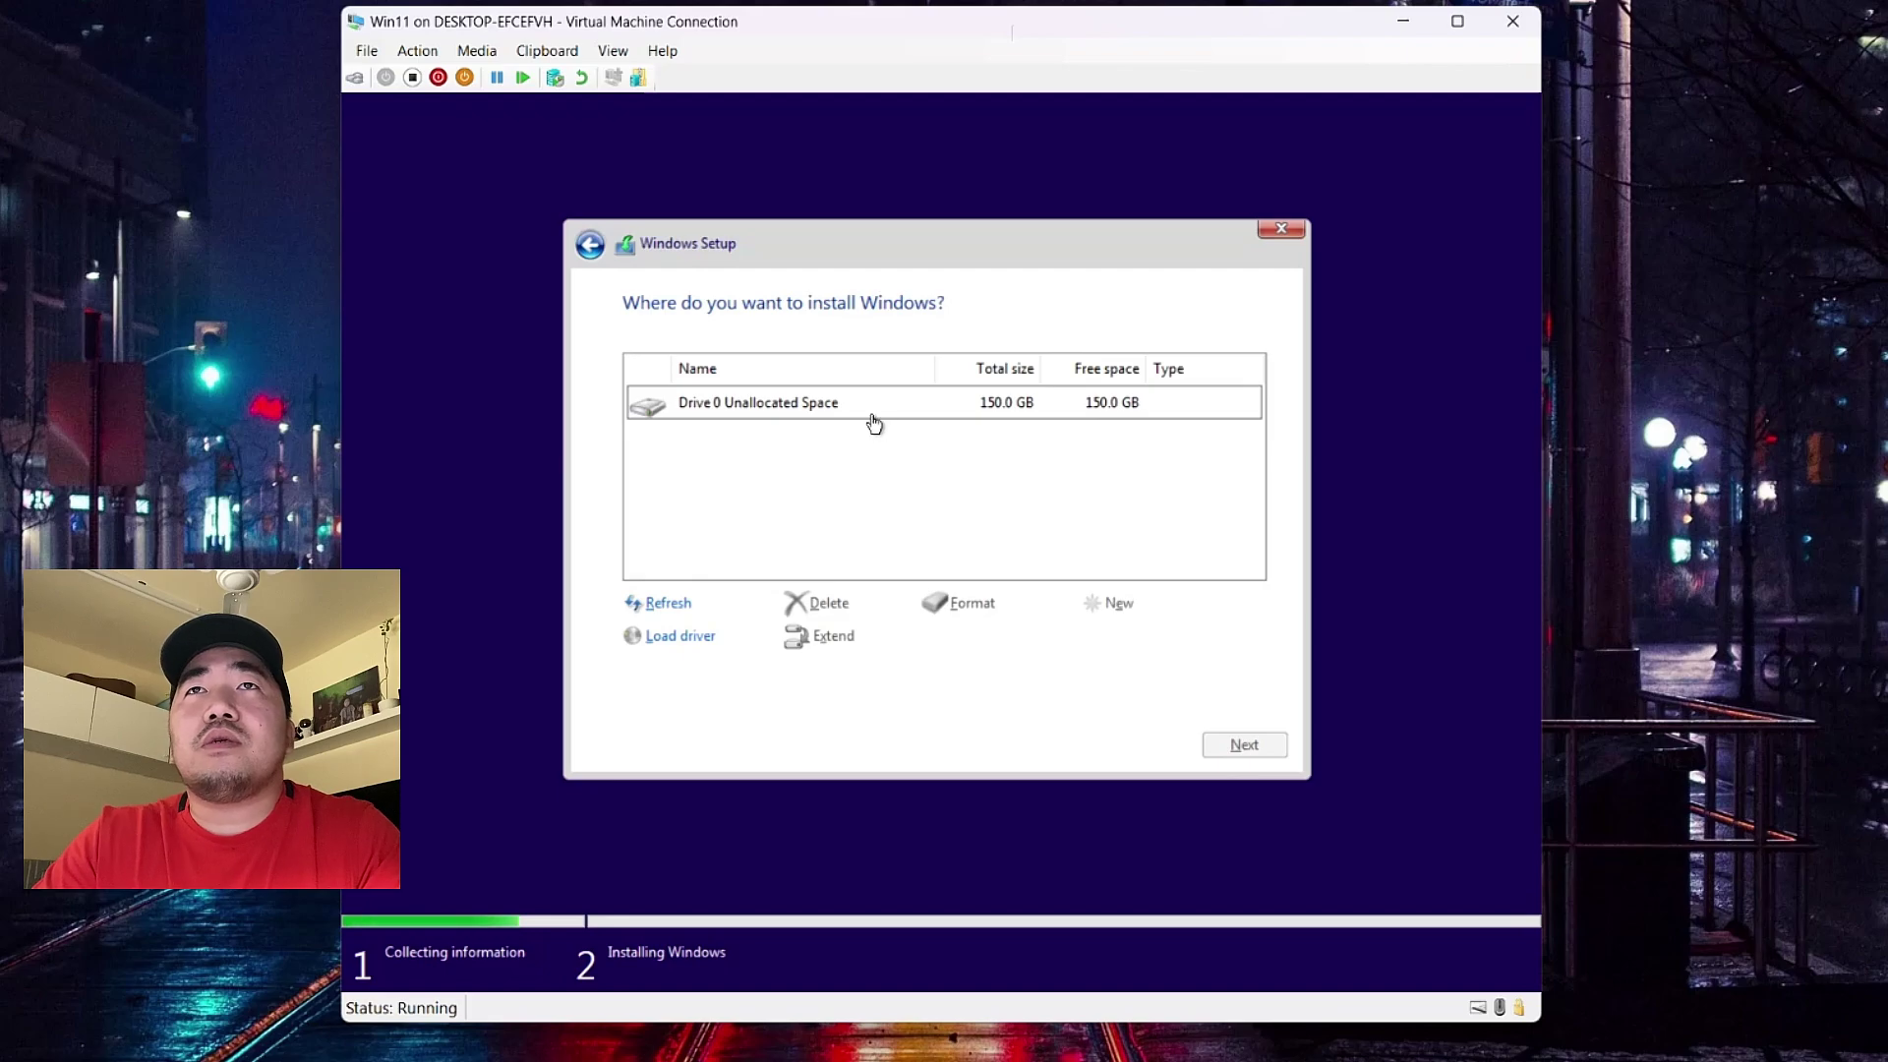
left_click(649, 415)
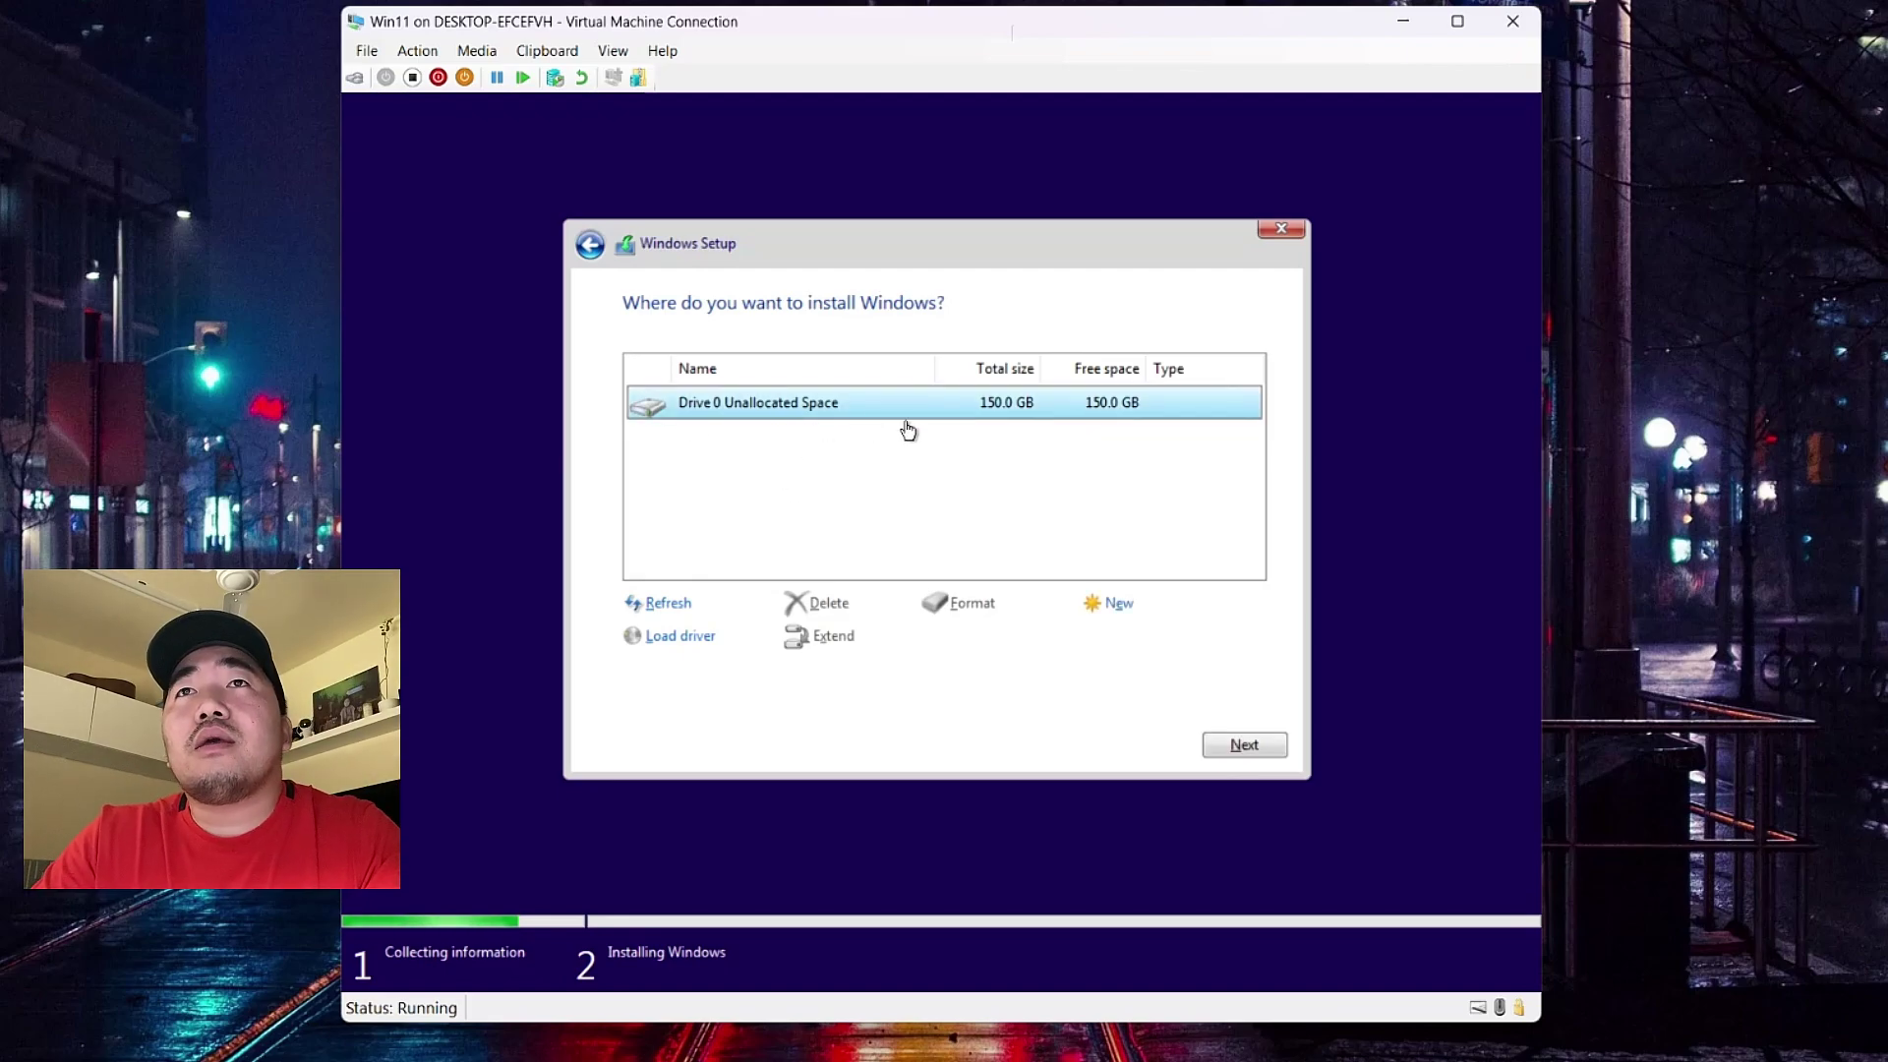
left_click(1116, 612)
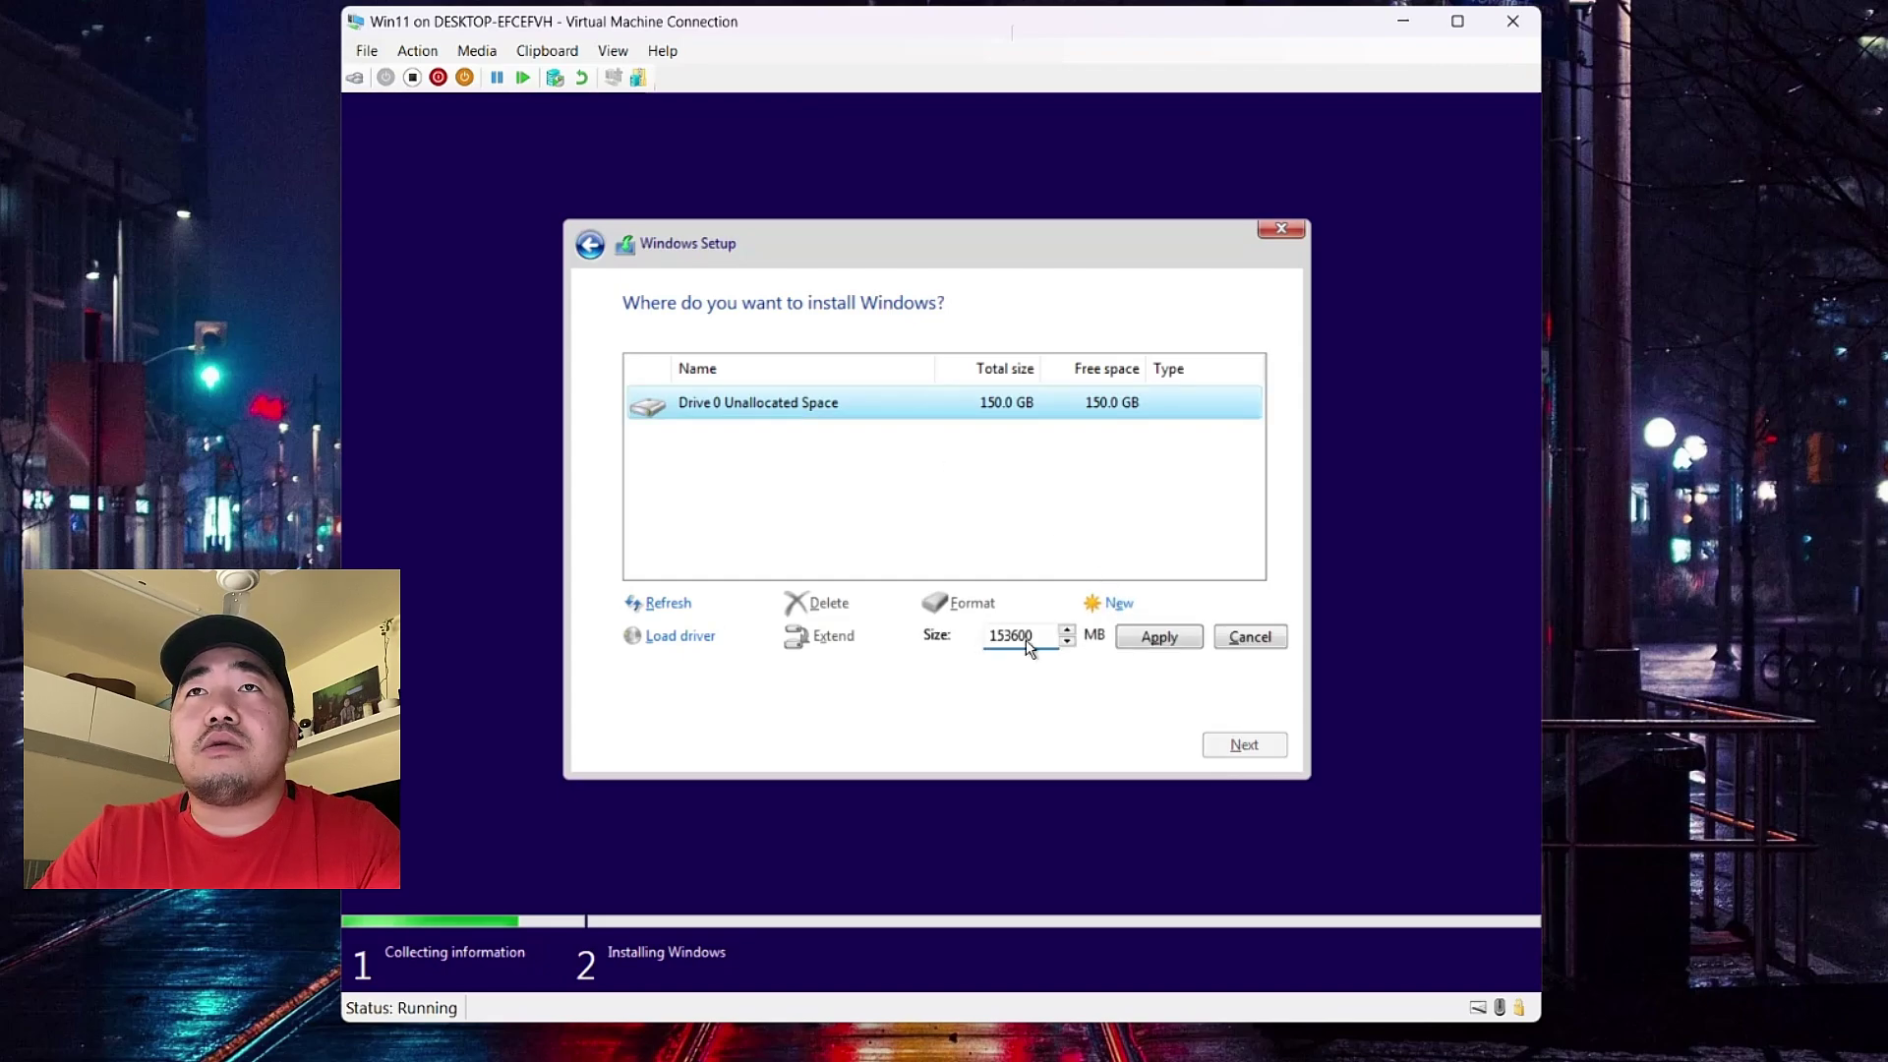
left_click_drag(1034, 641, 950, 637)
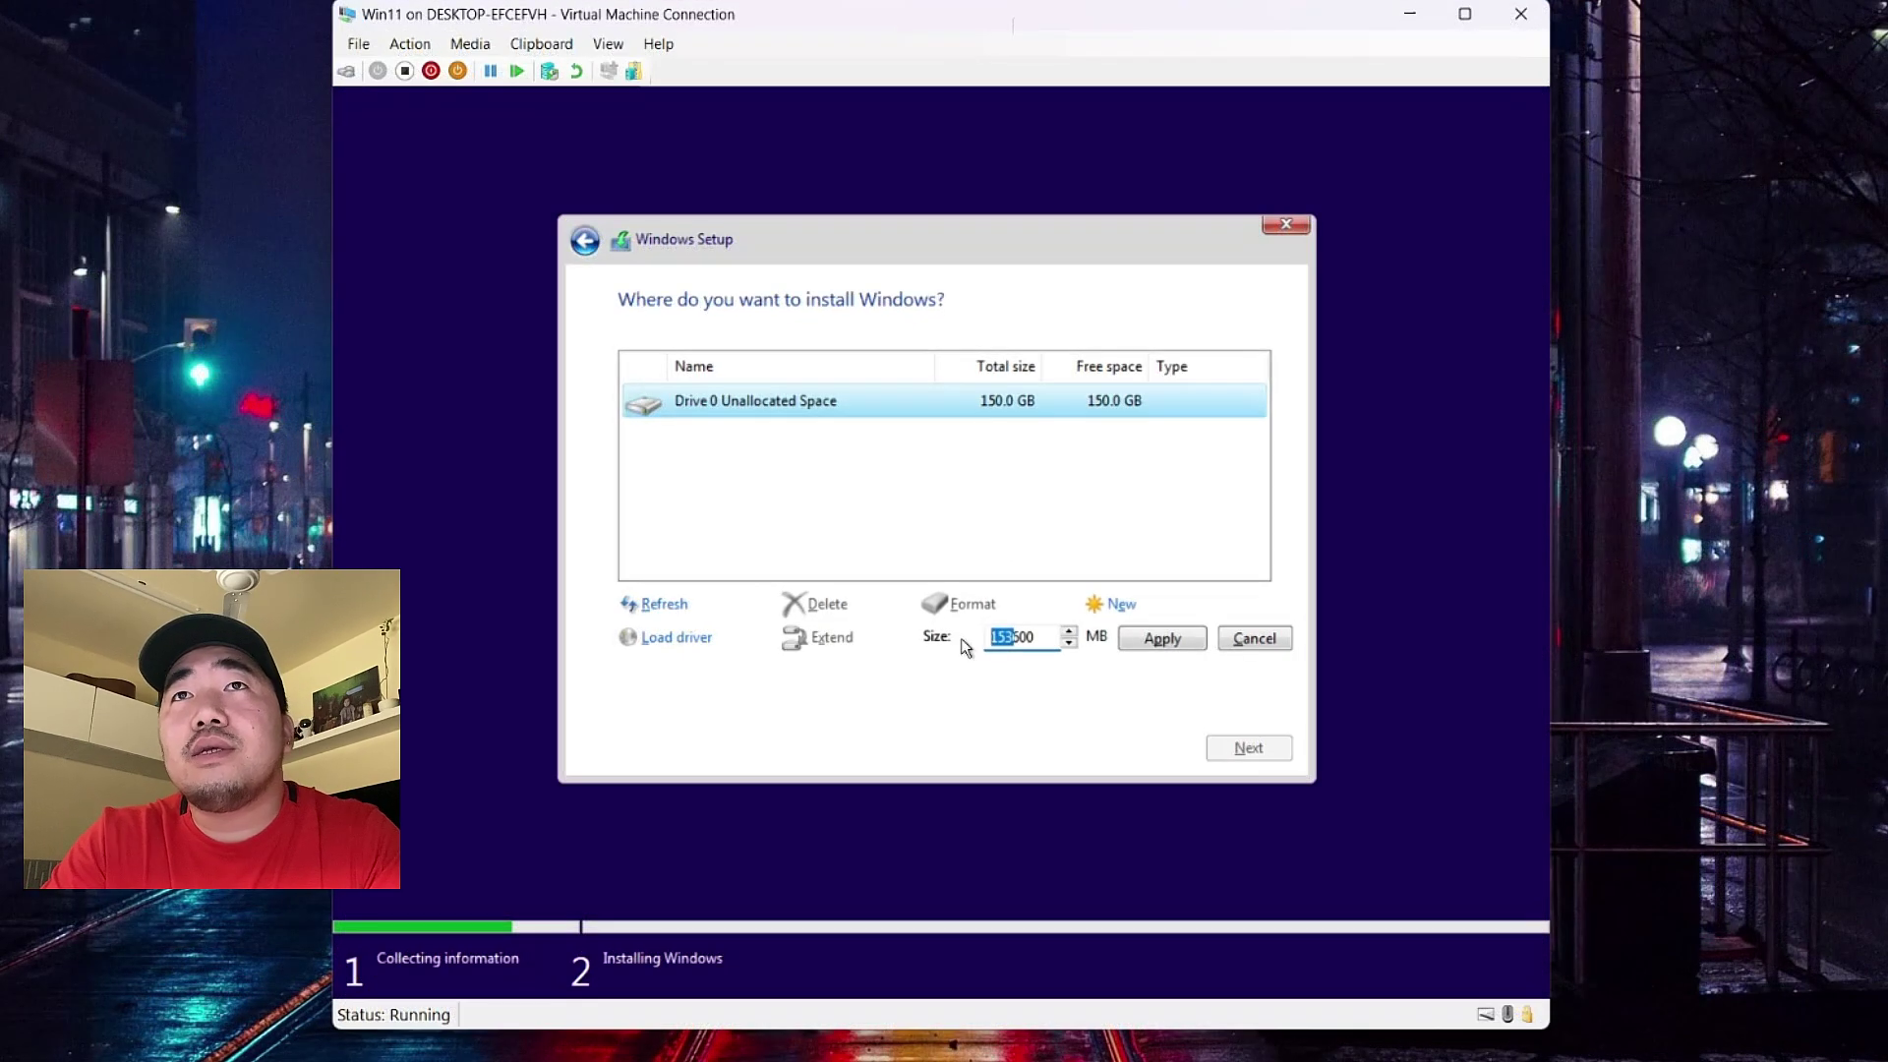
type("100")
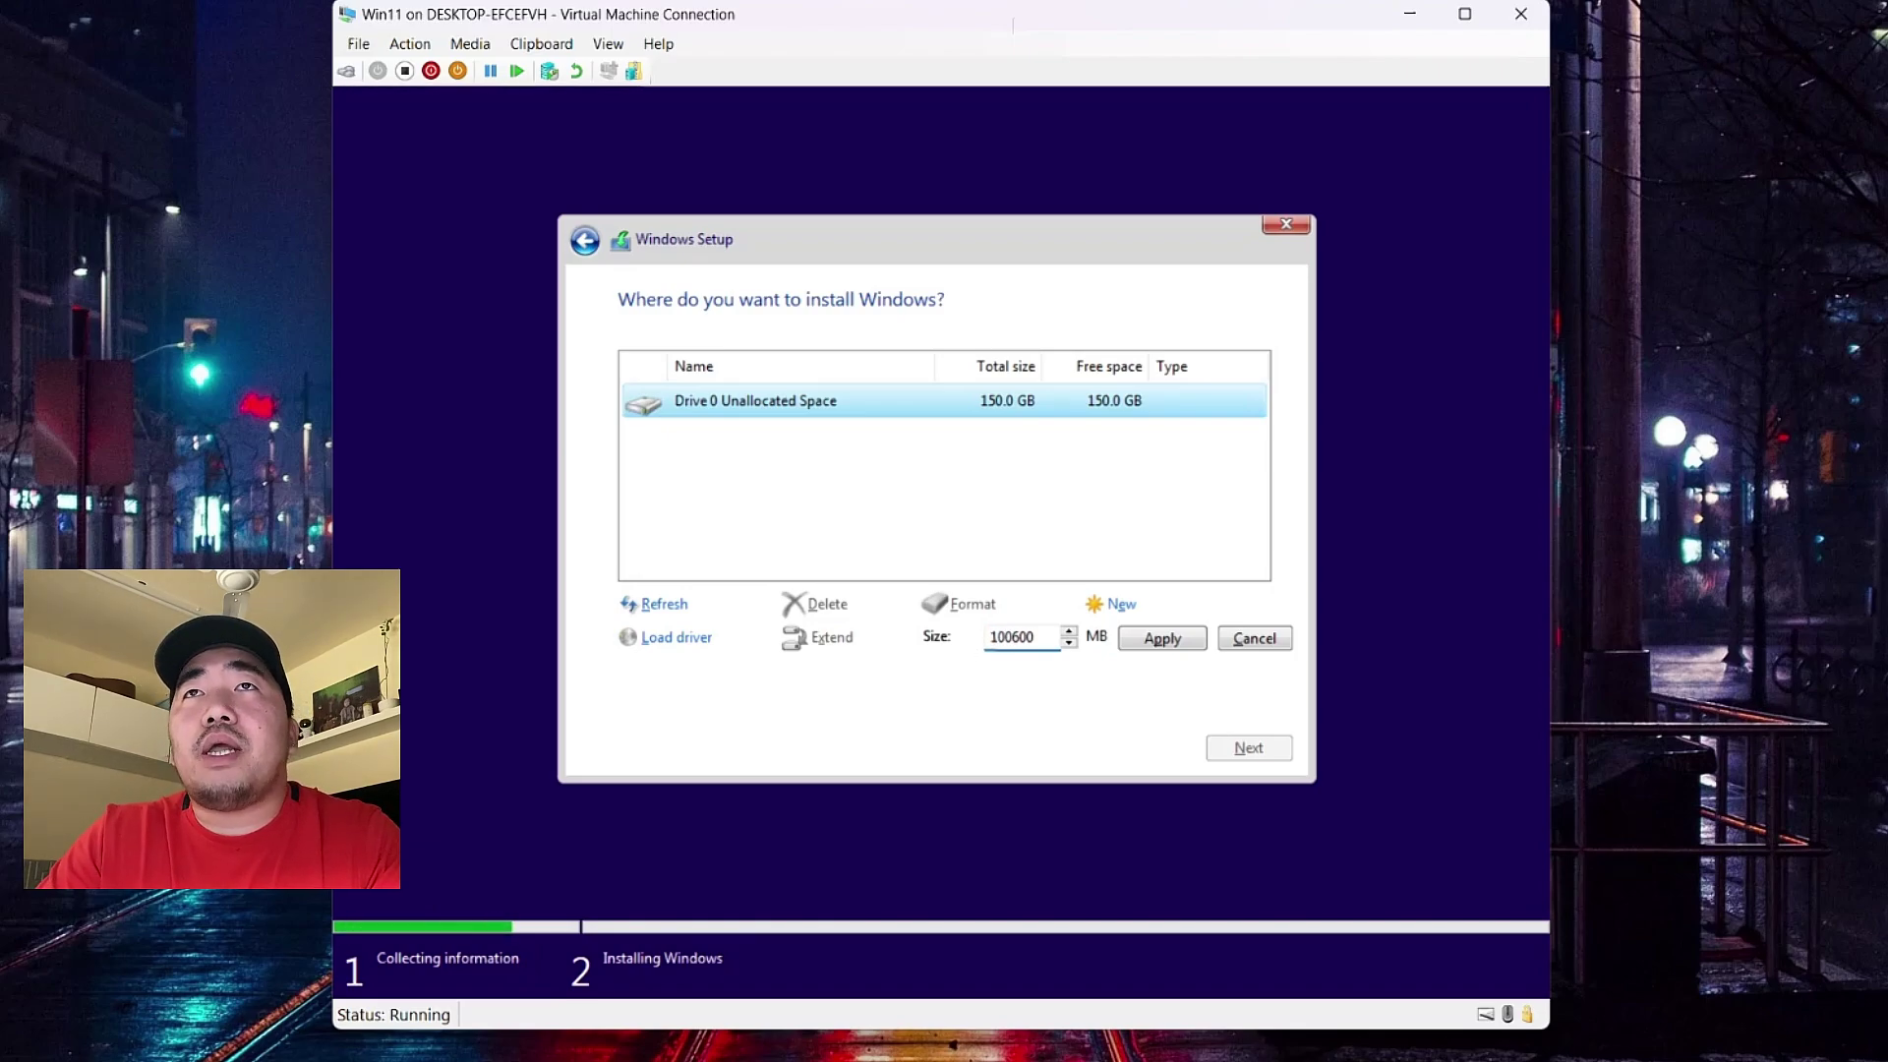
left_click(1161, 638)
left_click(1097, 639)
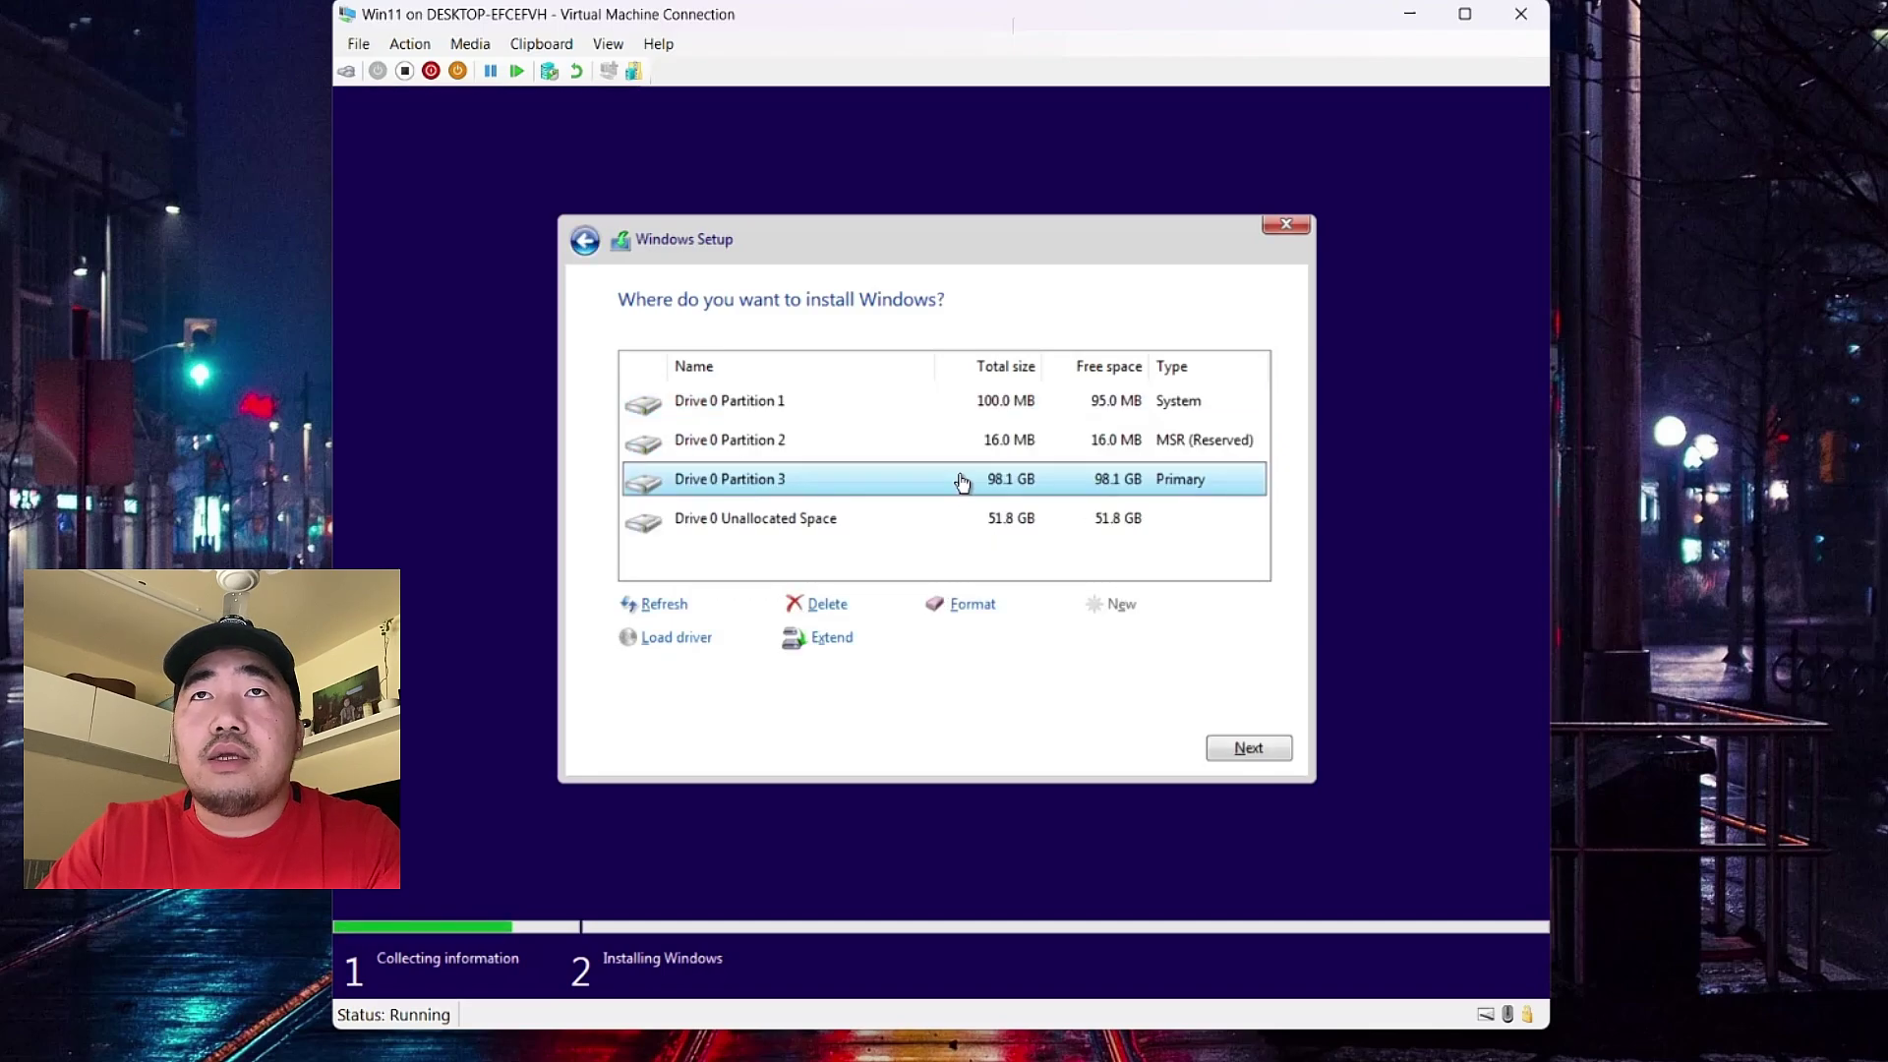
- Select Drive 0 Partition 3 and start installing Windows onto it
left_click(903, 524)
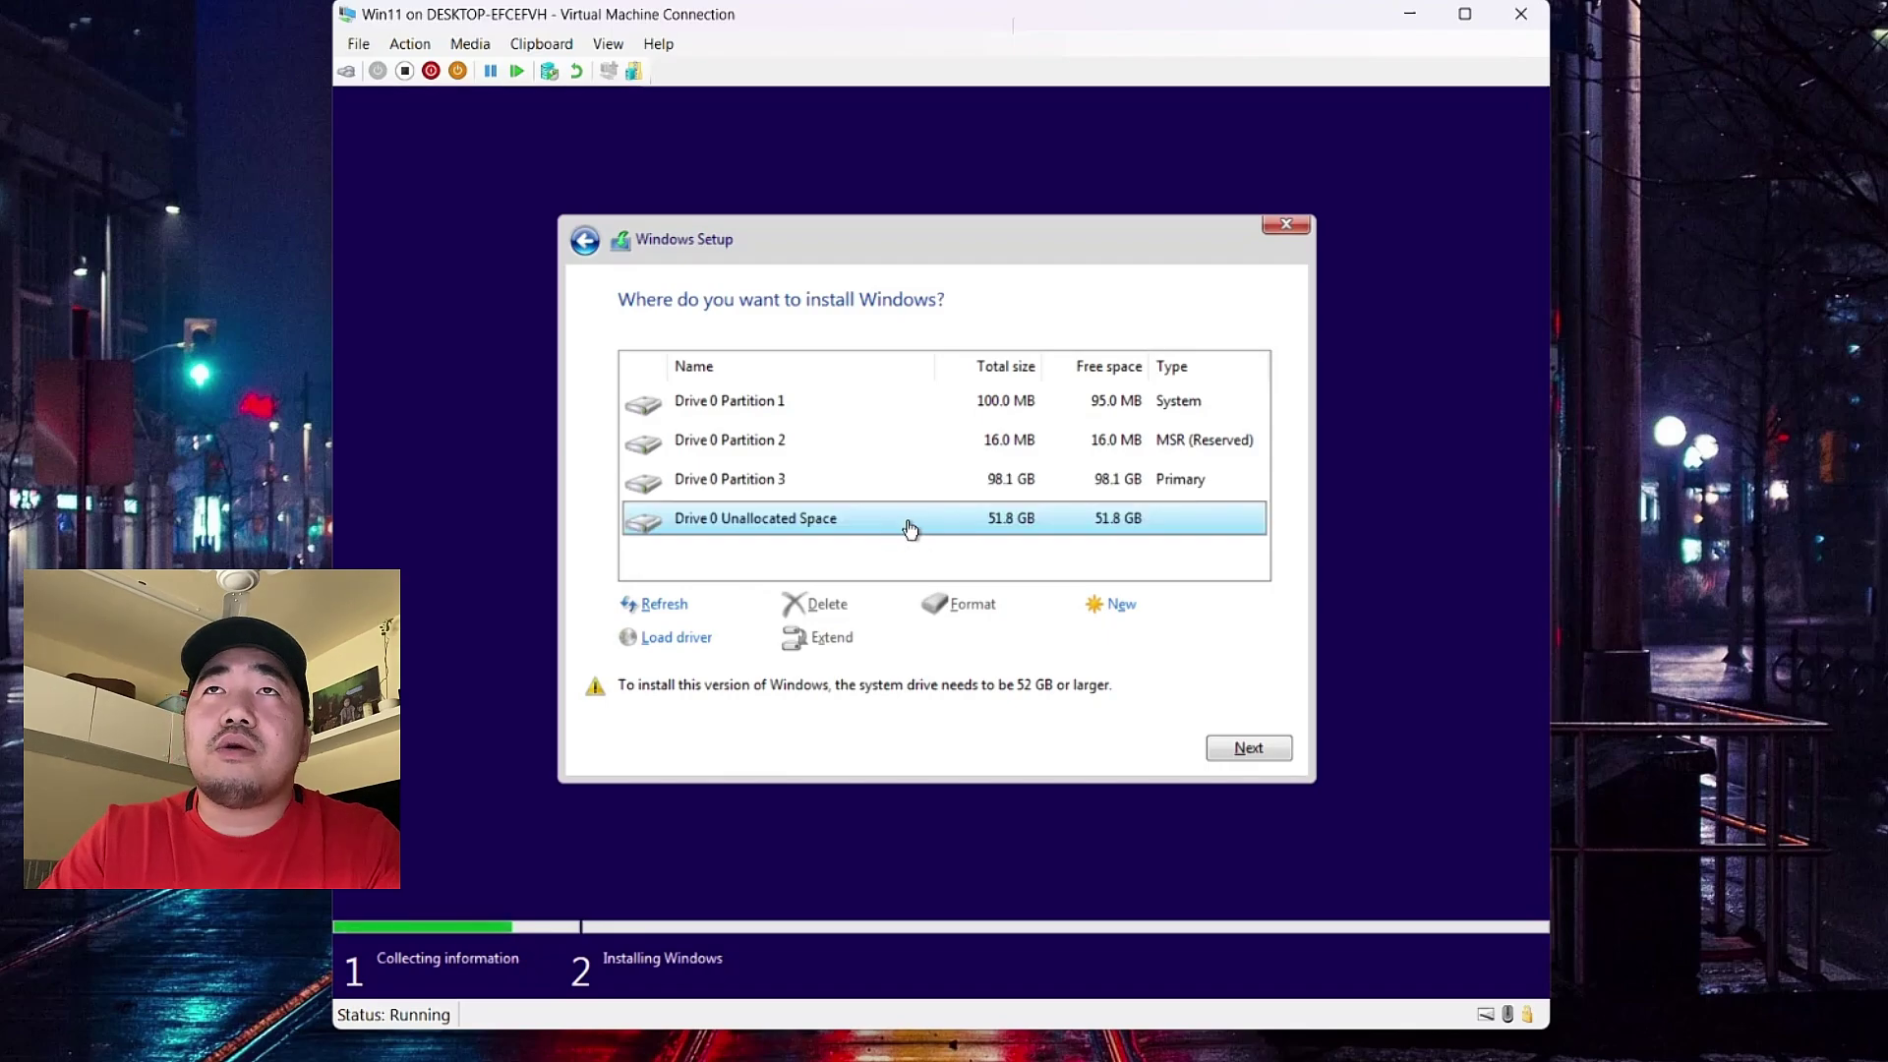
left_click(907, 498)
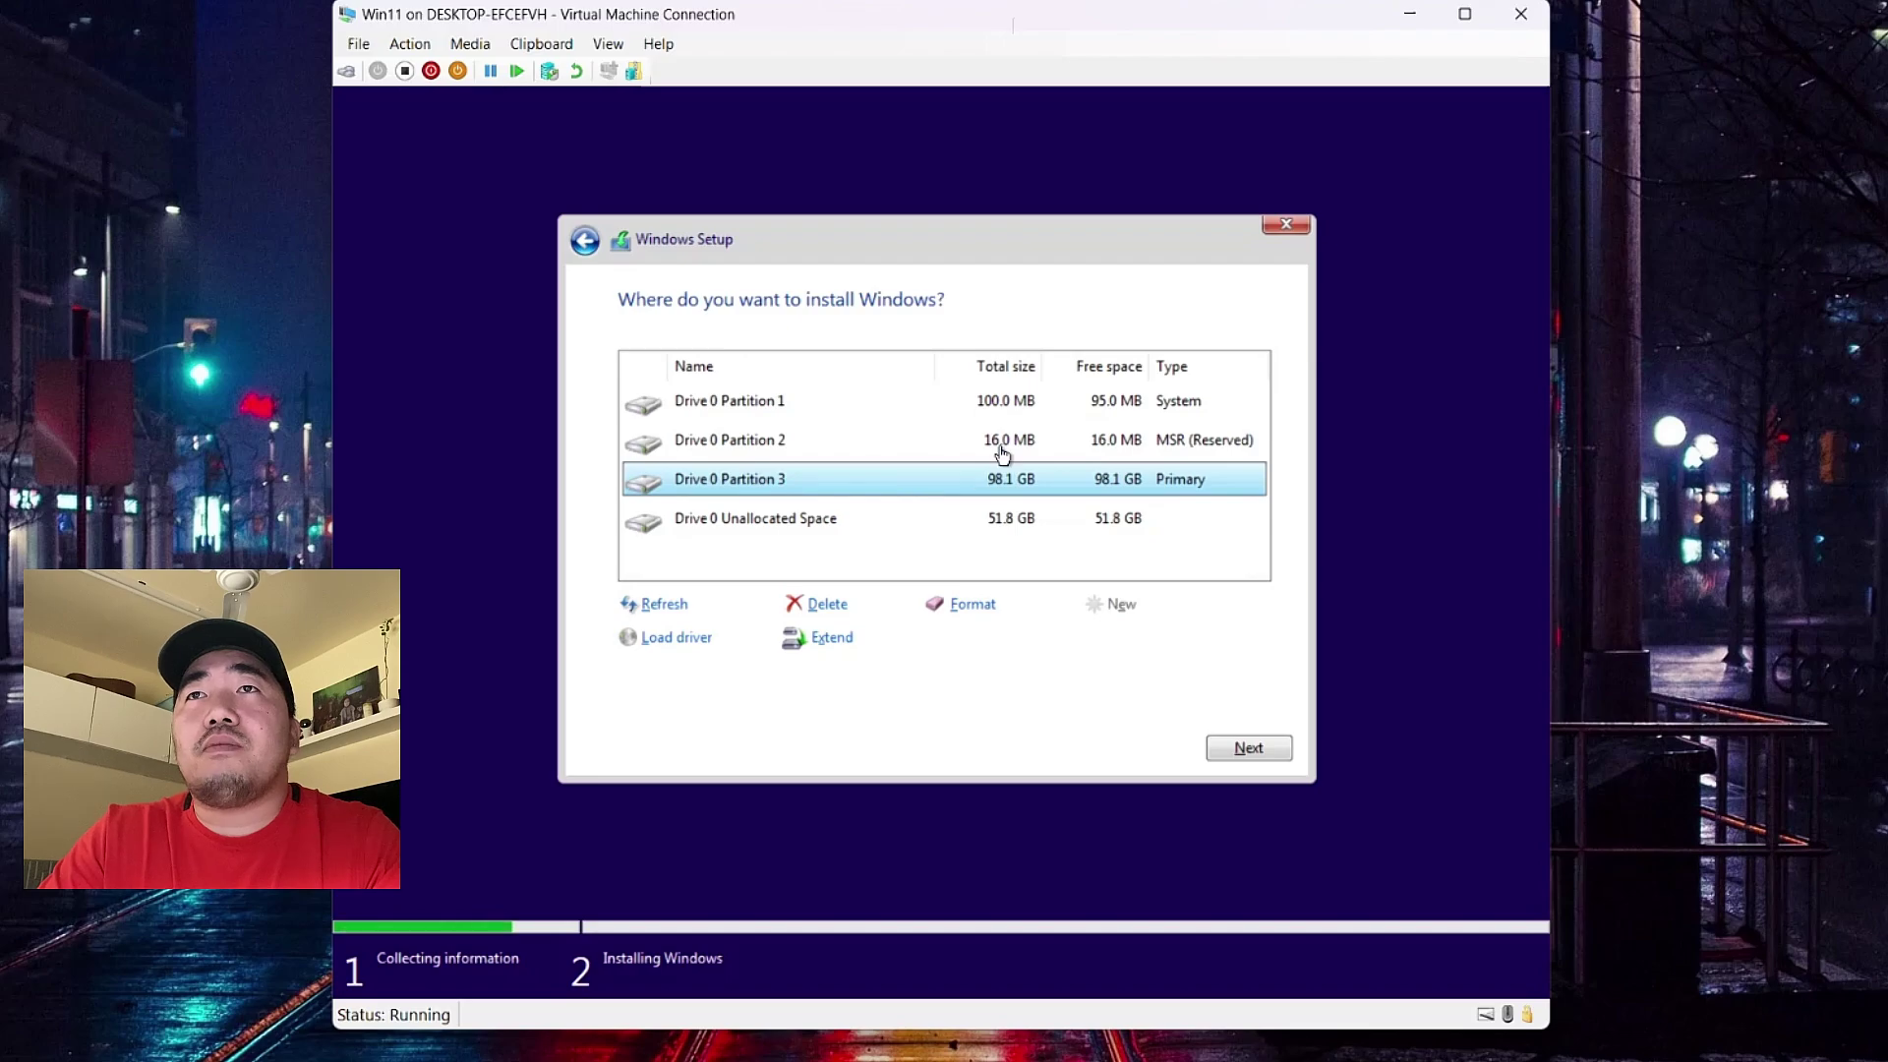
left_click(1242, 751)
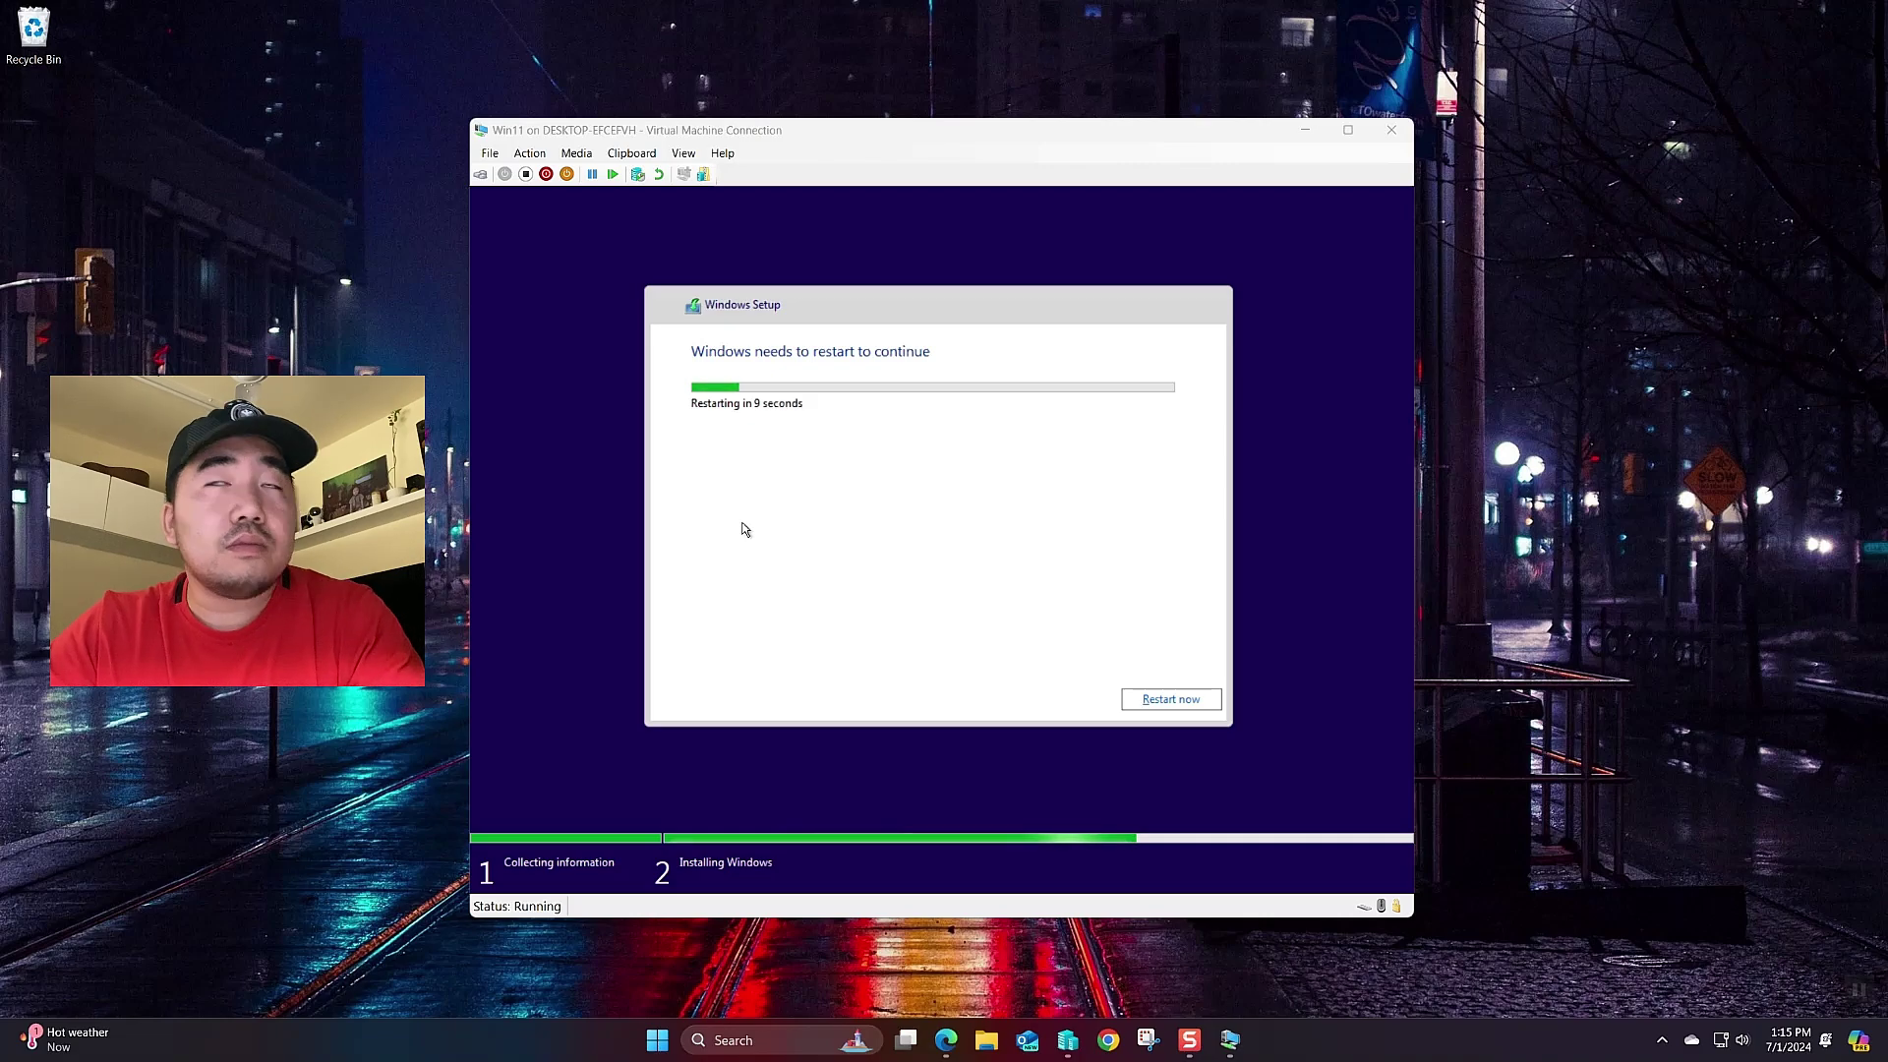
- Restart the VM, confirm United States and the US keyboard, and skip a second layout
left_click(1171, 702)
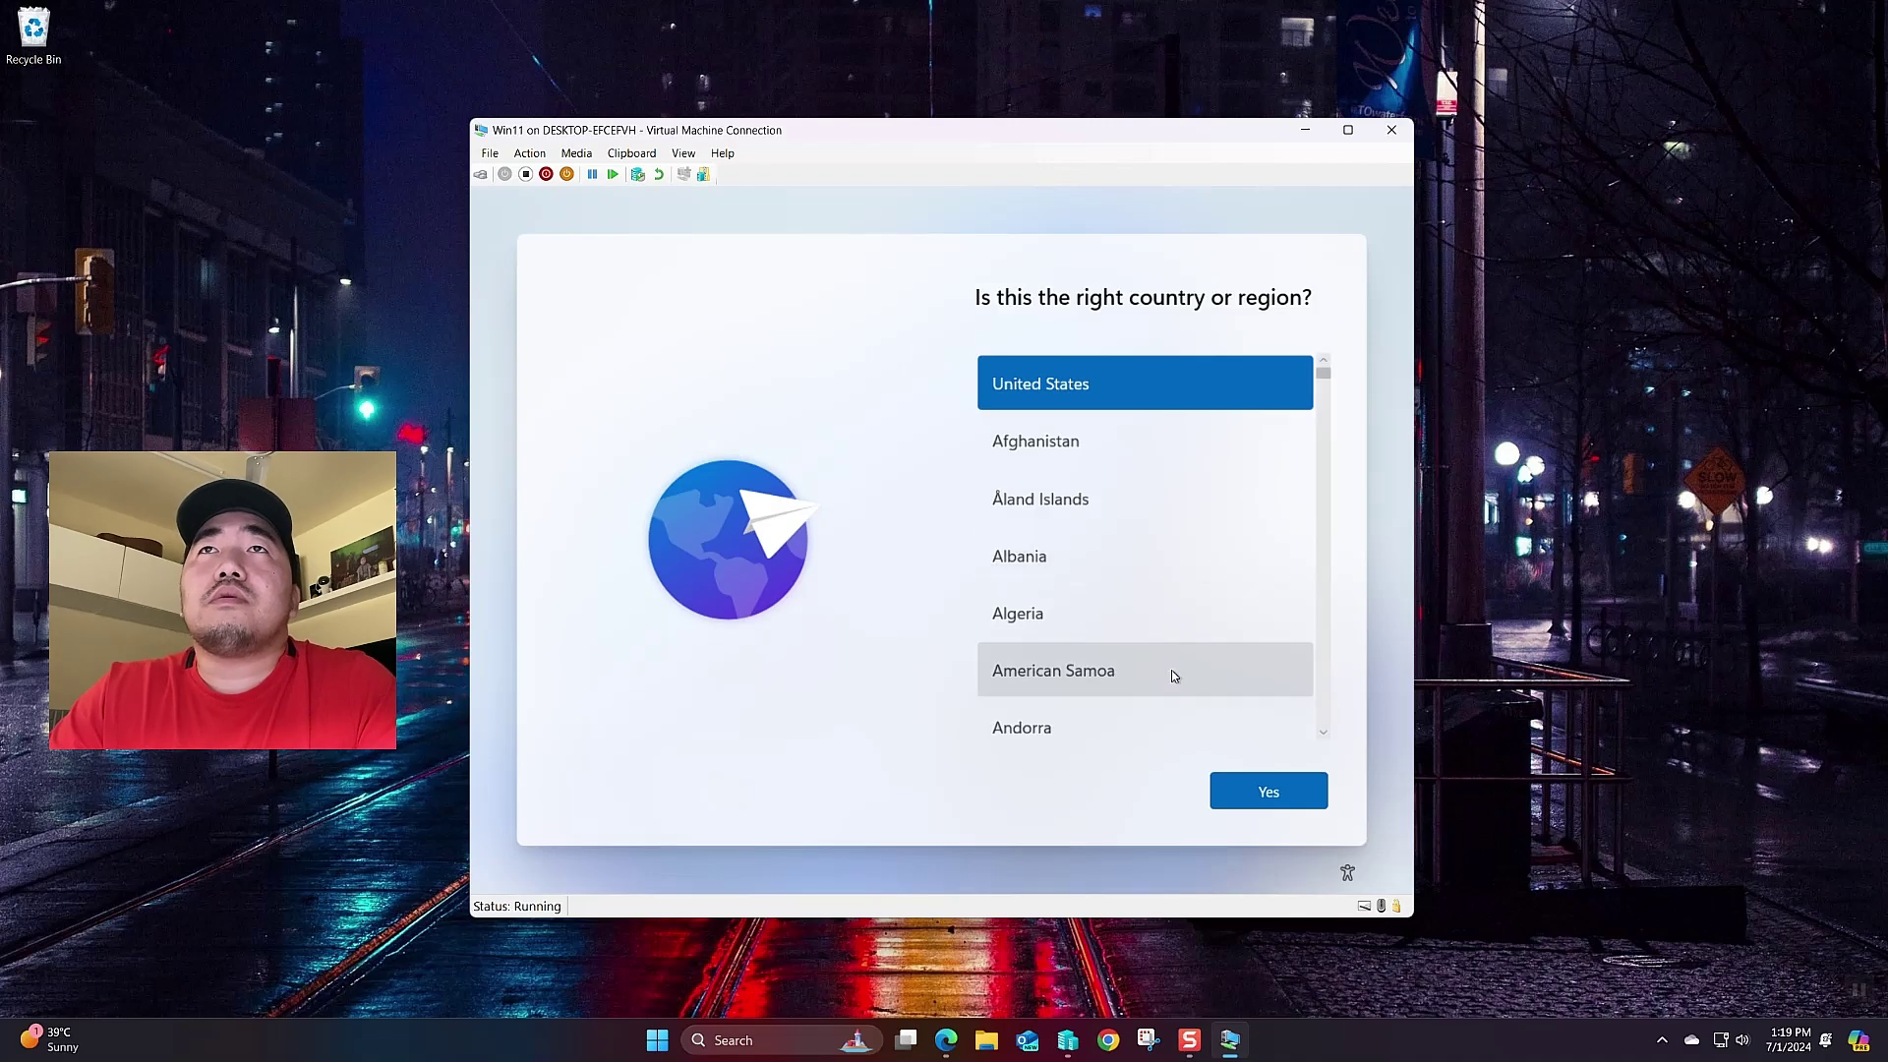
left_click(1224, 792)
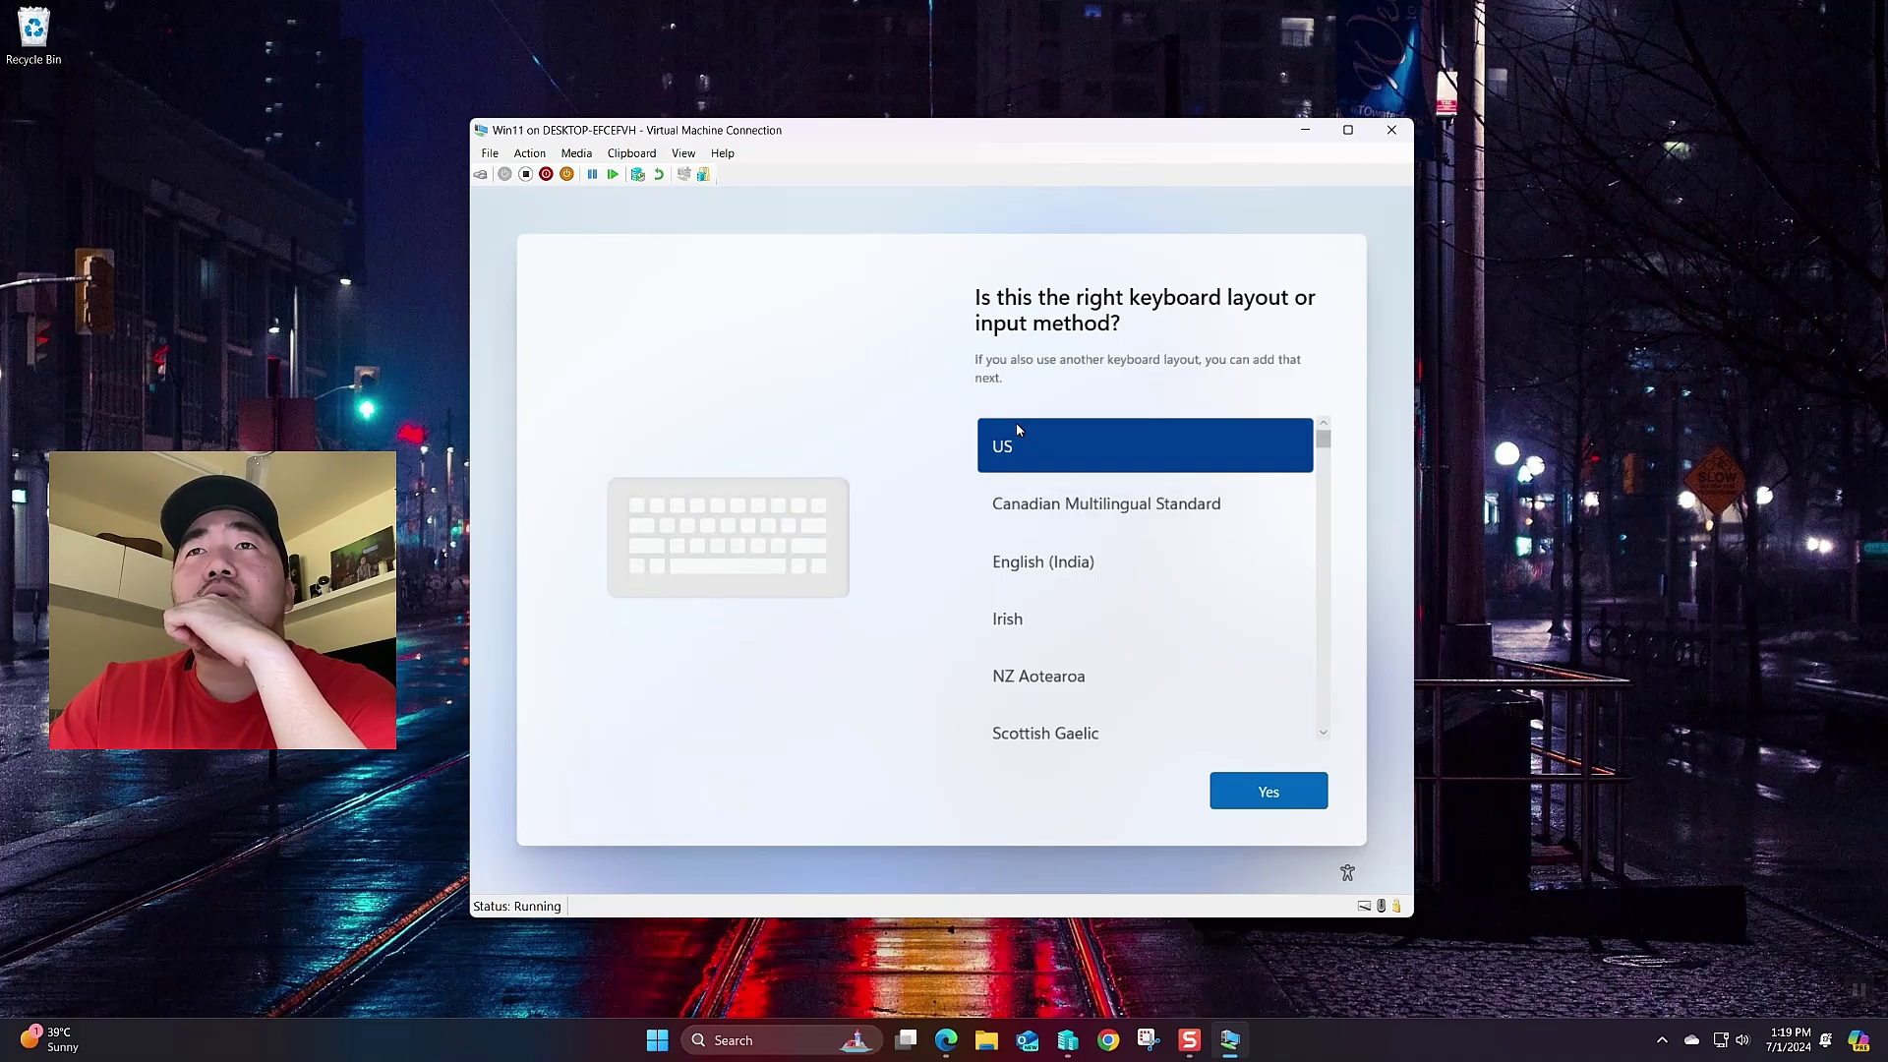
left_click(1285, 788)
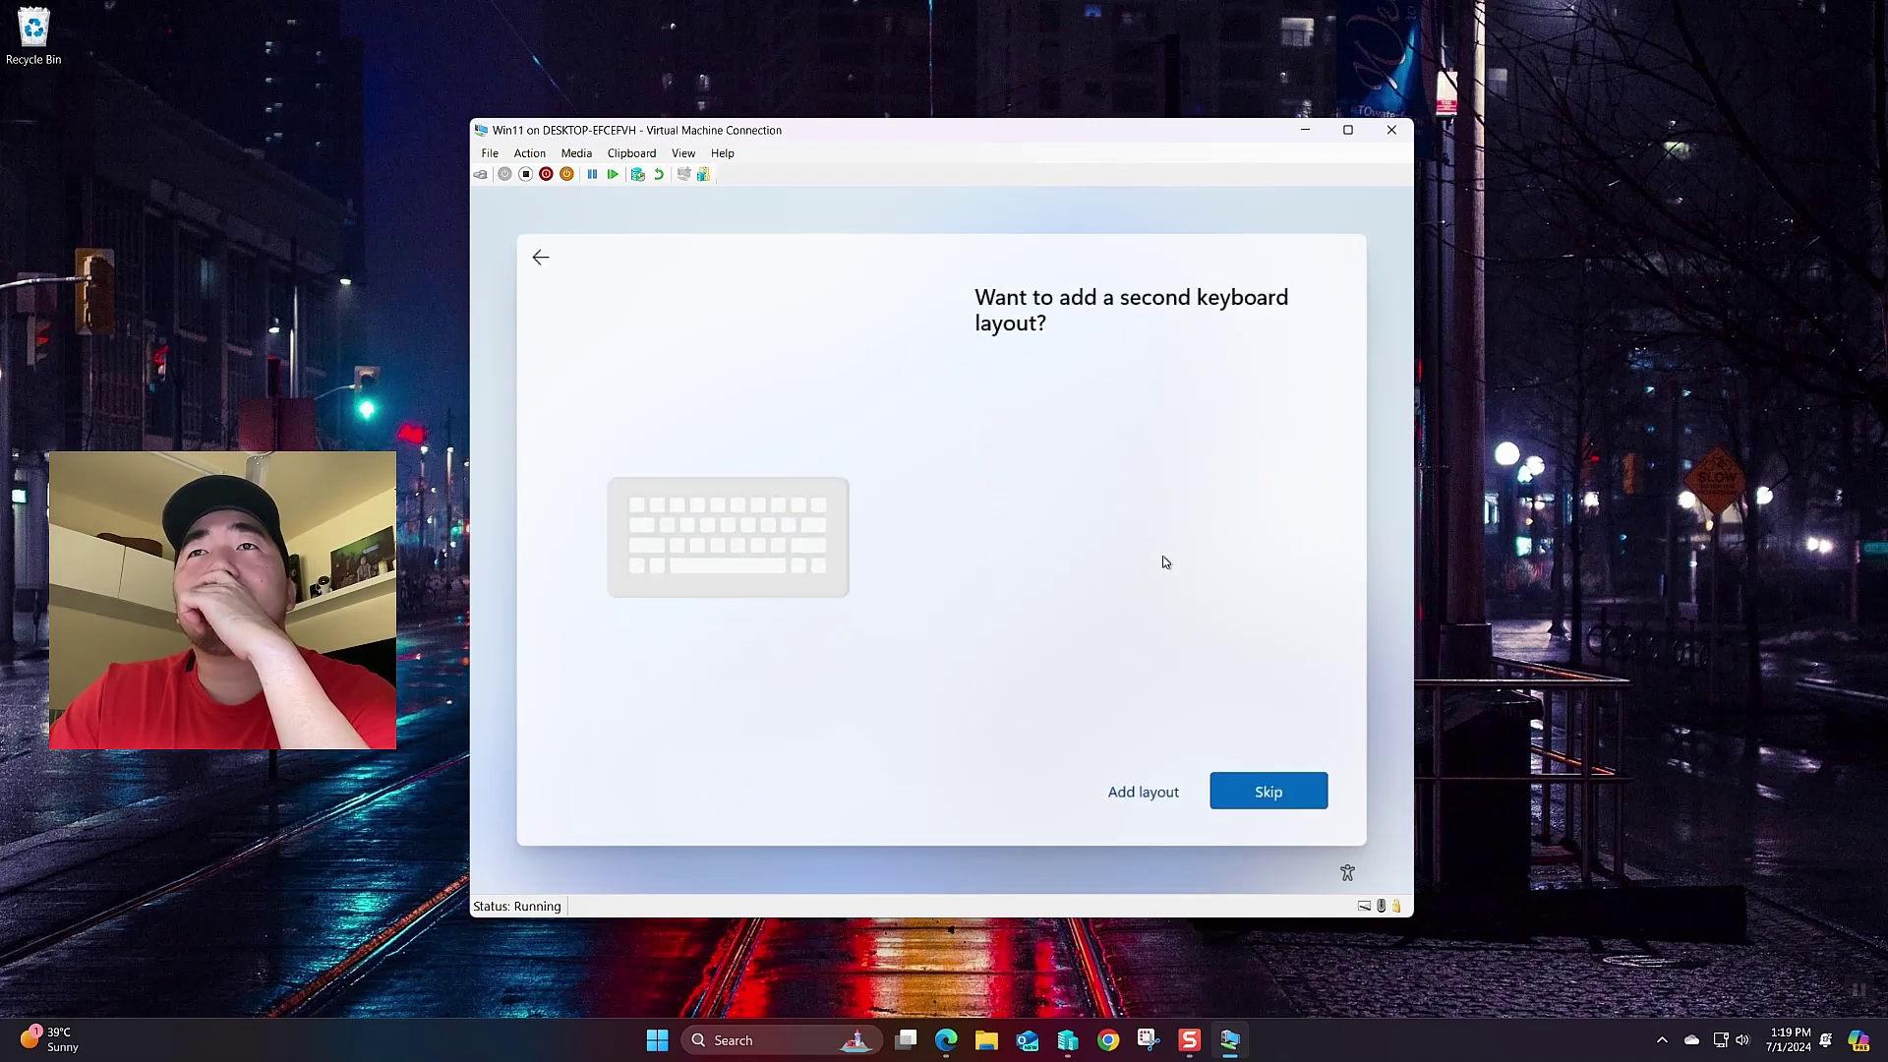
left_click(1244, 799)
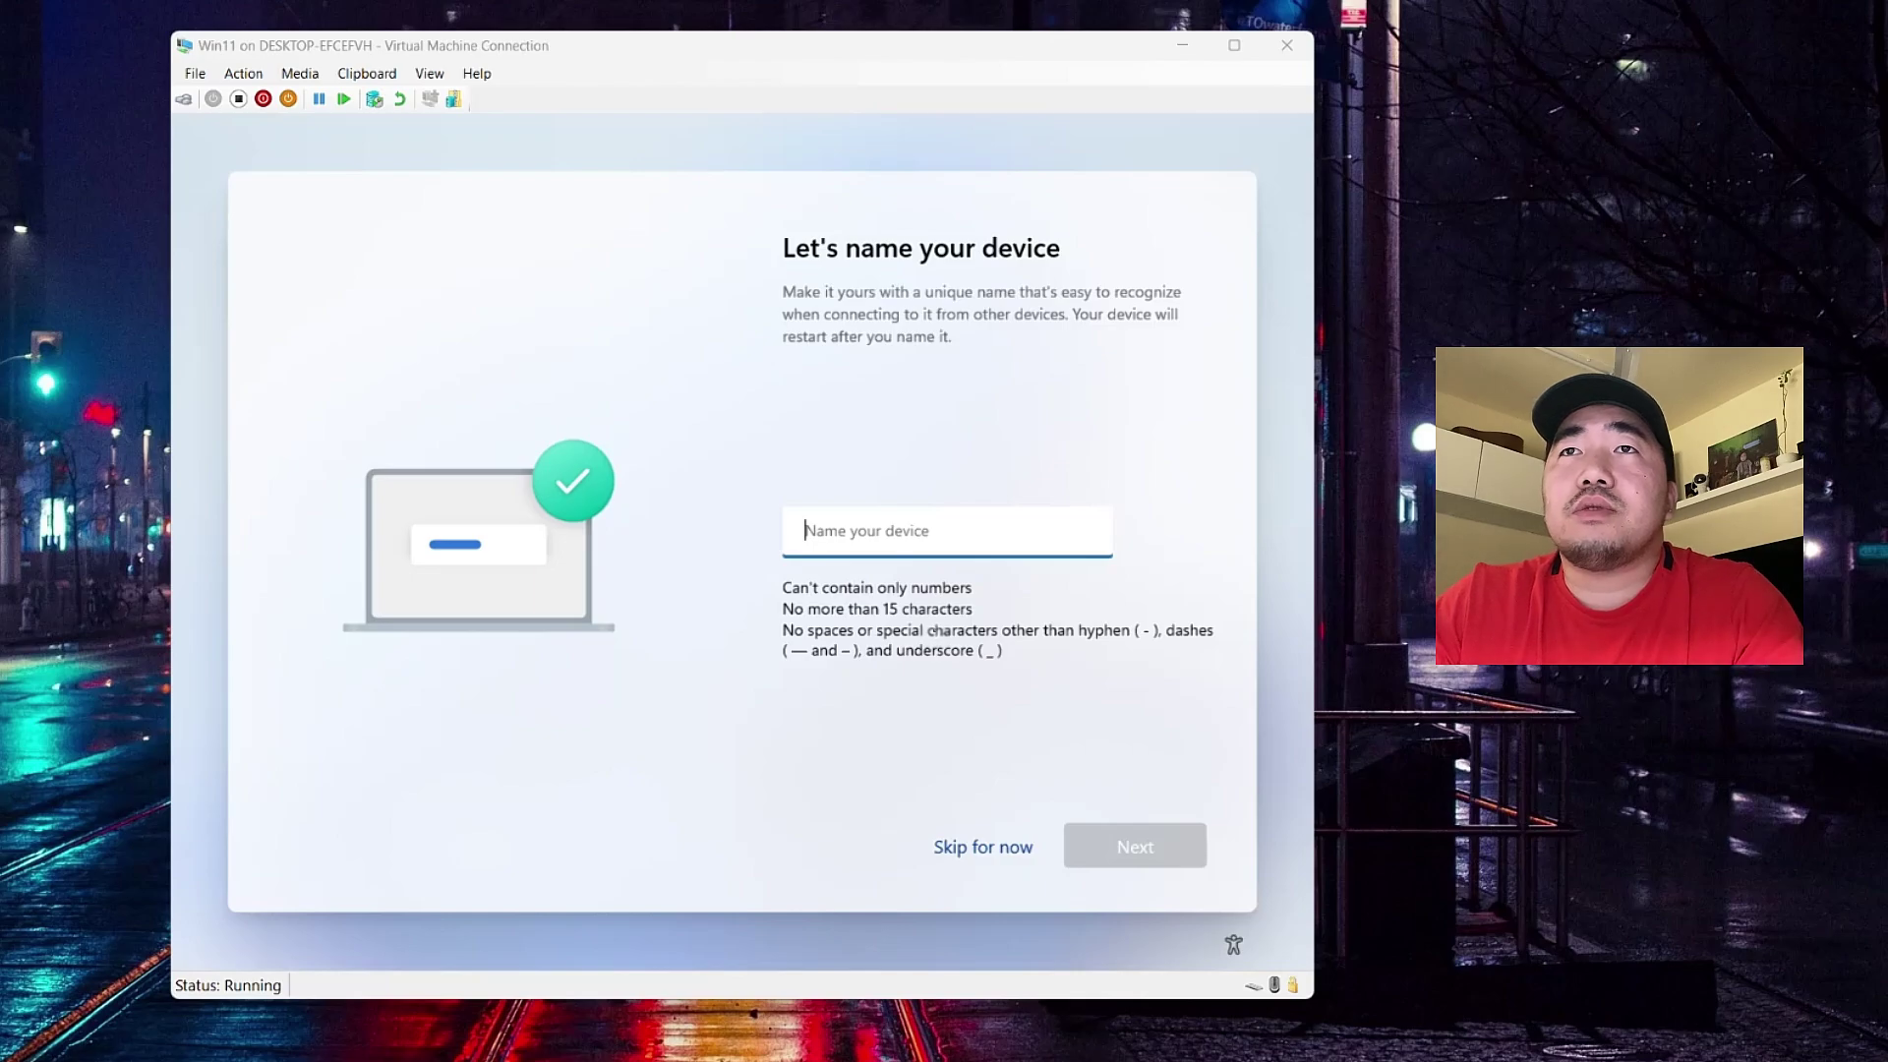
- Skip device naming, get past the network check, and choose Set up for work or school
left_click(969, 850)
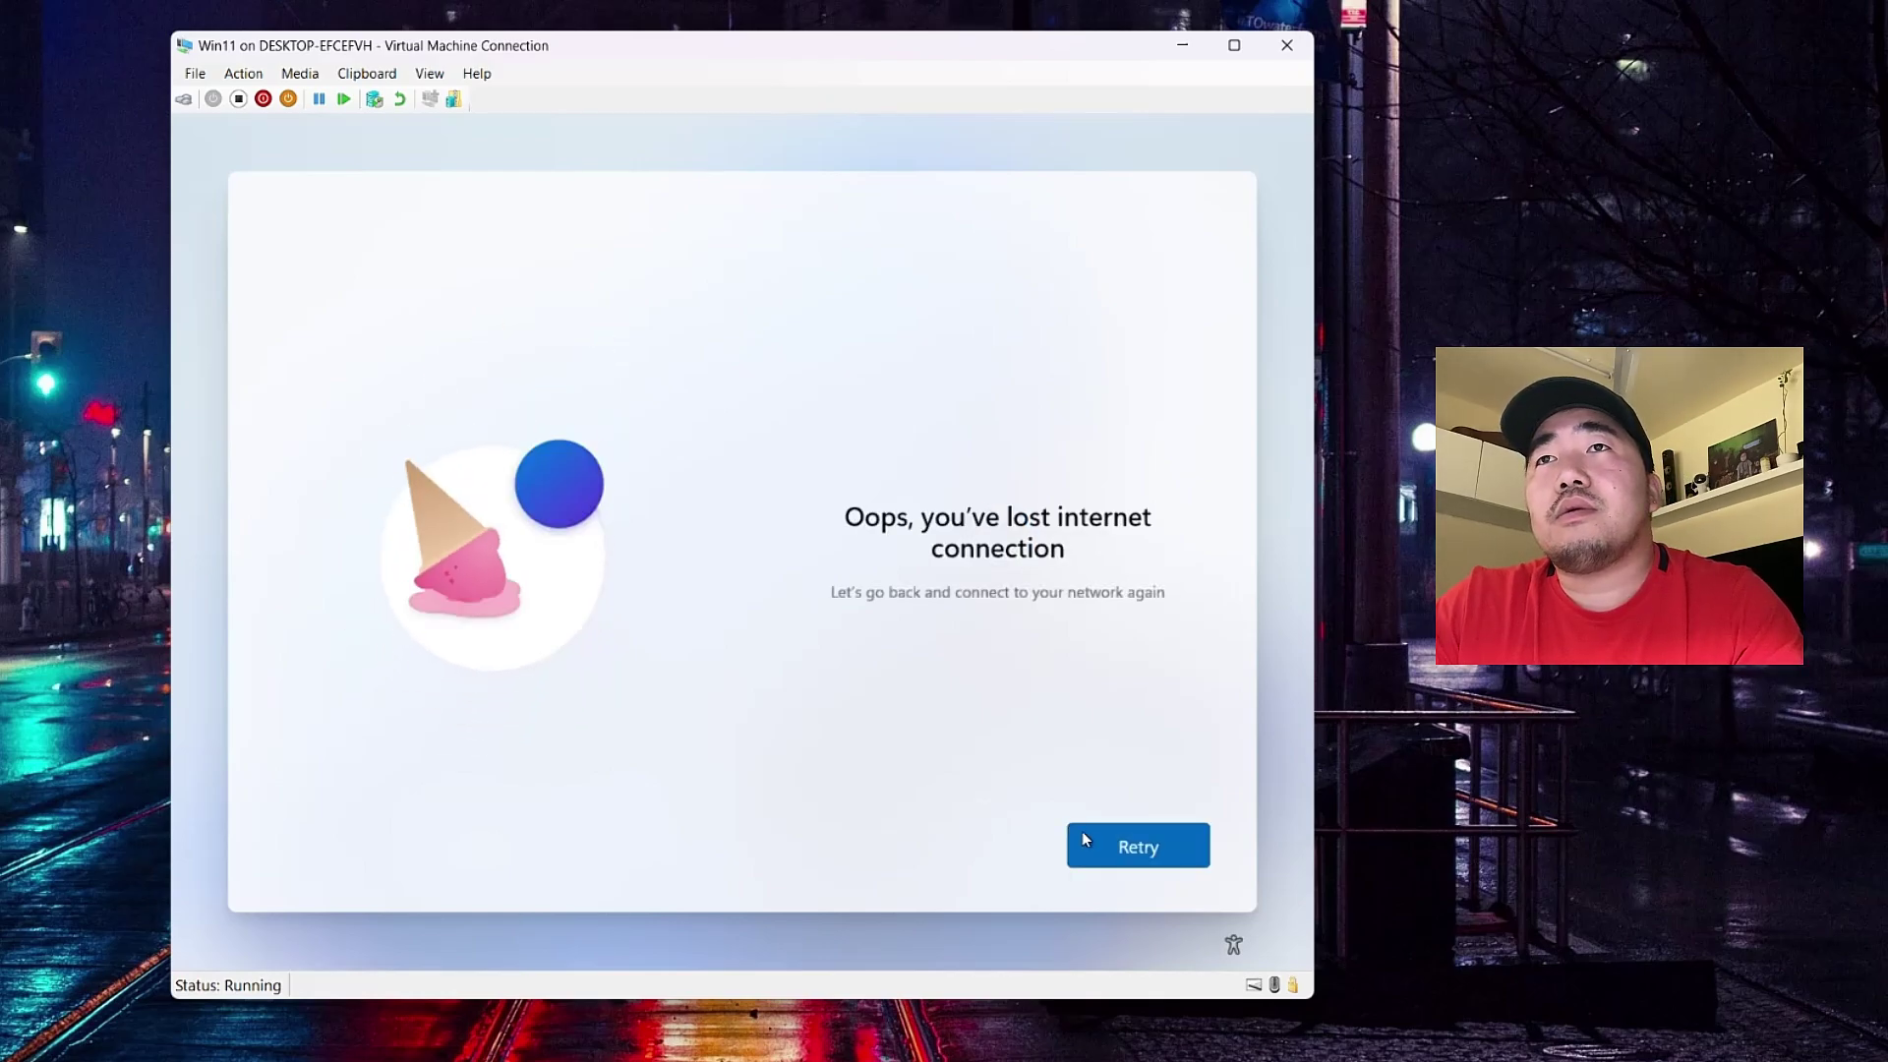
left_click(1131, 848)
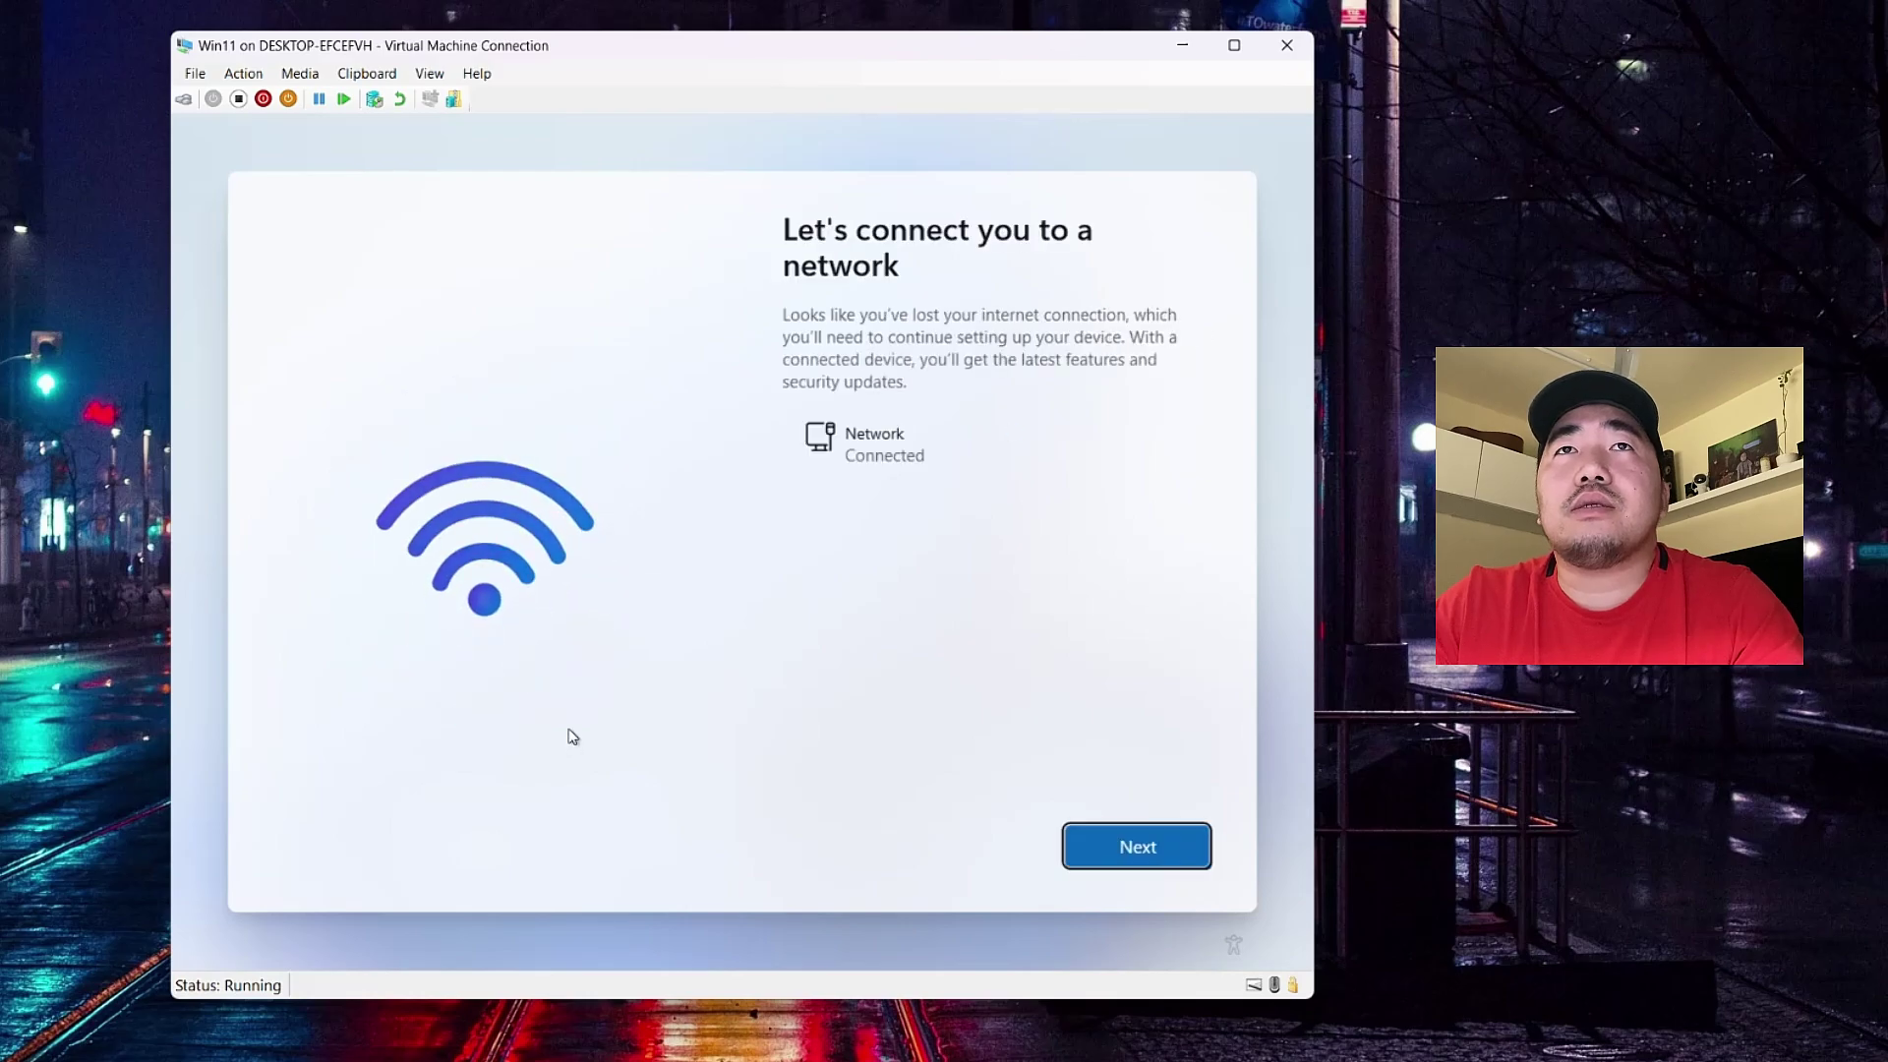
left_click(1135, 850)
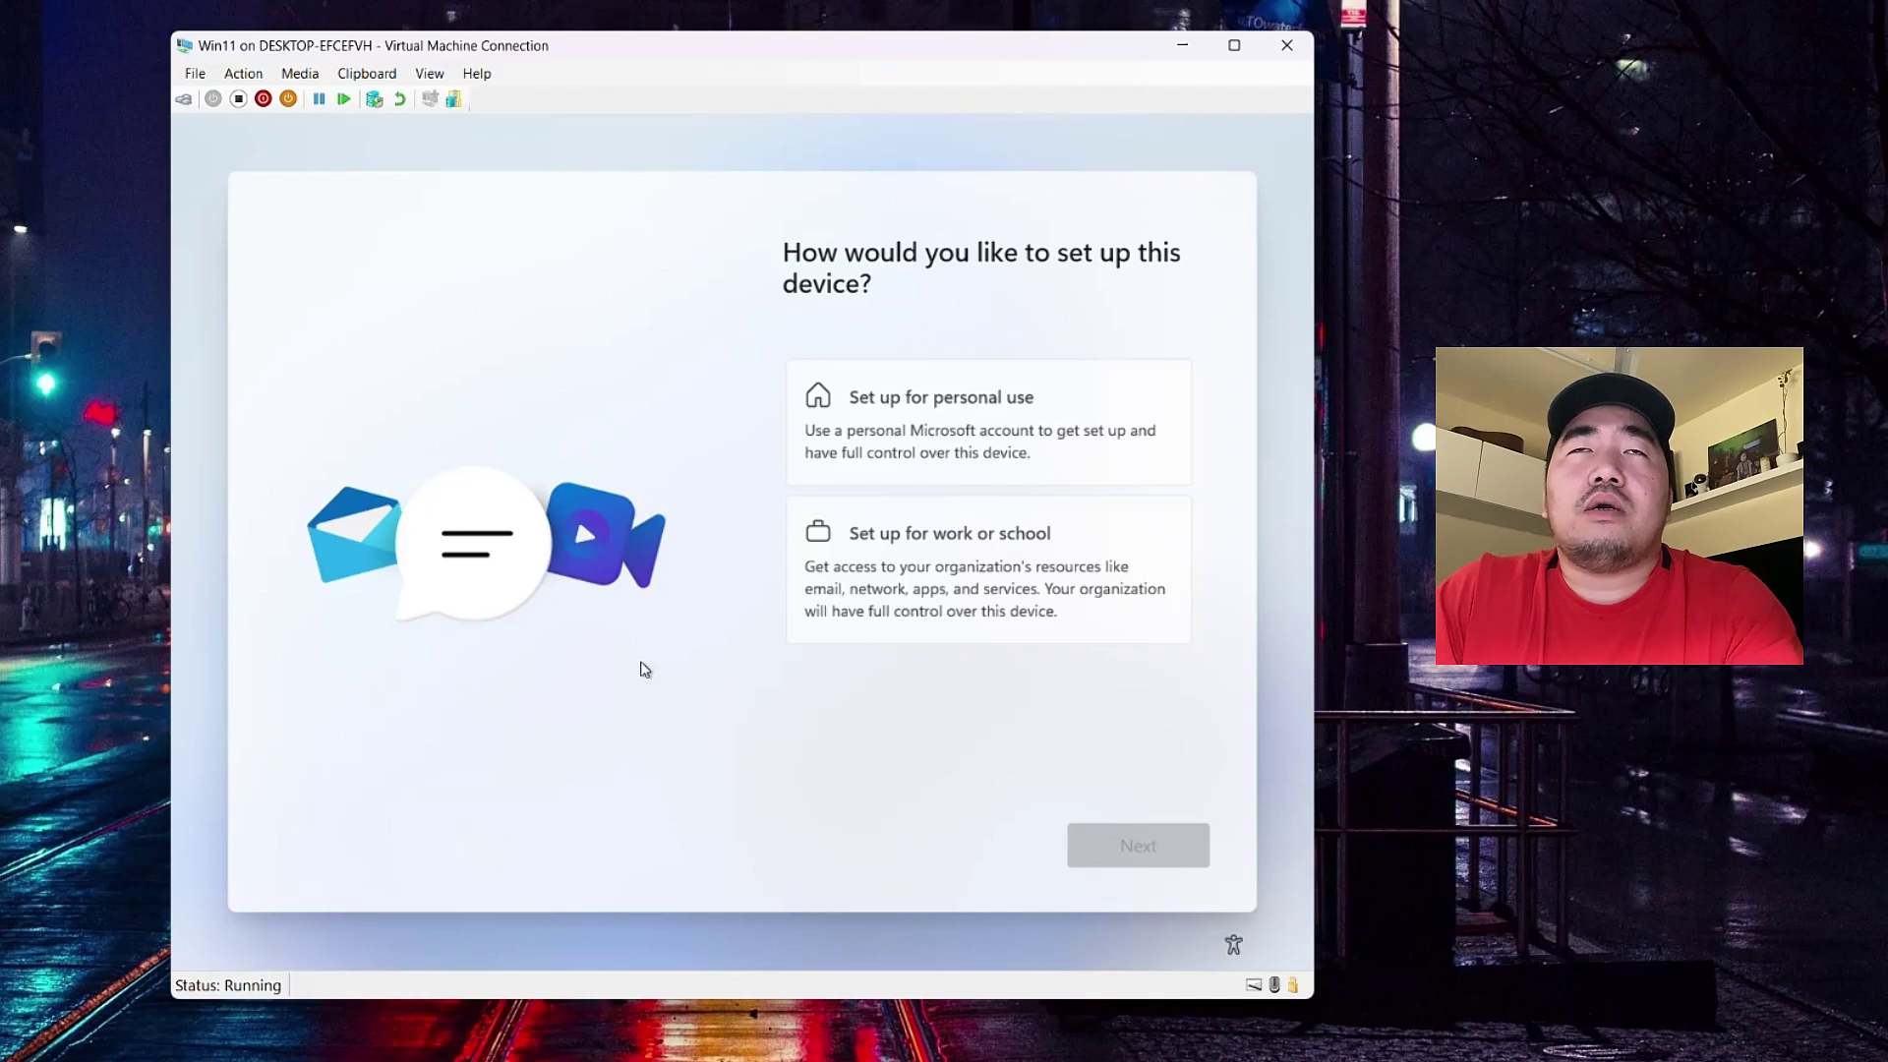
left_click(882, 605)
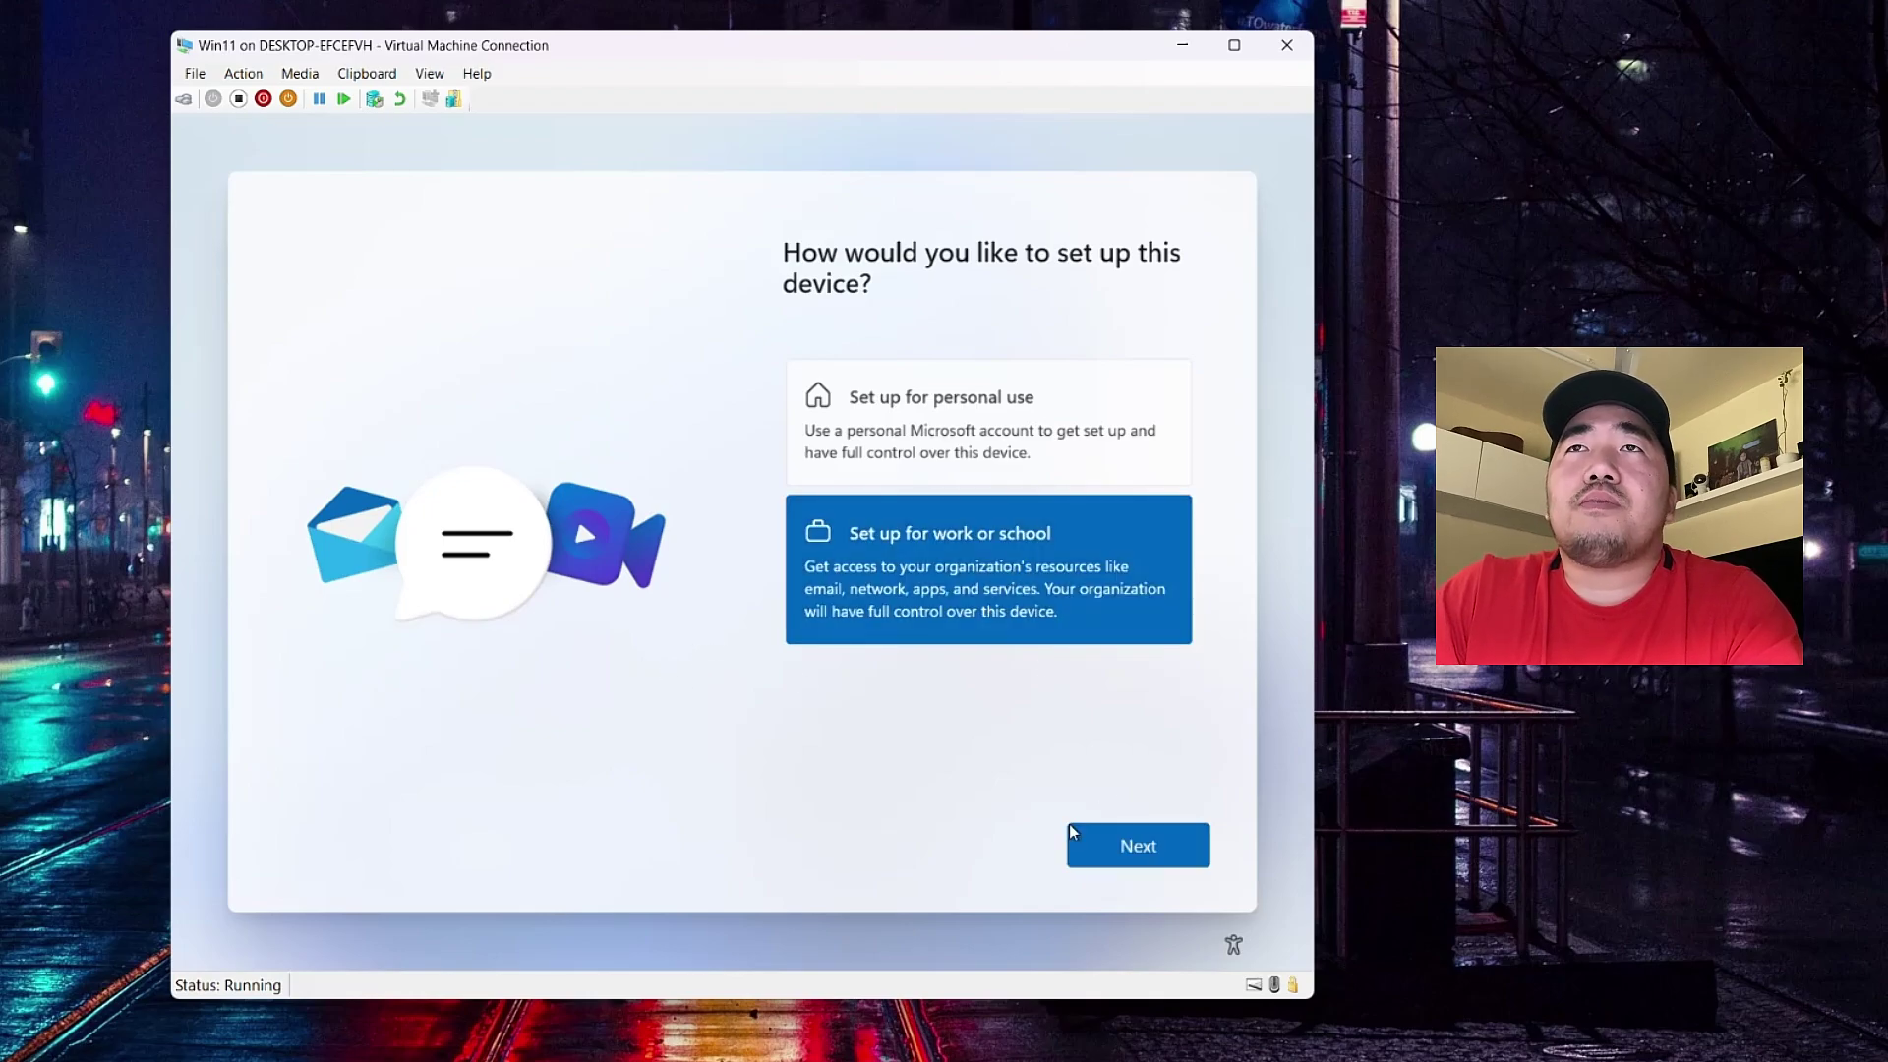
left_click(1136, 841)
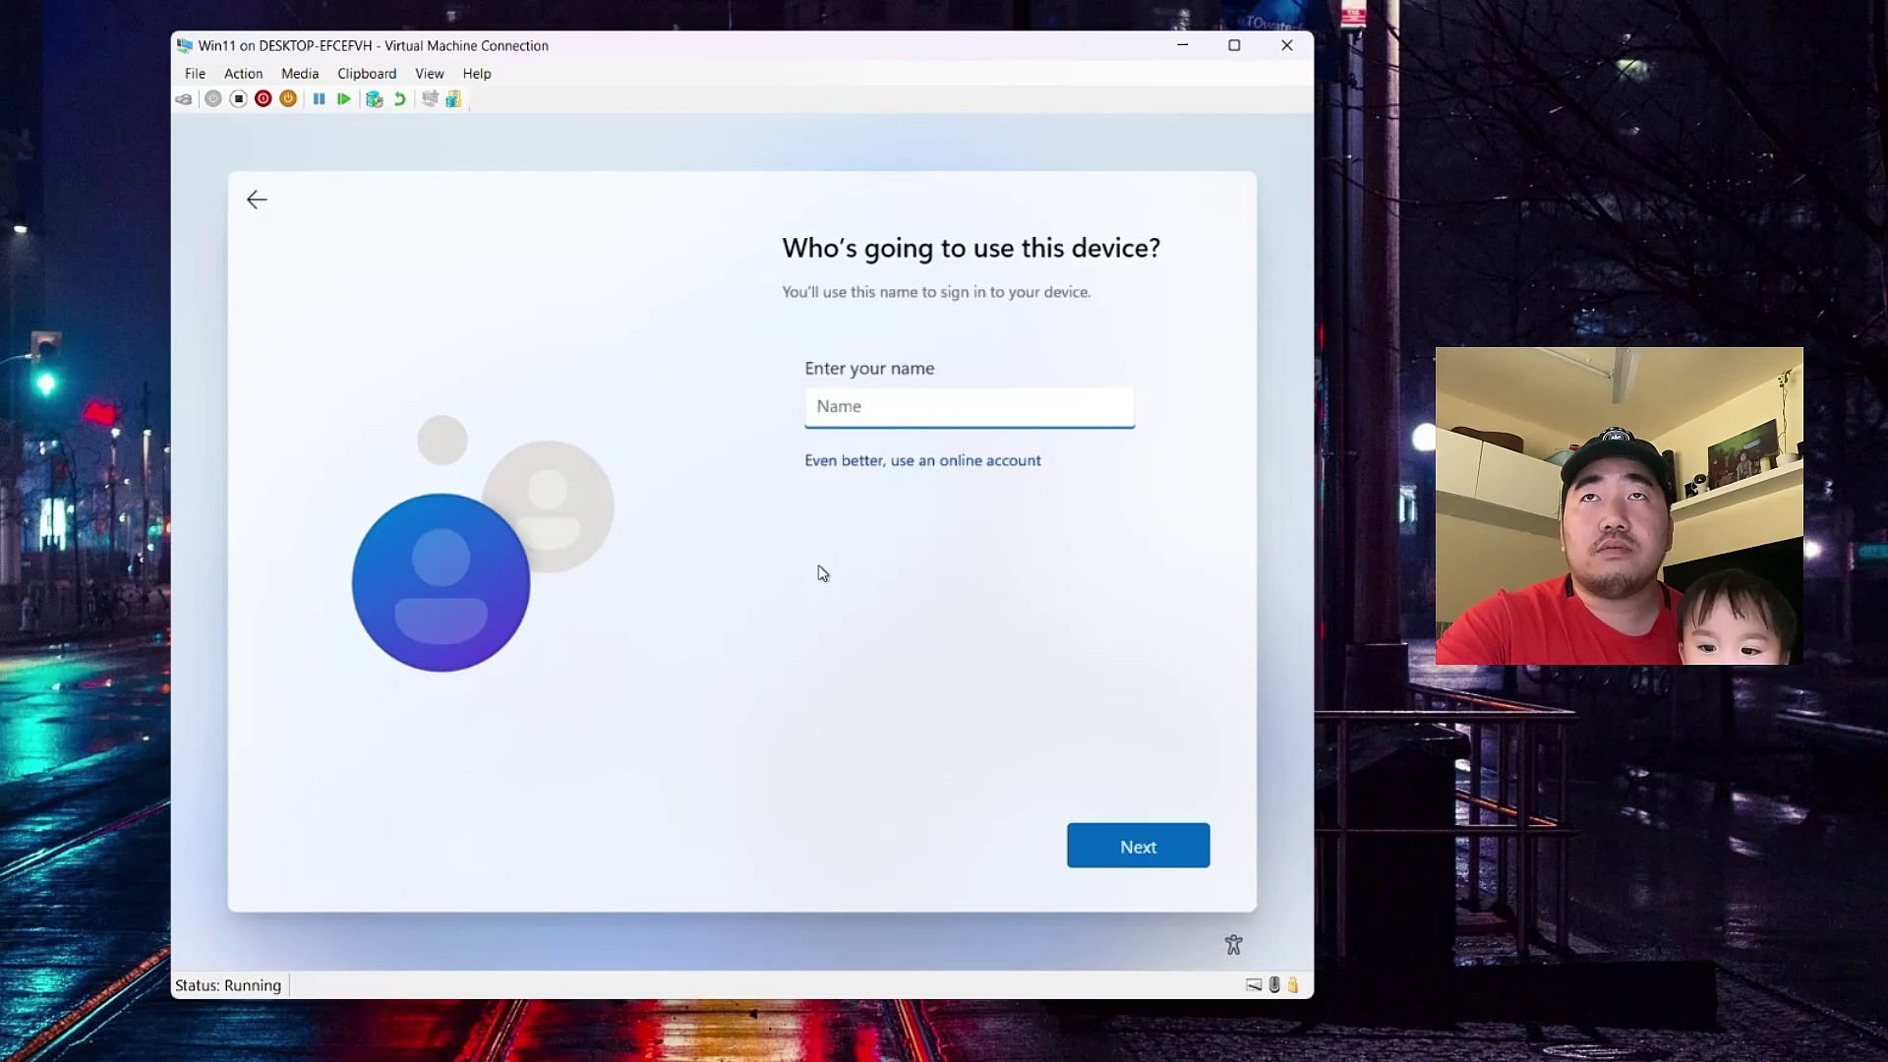
- Enter the local user name, then set and confirm the account password
type("PC1")
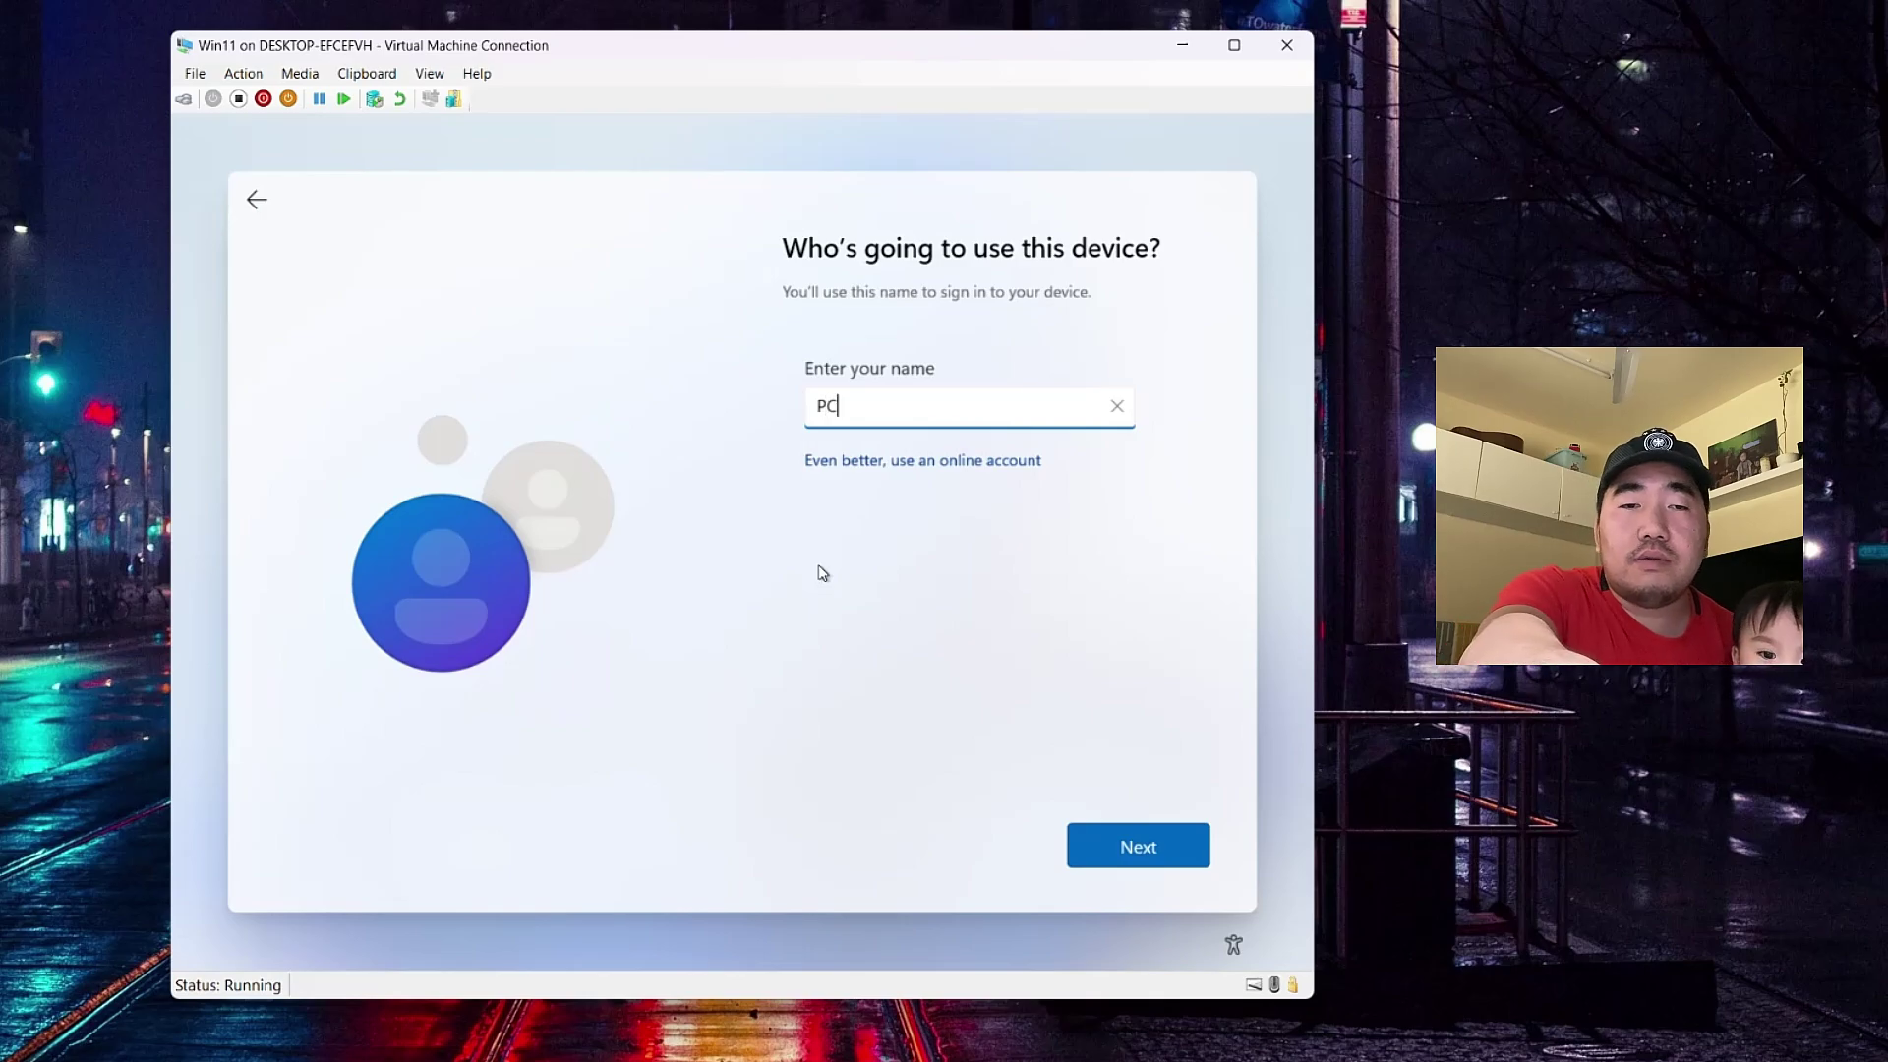
left_click(1165, 835)
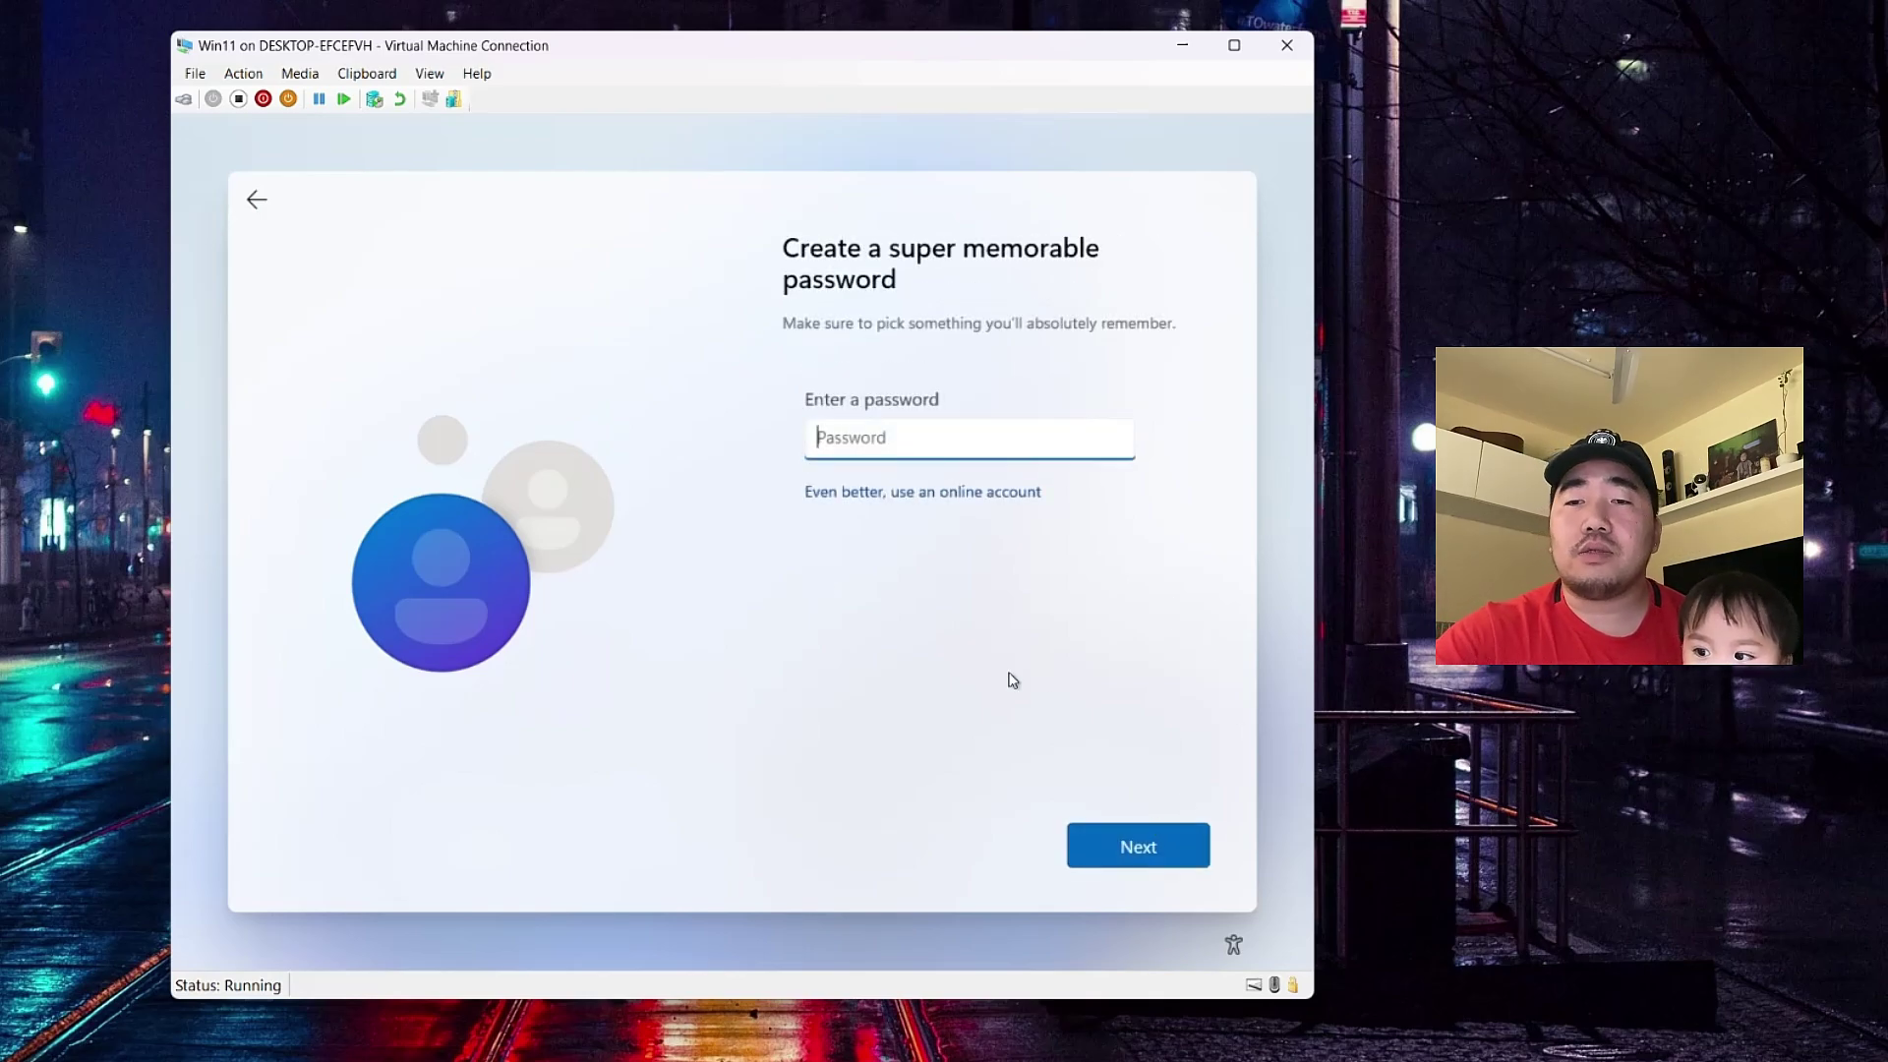
type("•")
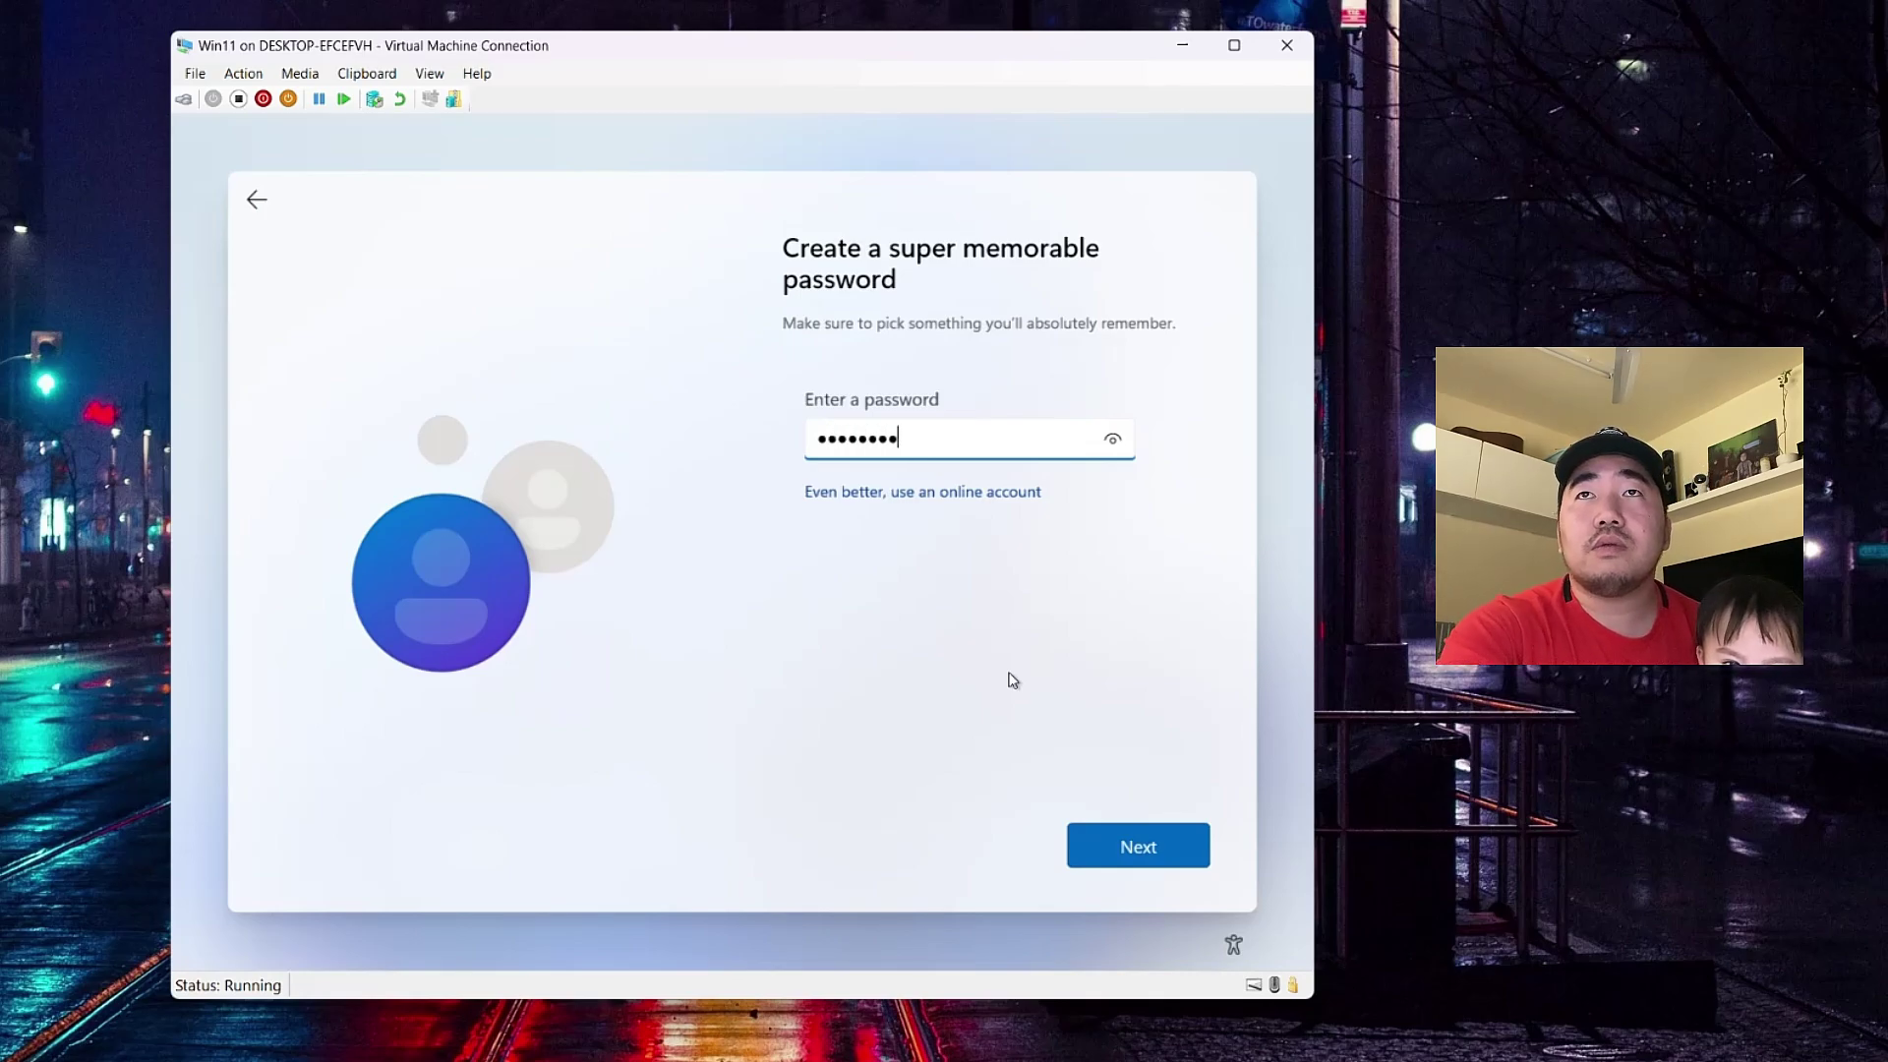
key("Return")
type("•")
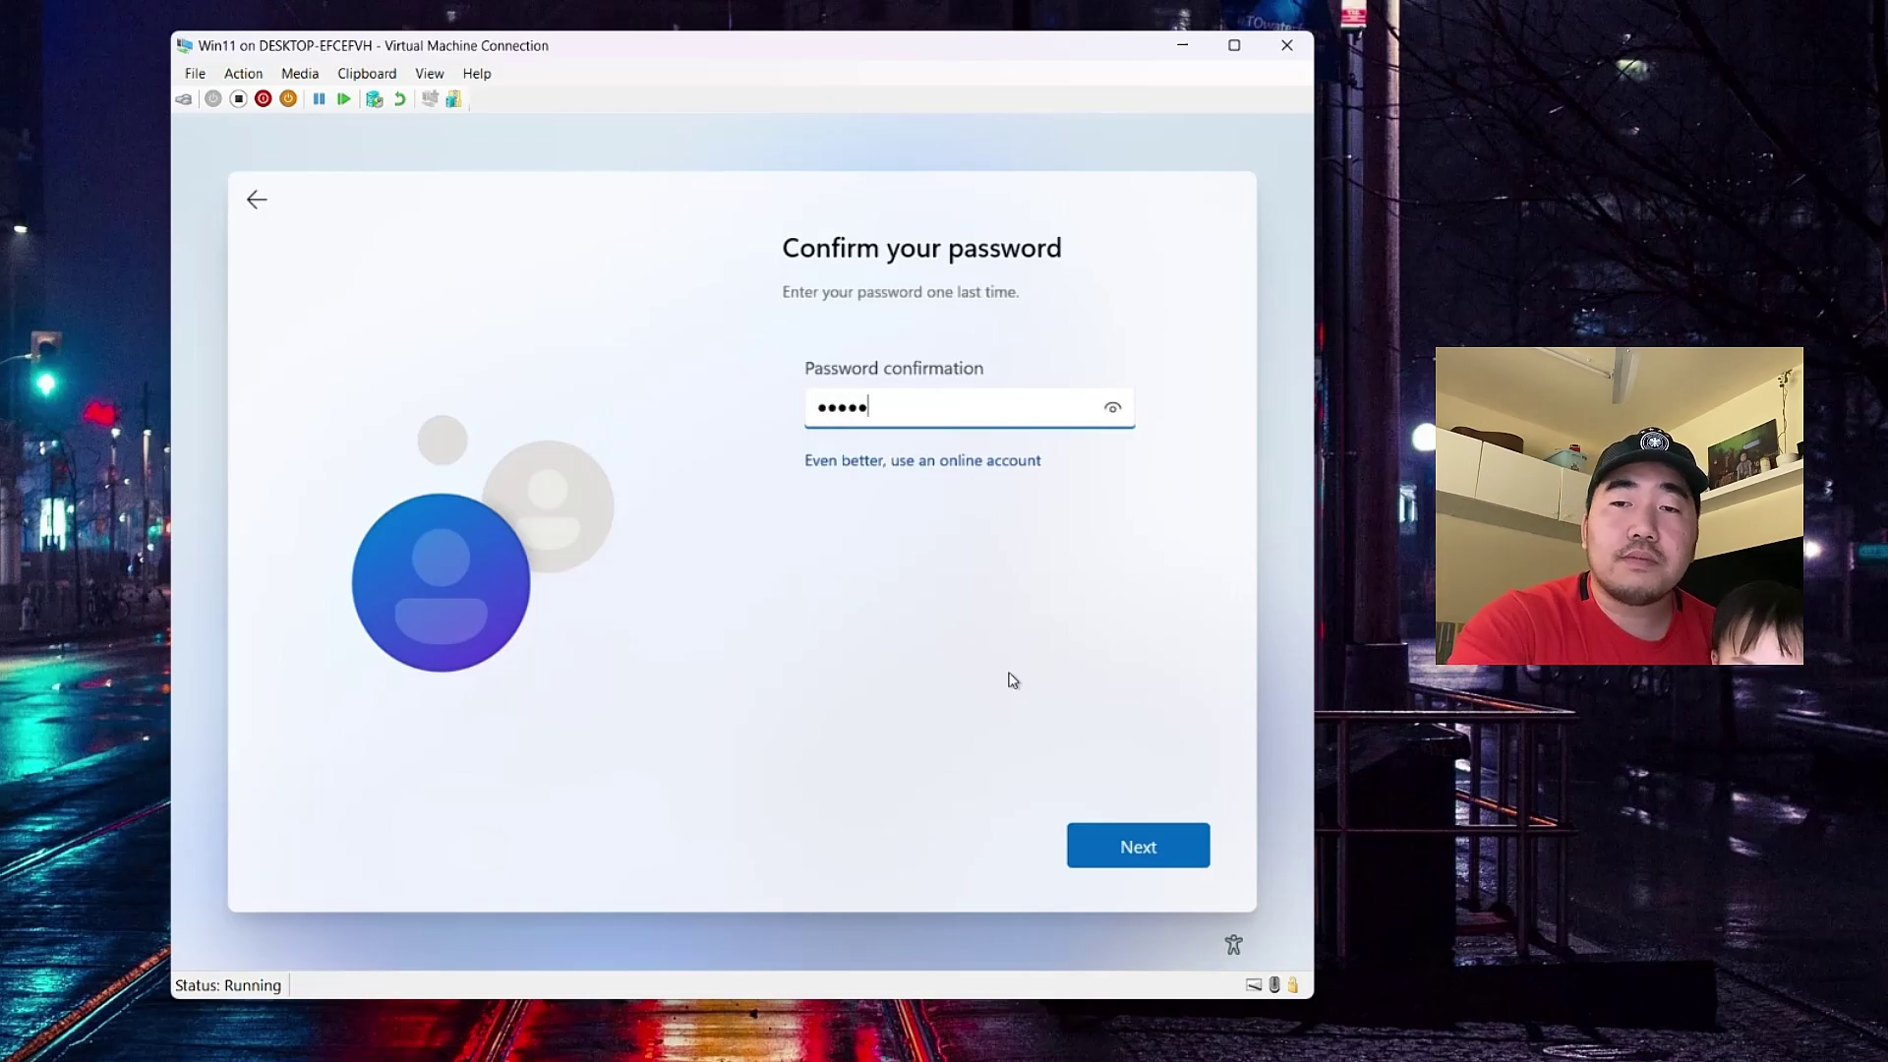
key("Return")
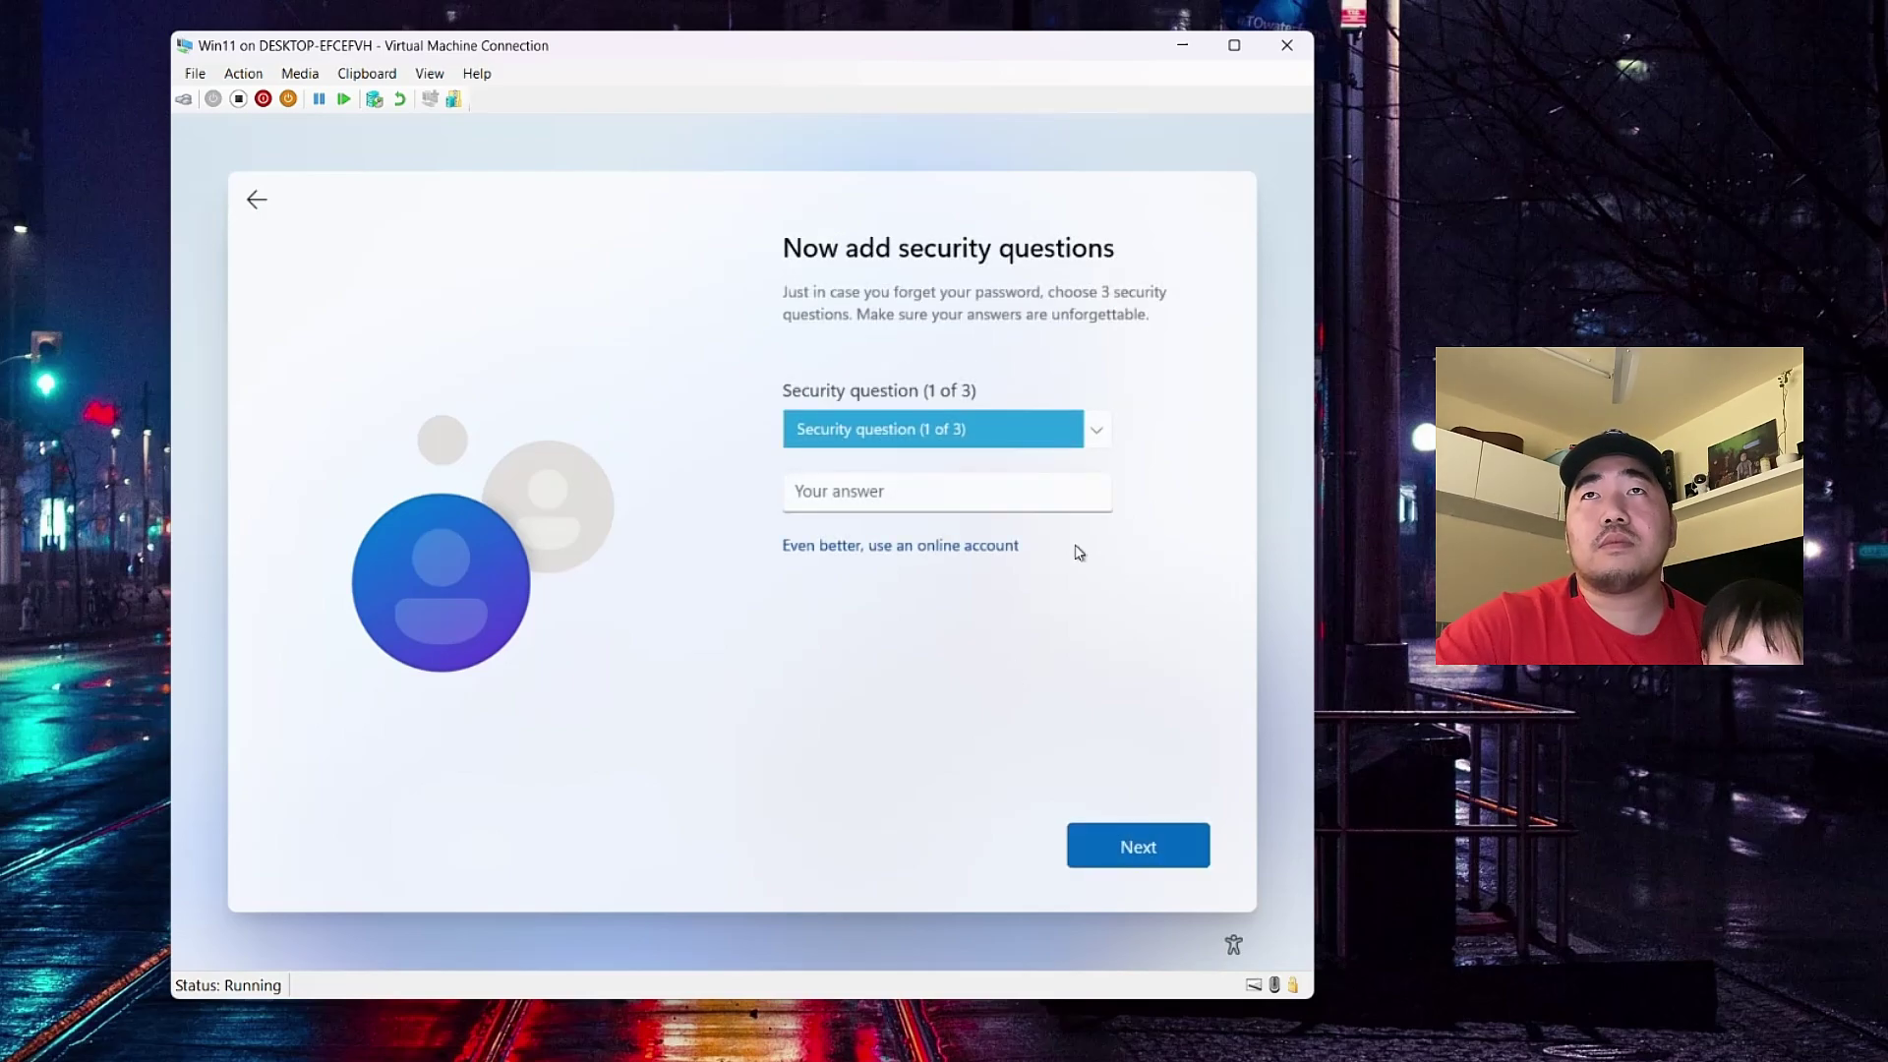
- Answer the first two security questions: first pet's name and childhood nickname
left_click(954, 429)
left_click(885, 452)
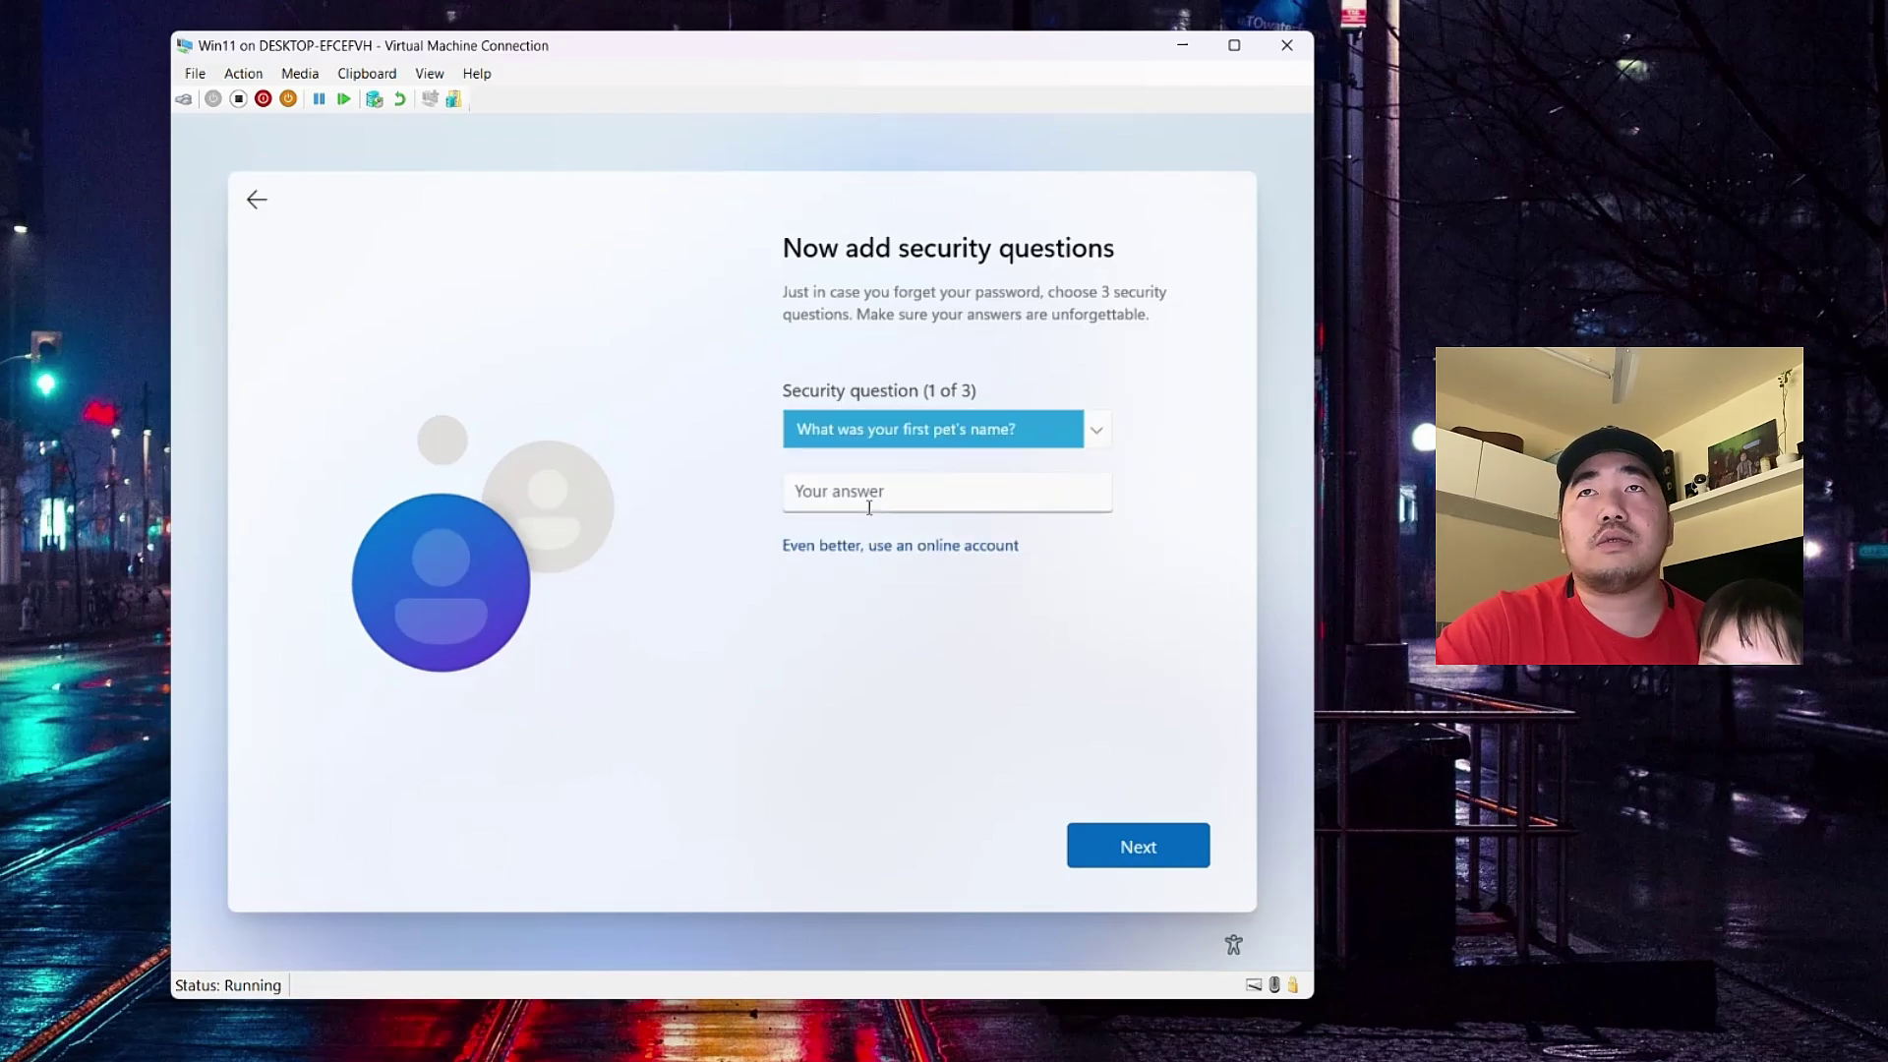
left_click(870, 502)
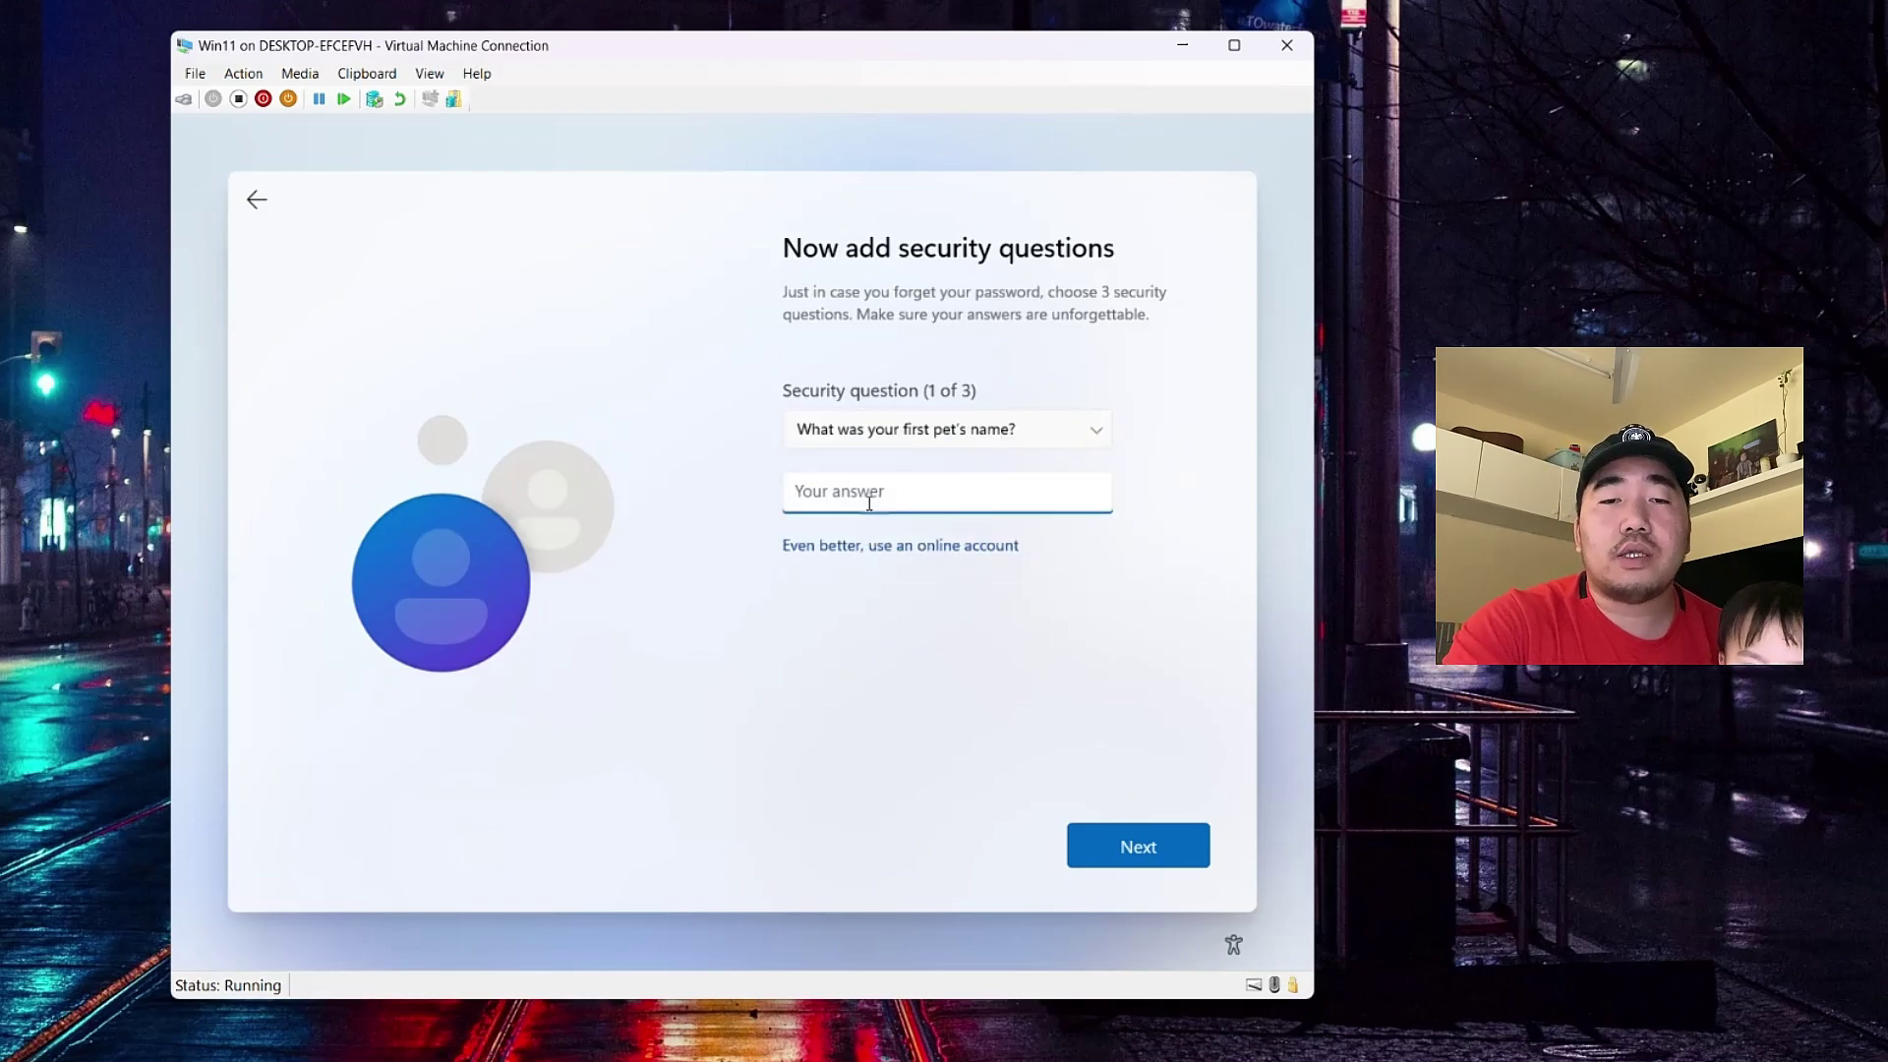
key("Return")
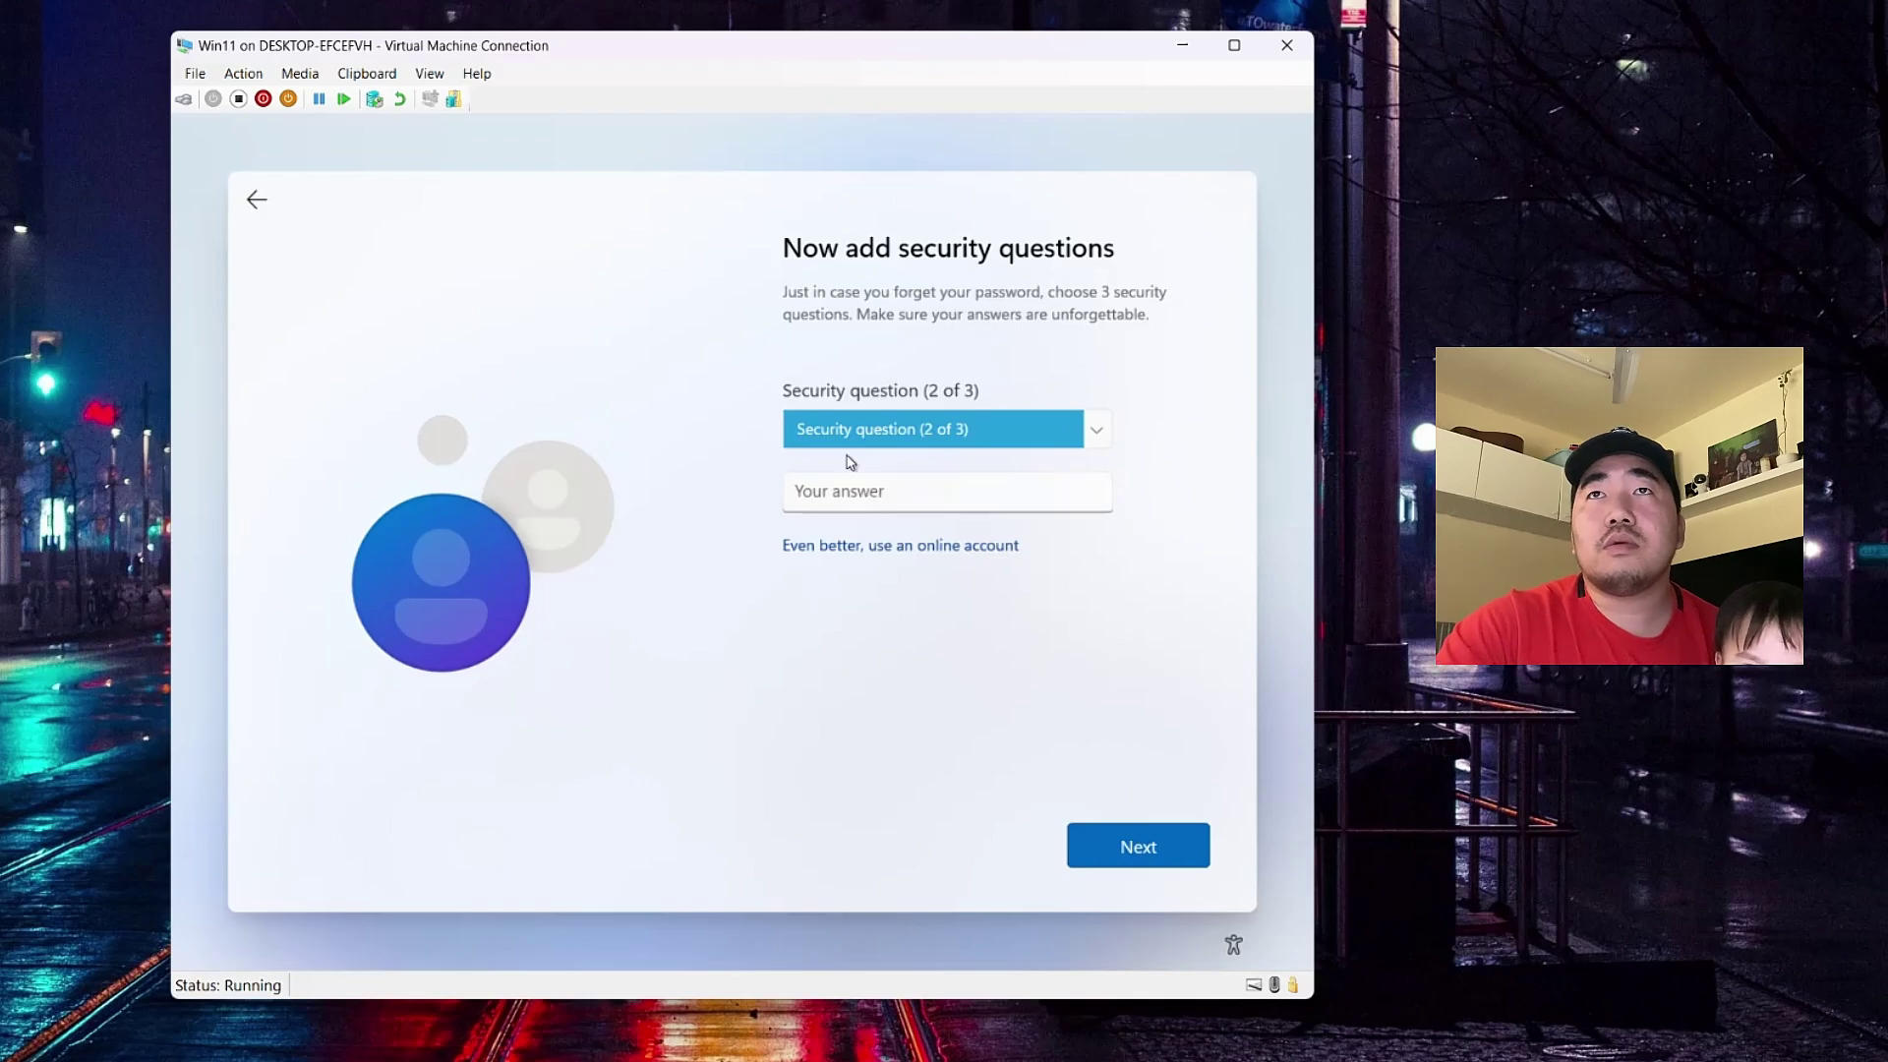
left_click(847, 439)
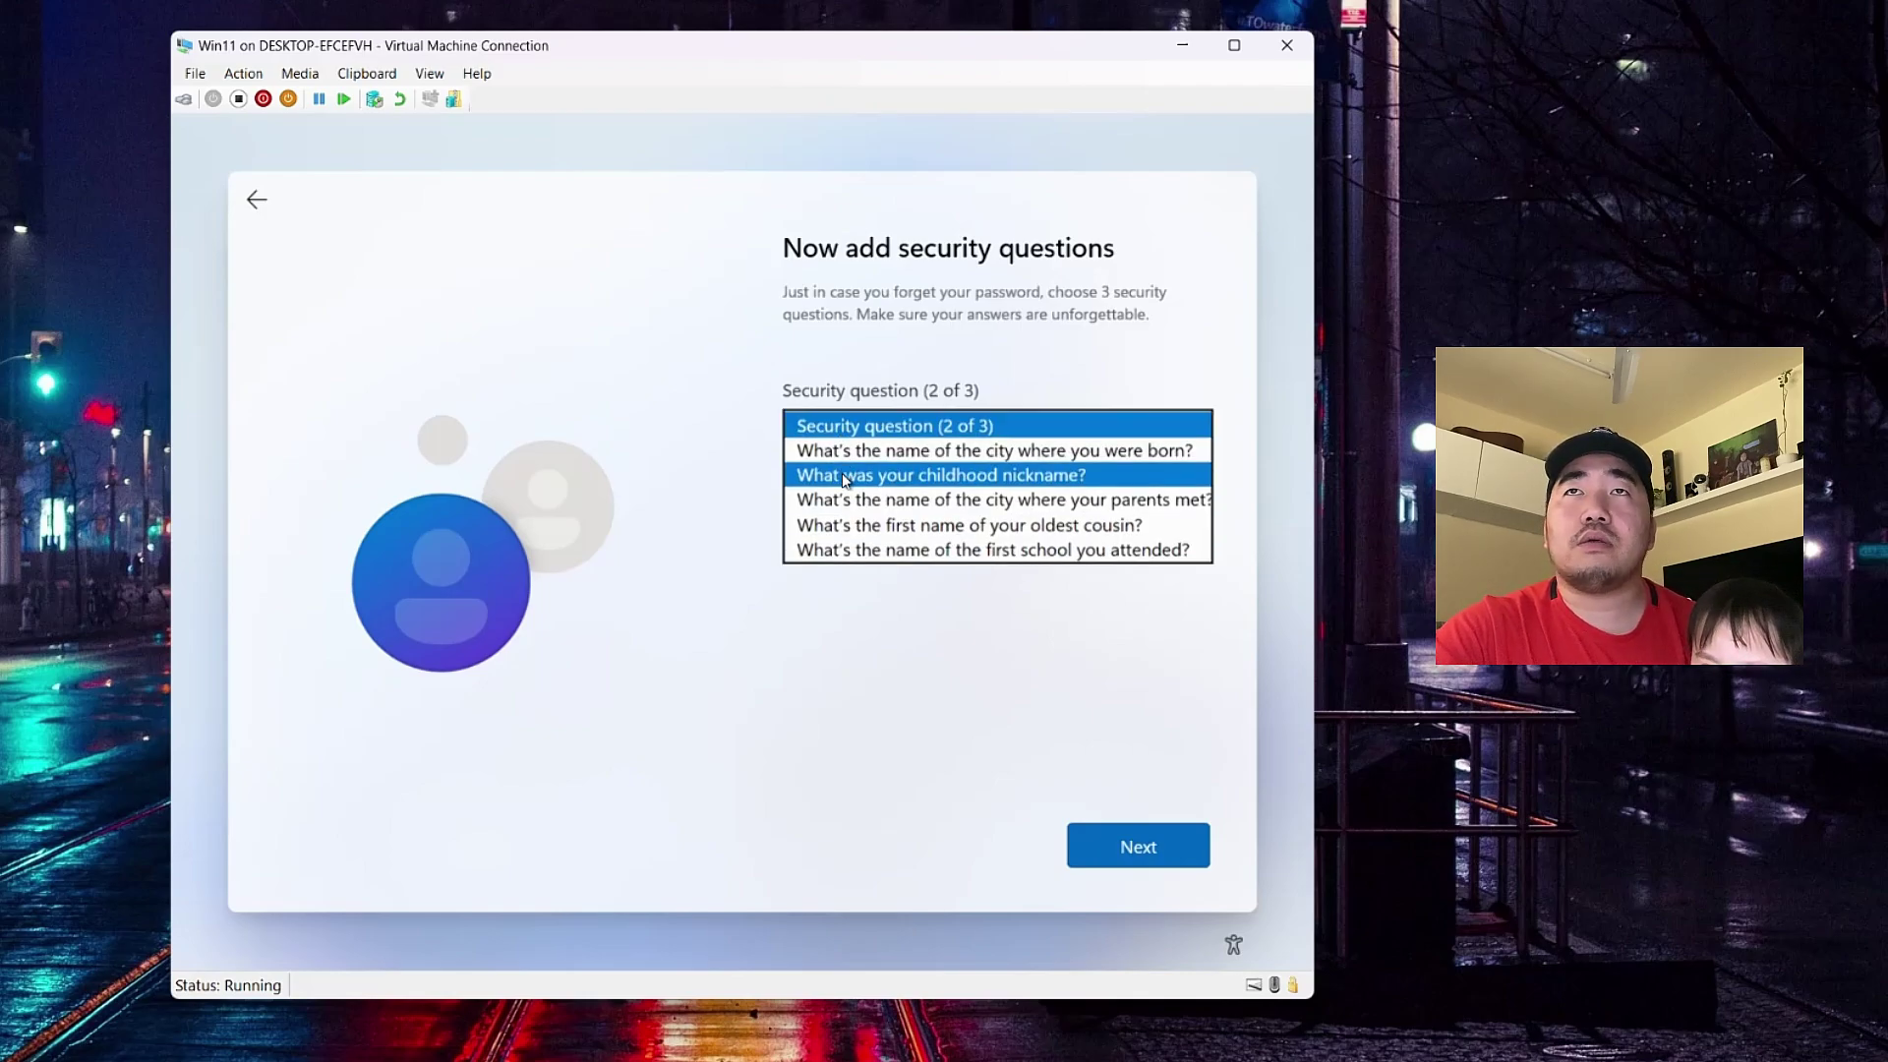
left_click(844, 480)
left_click(846, 491)
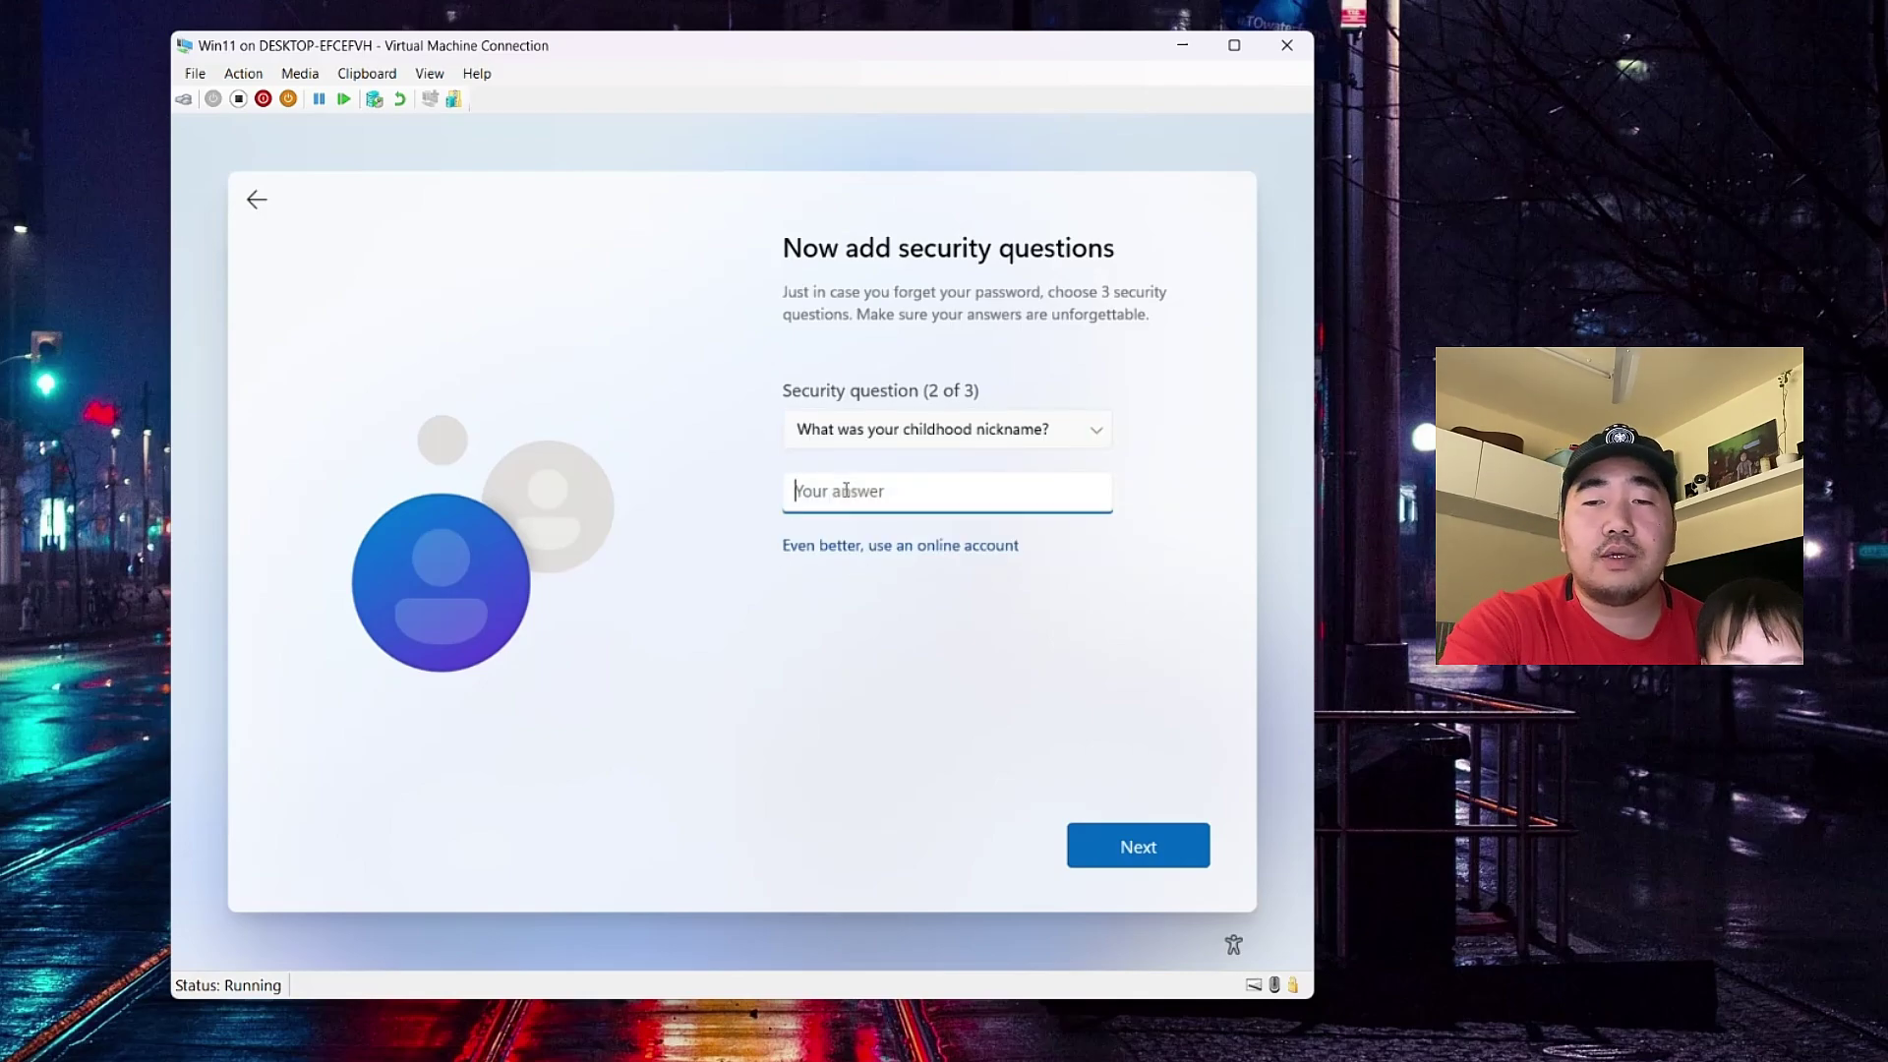
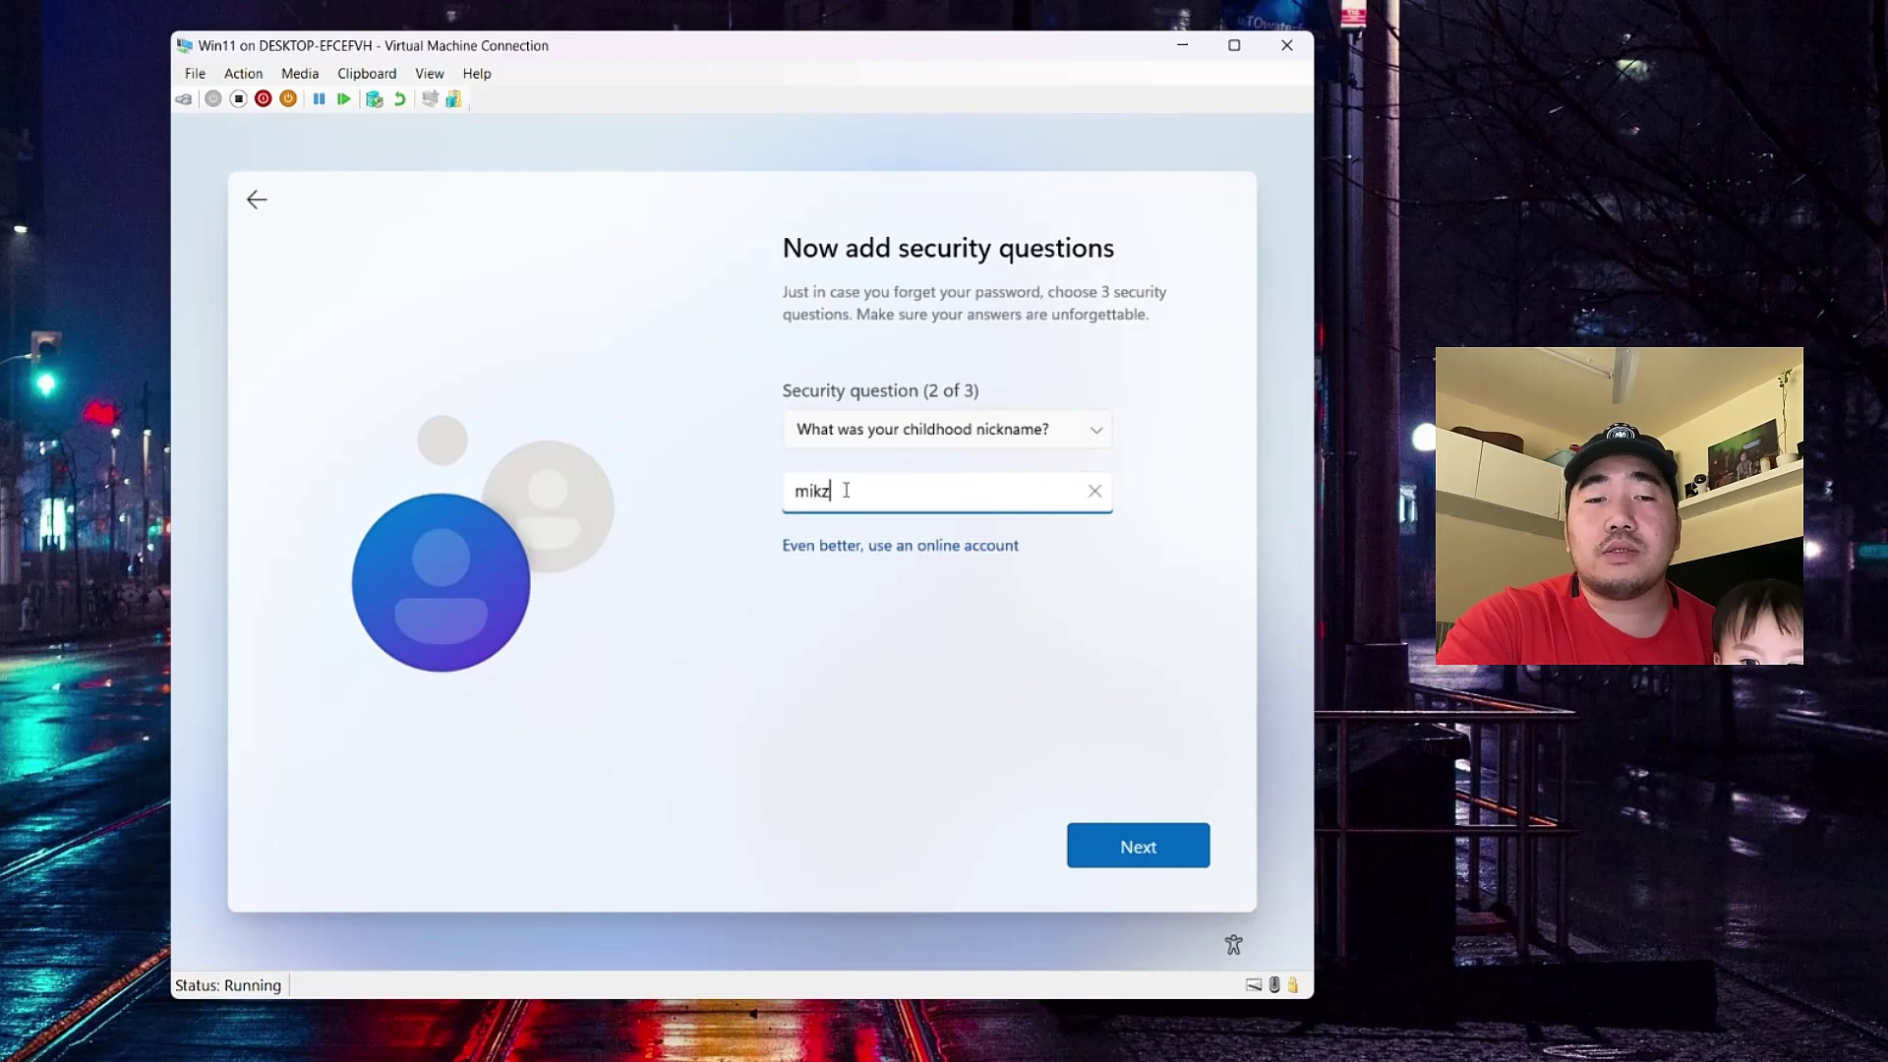
key("Return")
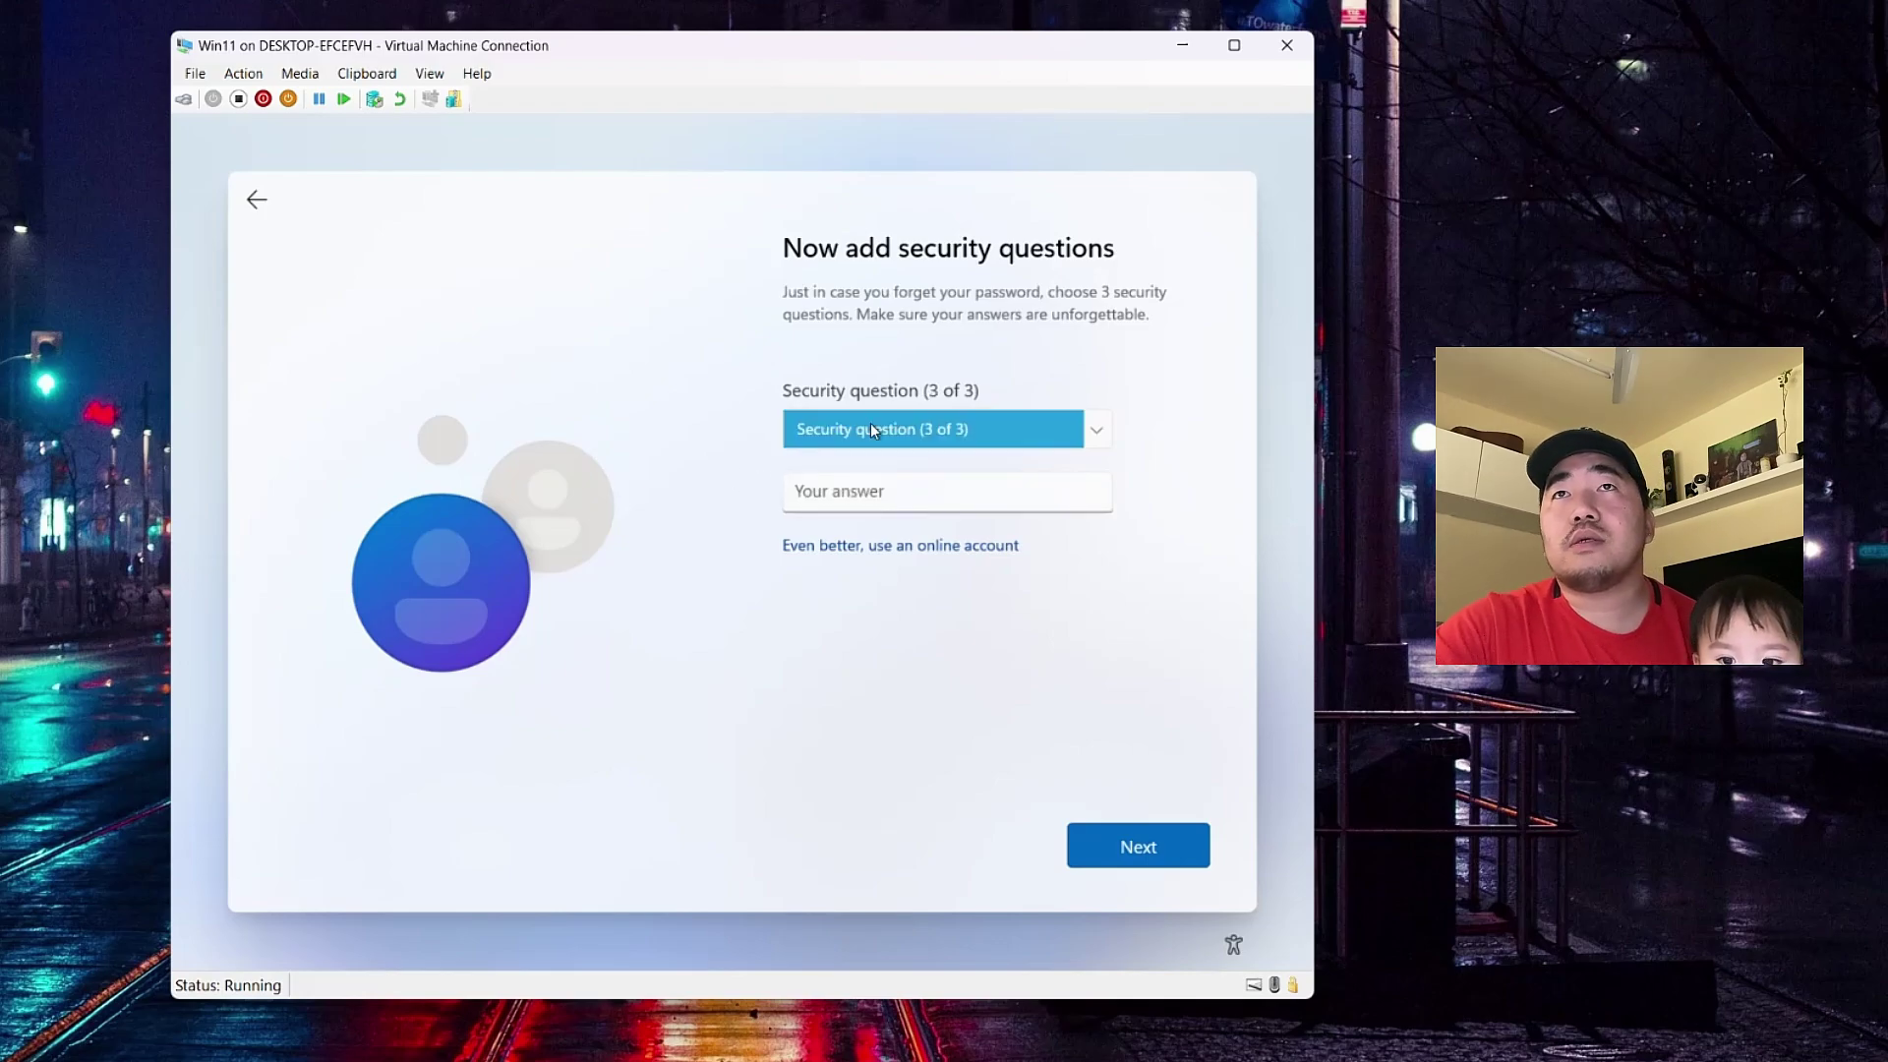
- Choose the first-school question as the third security question and submit its answer
left_click(874, 431)
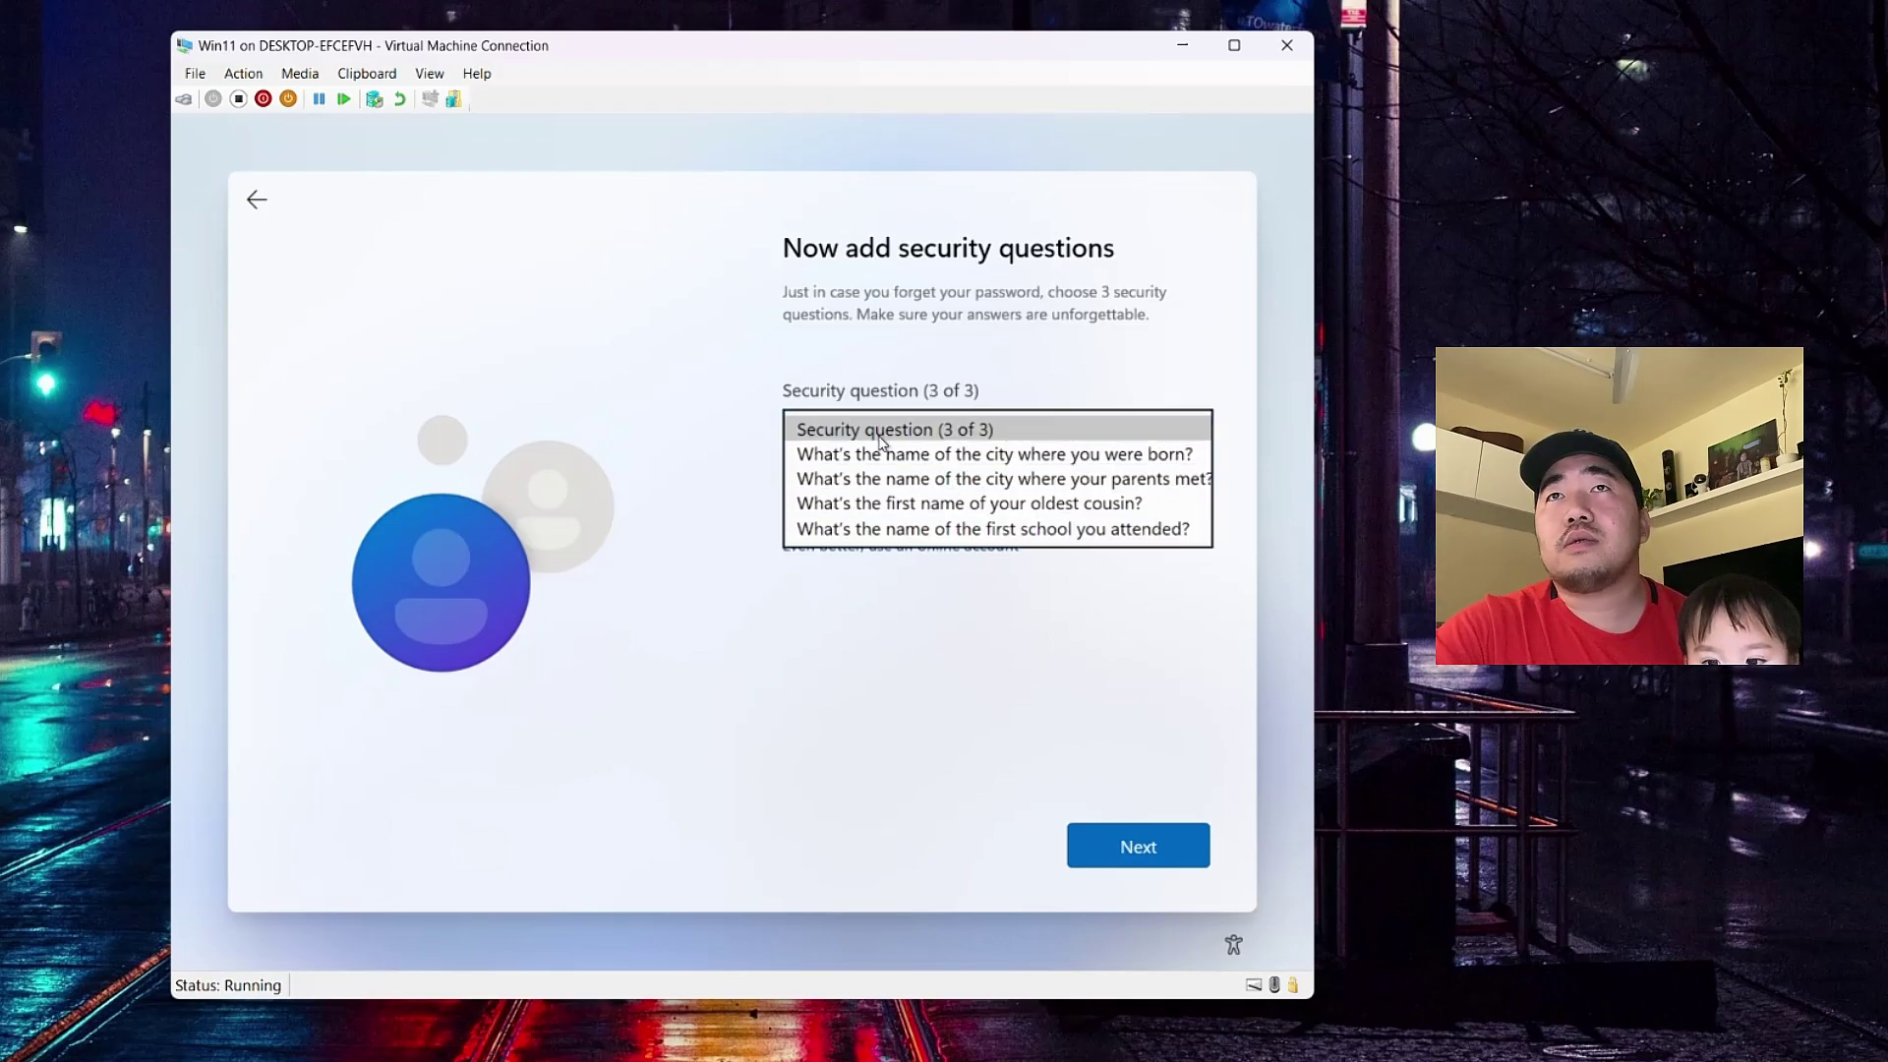
left_click(888, 531)
left_click(871, 493)
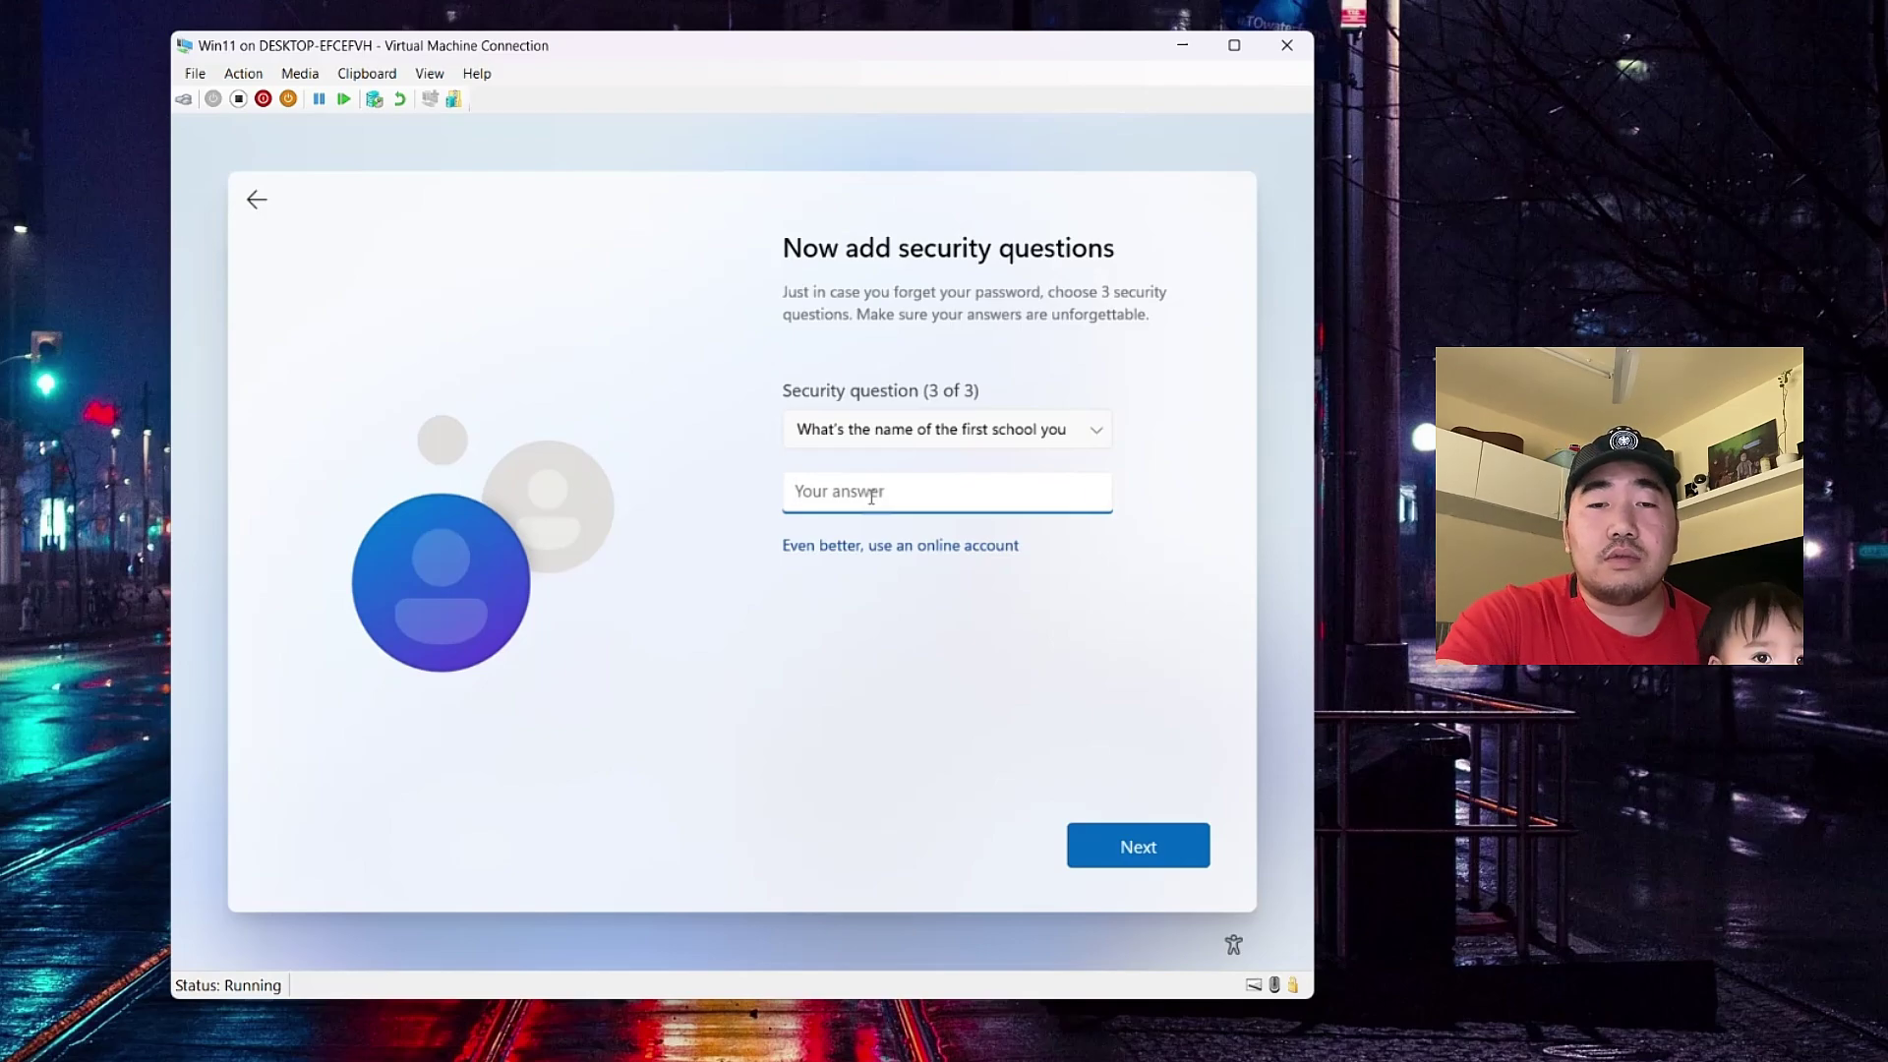
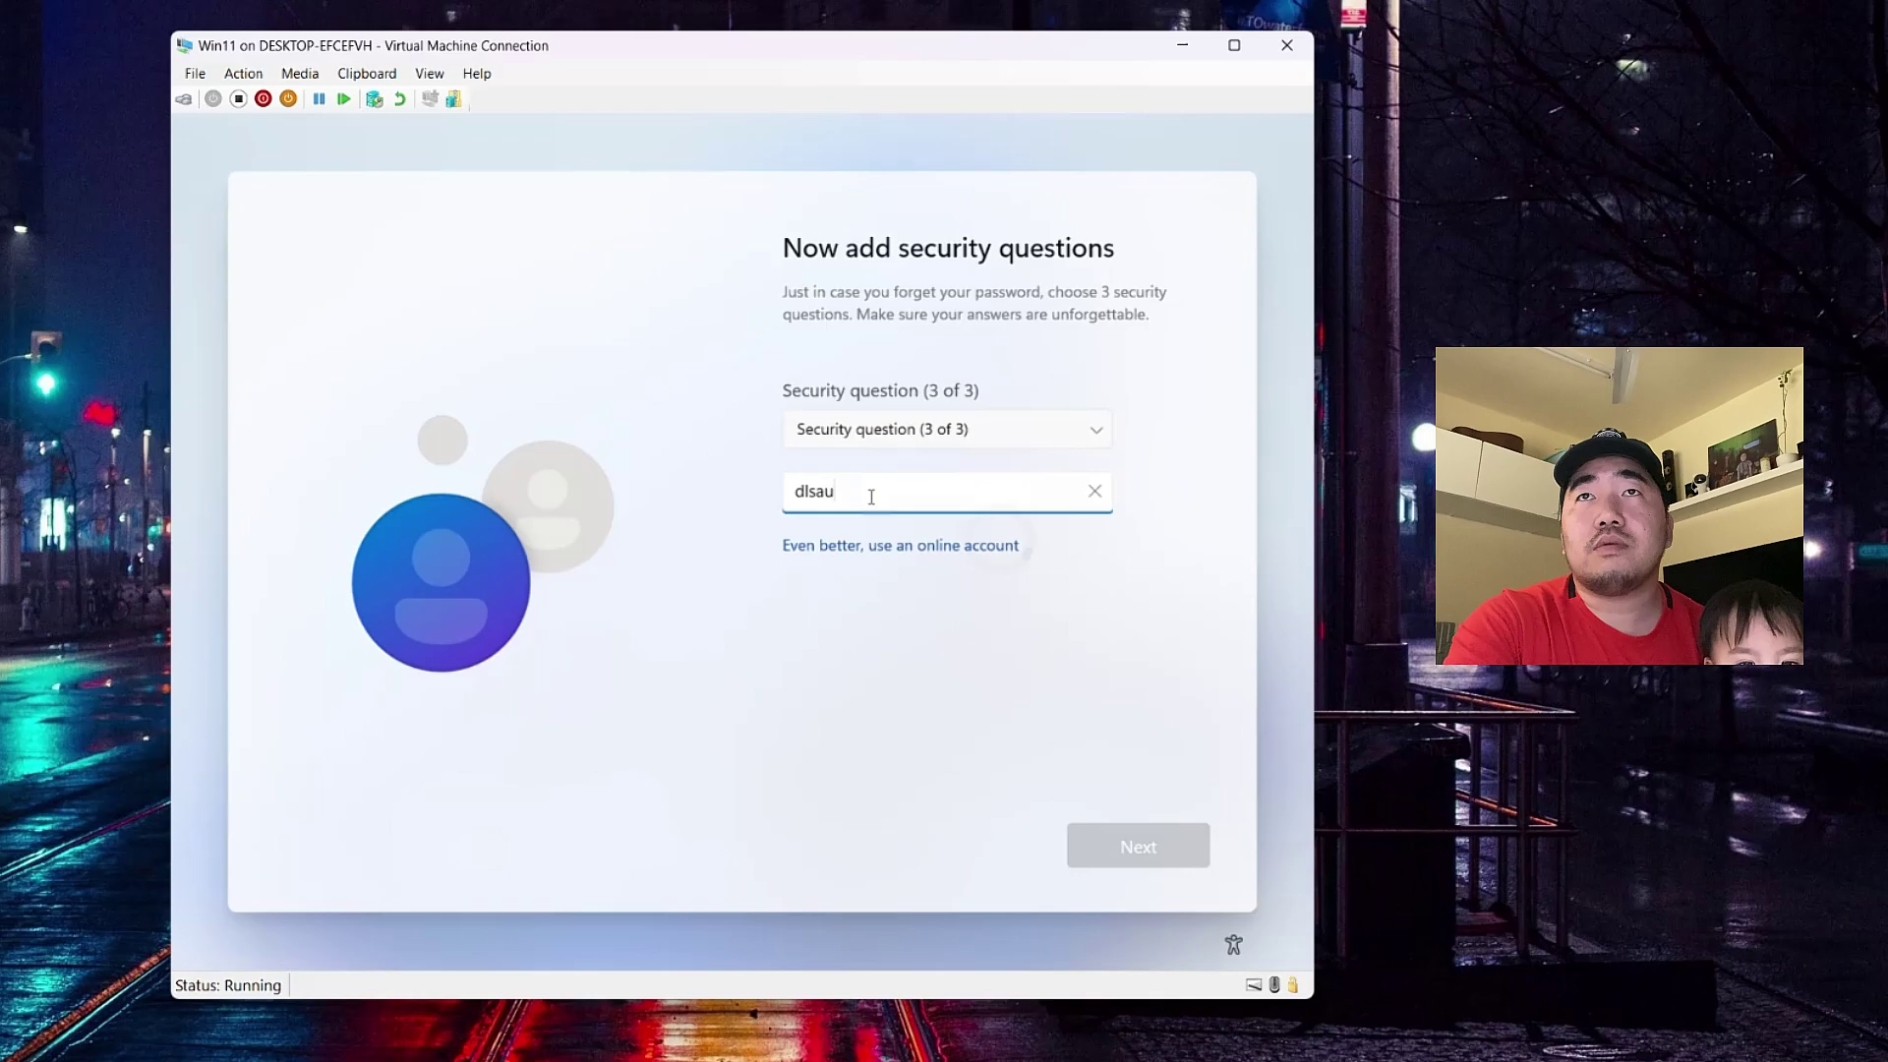
key("Return")
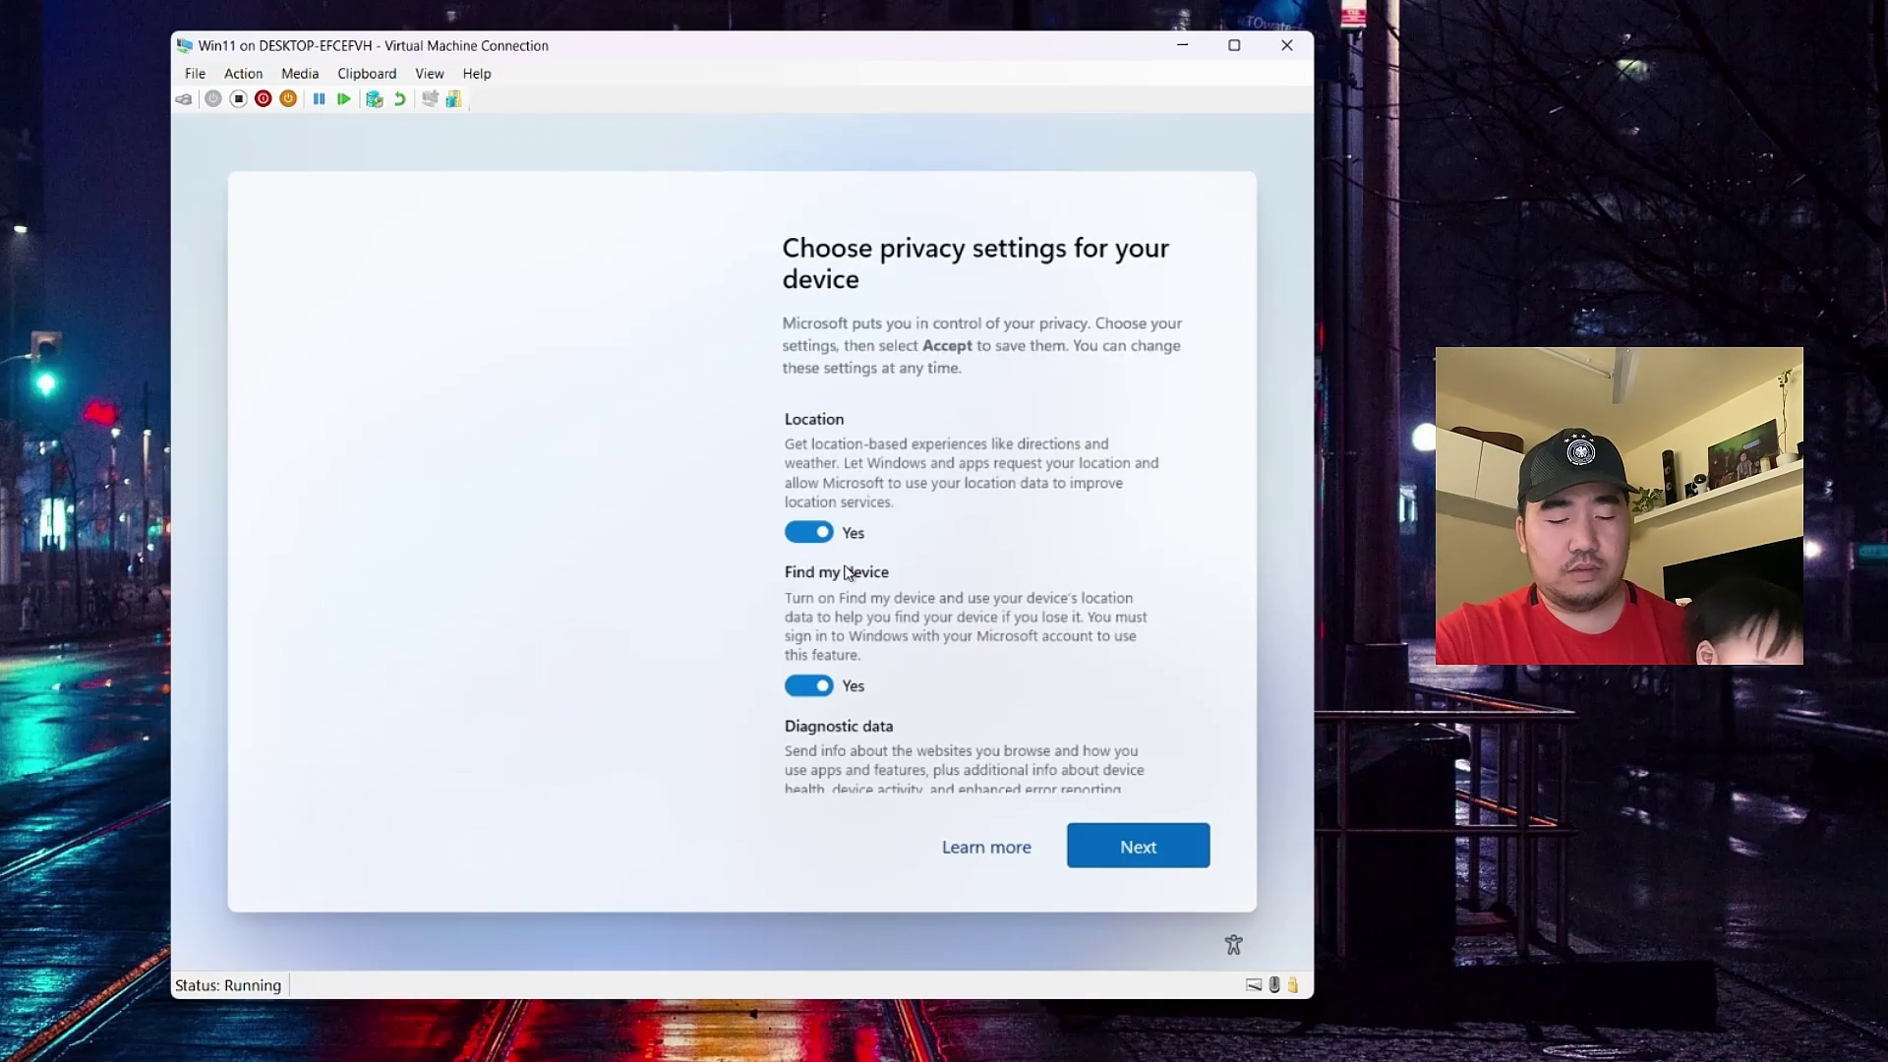
- Page through the privacy settings and accept all the defaults
left_click(1119, 848)
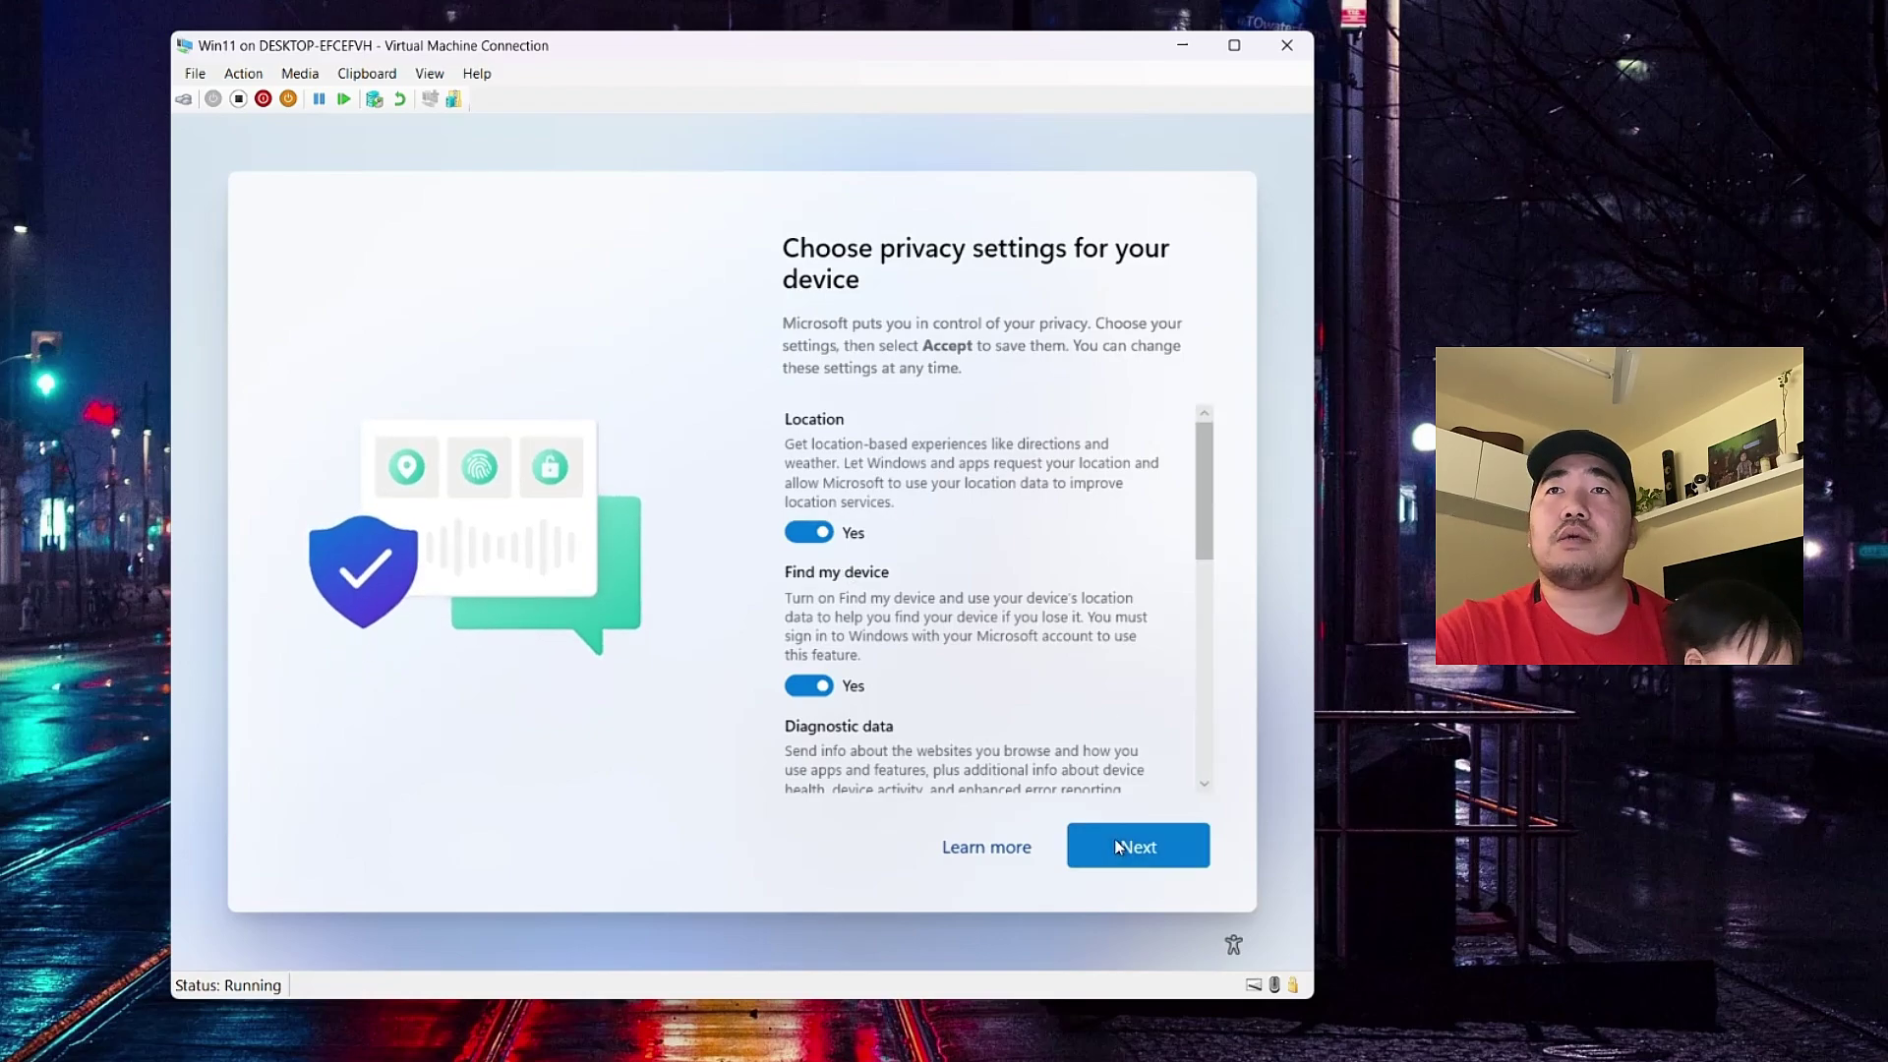
left_click(1118, 856)
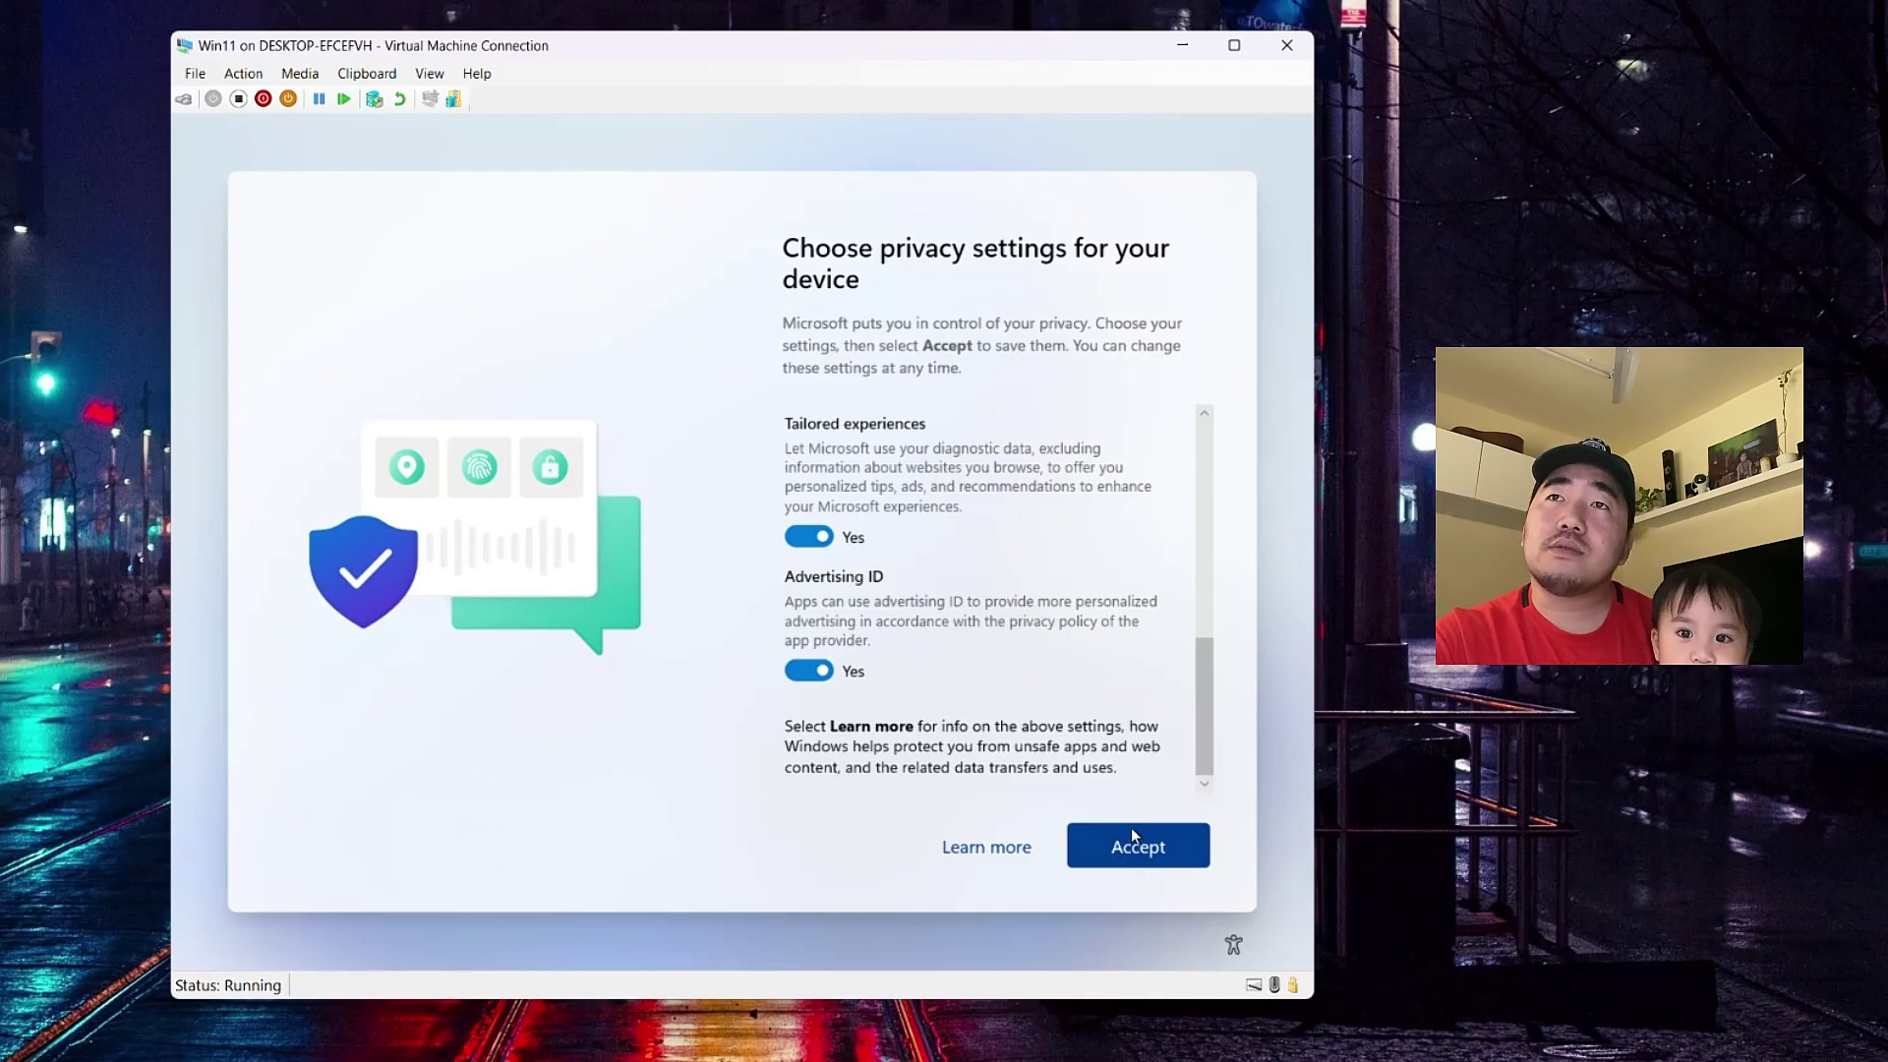
left_click(1131, 836)
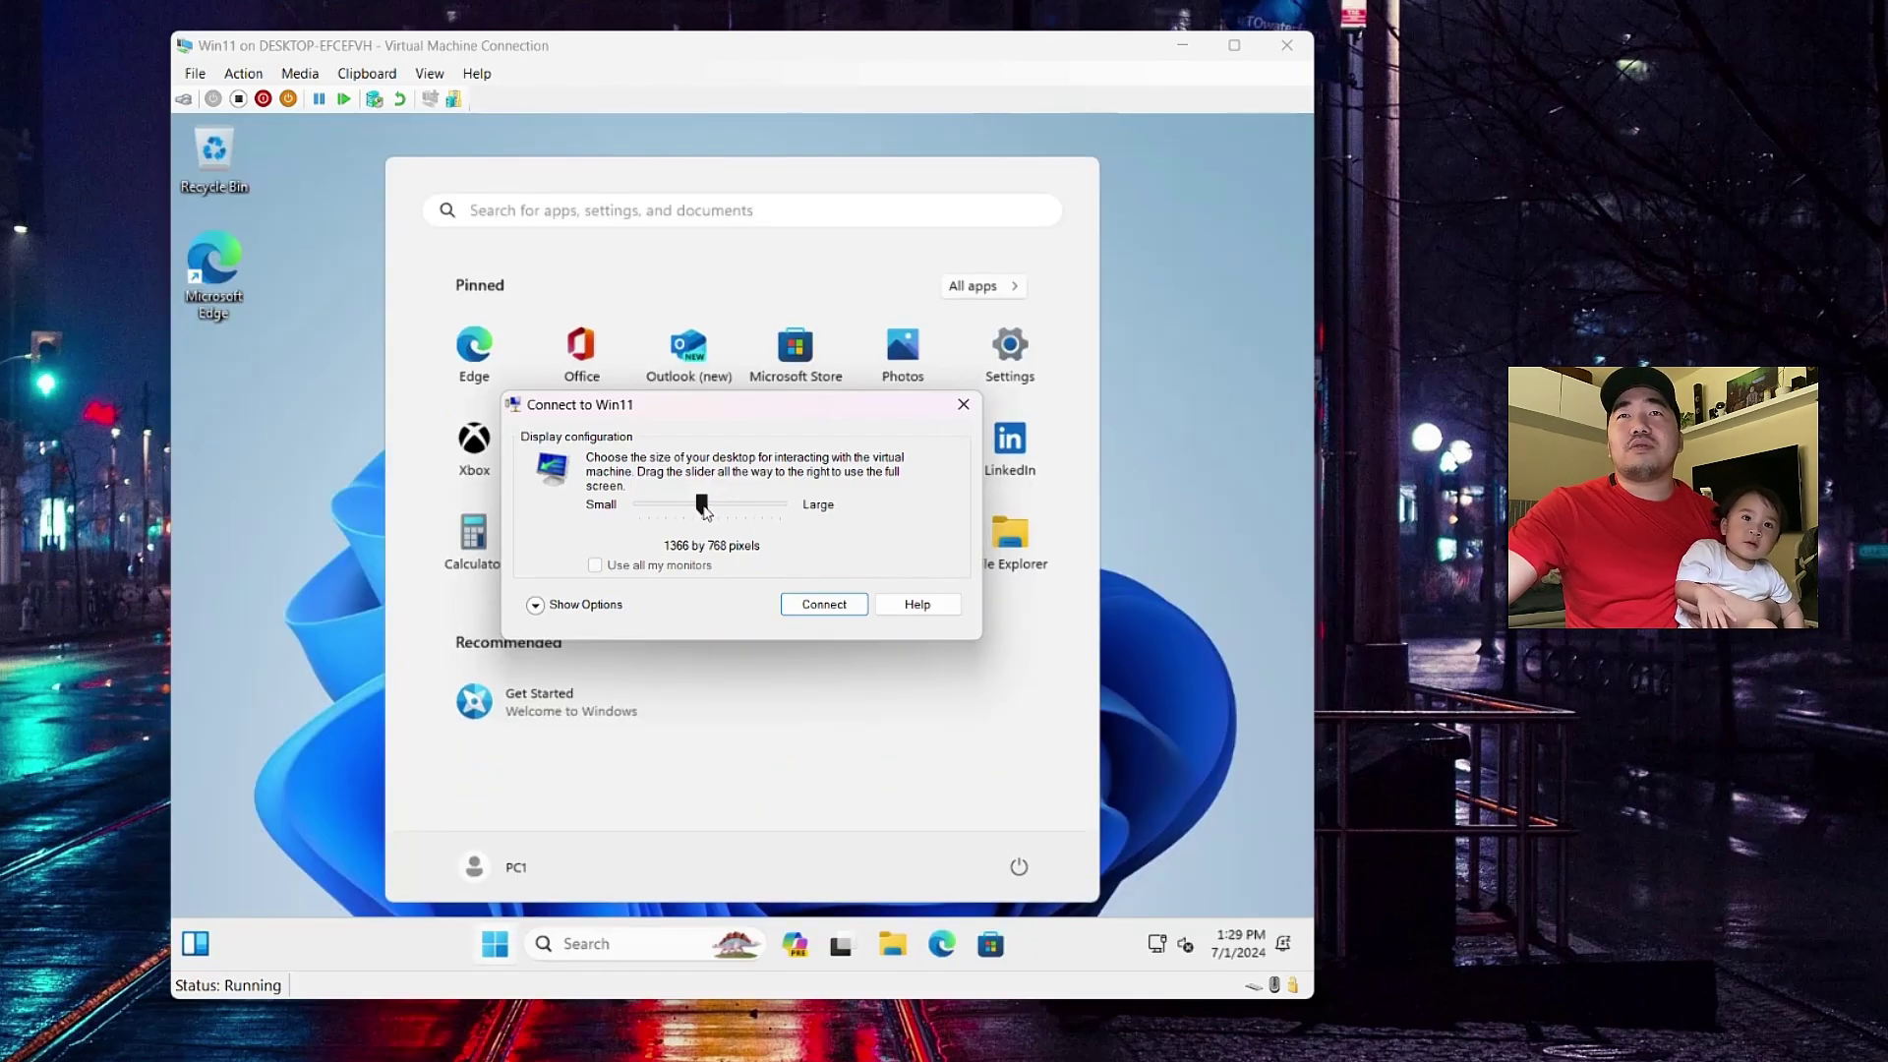
- Connect to Win11 at a larger display resolution of 1400 by 1050
left_click_drag(705, 511, 723, 516)
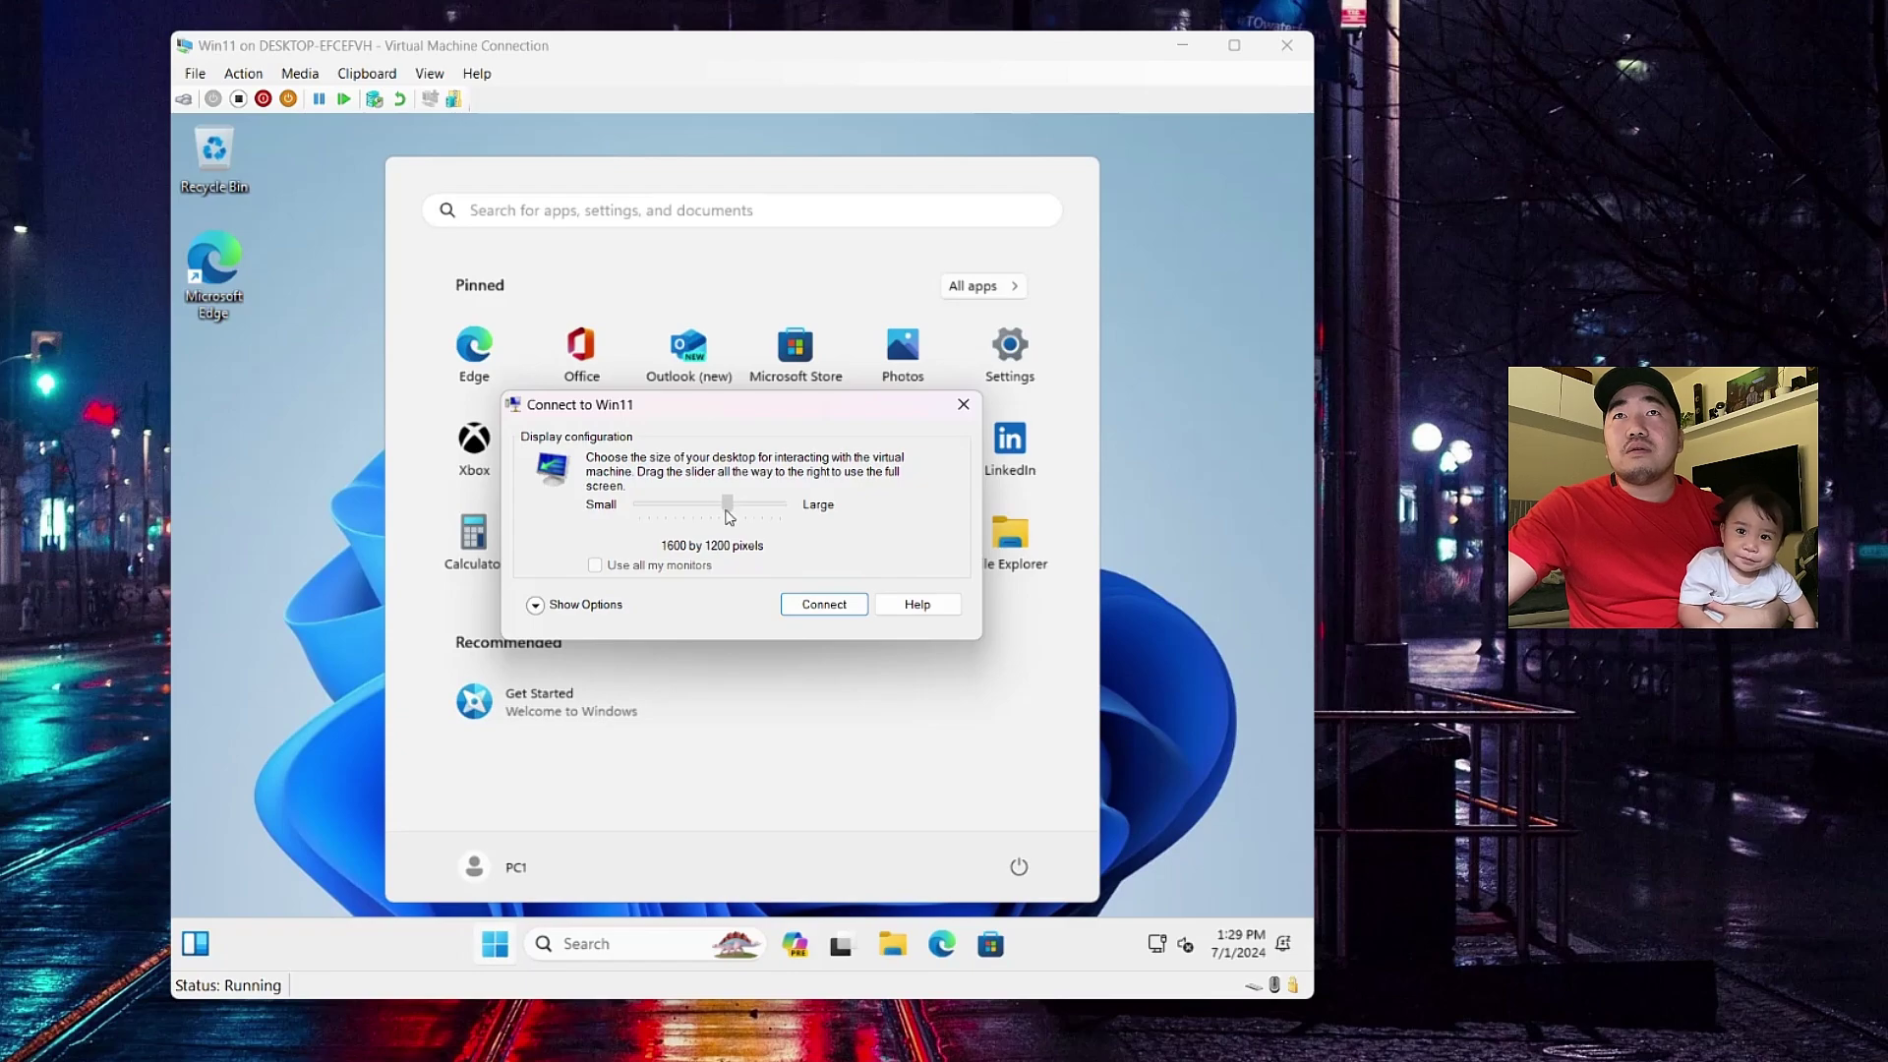
left_click_drag(721, 519, 728, 516)
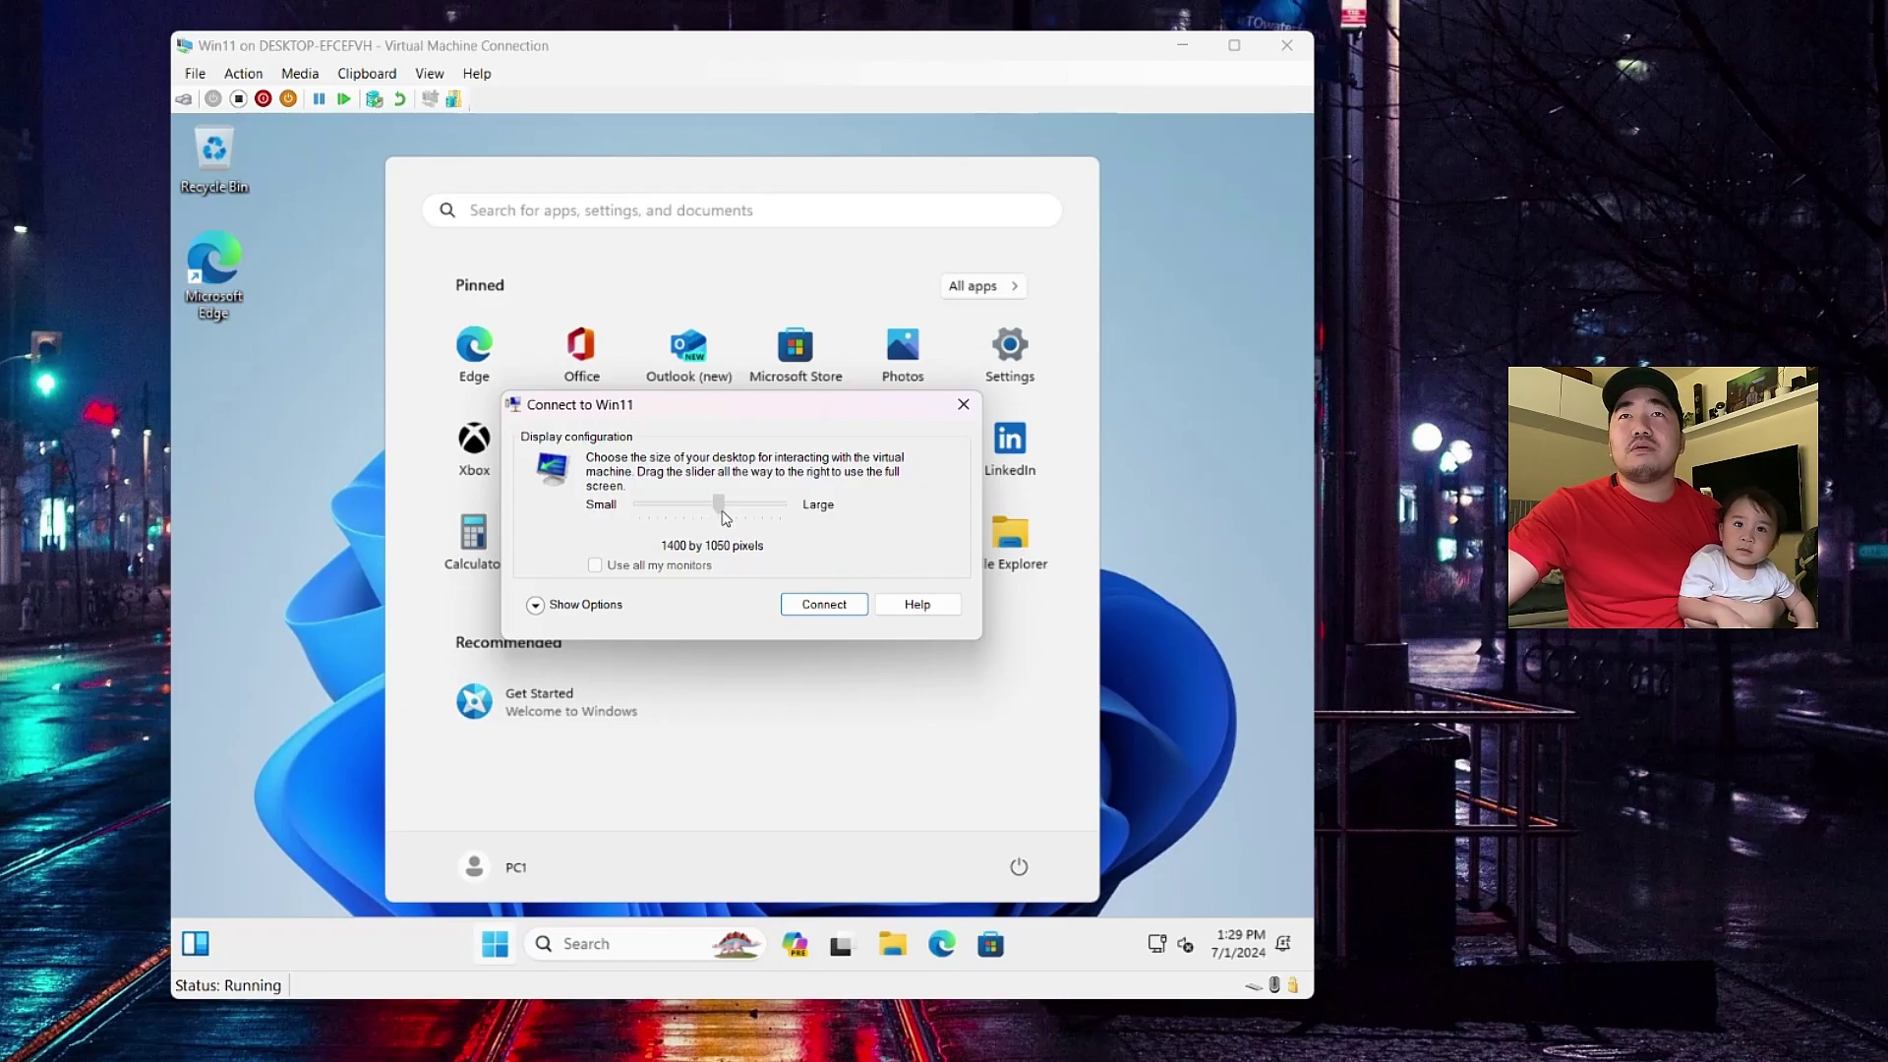
left_click(808, 606)
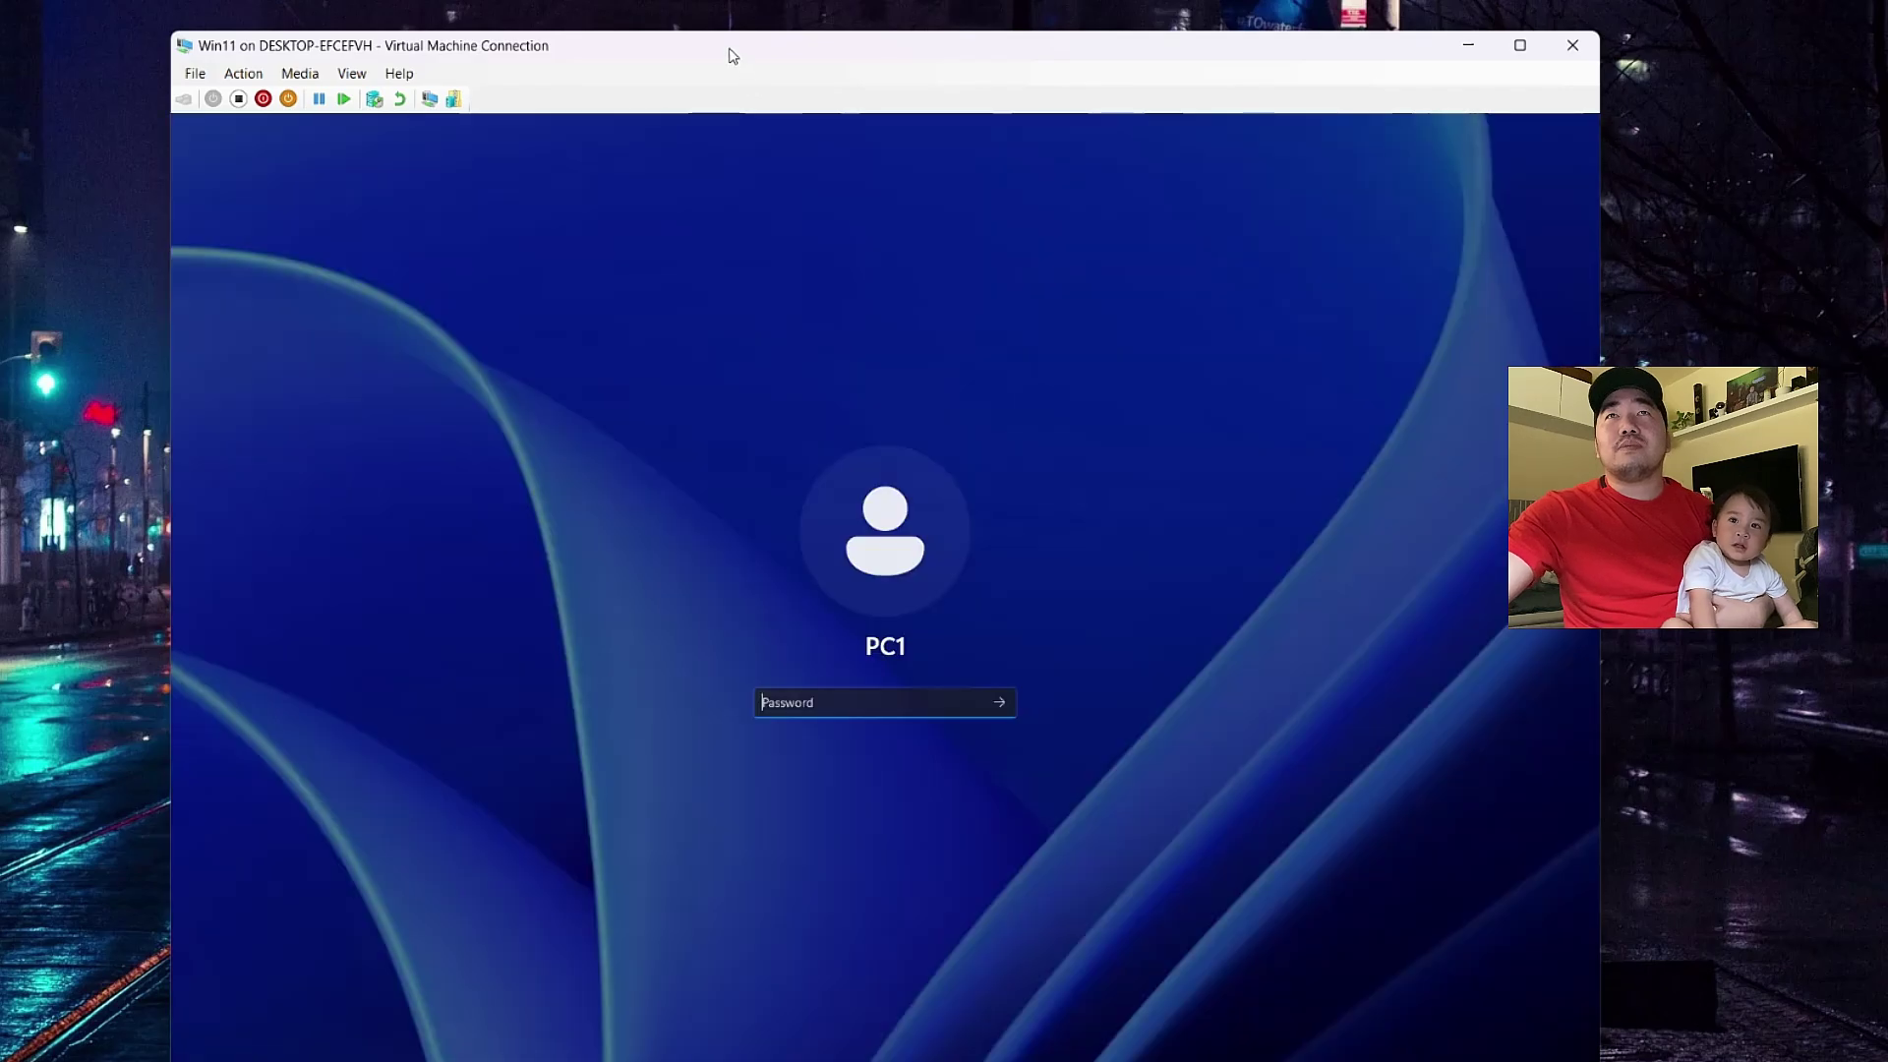
- Sign in to the PC1 local account with its password
left_click_drag(729, 51, 482, 4)
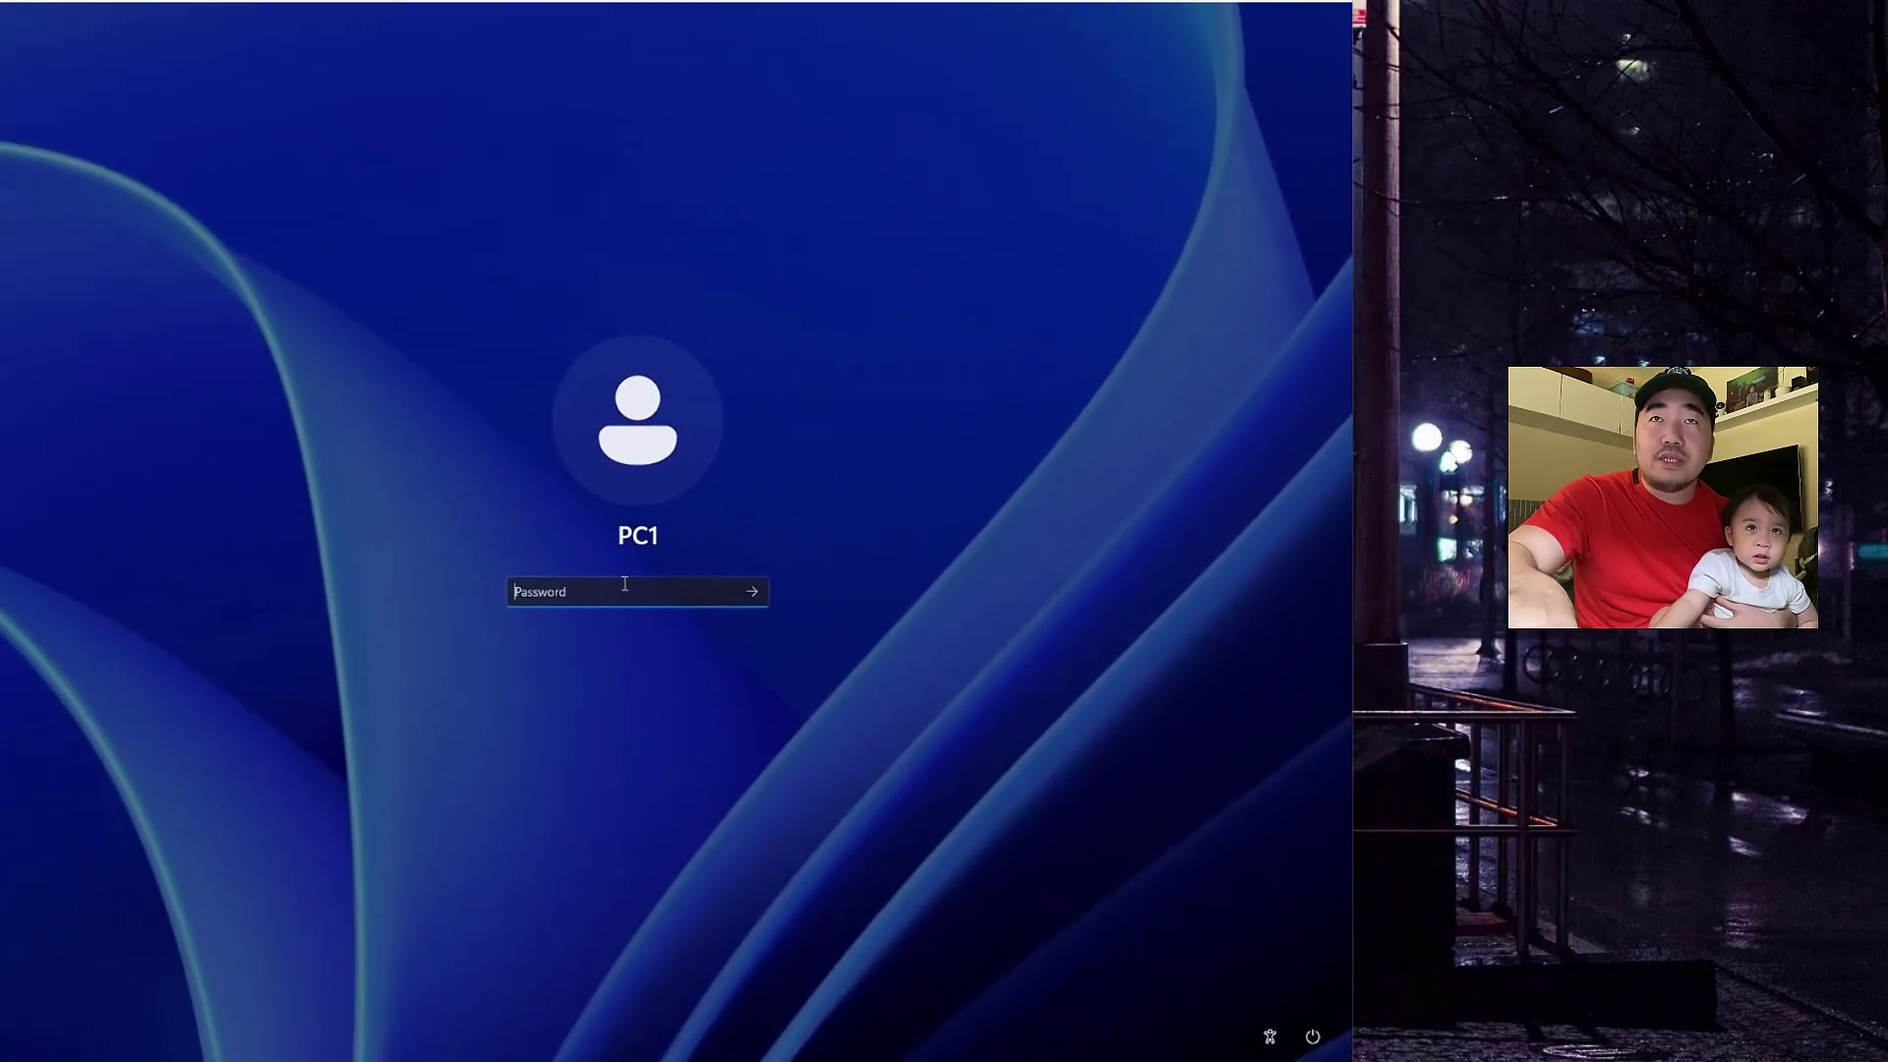
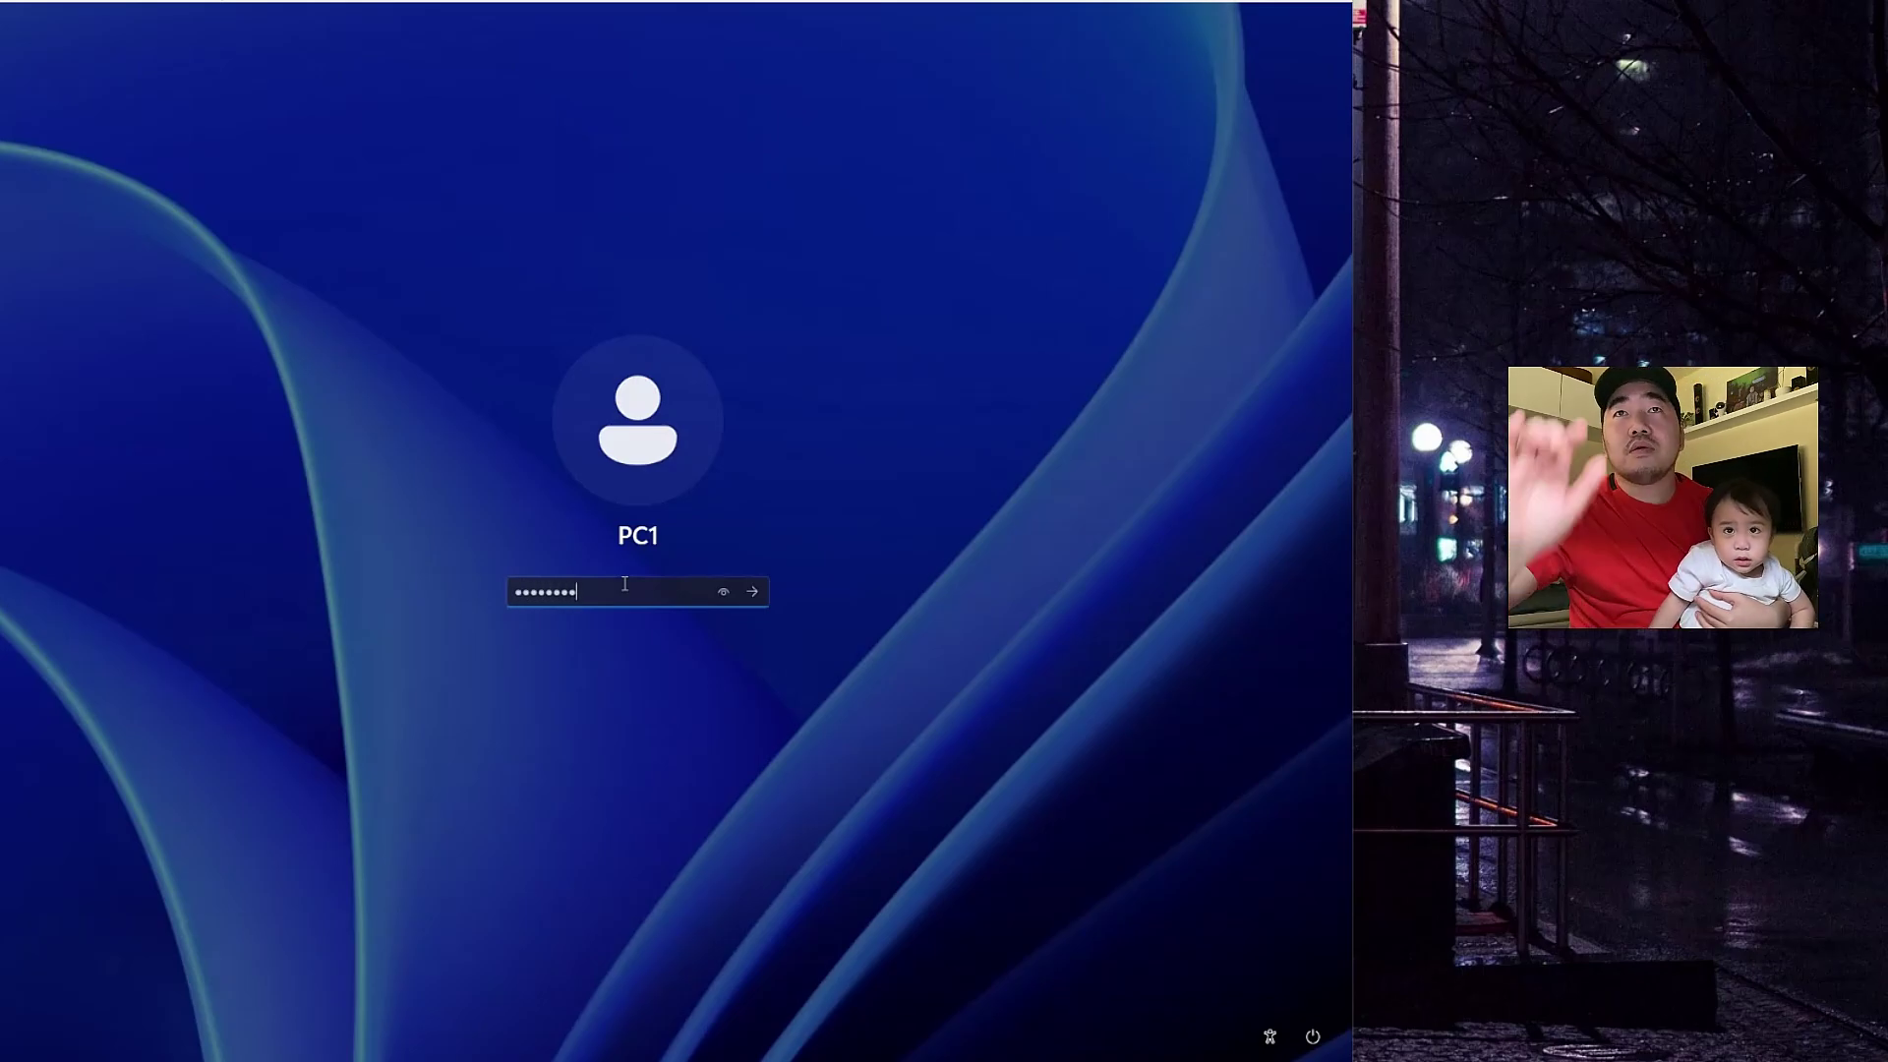
key("Return")
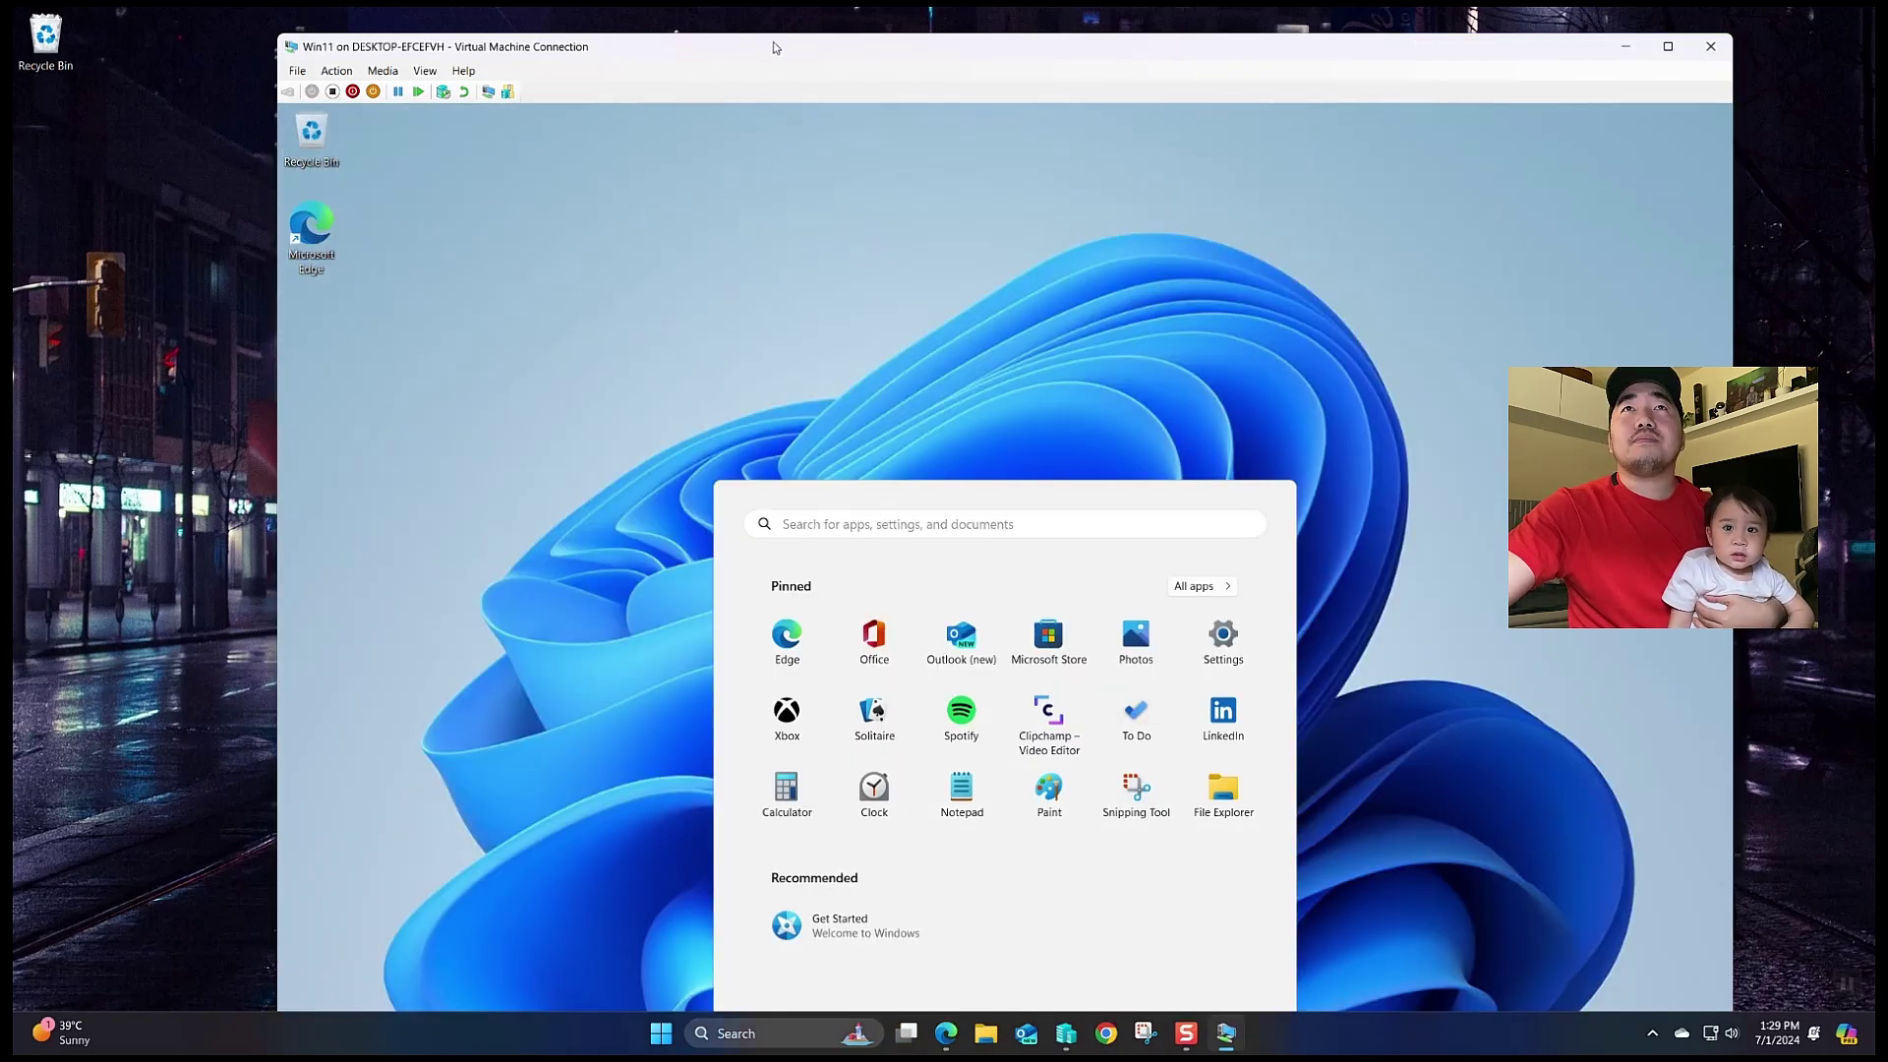
- Switch the VM view to full screen, toggle the guest Start menu, then return to windowed view
double_click(773, 42)
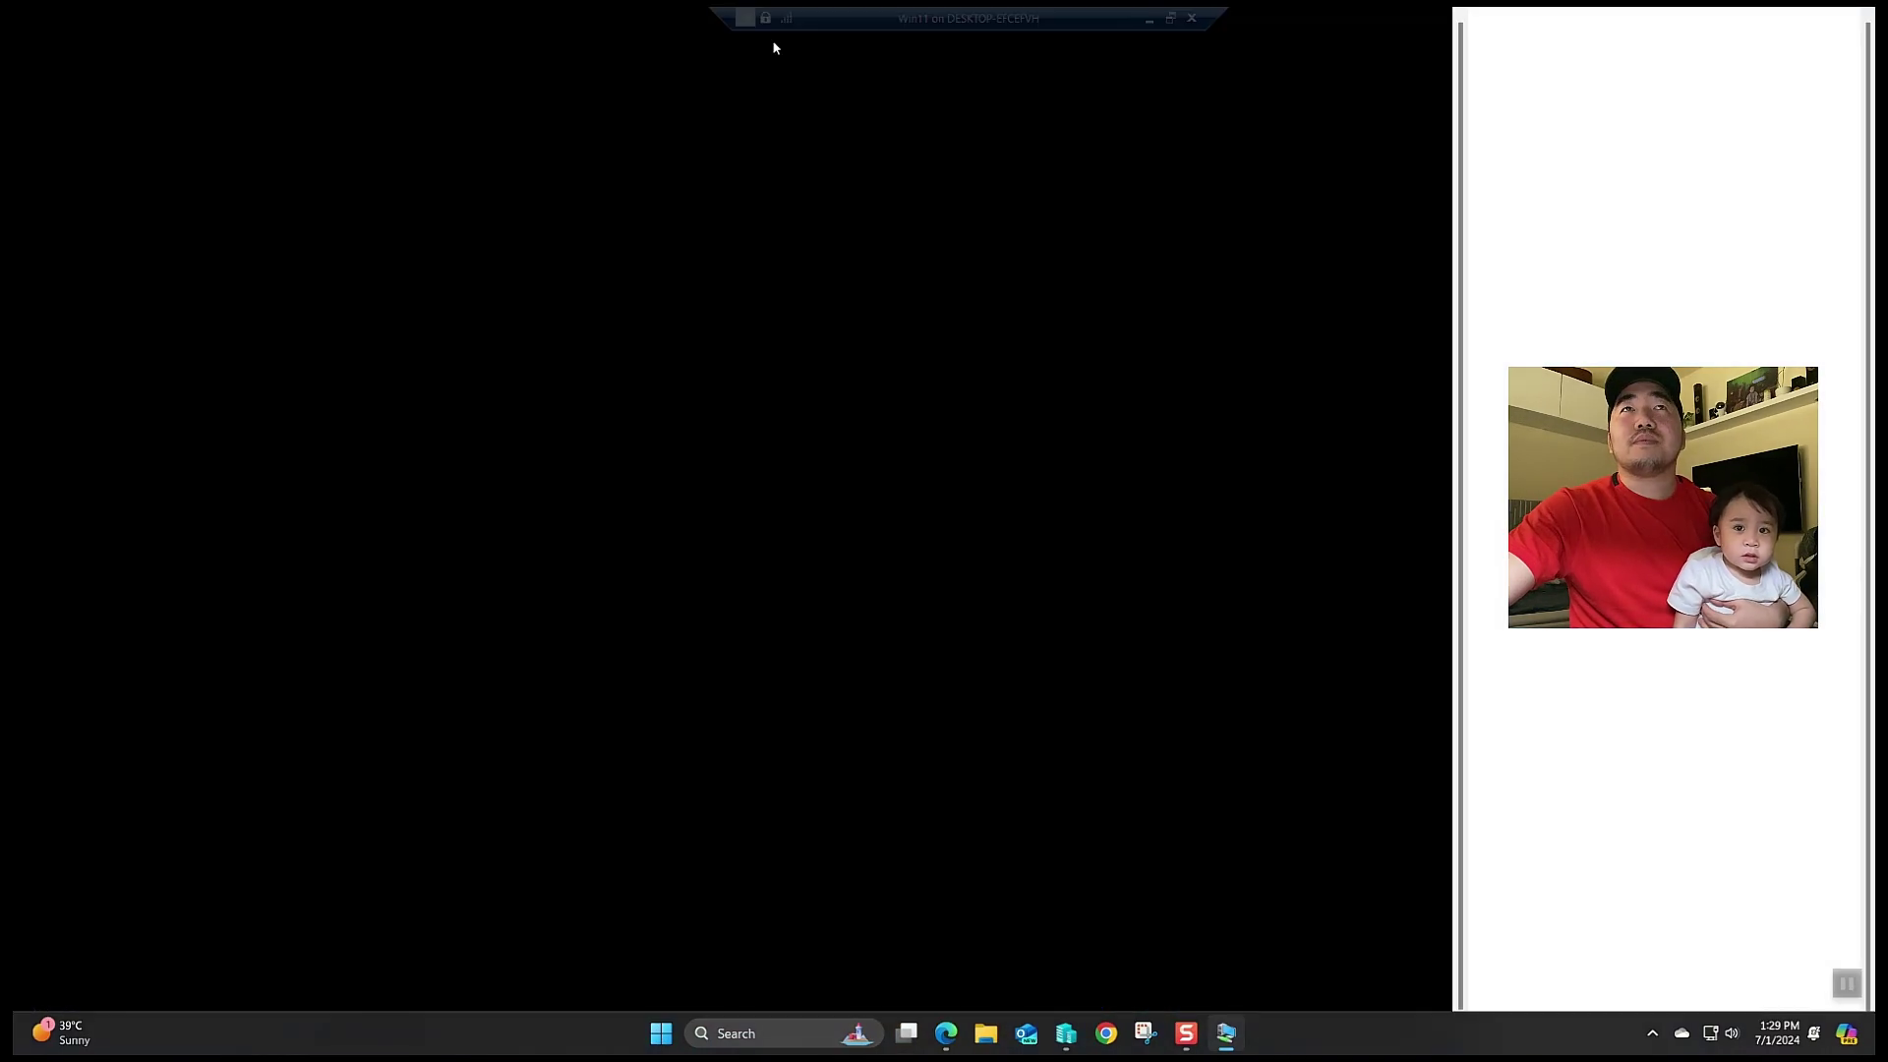
left_click(797, 1015)
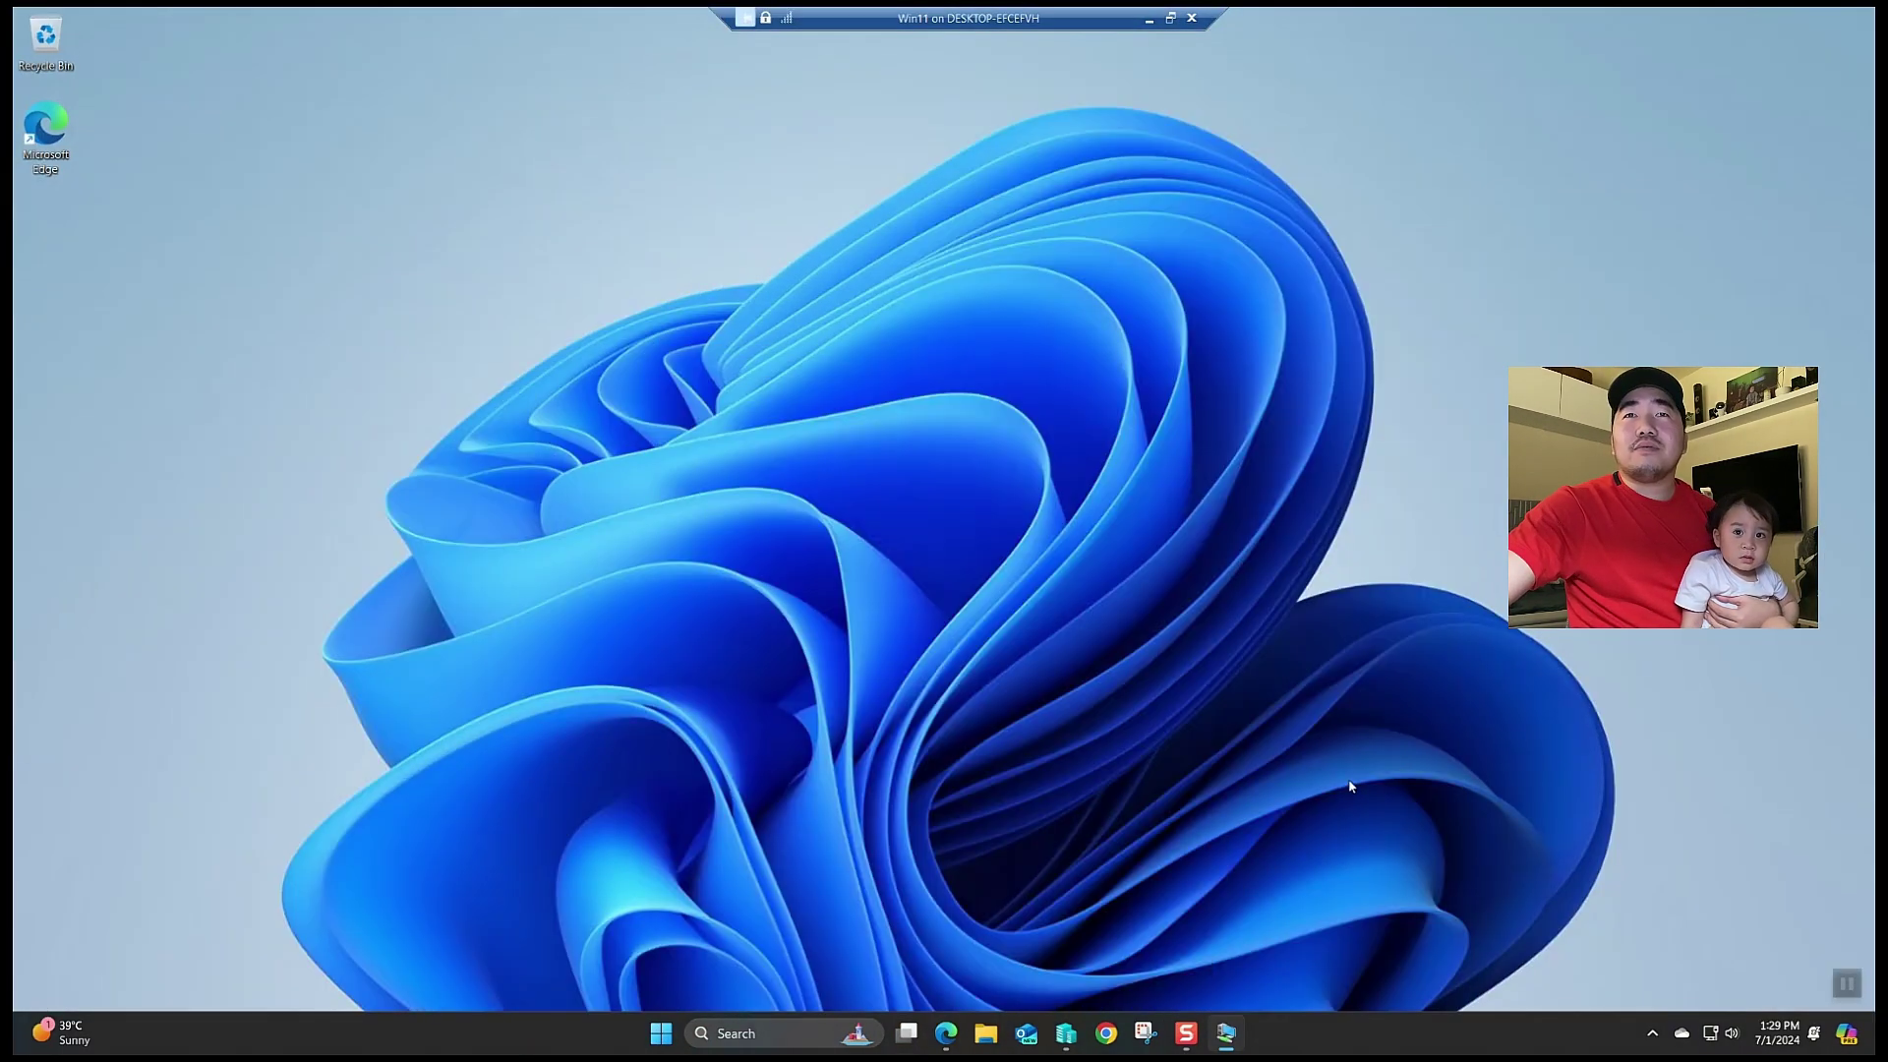
left_click(673, 1038)
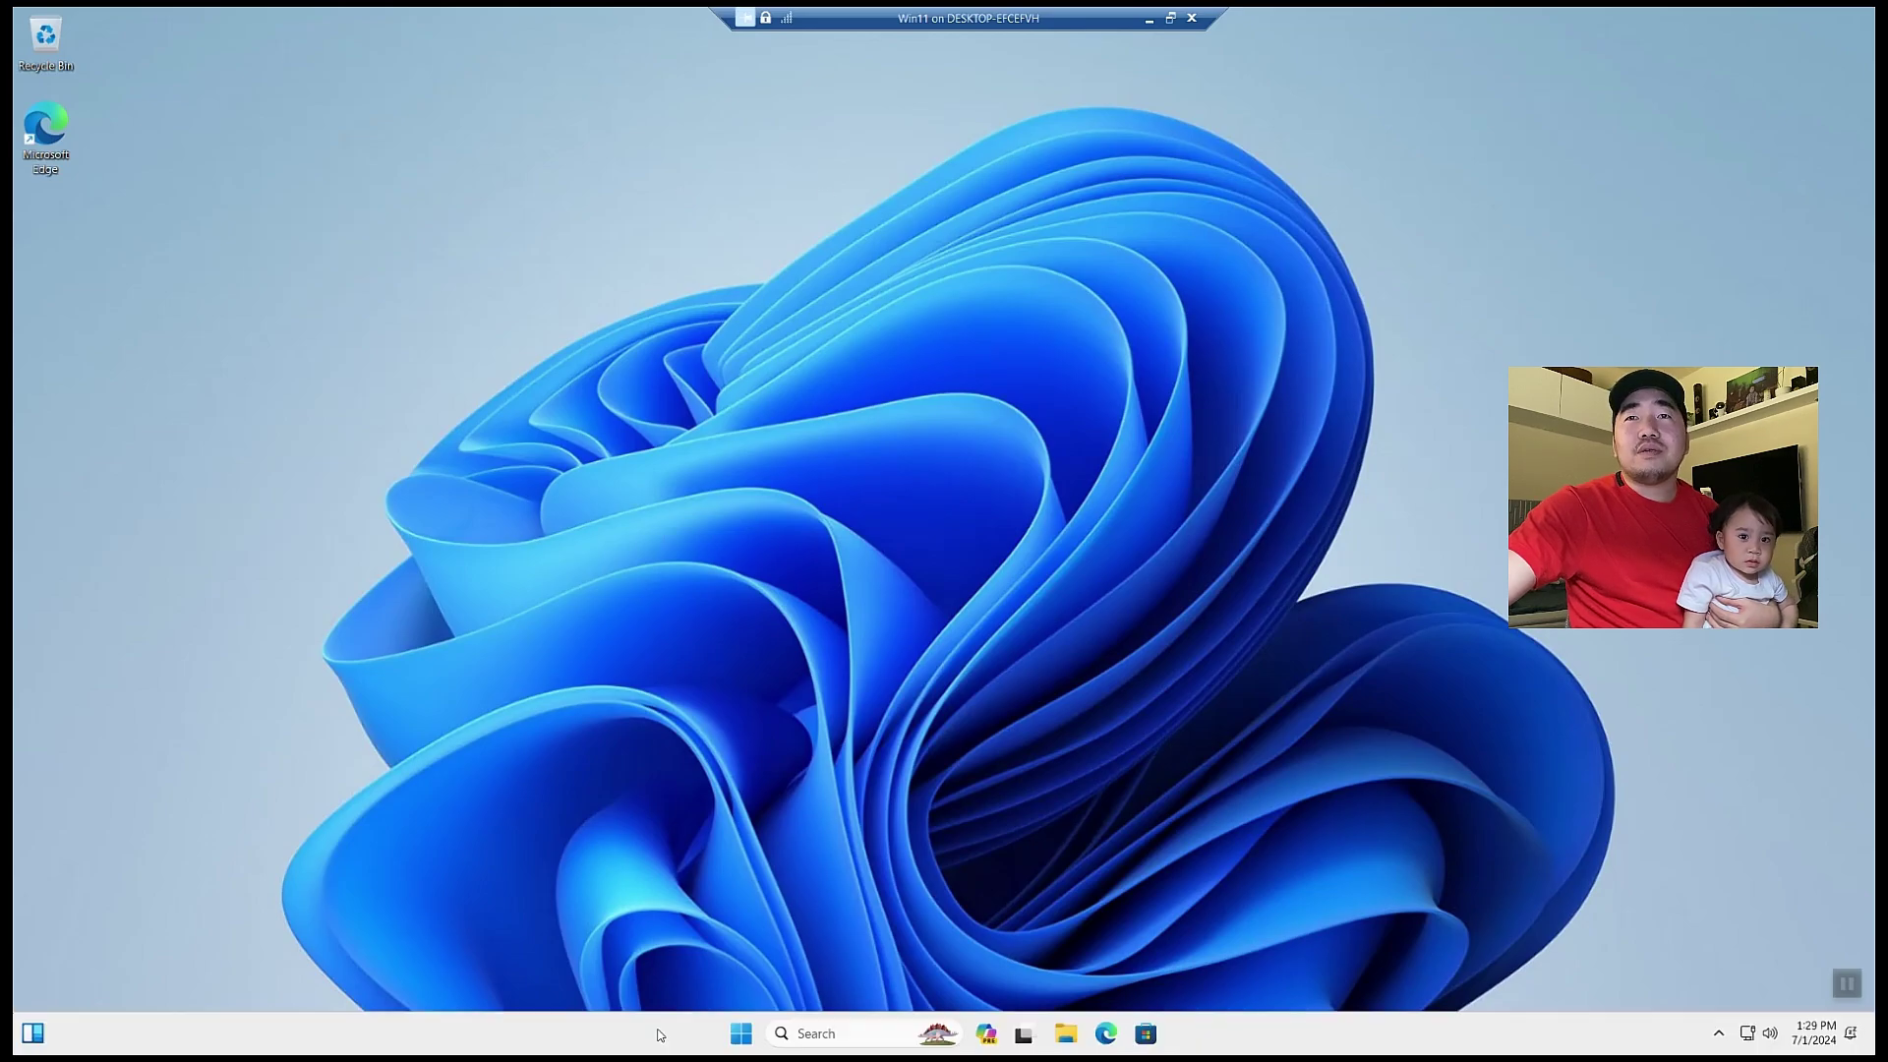
left_click(519, 881)
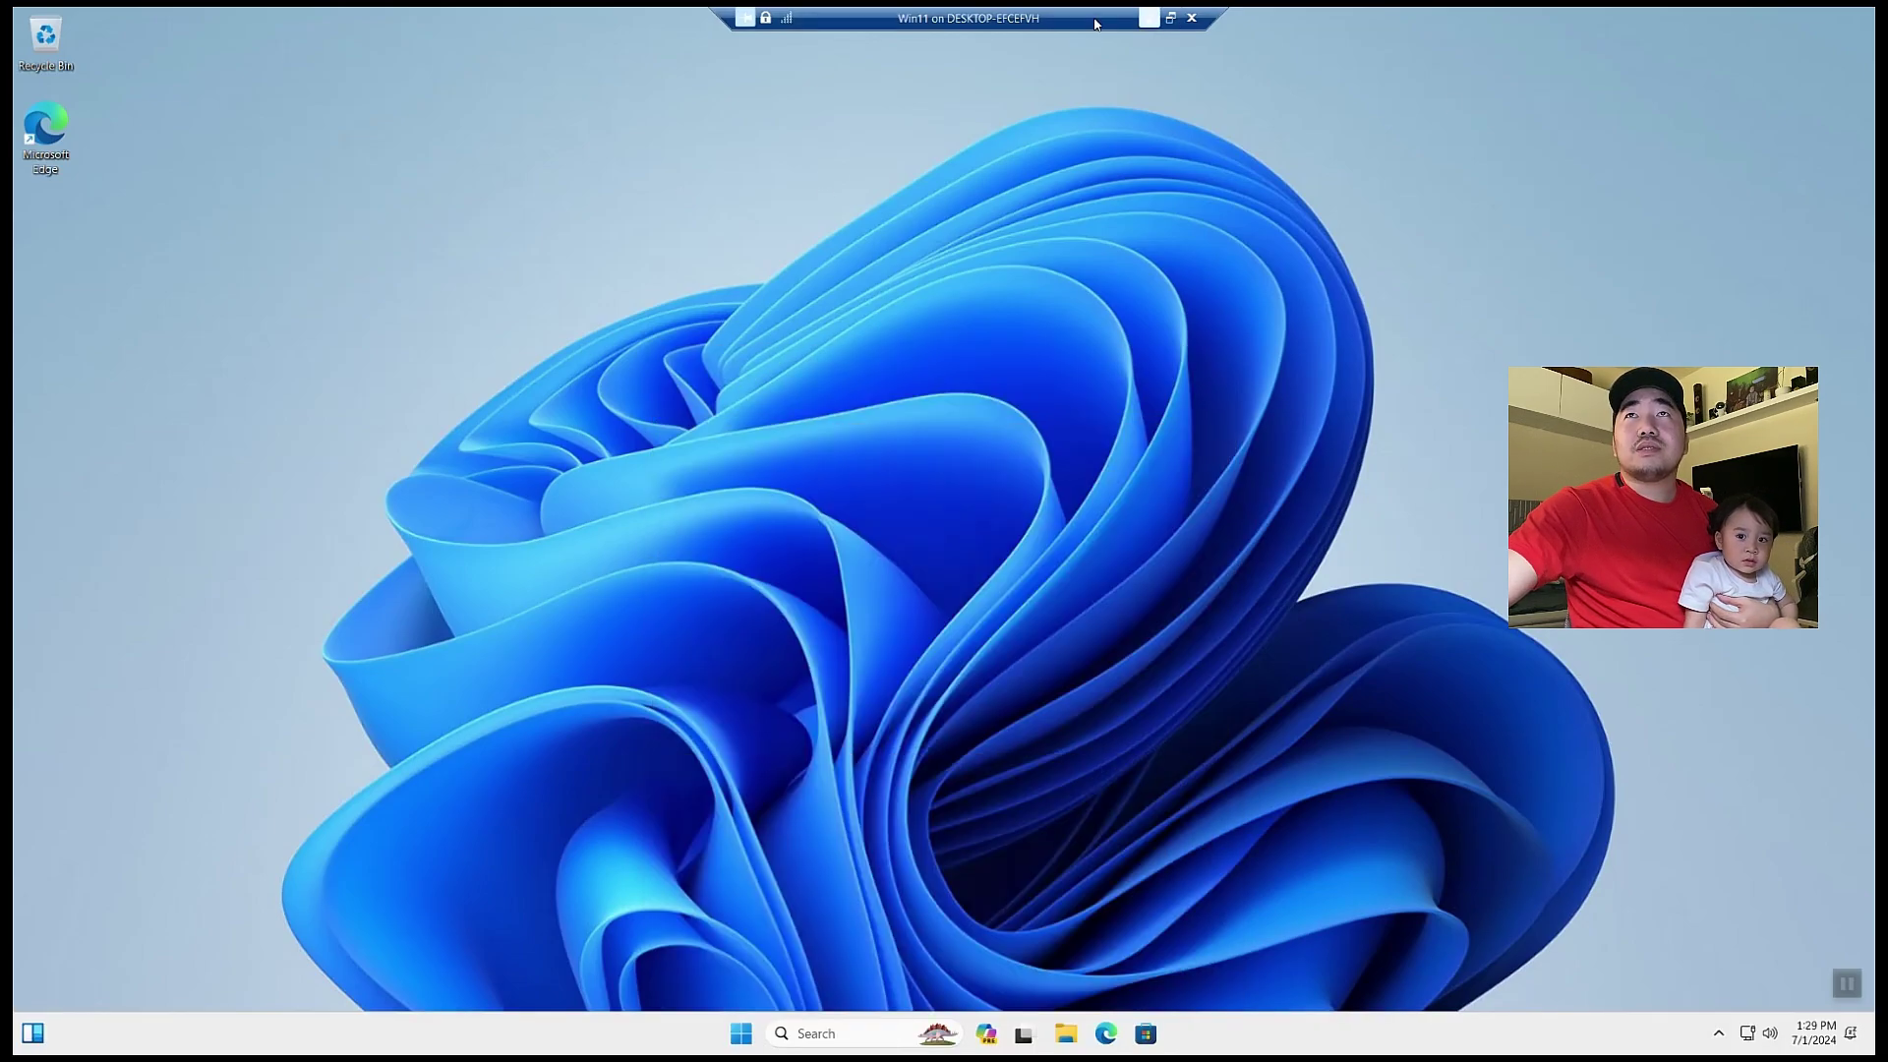
left_click(1166, 18)
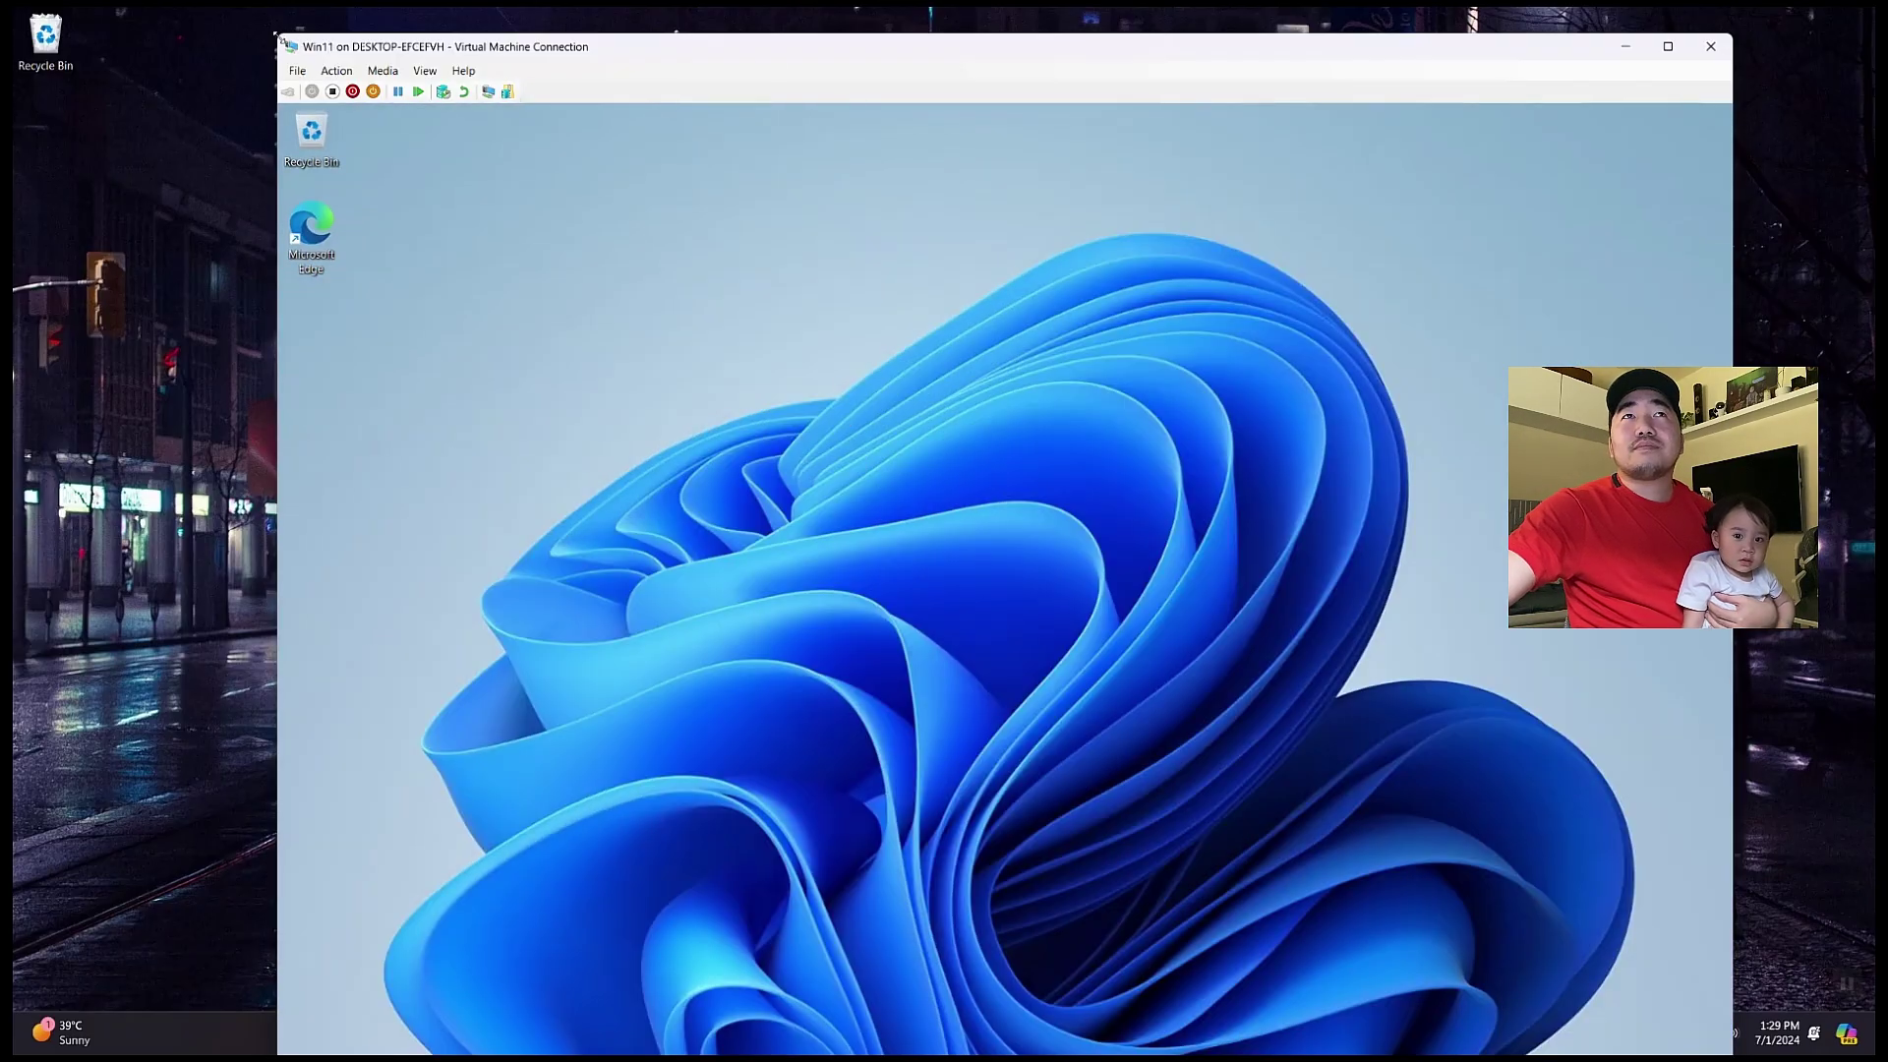
- Resize and reposition the VM window so the guest taskbar is visible, and close File Explorer
left_click_drag(292, 35, 397, 44)
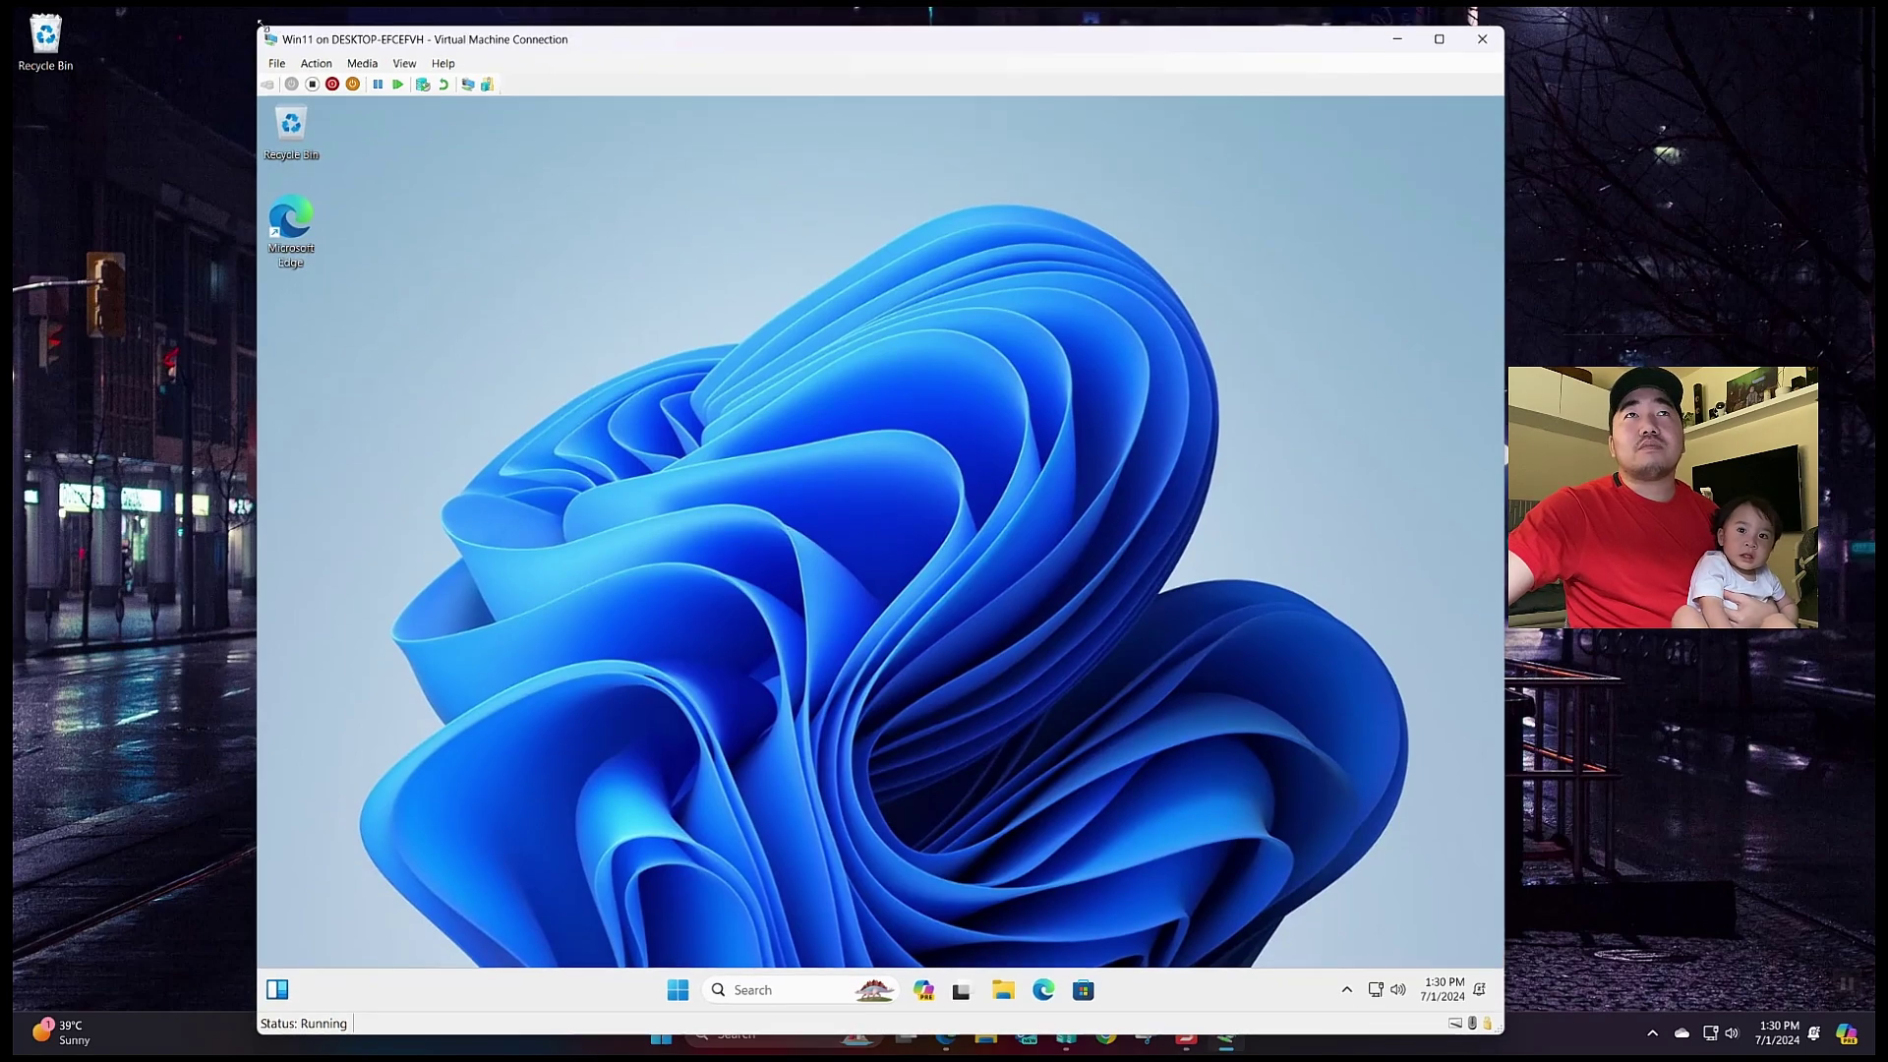
left_click_drag(260, 21, 400, 190)
left_click_drag(628, 206, 603, 138)
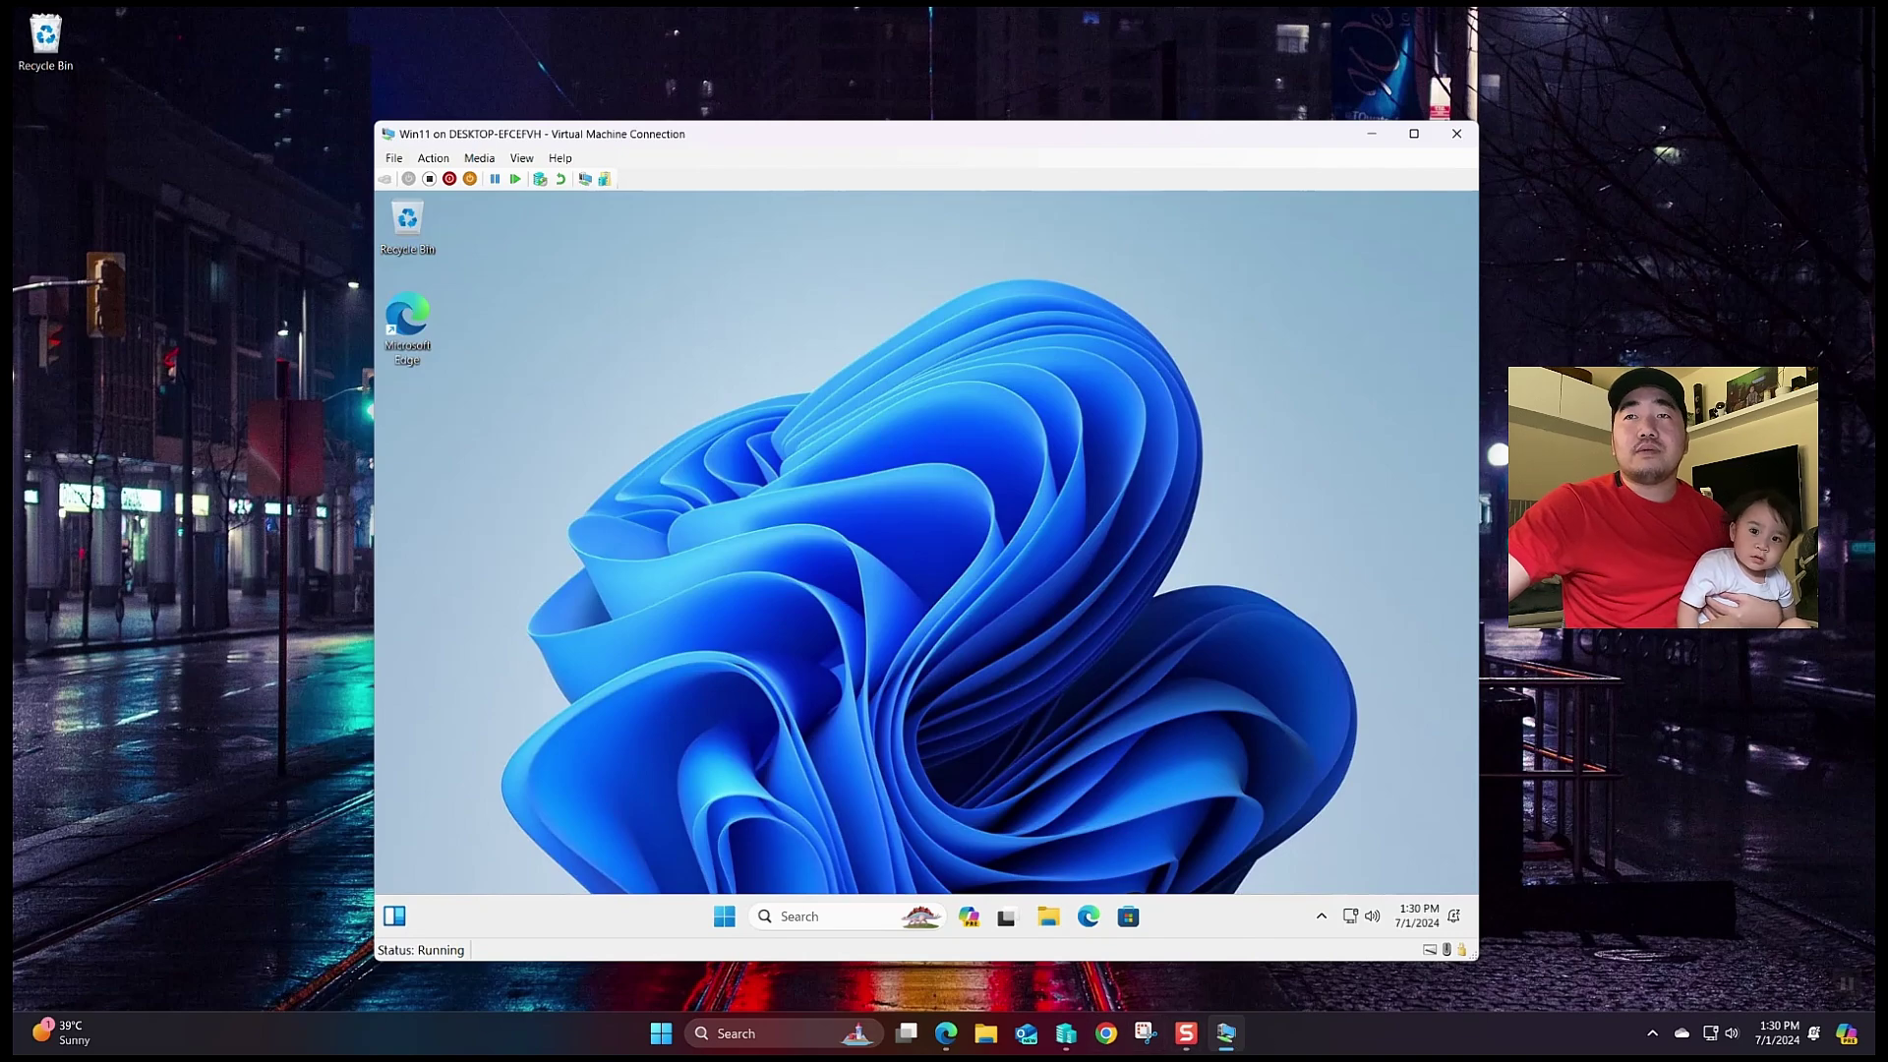
mouse_move(1079, 1046)
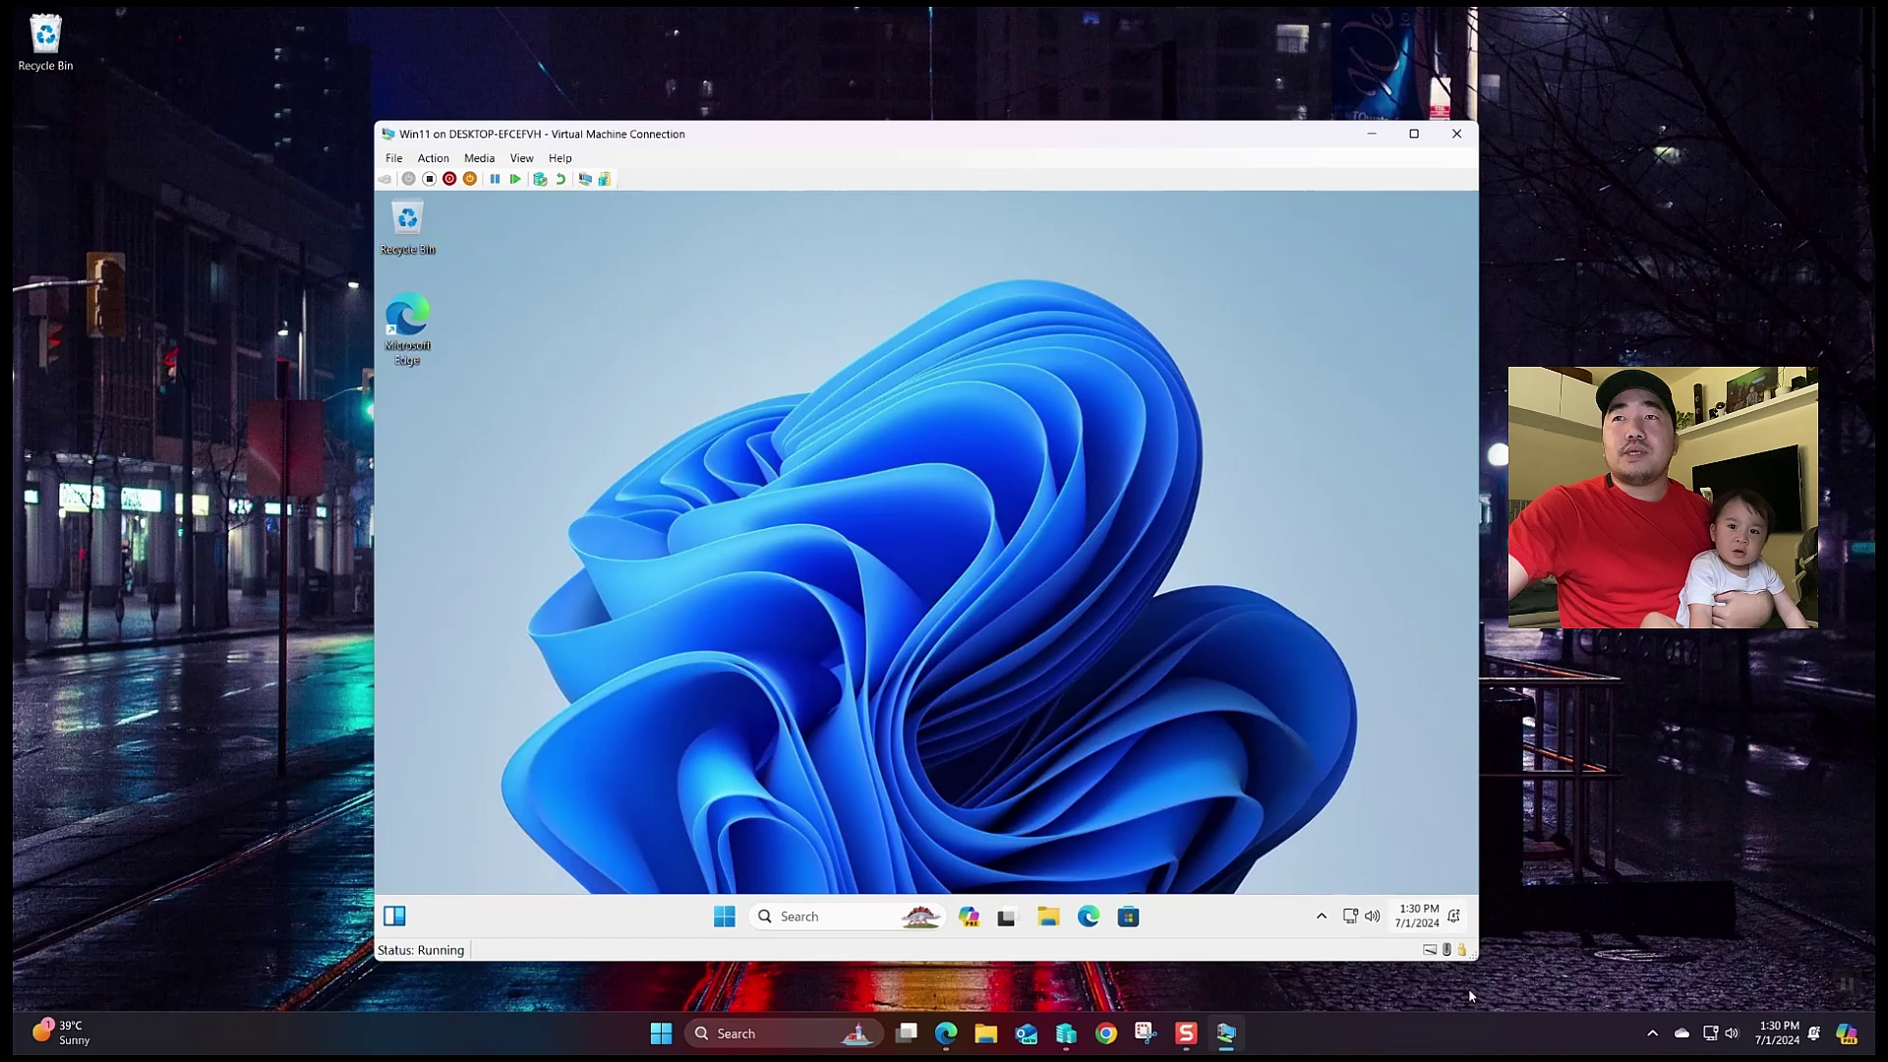
left_click_drag(1476, 954, 1506, 975)
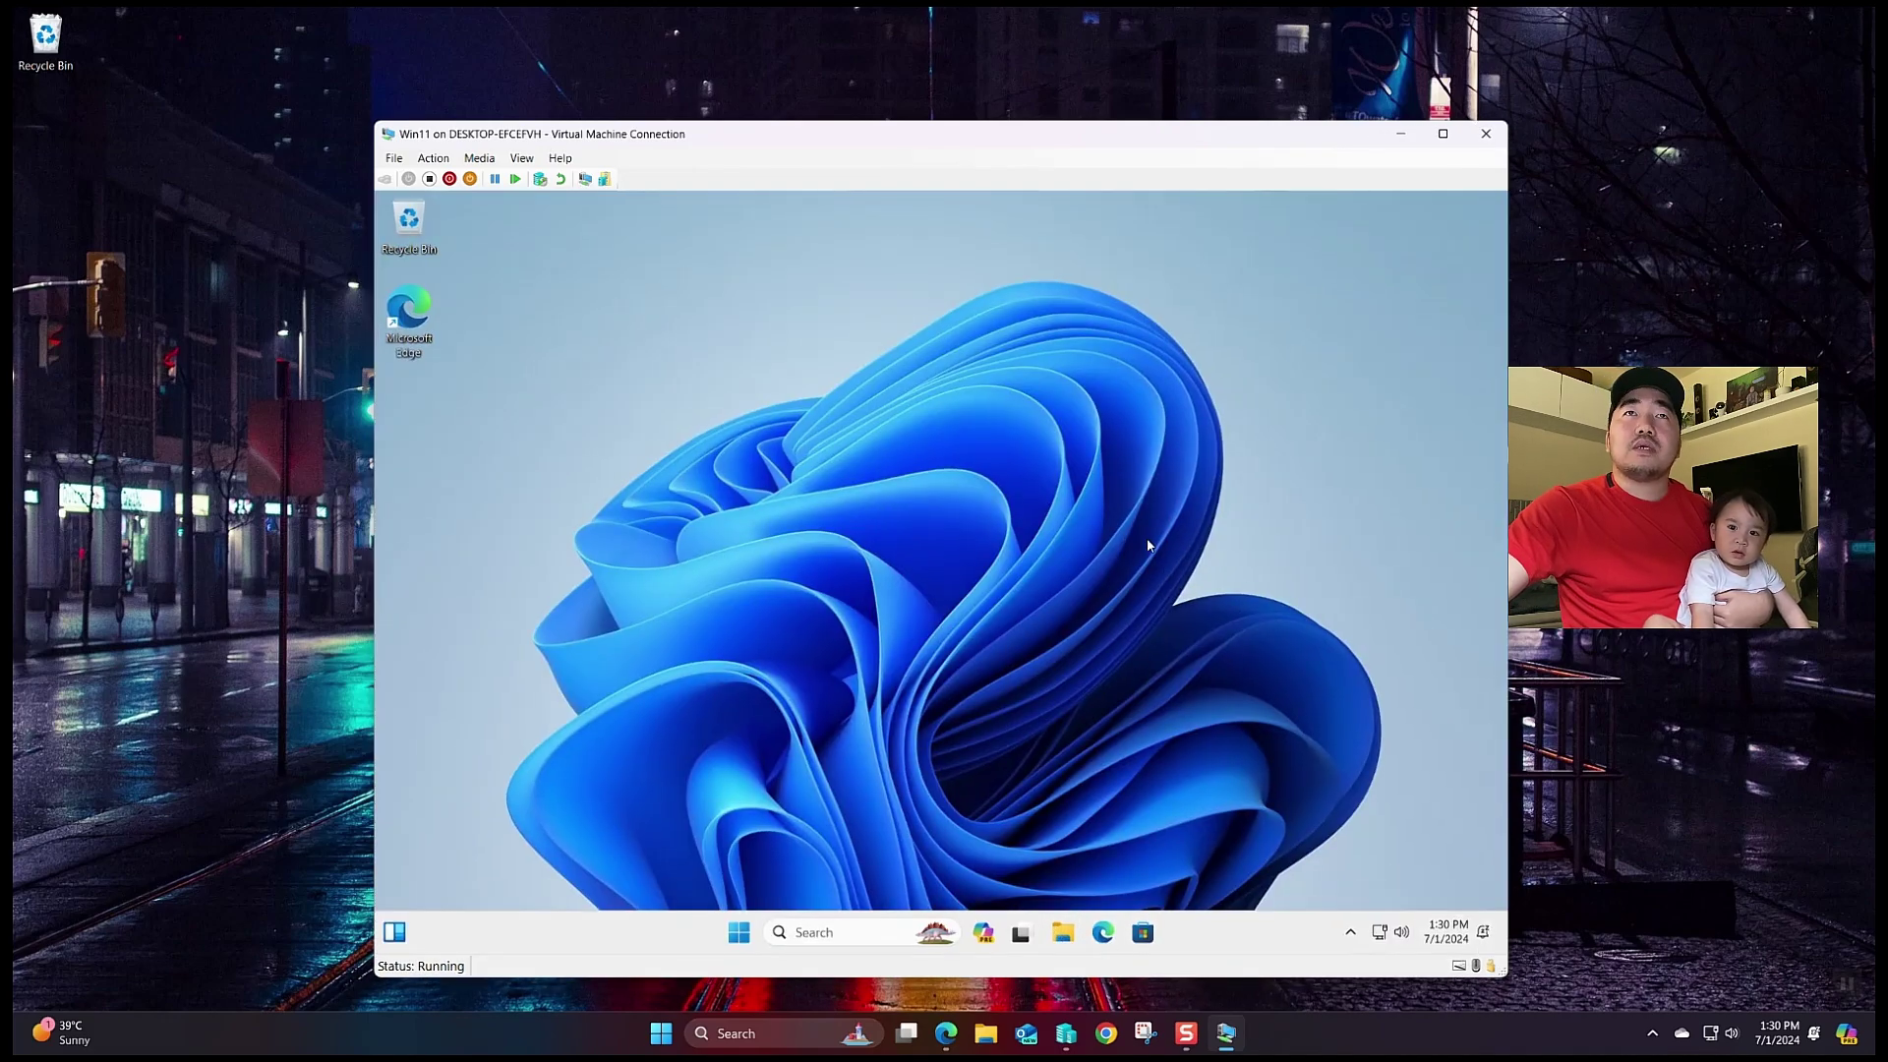
left_click(1285, 299)
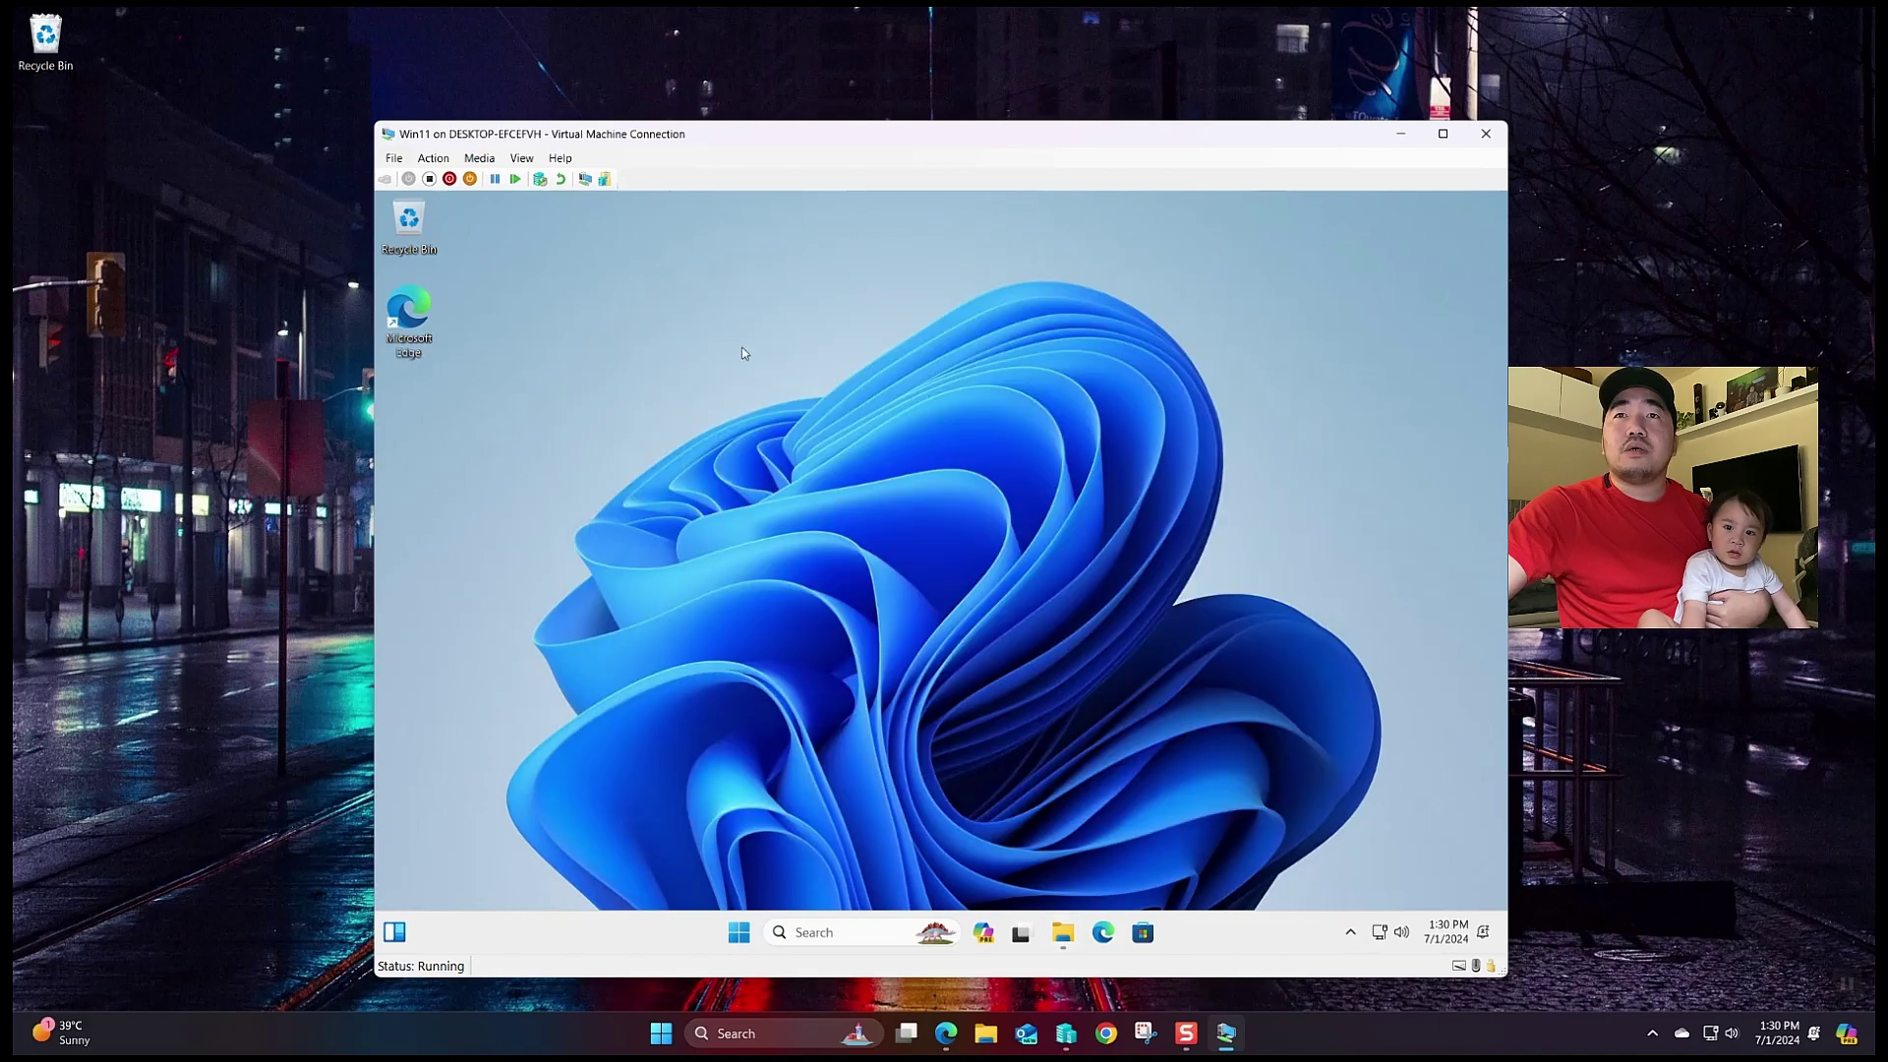